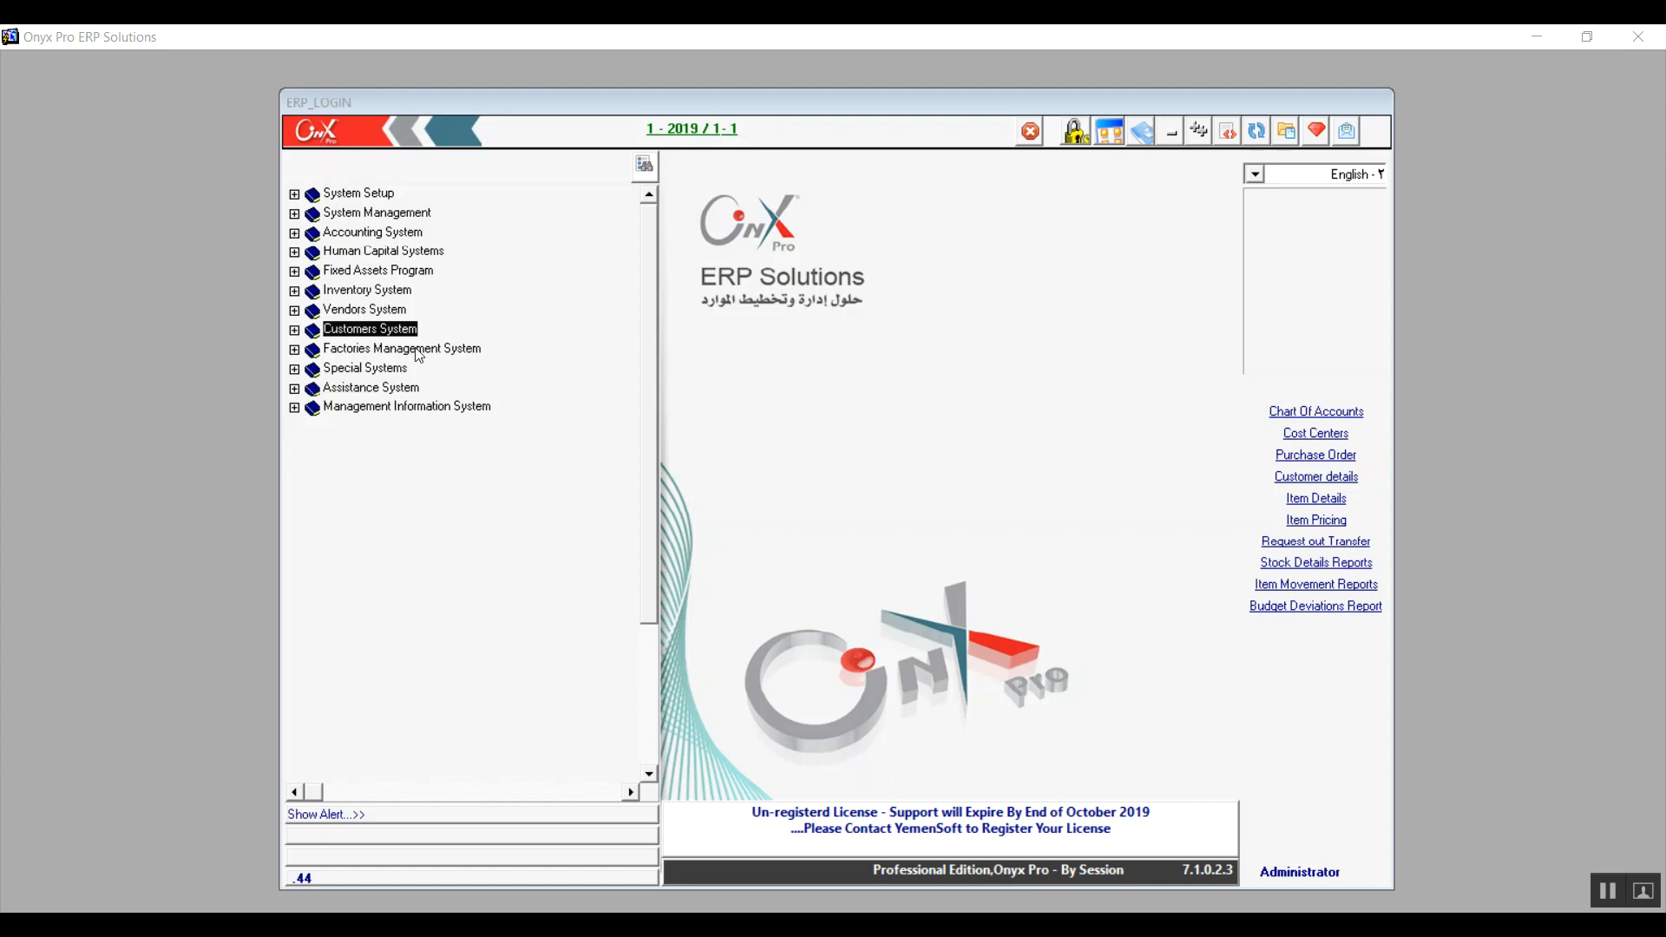
Open Customer Types in the setup of the Accounts Receviable System and look up the Local customers record
{"action": "left_click", "coordinate": [295, 331]}
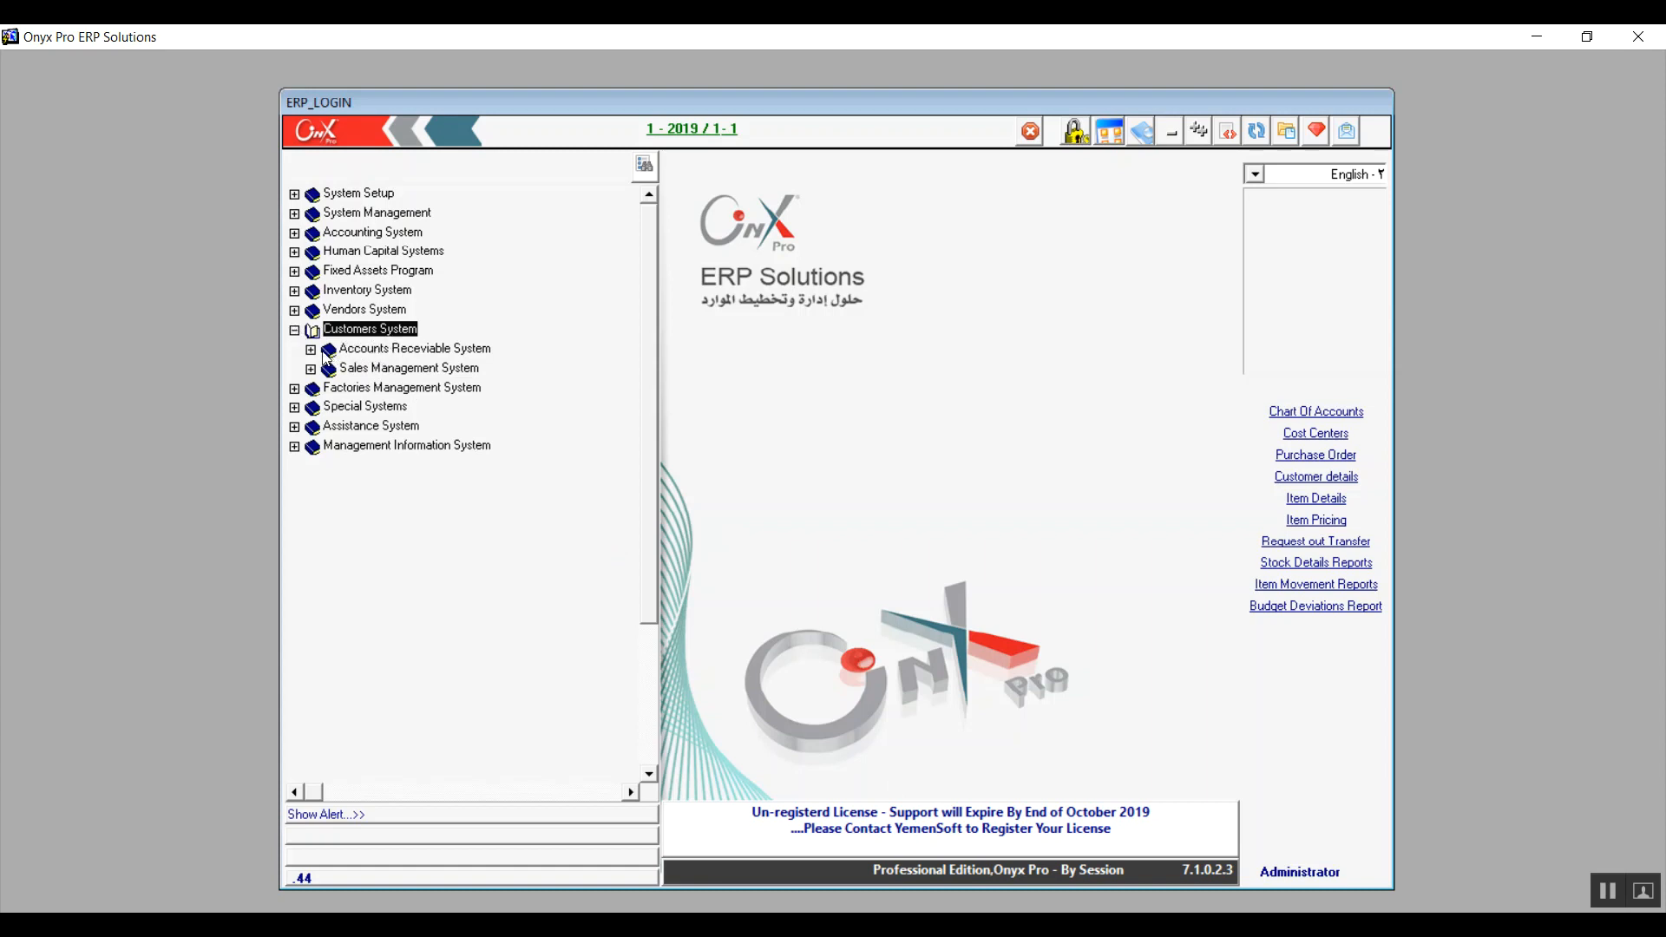
{"action": "left_click", "coordinate": [357, 349]}
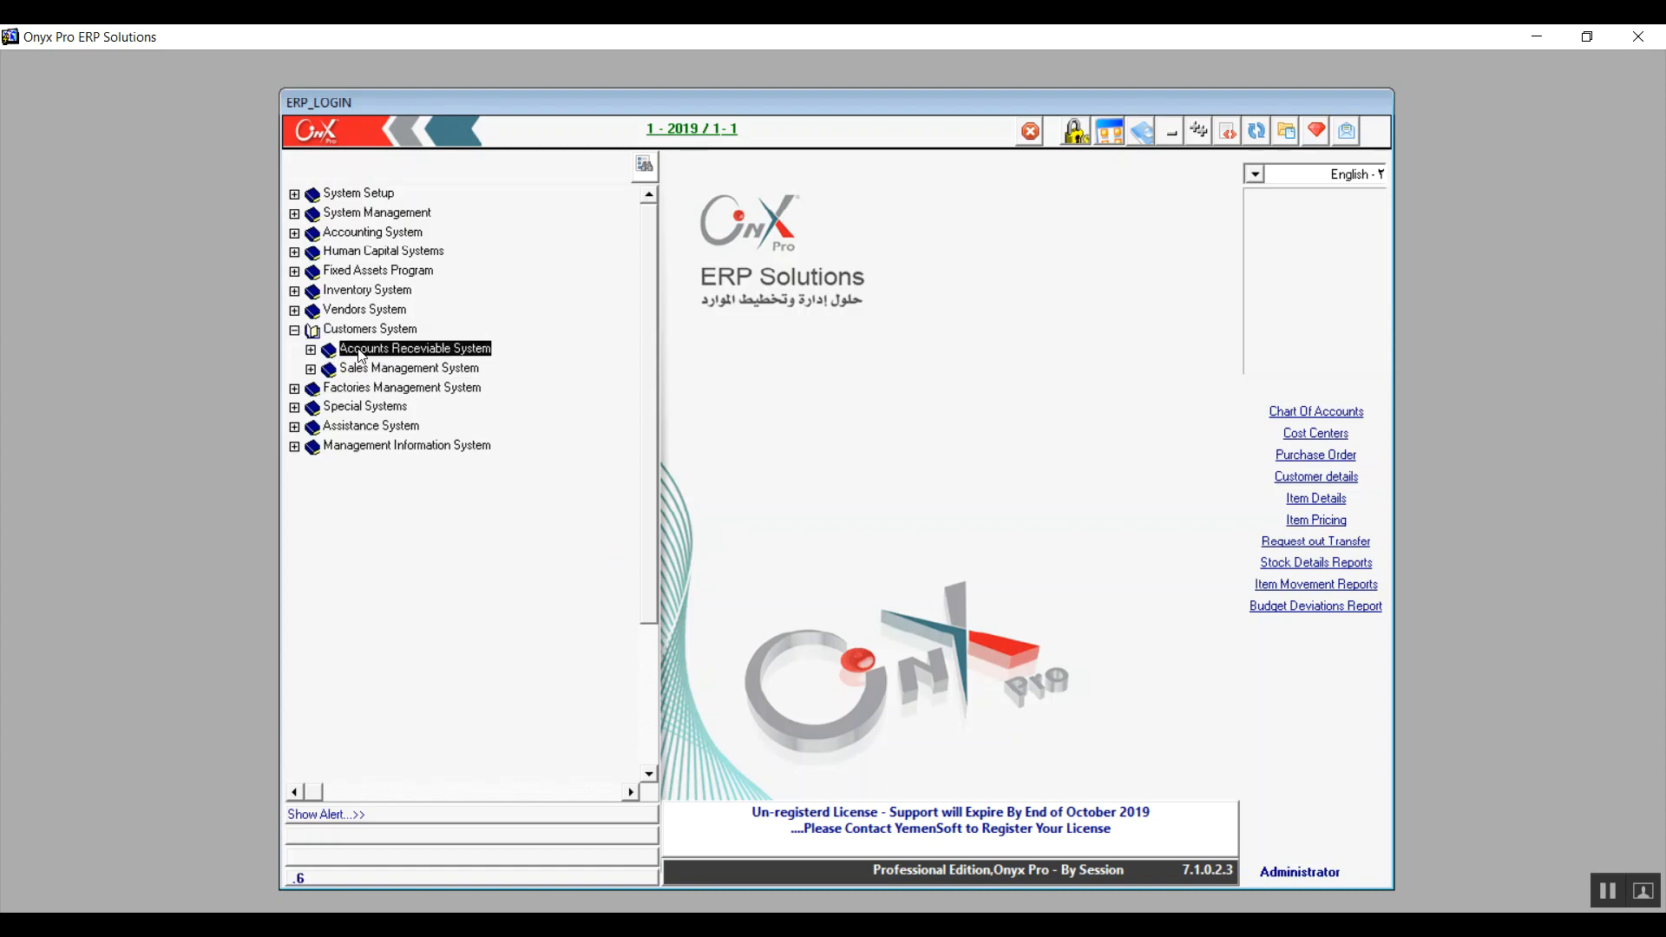
{"action": "left_click", "coordinate": [310, 351]}
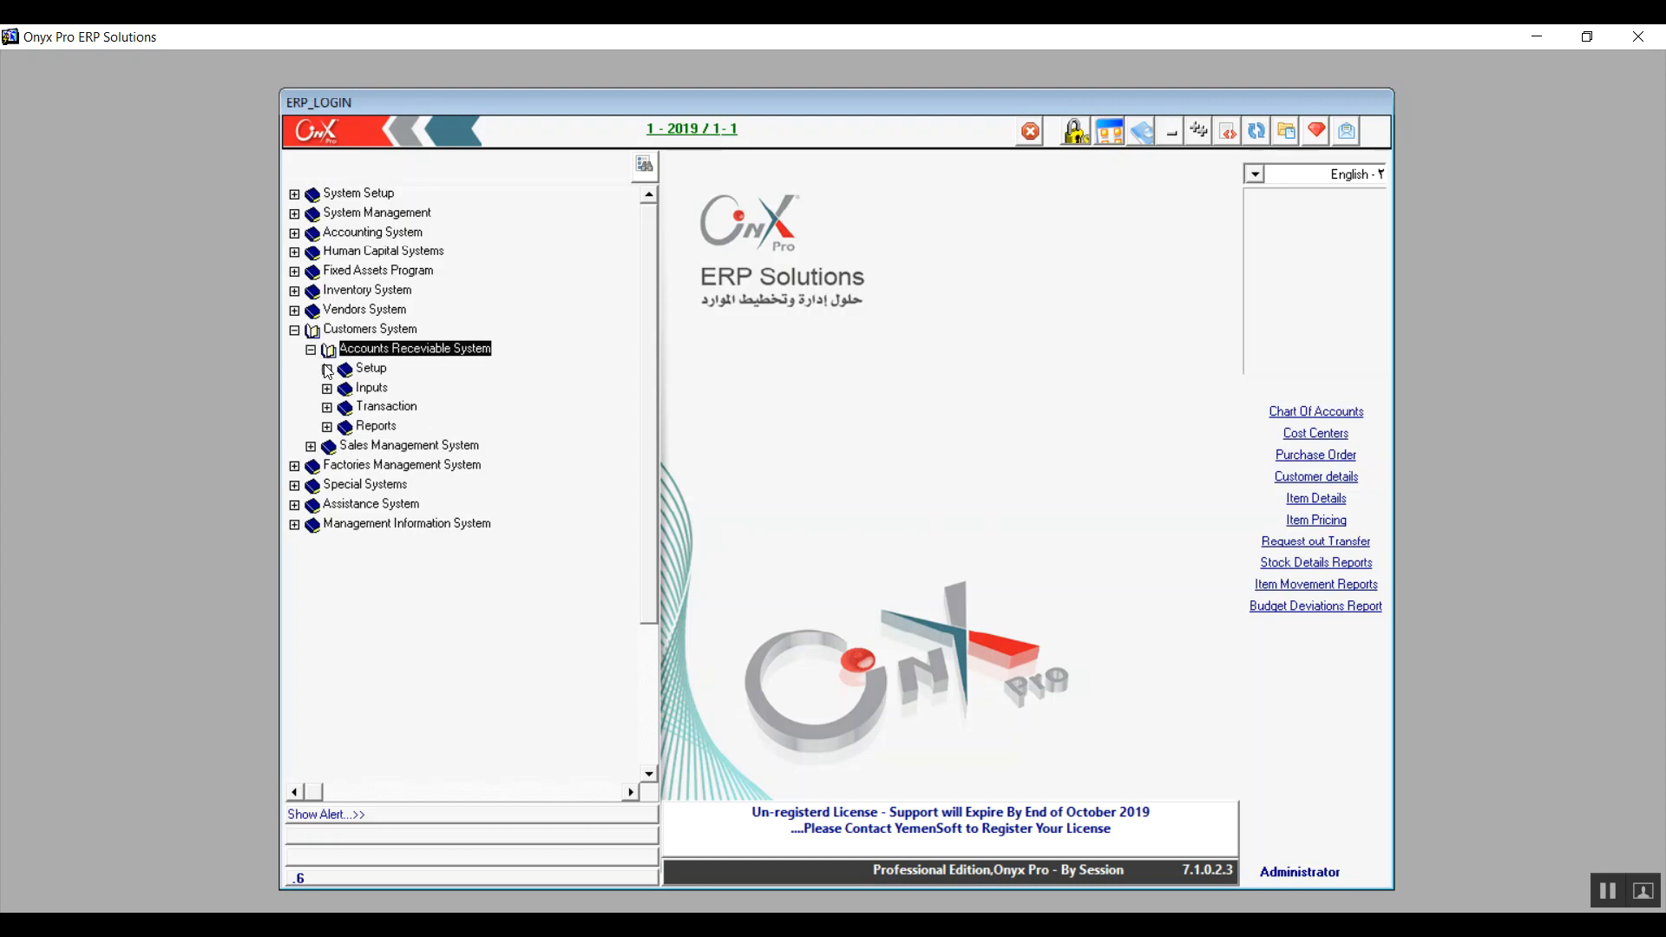
{"action": "left_click", "coordinate": [327, 370]}
{"action": "left_click", "coordinate": [378, 391]}
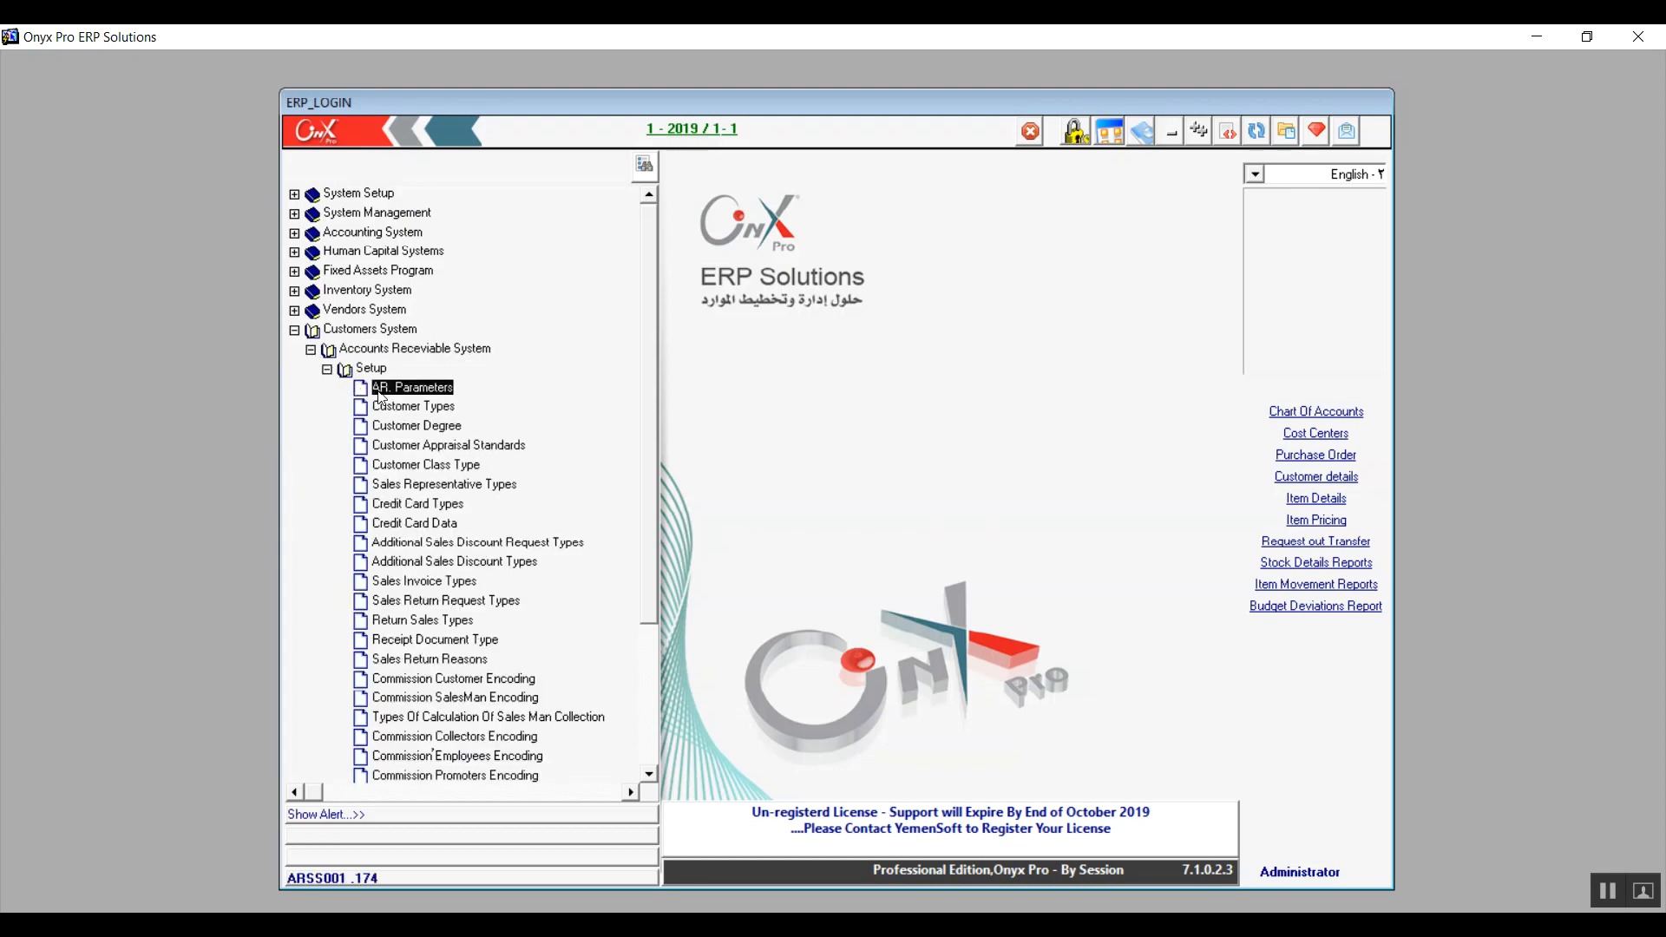
{"action": "left_click", "coordinate": [393, 410]}
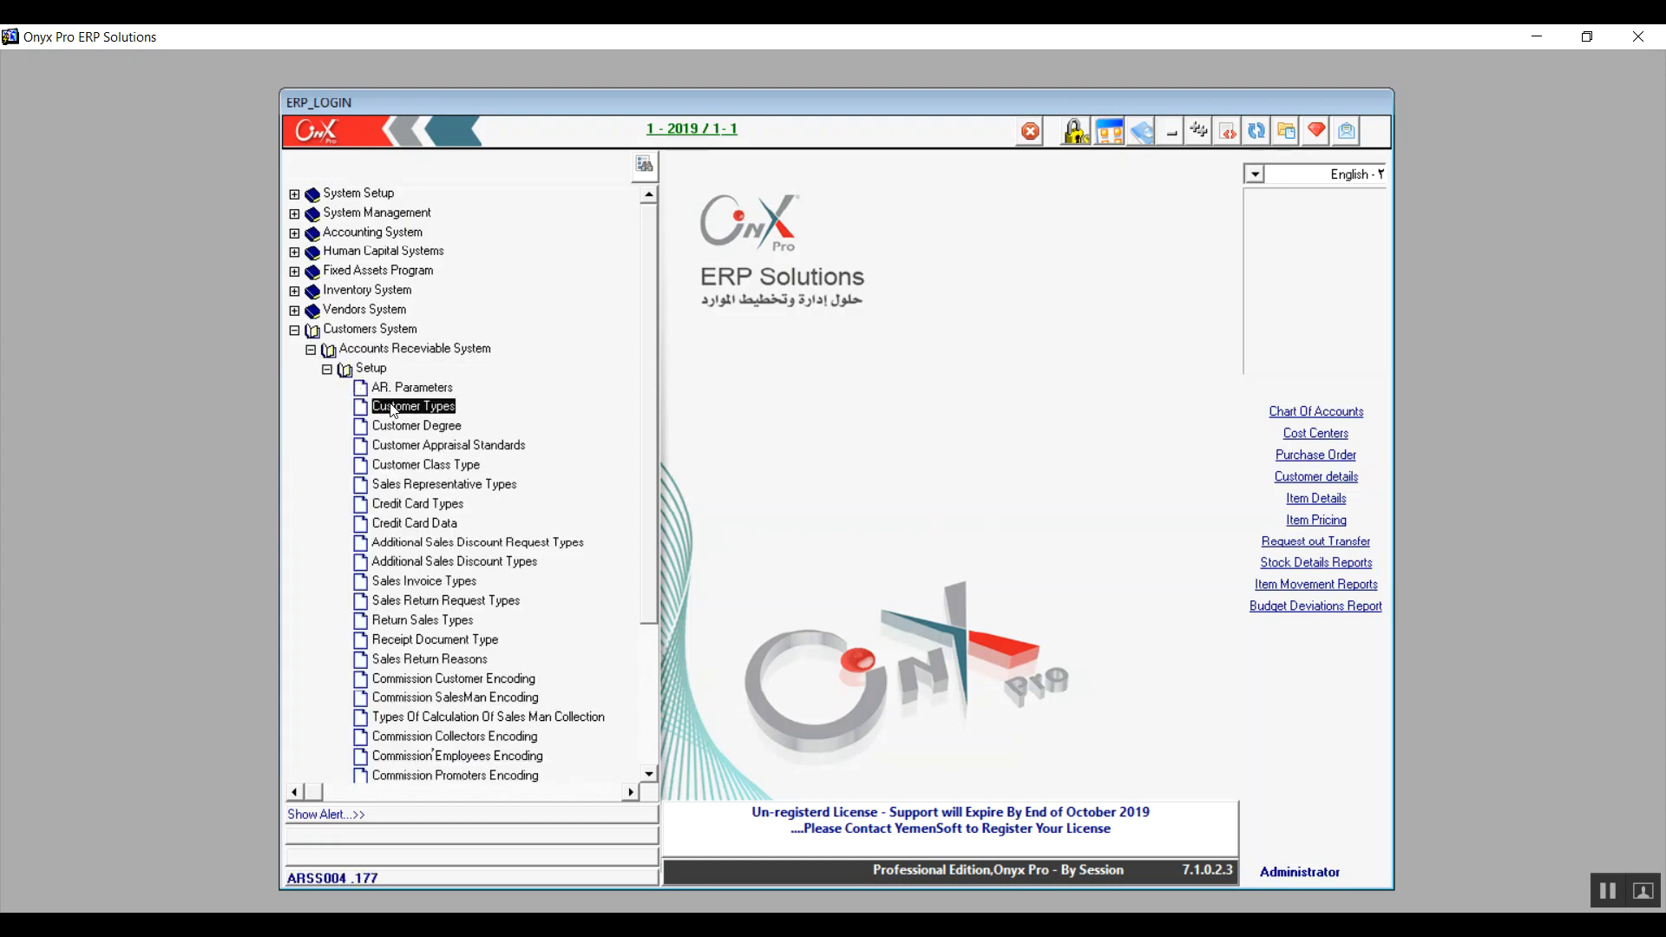
{"action": "double_click", "coordinate": [393, 408]}
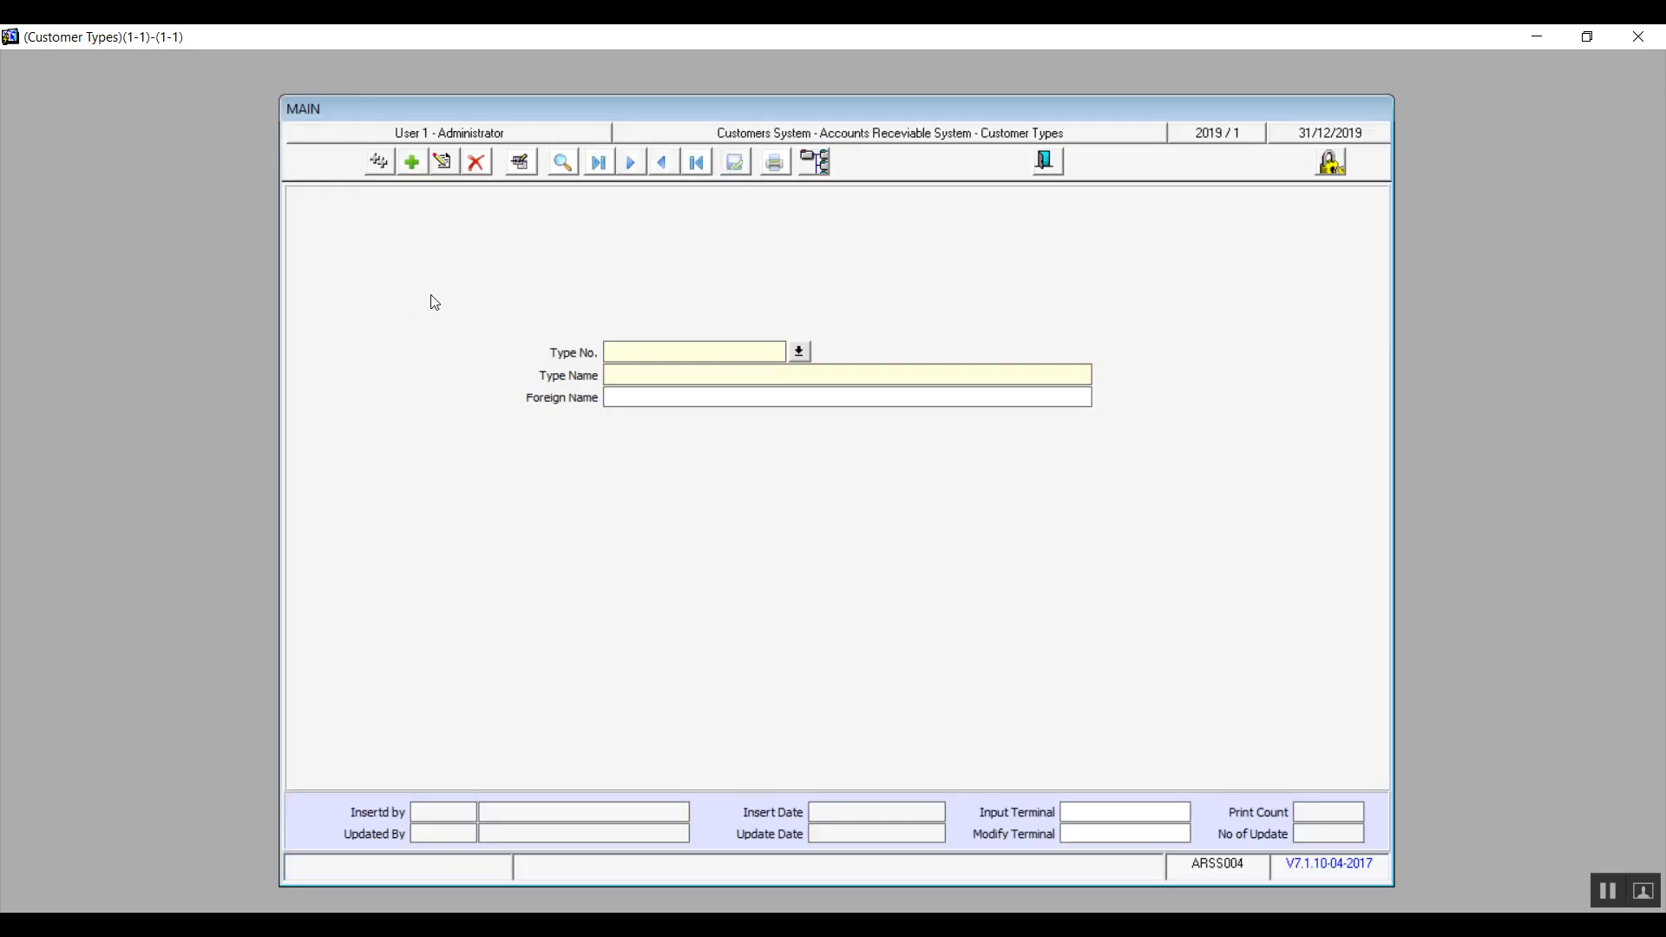
{"action": "left_click", "coordinate": [565, 167]}
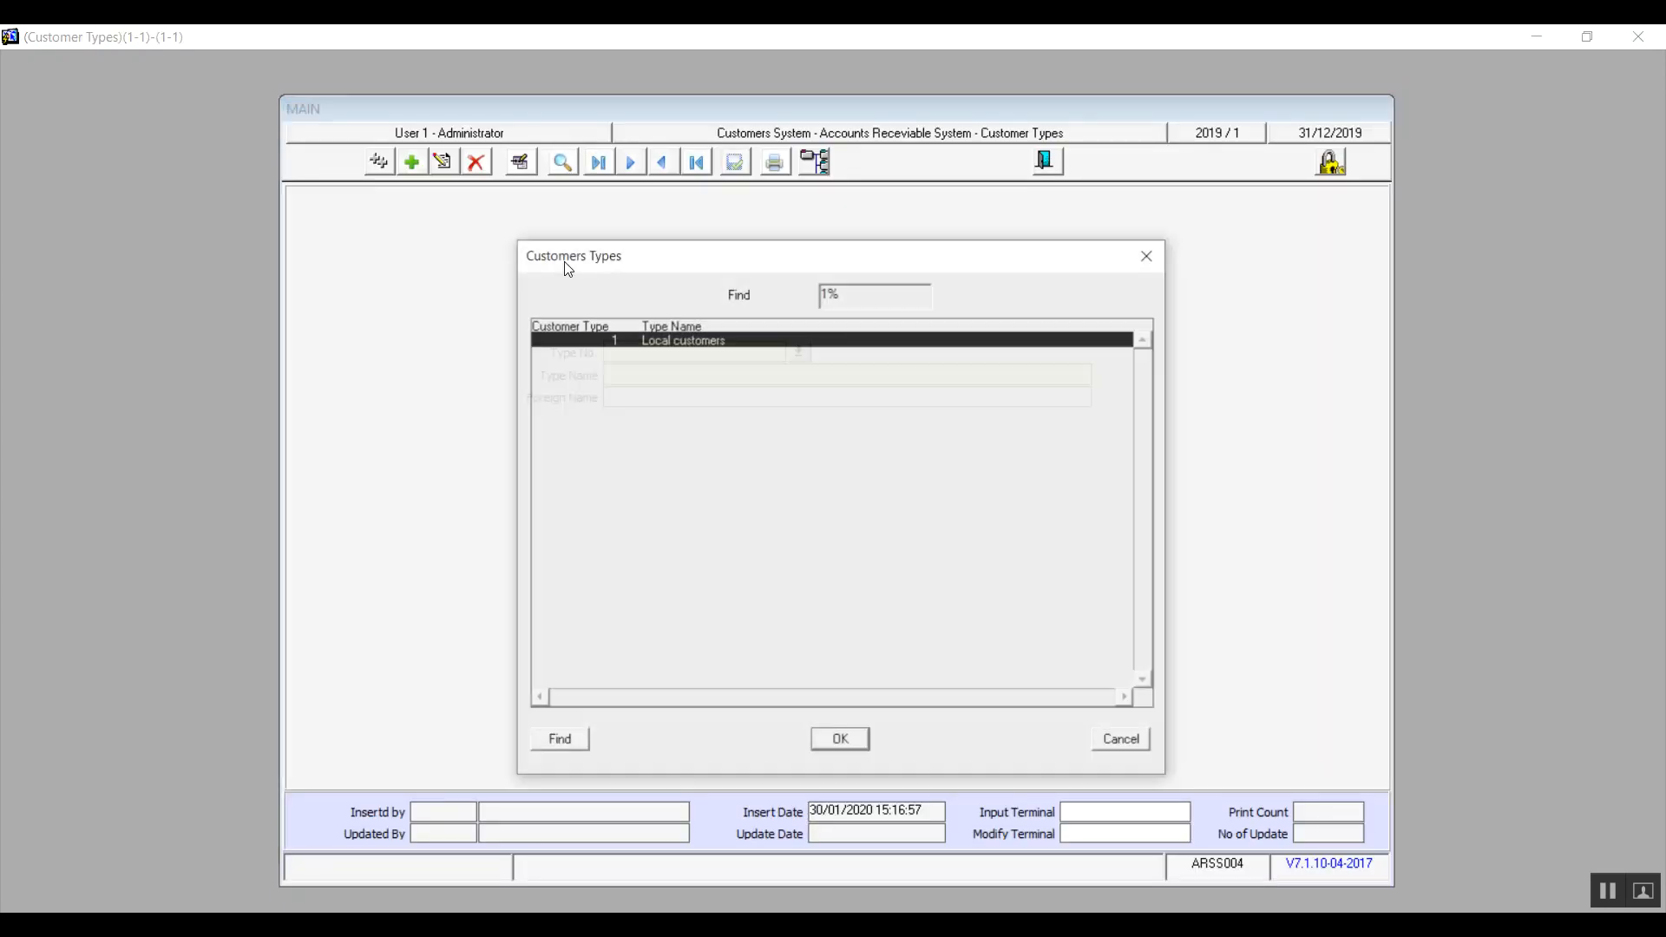
{"action": "double_click", "coordinate": [576, 343]}
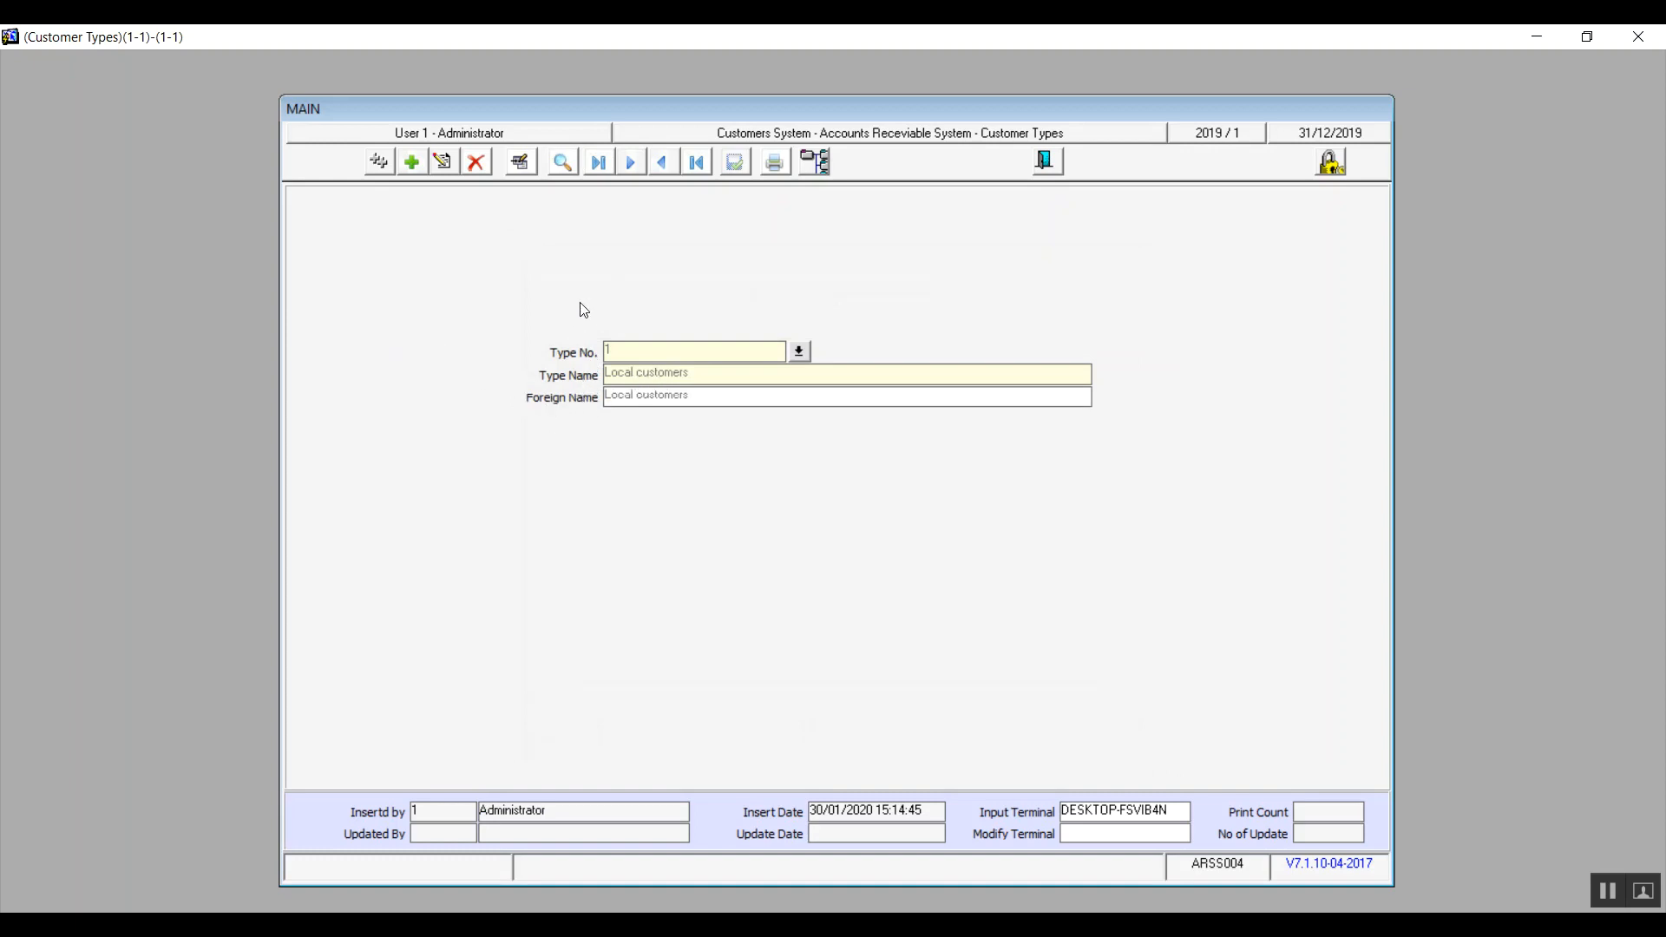
{"action": "left_click", "coordinate": [414, 163]}
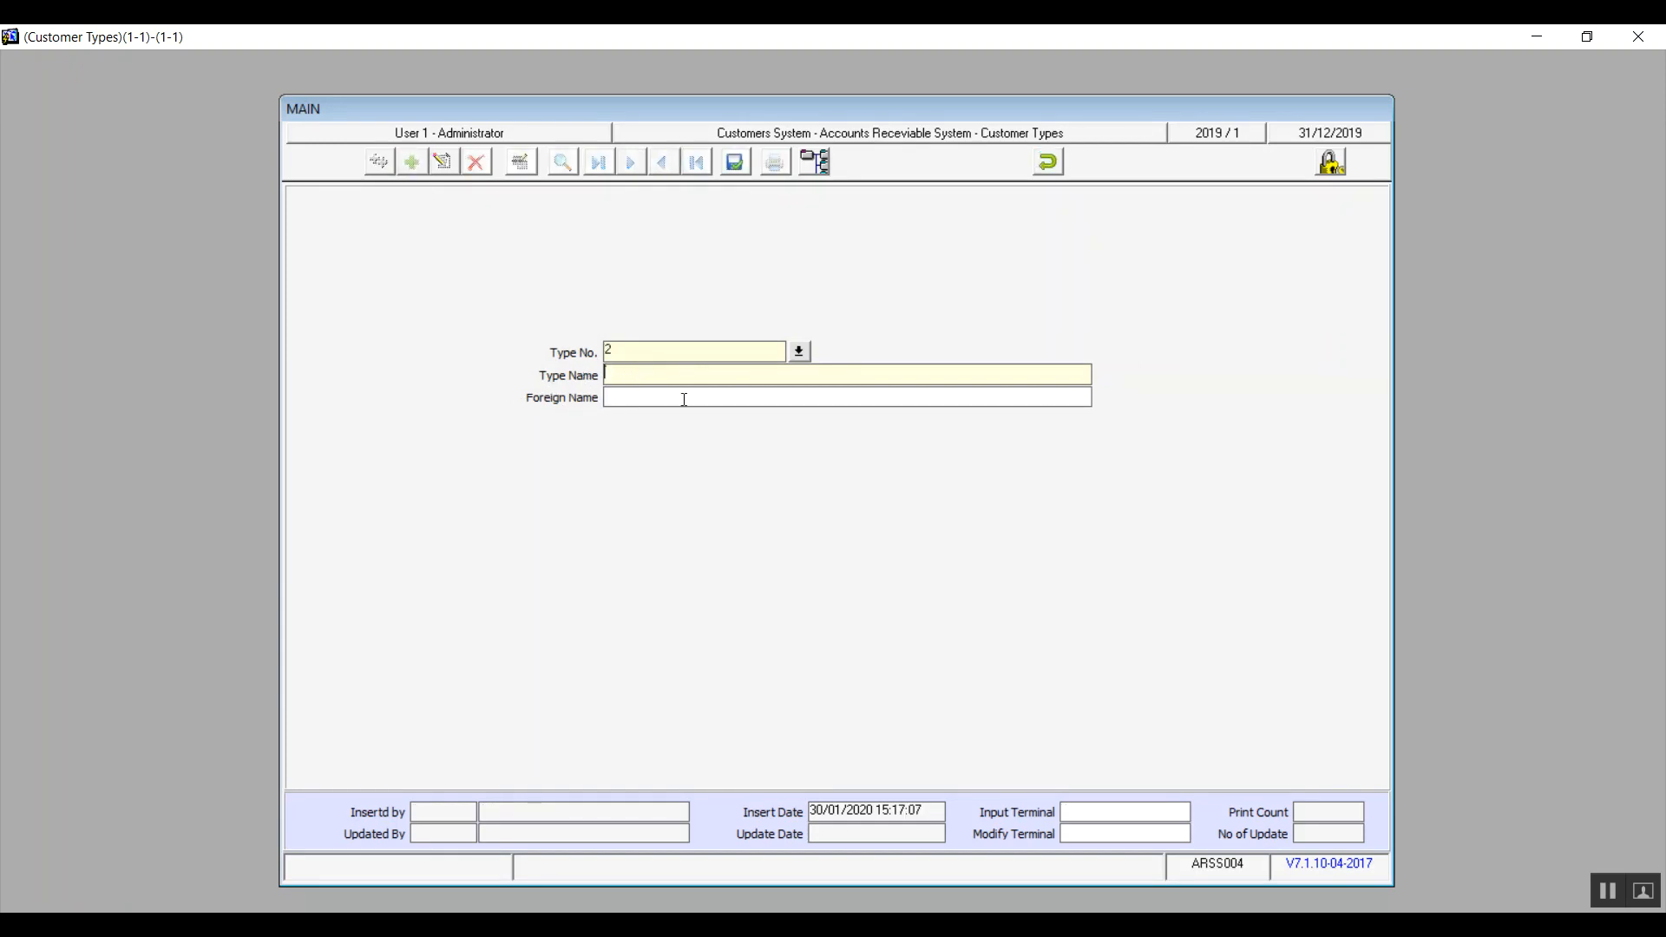
{"action": "left_click", "coordinate": [1049, 171]}
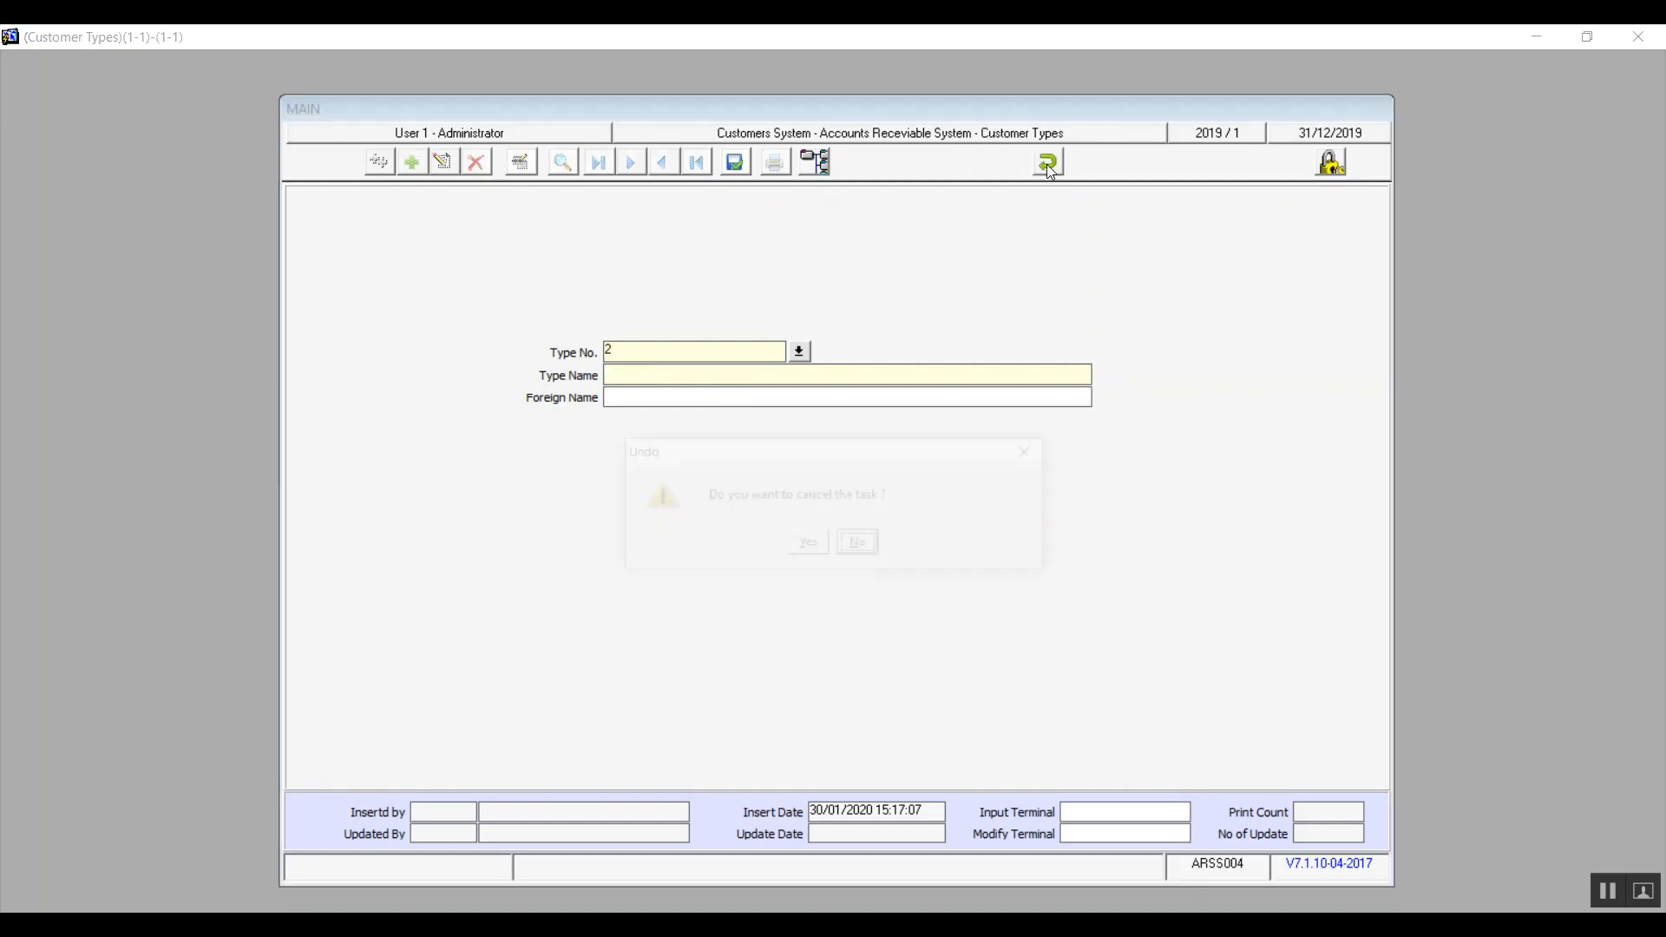
{"action": "left_click", "coordinate": [814, 547]}
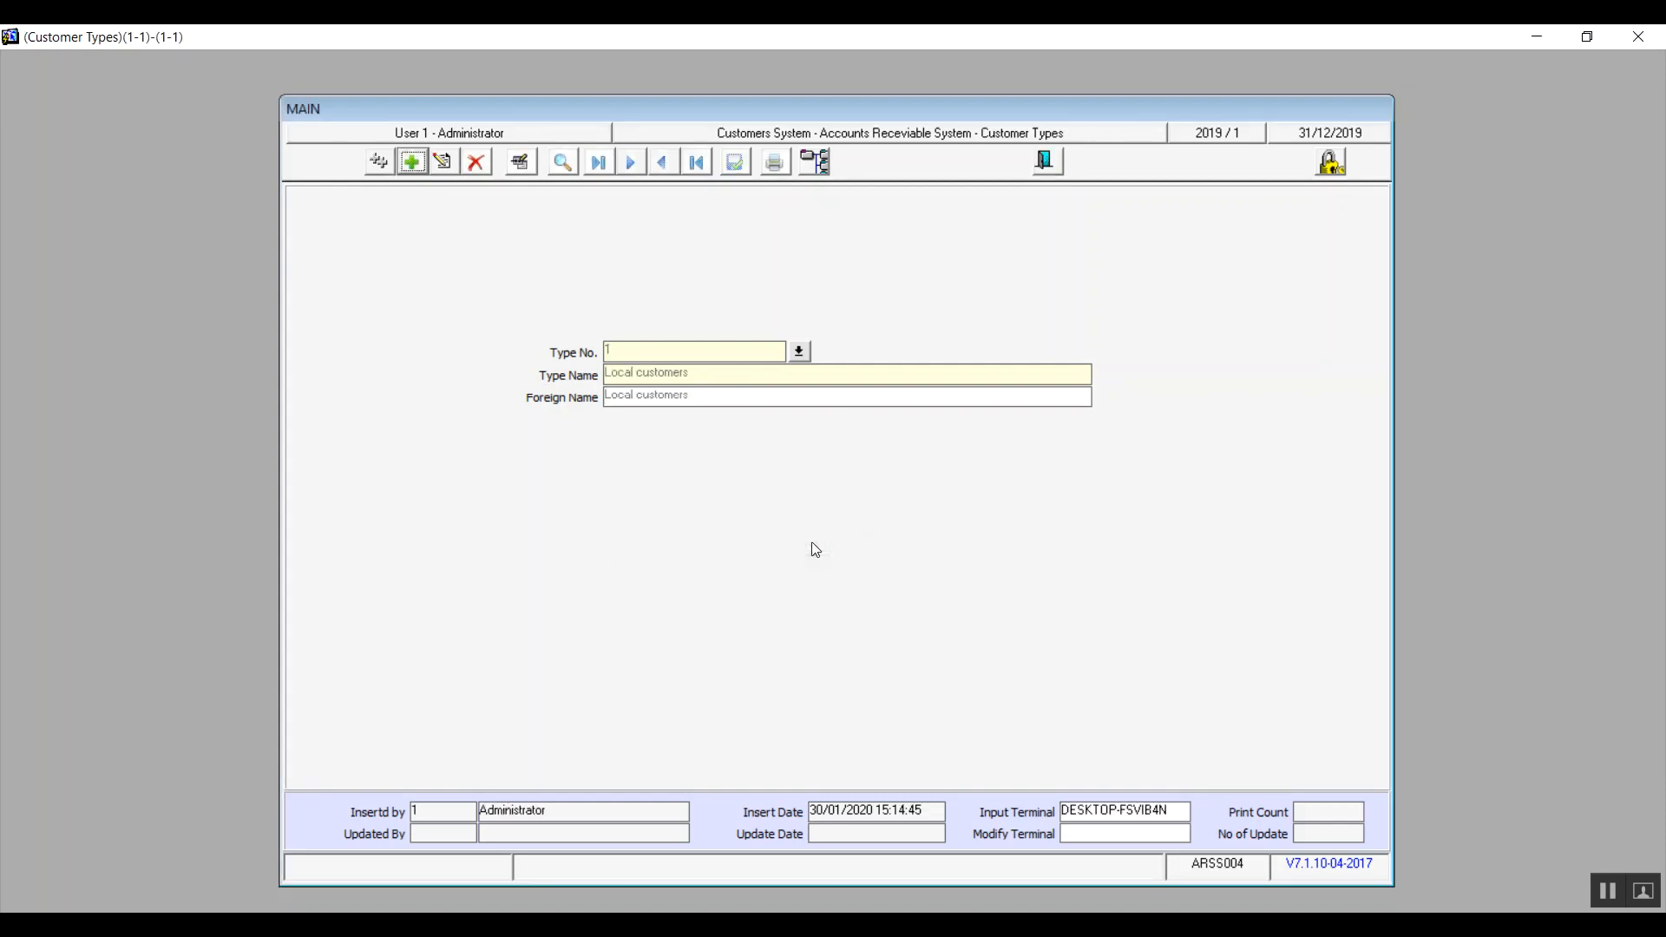
Leave Customer Types and open the Customer Degree setup form
{"action": "left_click", "coordinate": [1048, 162]}
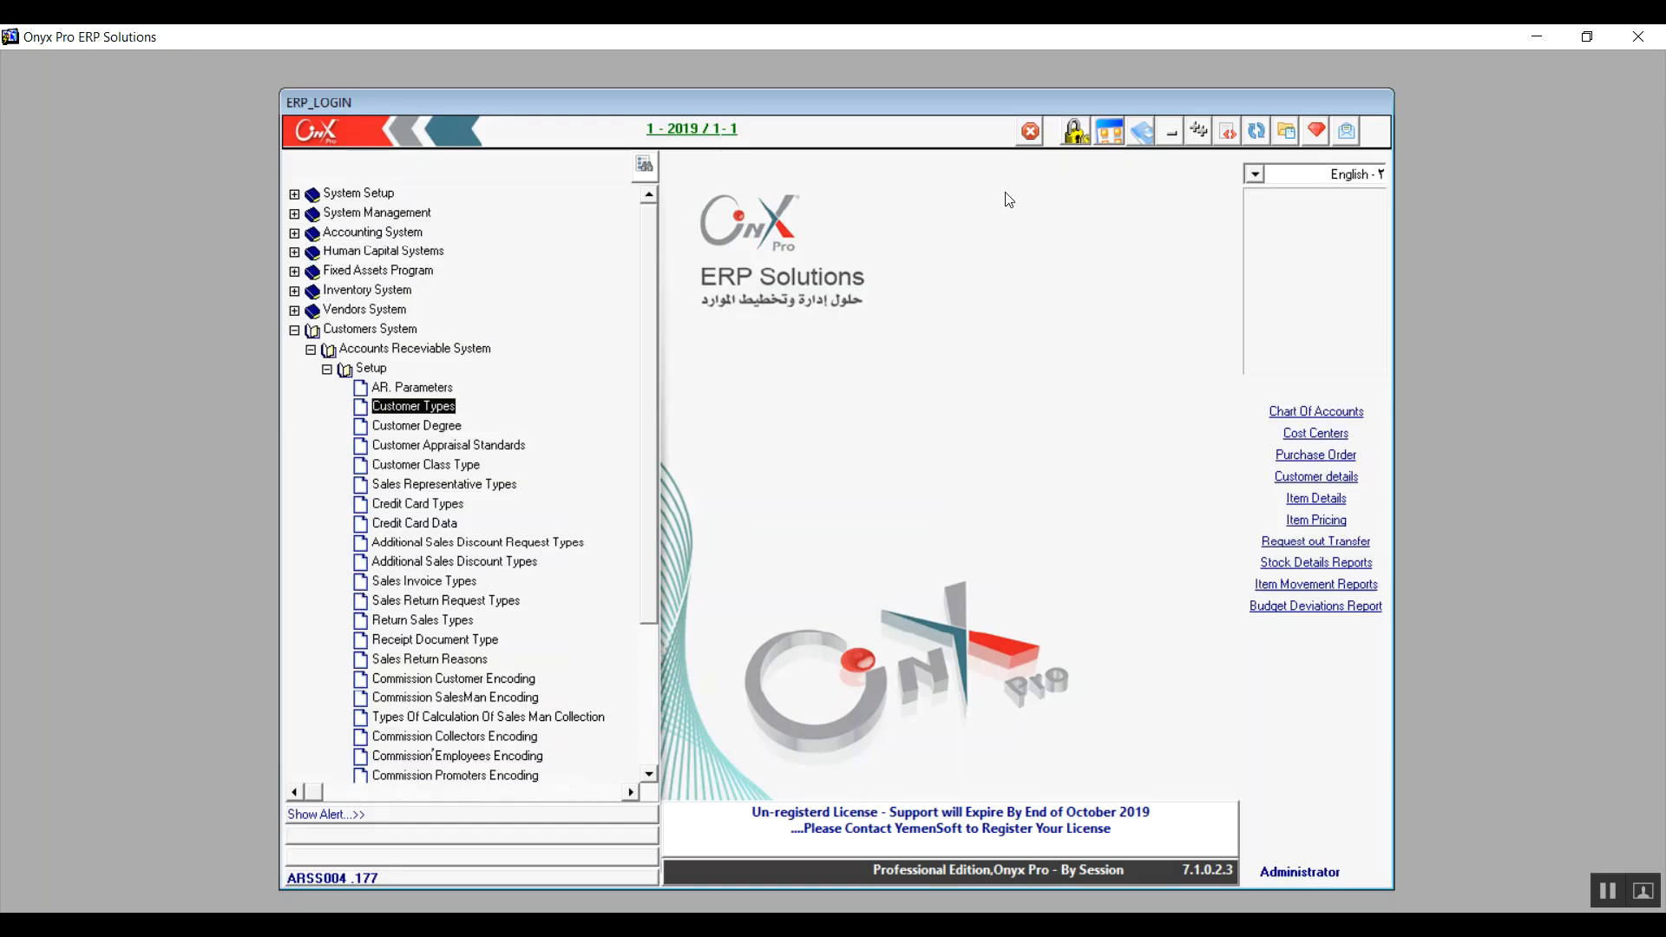
{"action": "double_click", "coordinate": [436, 426]}
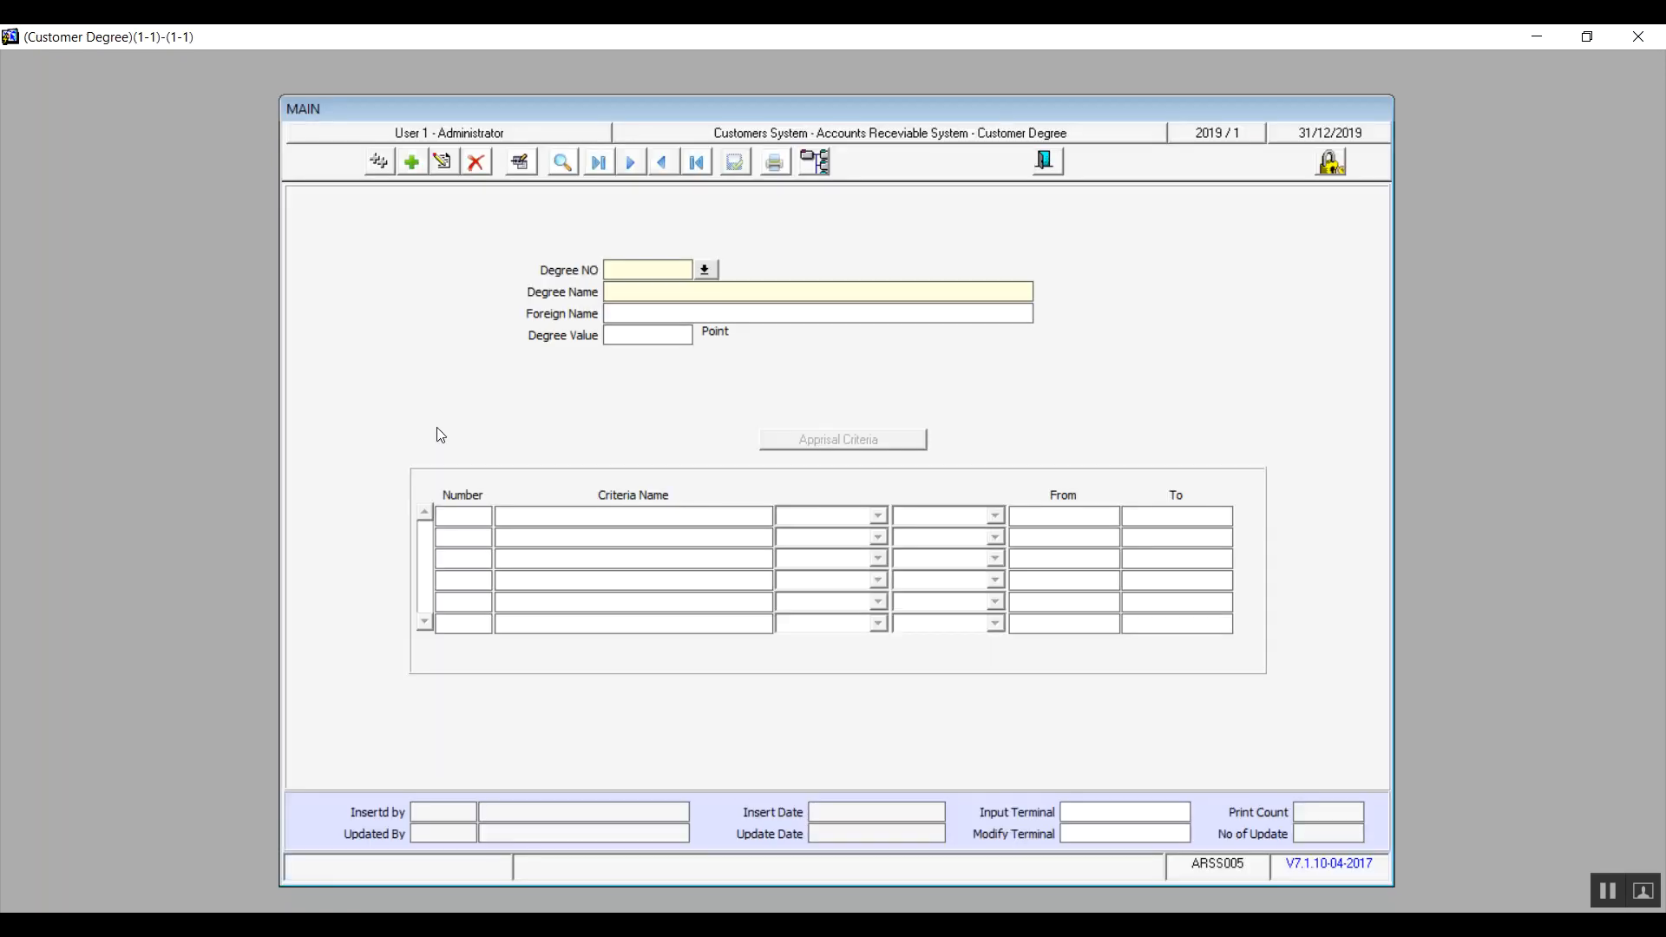
{"action": "left_click", "coordinate": [412, 162]}
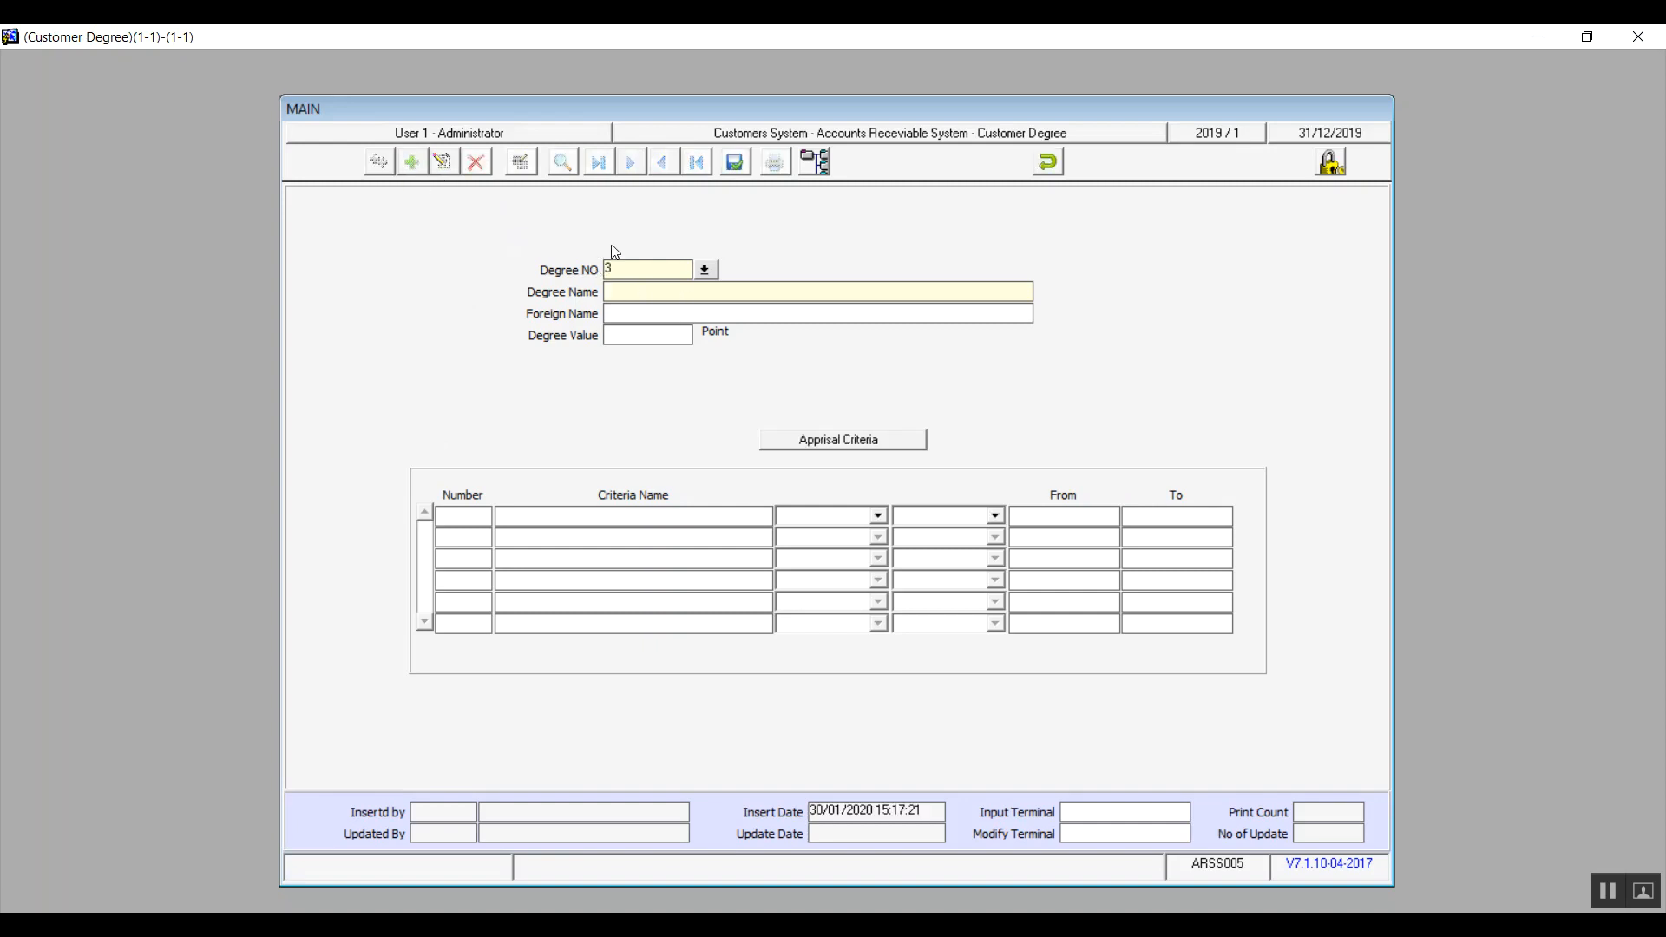
{"action": "left_click", "coordinate": [1050, 164]}
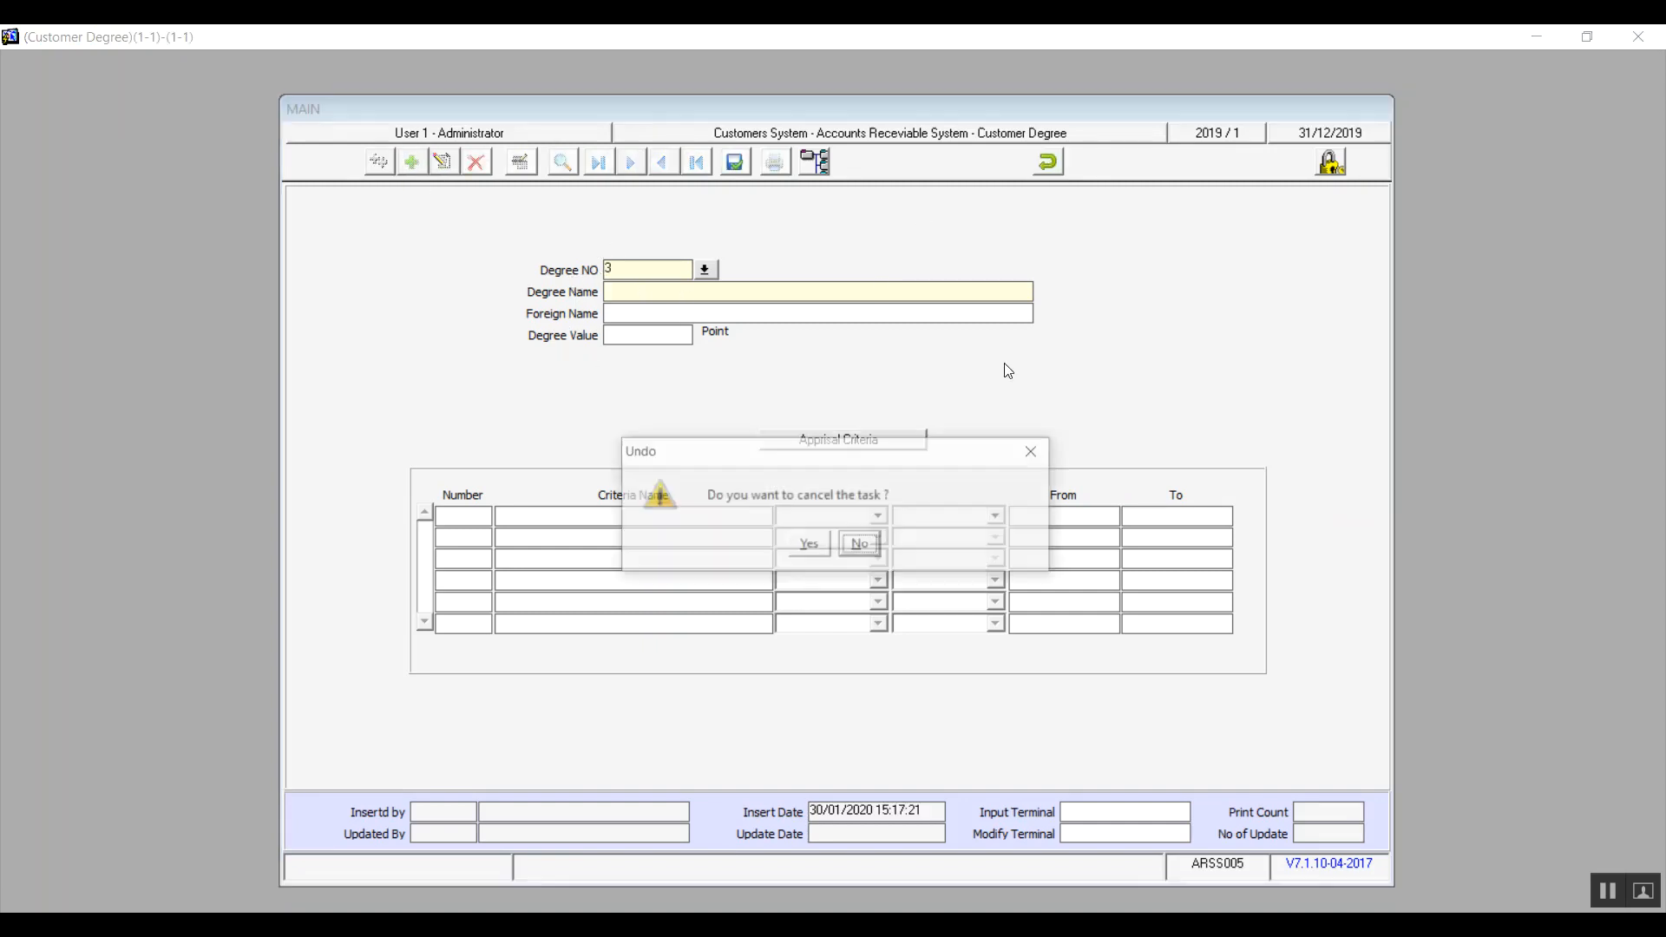
{"action": "left_click", "coordinate": [805, 546]}
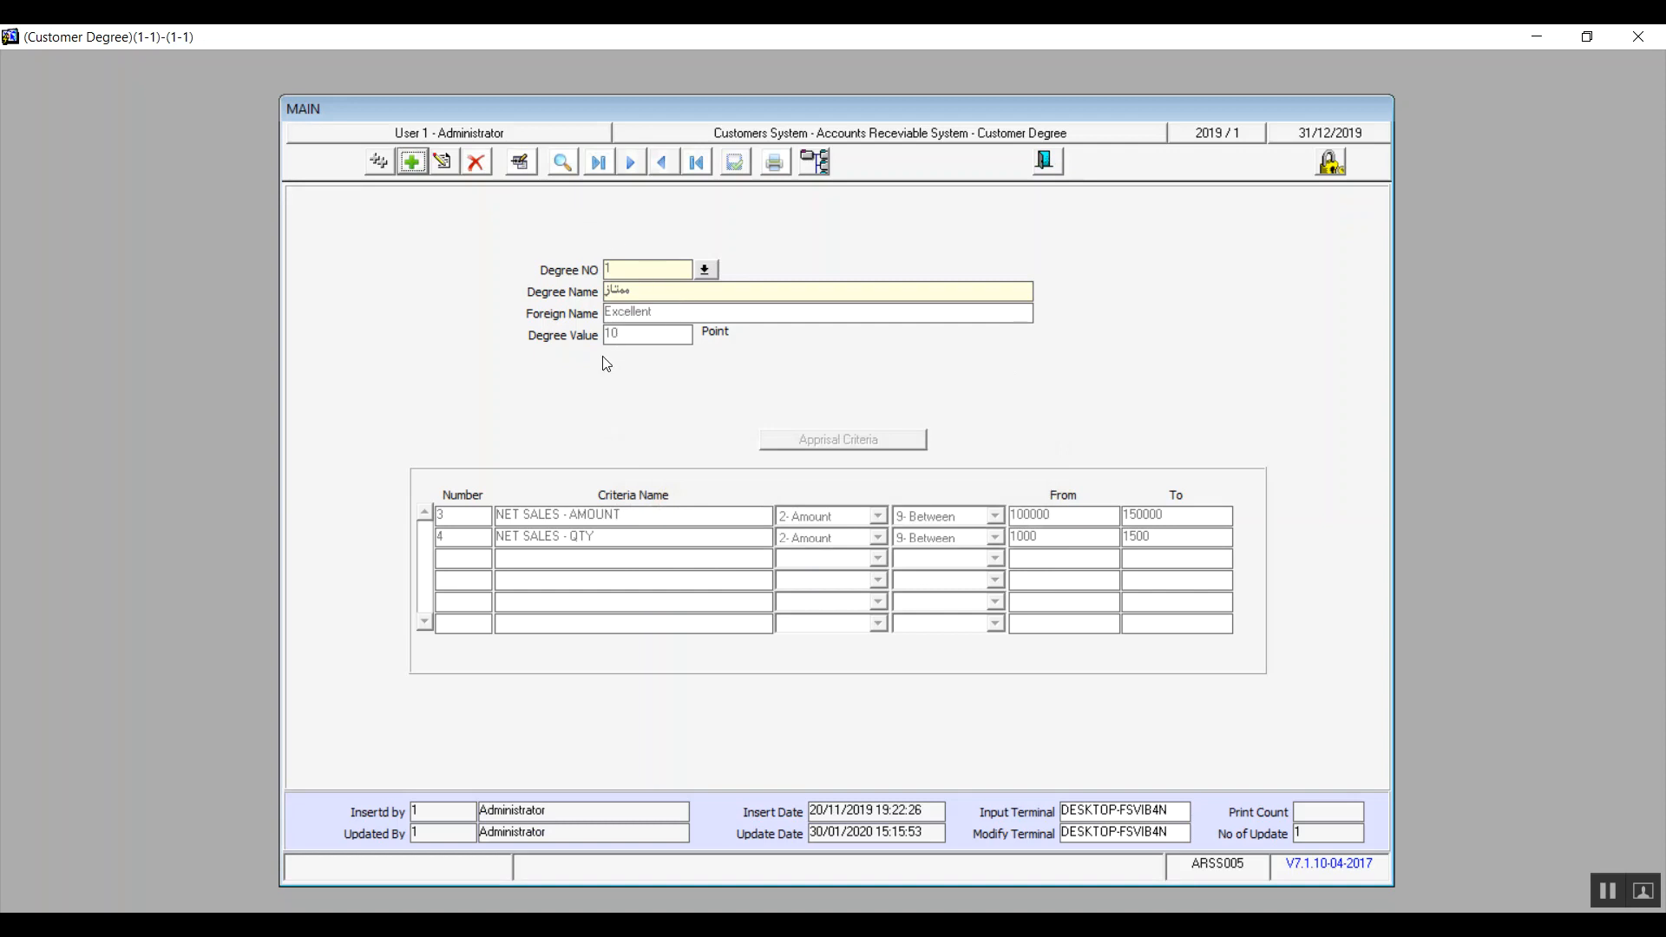
Leave Customer Degree, open the Customer Class Type form and look up its existing classifications
{"action": "left_click", "coordinate": [1055, 163]}
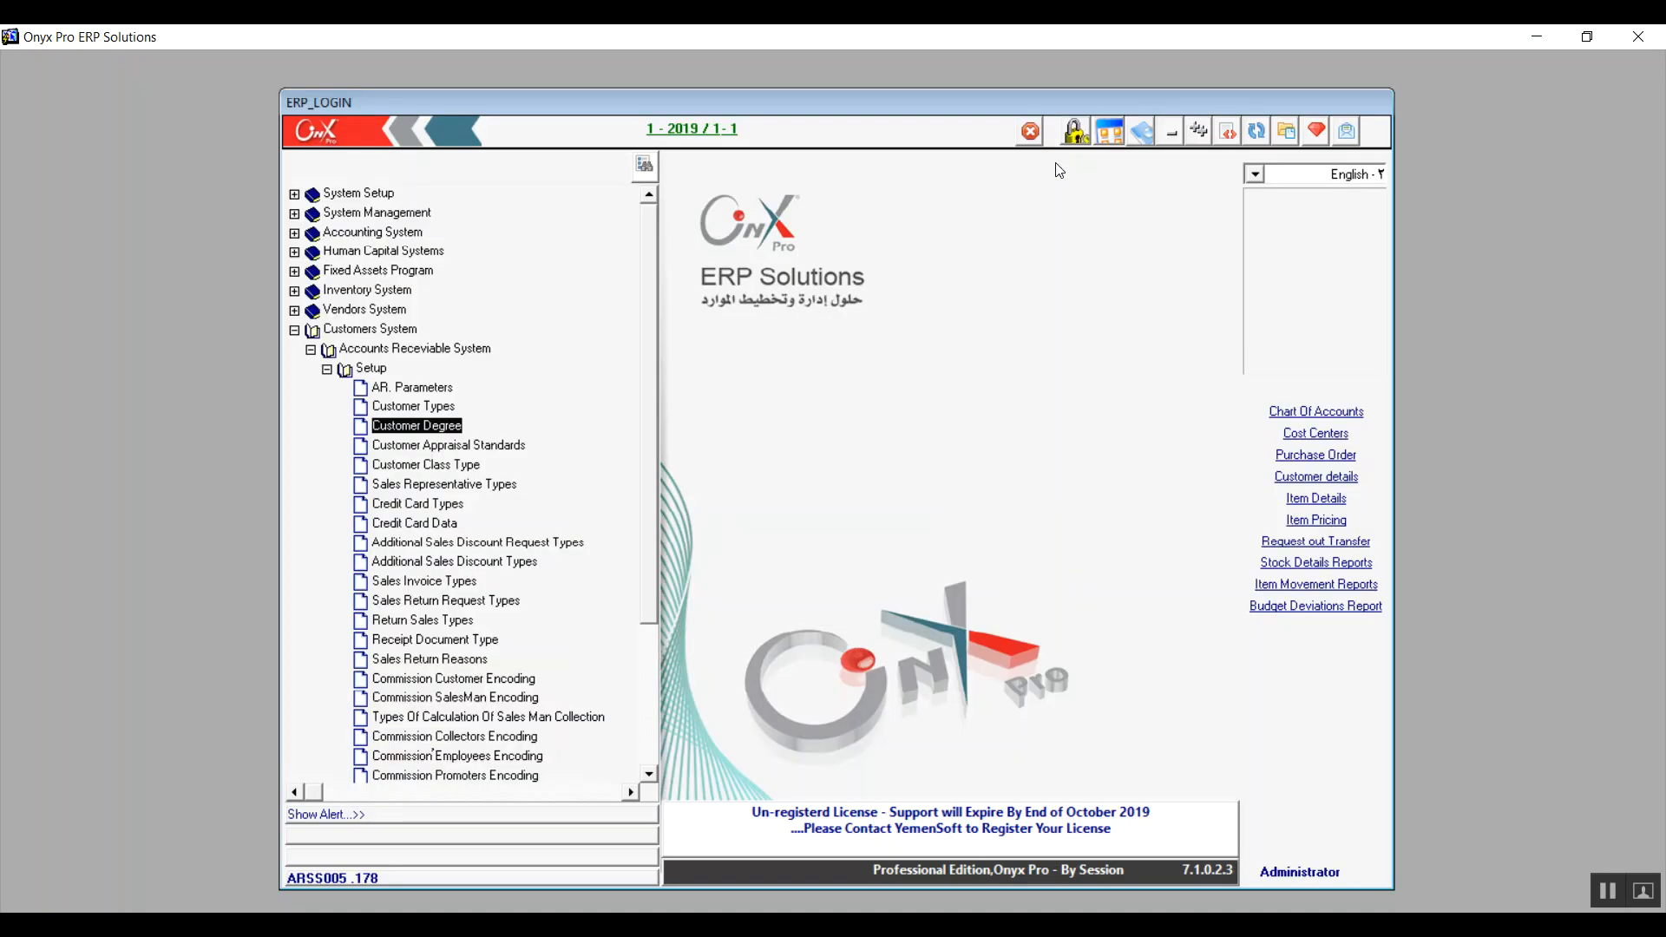
{"action": "left_click", "coordinate": [498, 447]}
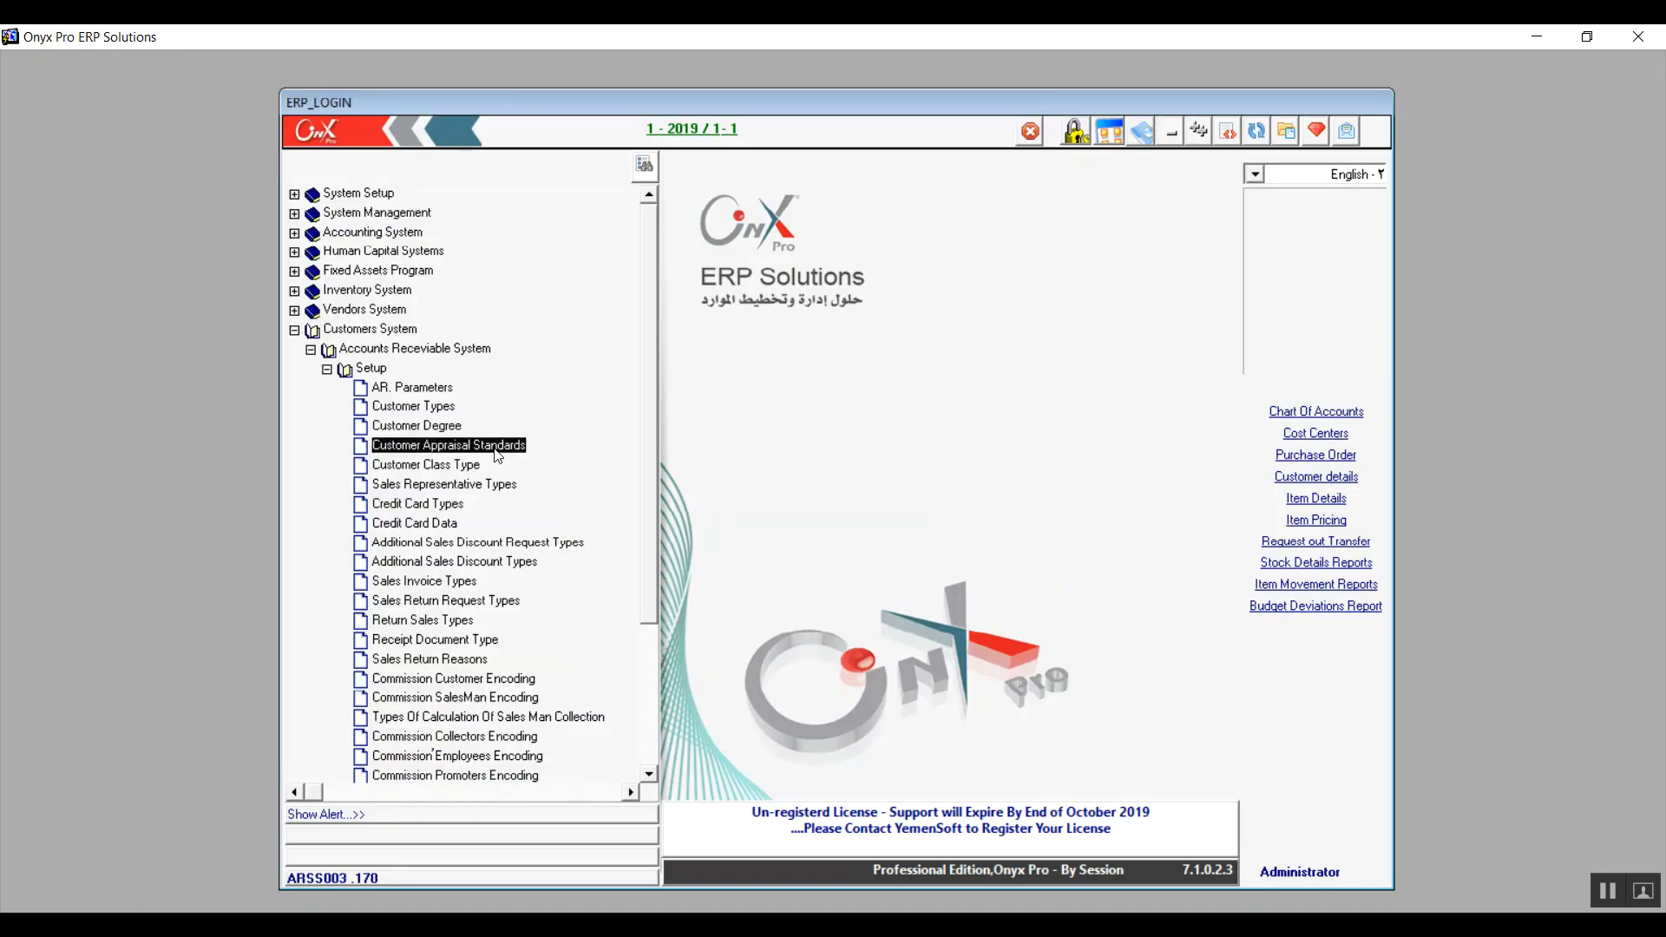
{"action": "double_click", "coordinate": [465, 465]}
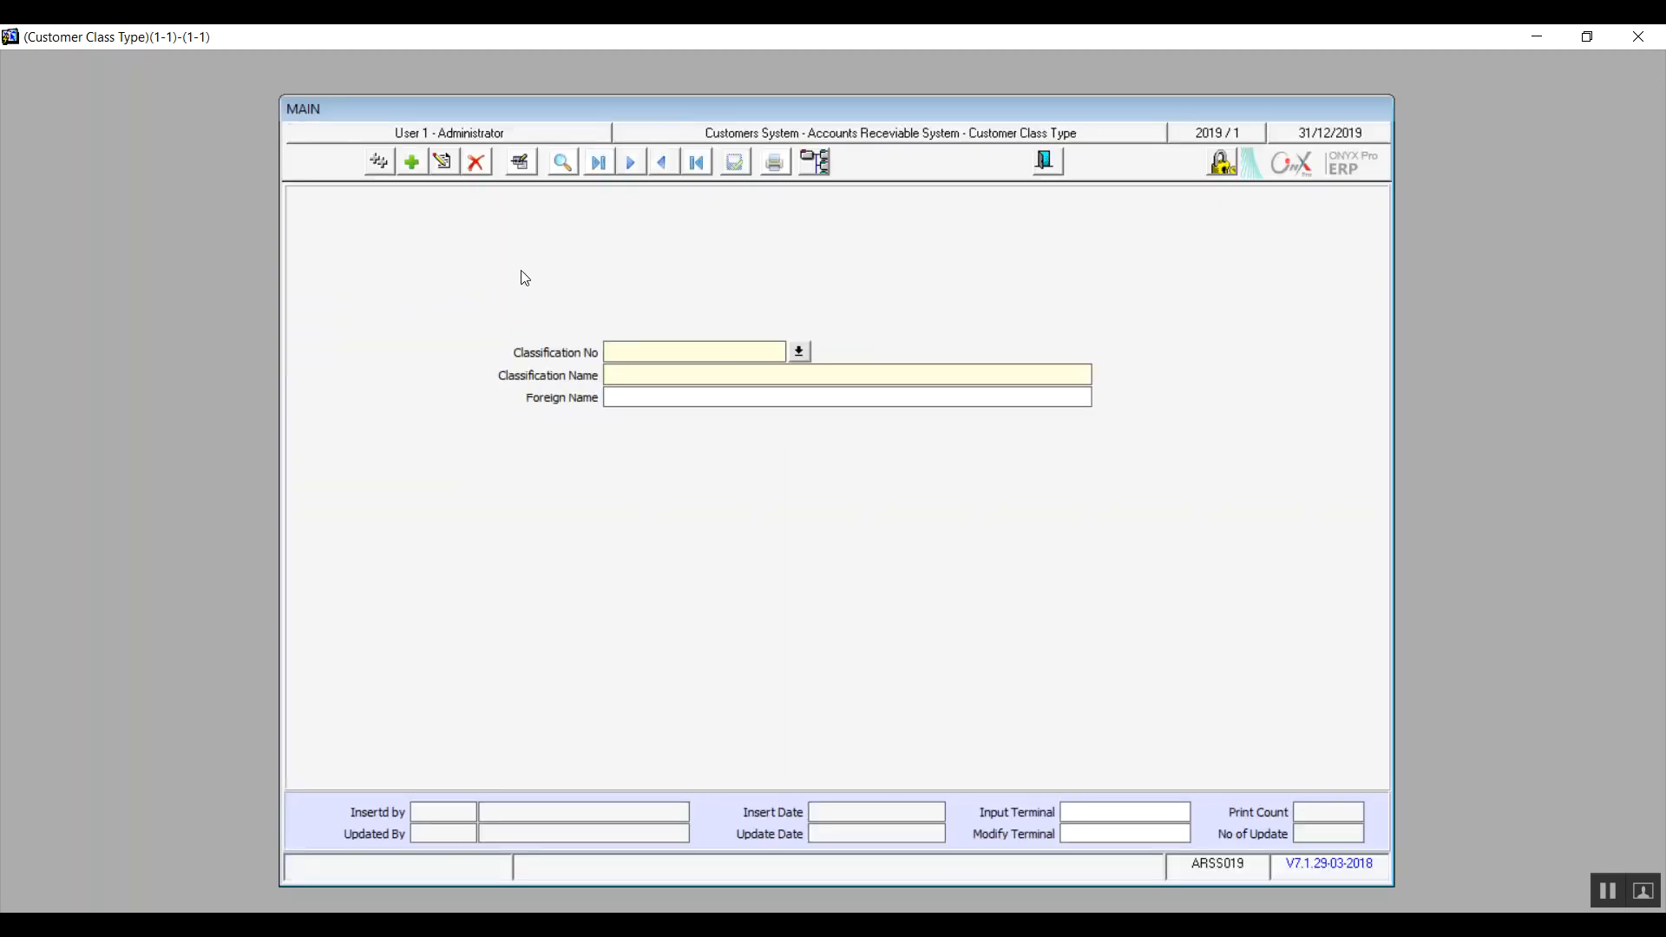
{"action": "left_click", "coordinate": [562, 162]}
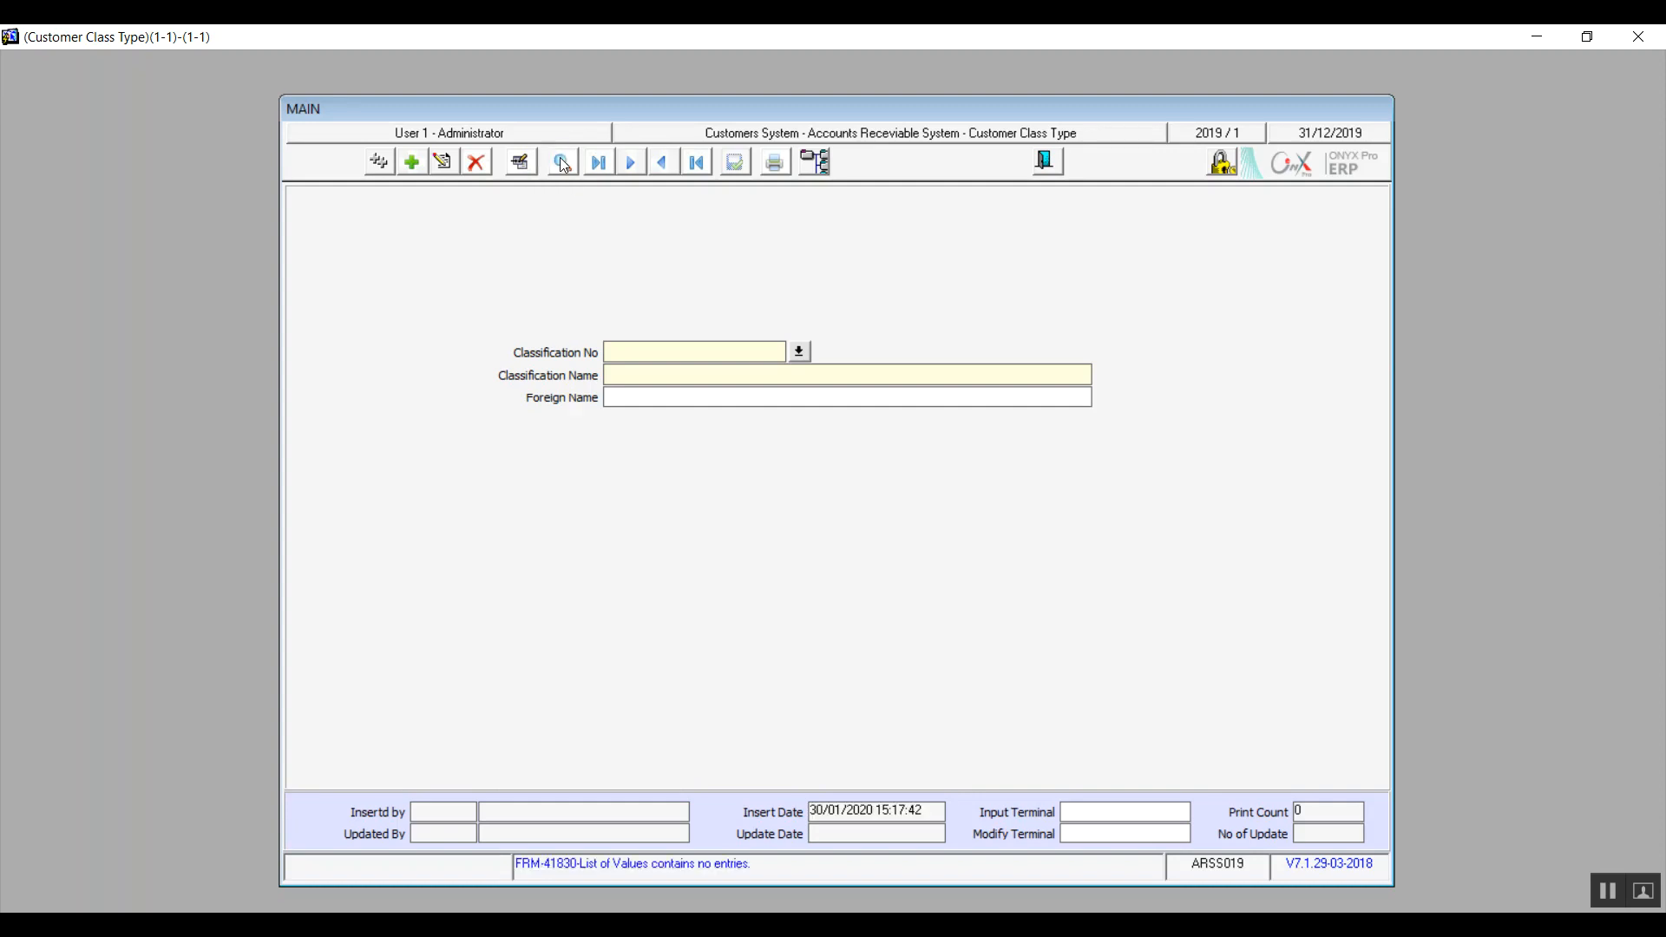
Add and save a customer classification with name A and foreign name A, and close the form
{"action": "left_click", "coordinate": [412, 165]}
{"action": "type", "text": "A?"}
{"action": "key", "text": "BackSpace"}
{"action": "type", "text": "A"}
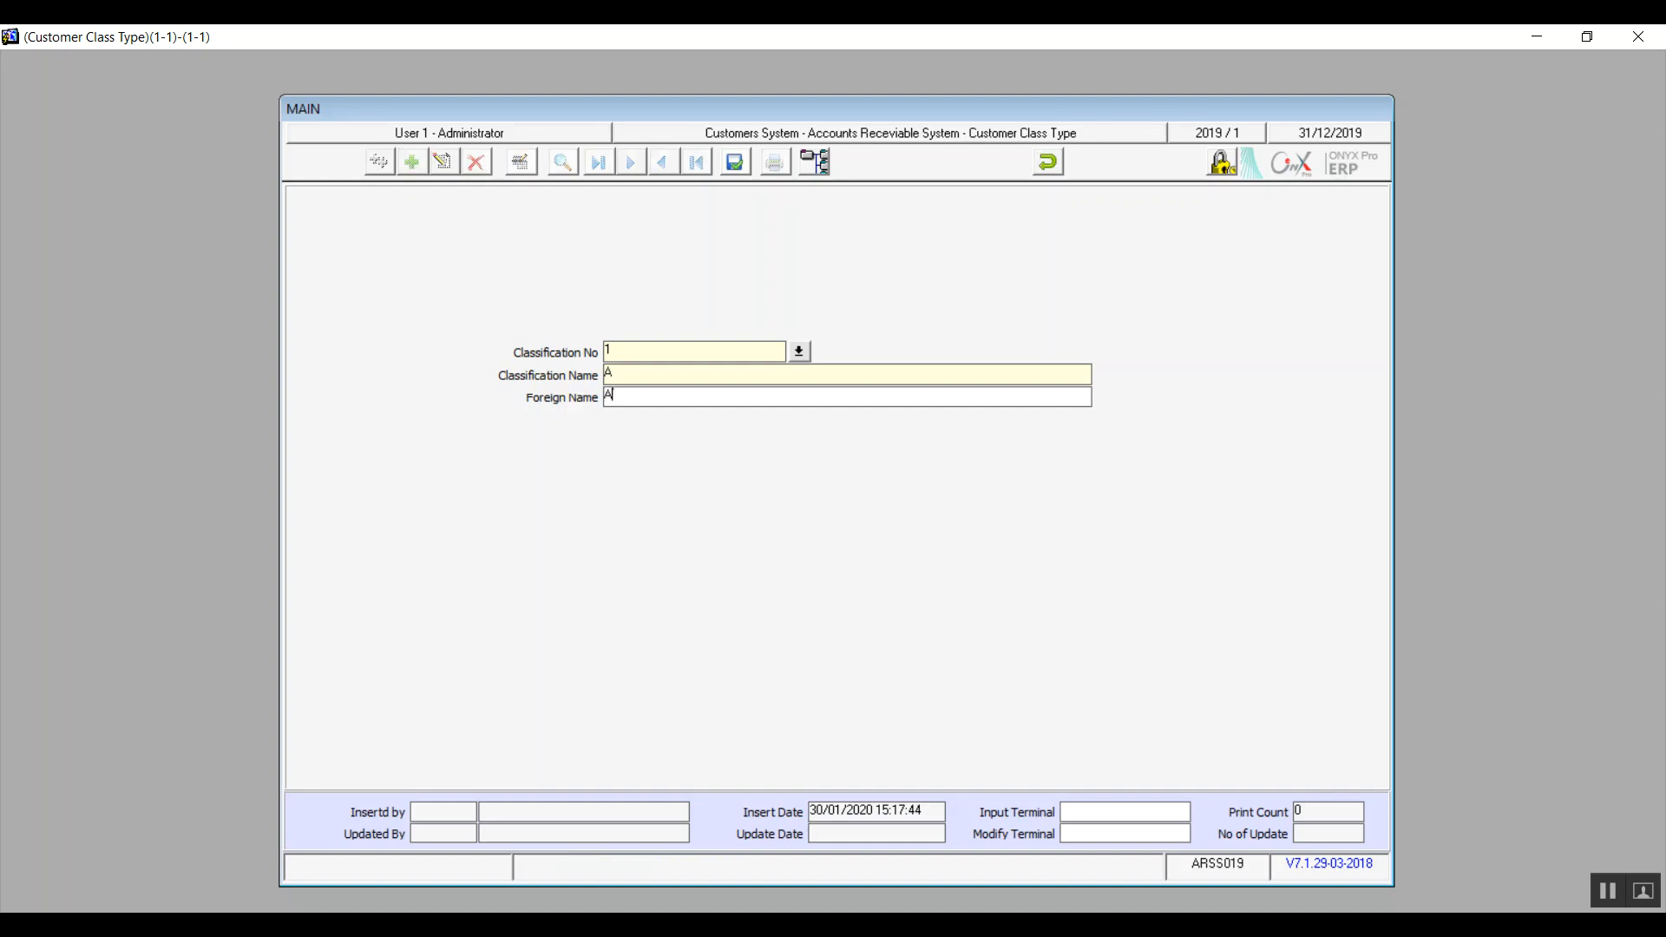
{"action": "left_click", "coordinate": [738, 164]}
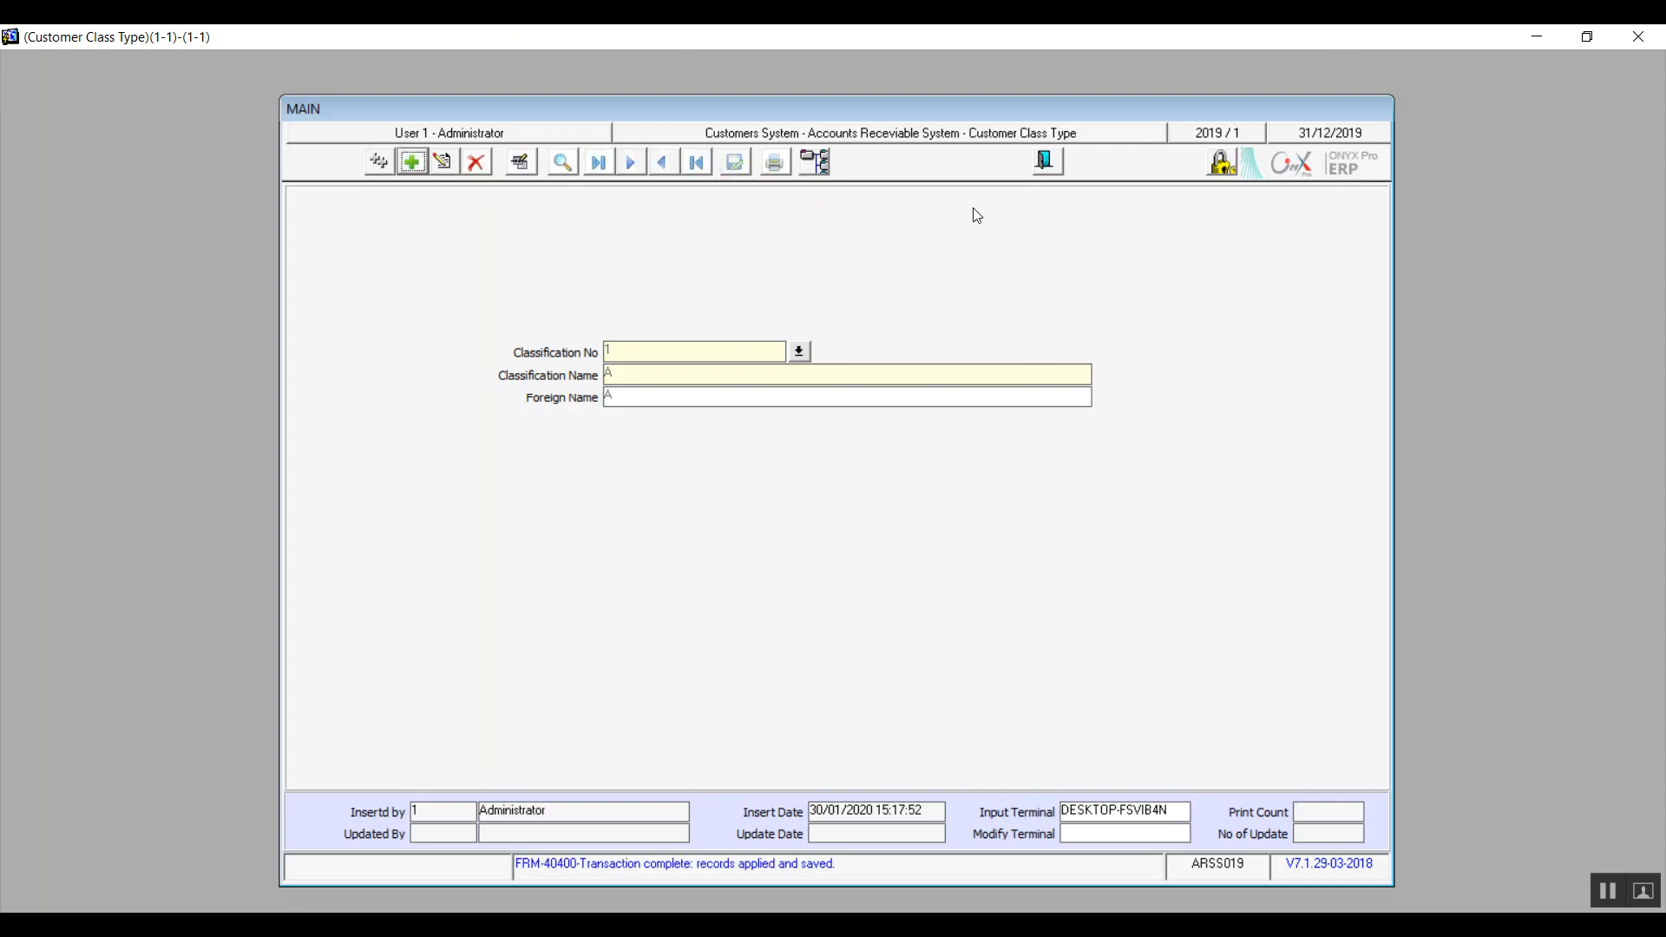
{"action": "left_click", "coordinate": [1050, 162]}
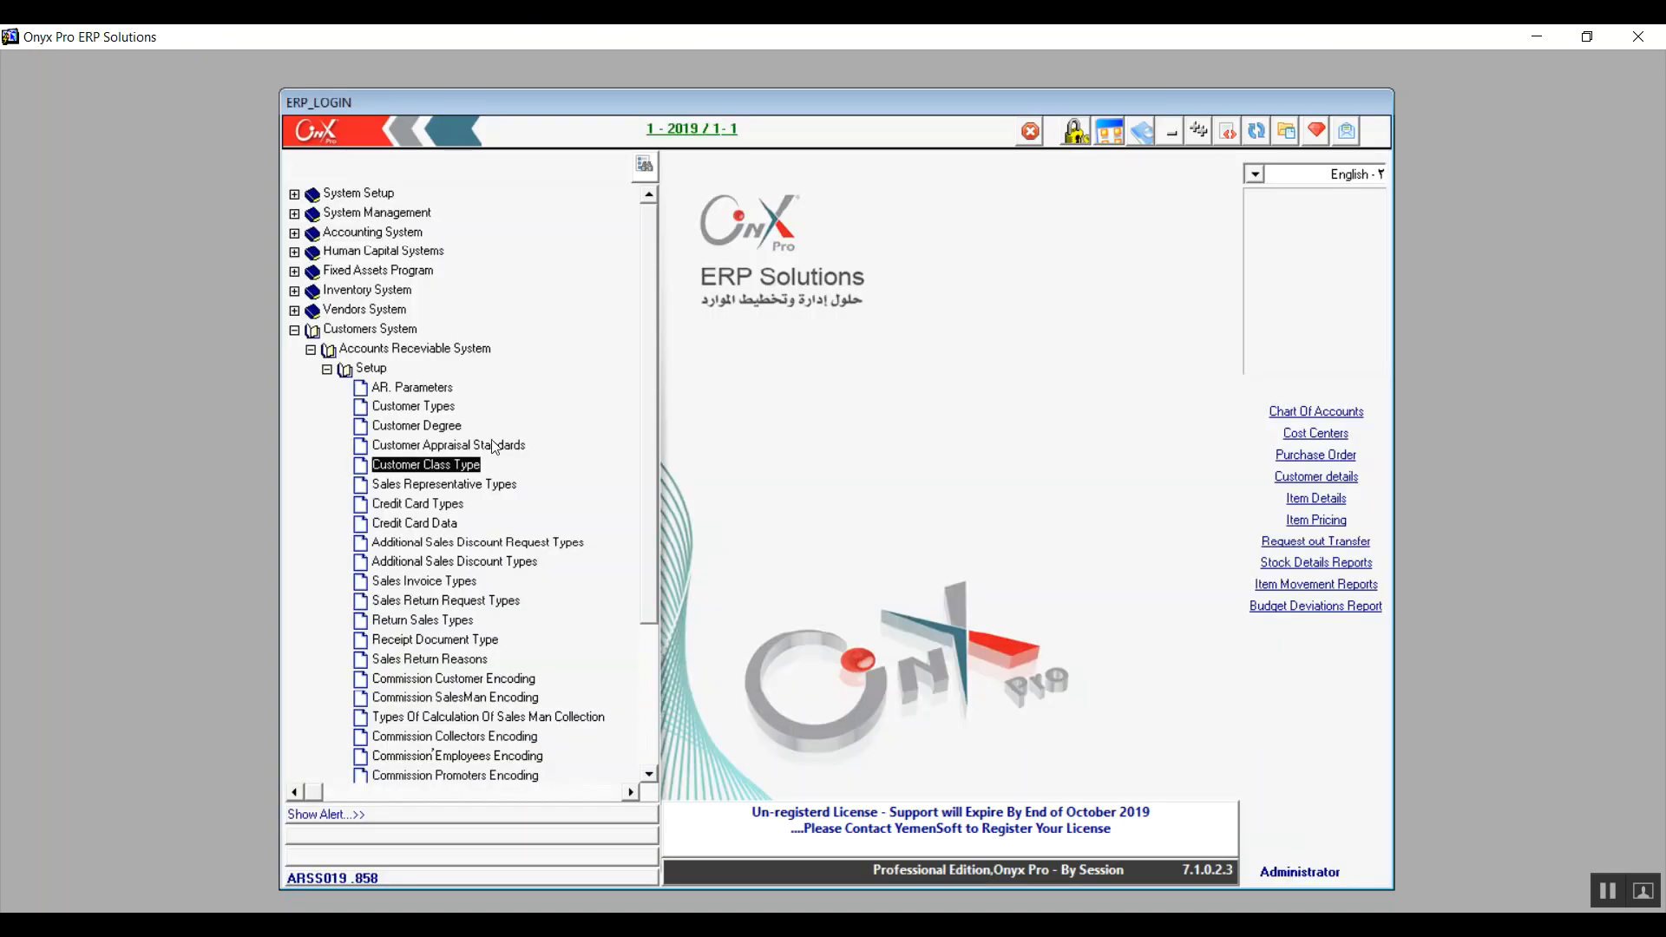
Open the Sales Representative Types form and display the record of type 1
{"action": "double_click", "coordinate": [431, 488]}
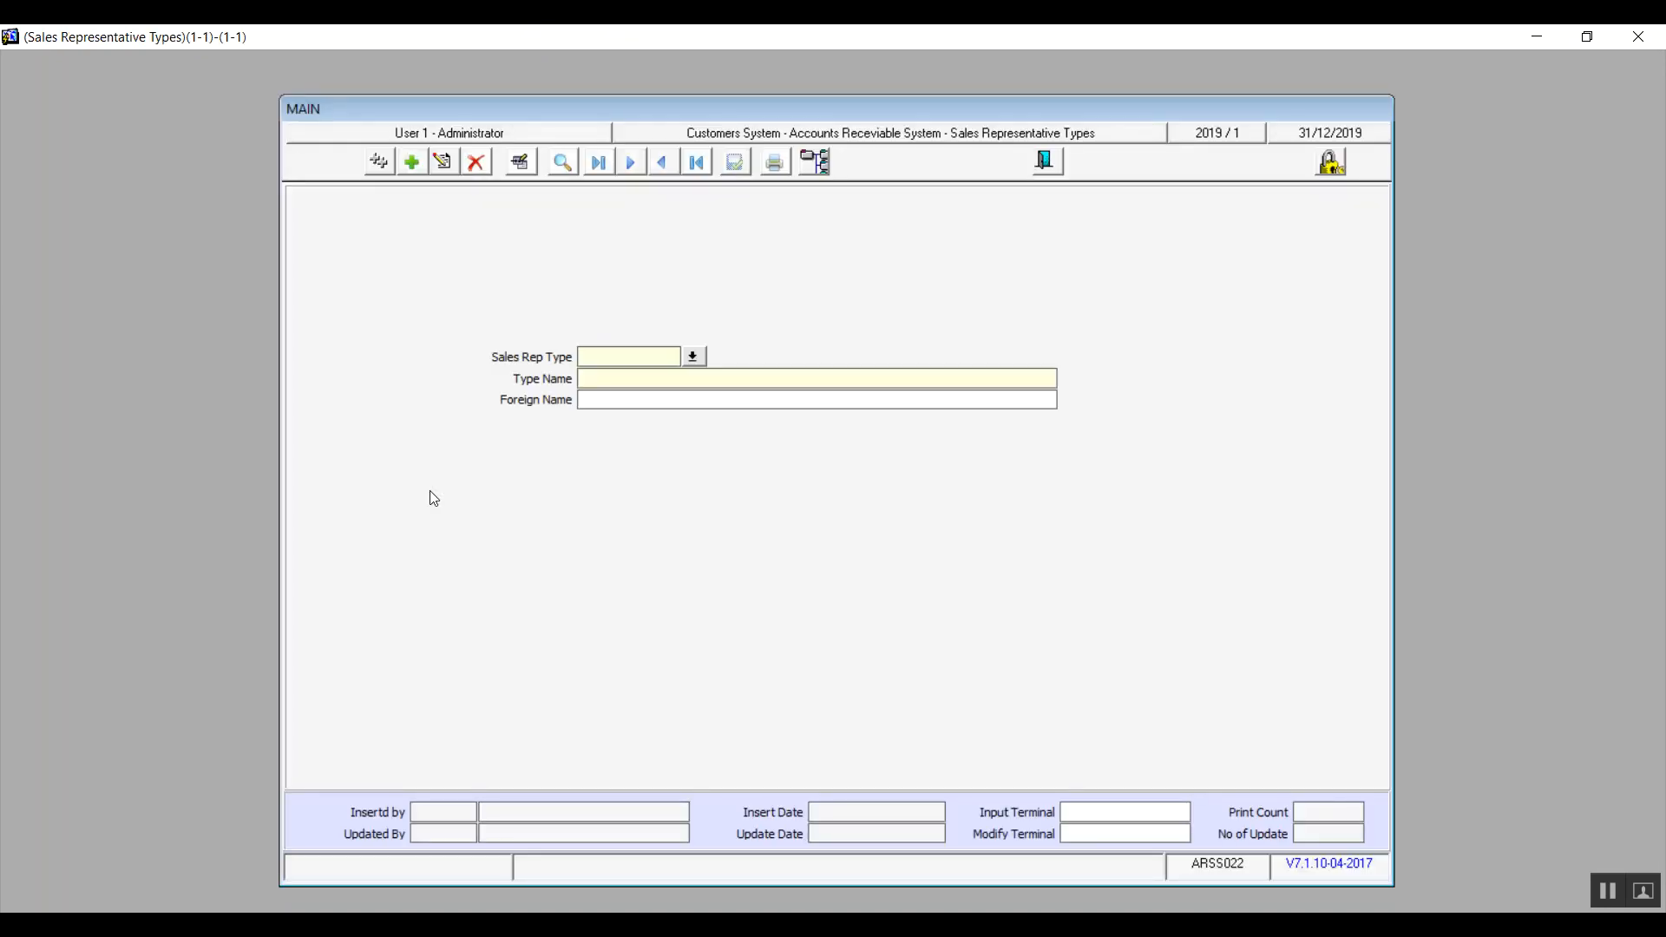
{"action": "left_click", "coordinate": [566, 163]}
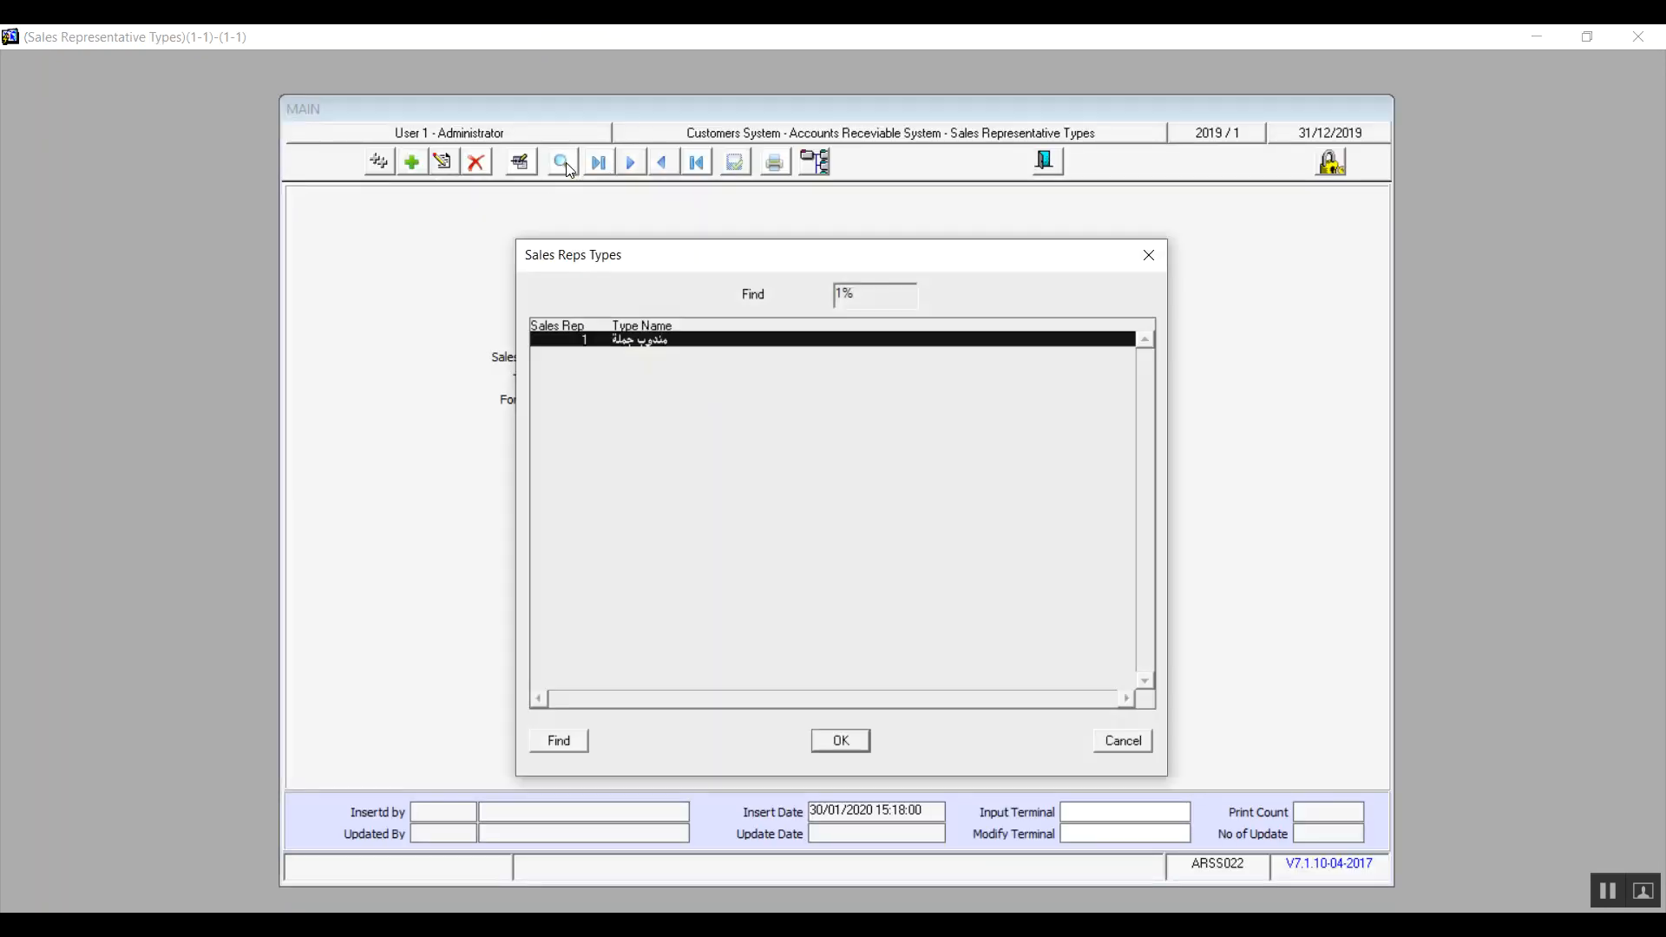
{"action": "double_click", "coordinate": [658, 344]}
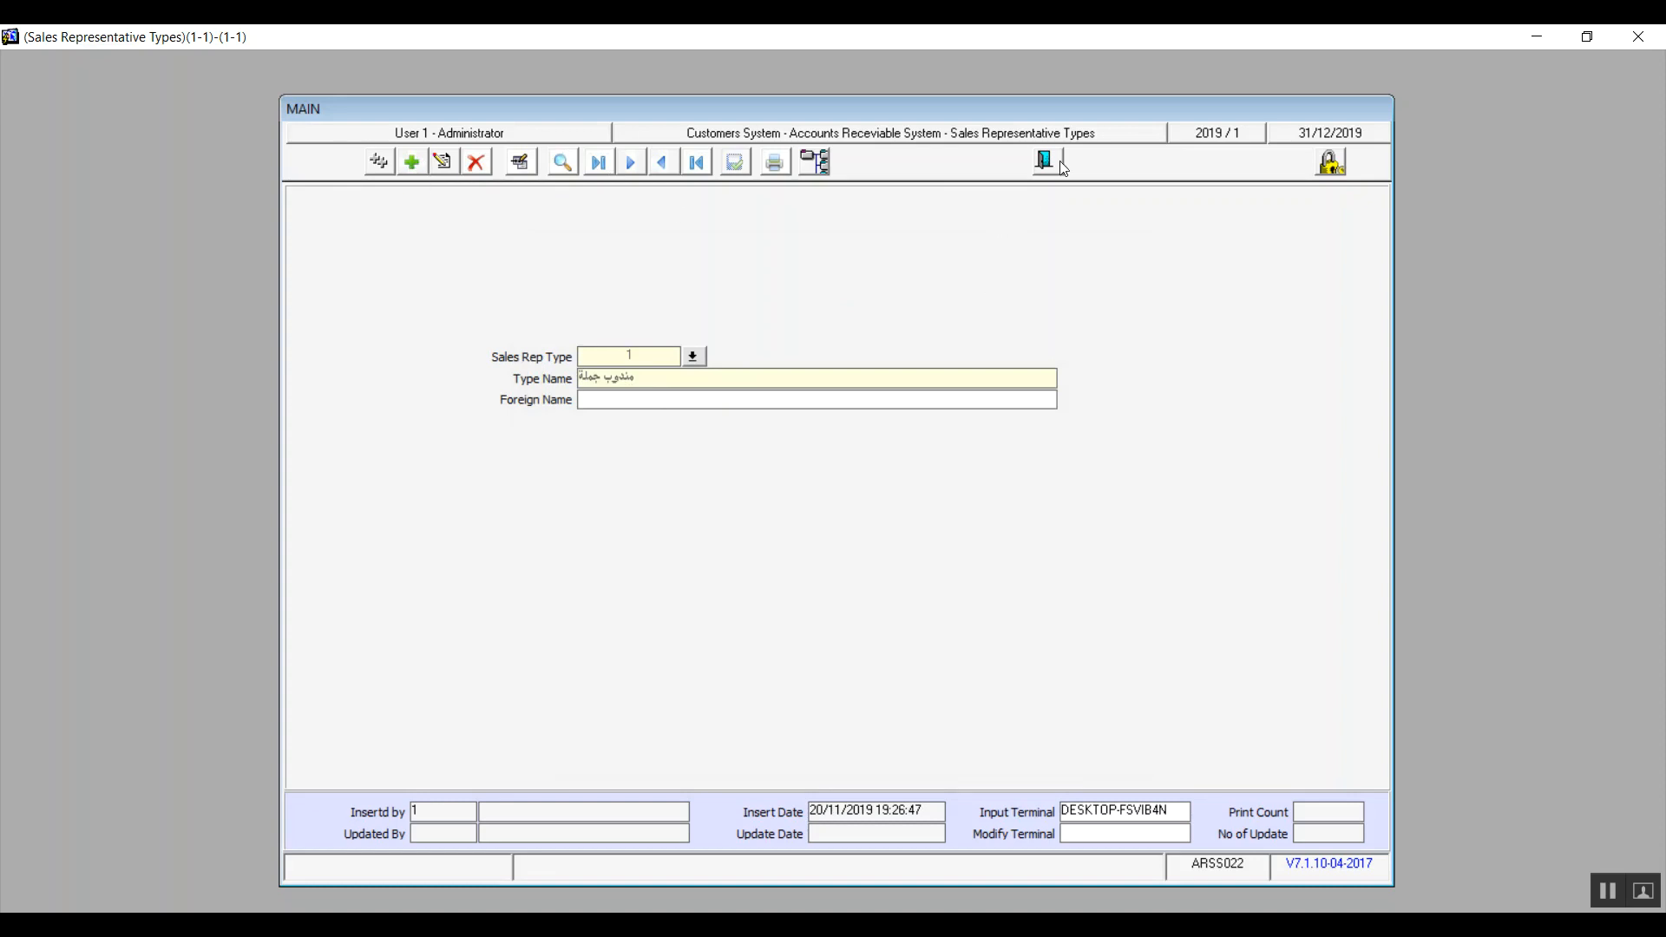
Add and save a sales representative type with type name and foreign name "R type 1", and close the form
{"action": "left_click", "coordinate": [411, 163]}
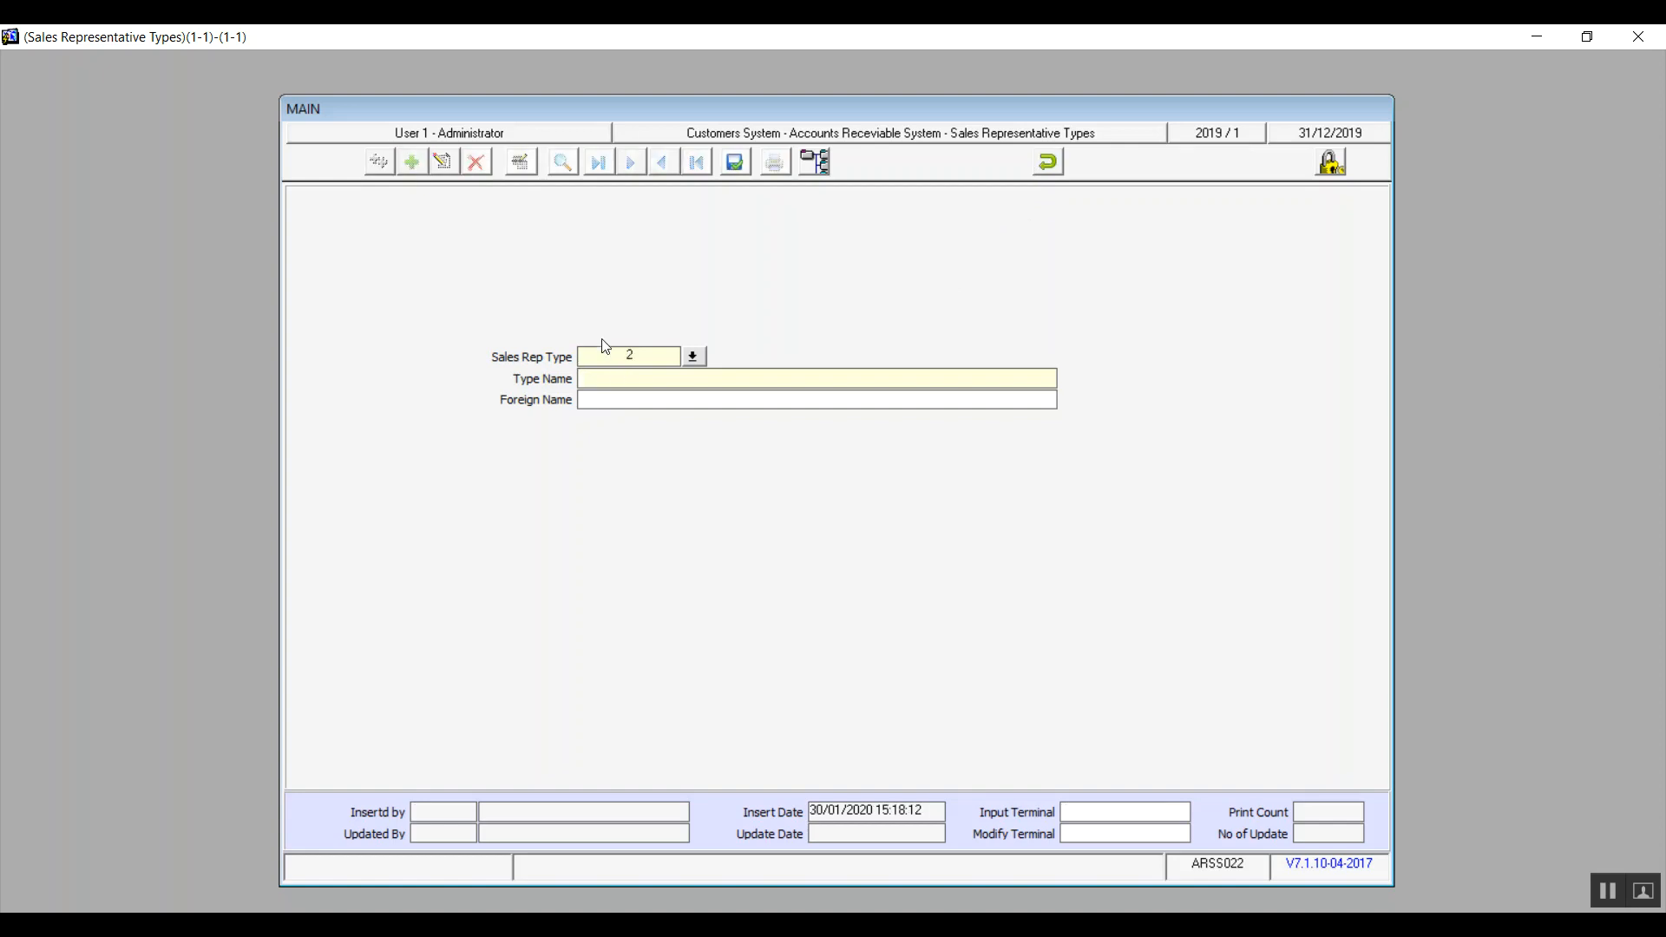
{"action": "type", "text": "R type 1"}
{"action": "key", "text": "shift+Left"}
{"action": "key", "text": "shift+Left"}
{"action": "key", "text": "shift+Left"}
{"action": "key", "text": "shift+Left"}
{"action": "key", "text": "shift+Left"}
{"action": "key", "text": "shift+Left"}
{"action": "key", "text": "shift+Left"}
{"action": "key", "text": "ctrl+c"}
{"action": "key", "text": "Tab"}
{"action": "key", "text": "ctrl+v"}
{"action": "left_click", "coordinate": [734, 163]}
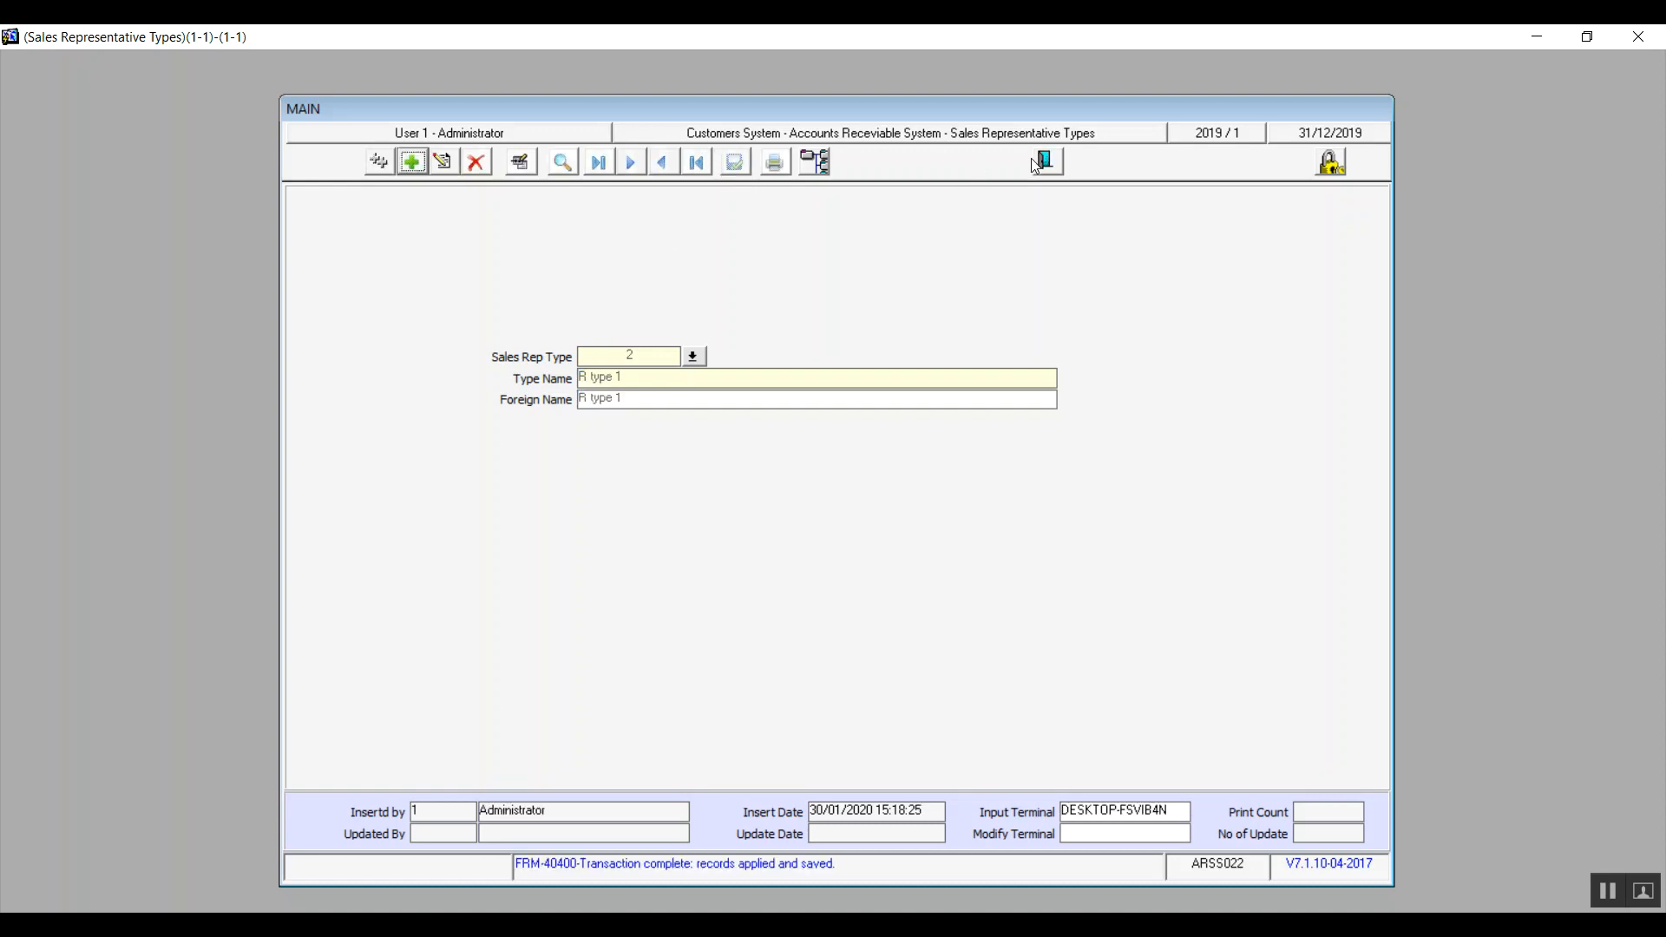
{"action": "left_click", "coordinate": [1060, 167]}
Open the Credit Card Types form and display the existing Credit Card record
{"action": "left_click", "coordinate": [444, 505]}
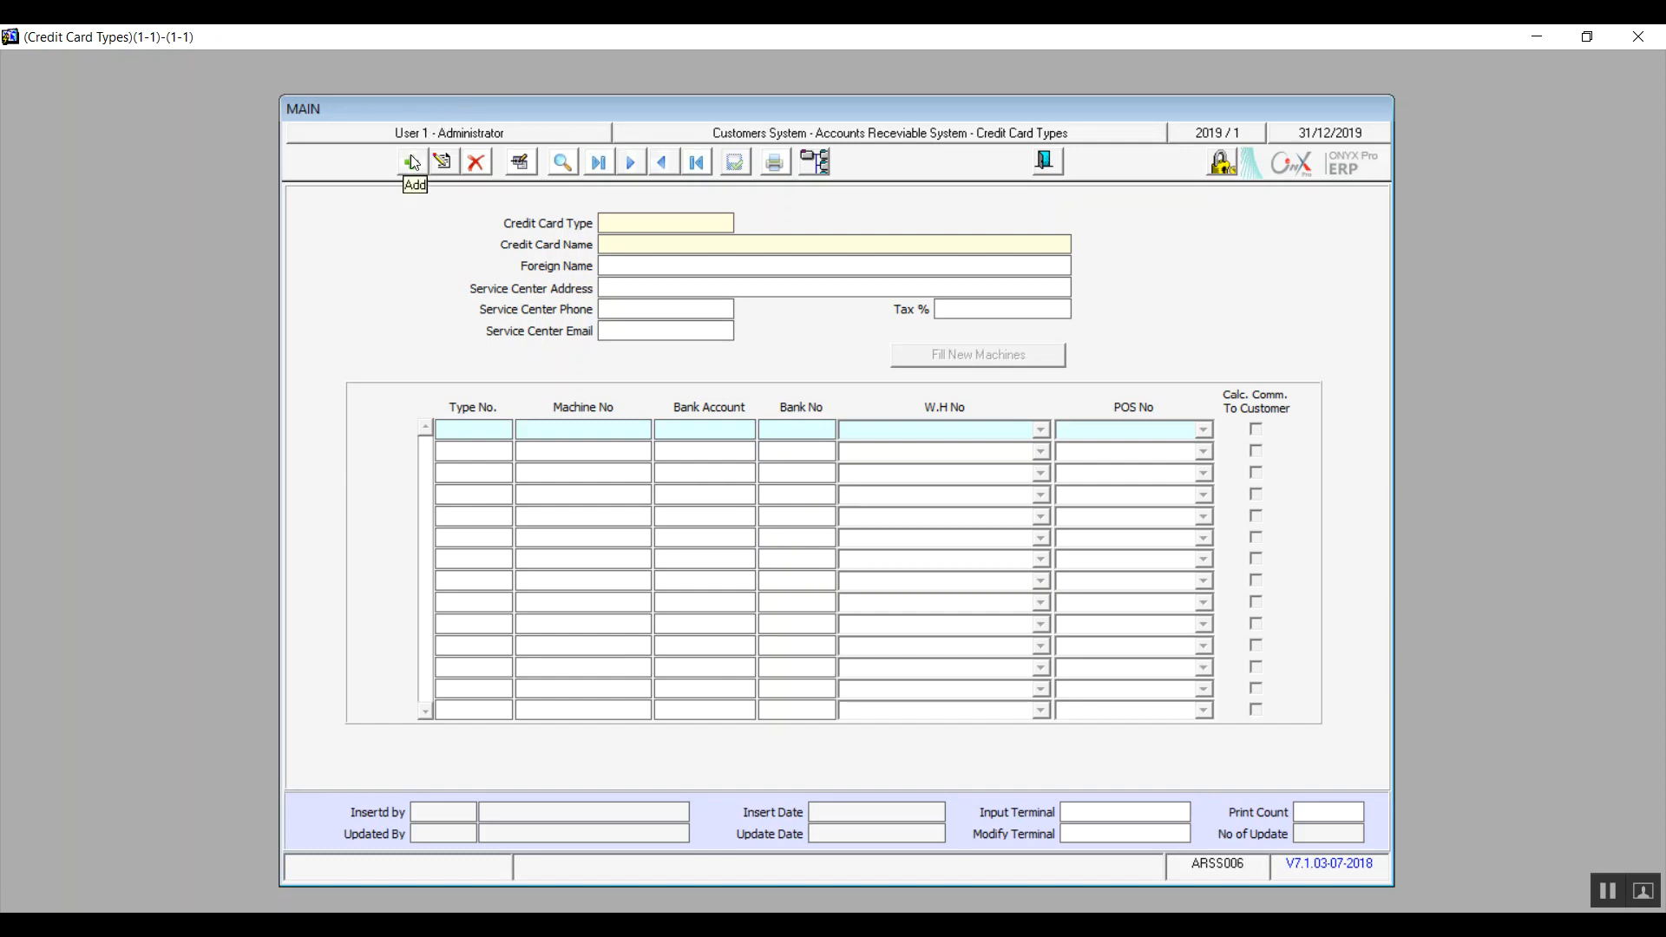
{"action": "left_click", "coordinate": [562, 162]}
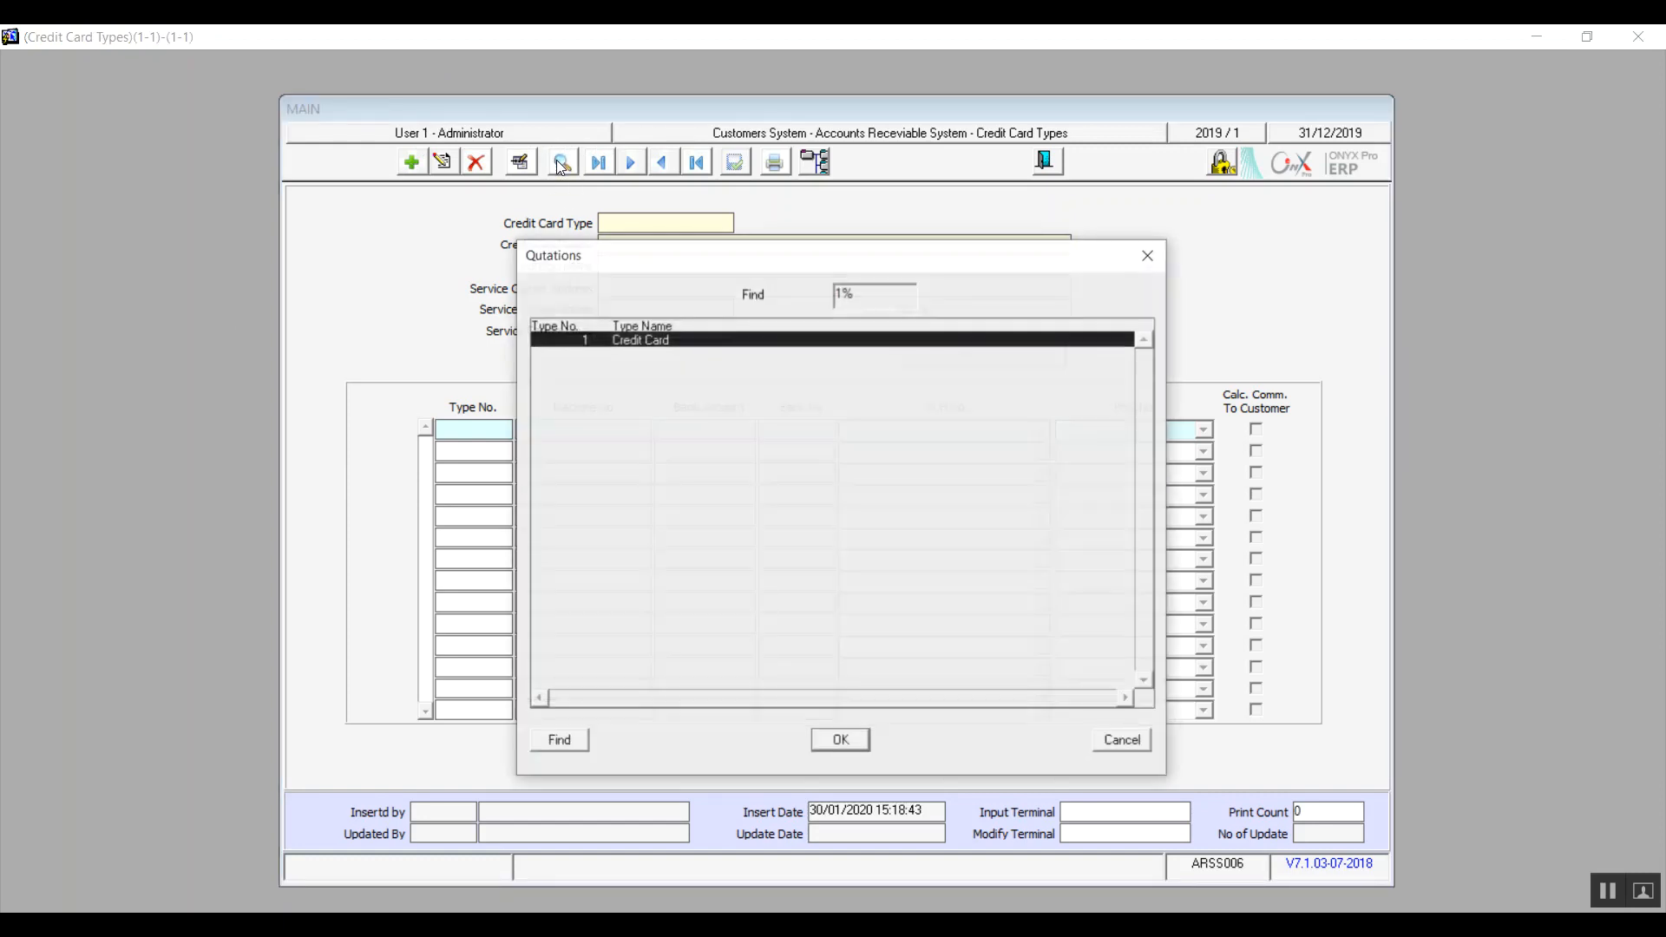
{"action": "double_click", "coordinate": [635, 341]}
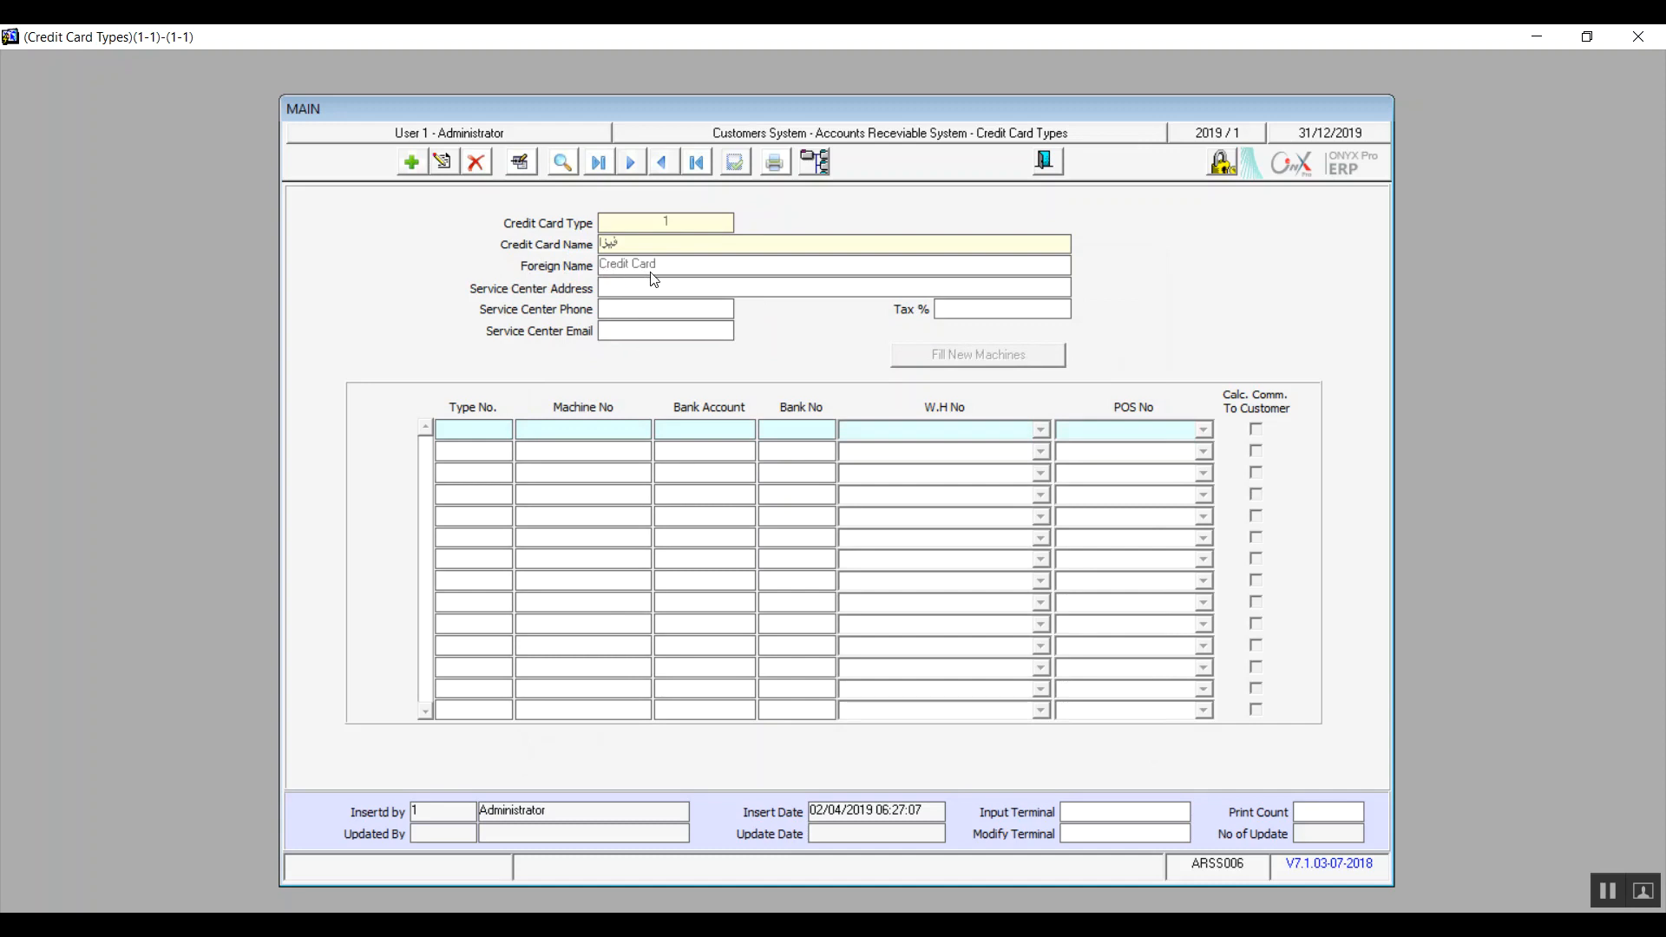
Start a new credit card type with Visa as both the credit card name and the foreign name
{"action": "left_click", "coordinate": [413, 164]}
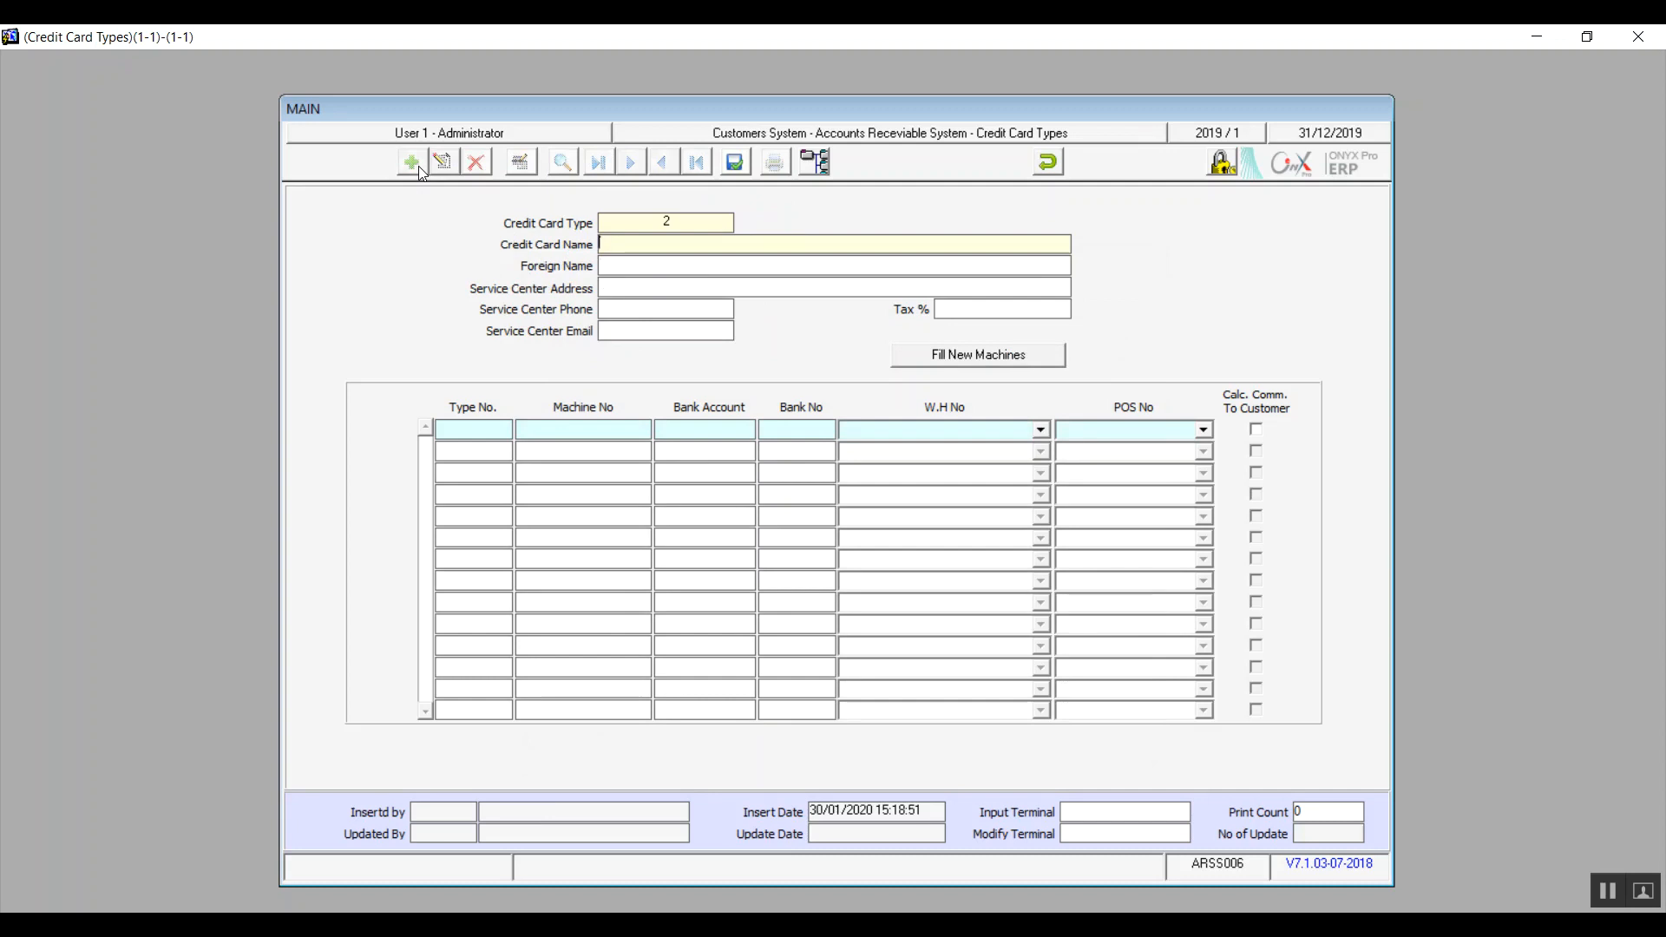
{"action": "type", "text": "Vesa"}
{"action": "key", "text": "BackSpace"}
{"action": "key", "text": "BackSpace"}
{"action": "key", "text": "BackSpace"}
{"action": "type", "text": "isa"}
{"action": "key", "text": "shift+Left"}
{"action": "key", "text": "shift+Left"}
{"action": "key", "text": "shift+Left"}
{"action": "key", "text": "shift+Left"}
{"action": "key", "text": "ctrl+c"}
{"action": "key", "text": "Tab"}
{"action": "type", "text": "R type 1"}
{"action": "key", "text": "BackSpace"}
{"action": "key", "text": "BackSpace"}
{"action": "key", "text": "BackSpace"}
{"action": "key", "text": "BackSpace"}
{"action": "key", "text": "BackSpace"}
{"action": "key", "text": "BackSpace"}
{"action": "key", "text": "BackSpace"}
{"action": "key", "text": "BackSpace"}
{"action": "type", "text": "Visa"}
Try to fill new machines and save the Visa credit card type, discard the entry, and close the form
{"action": "left_click", "coordinate": [963, 363]}
{"action": "left_click", "coordinate": [733, 161]}
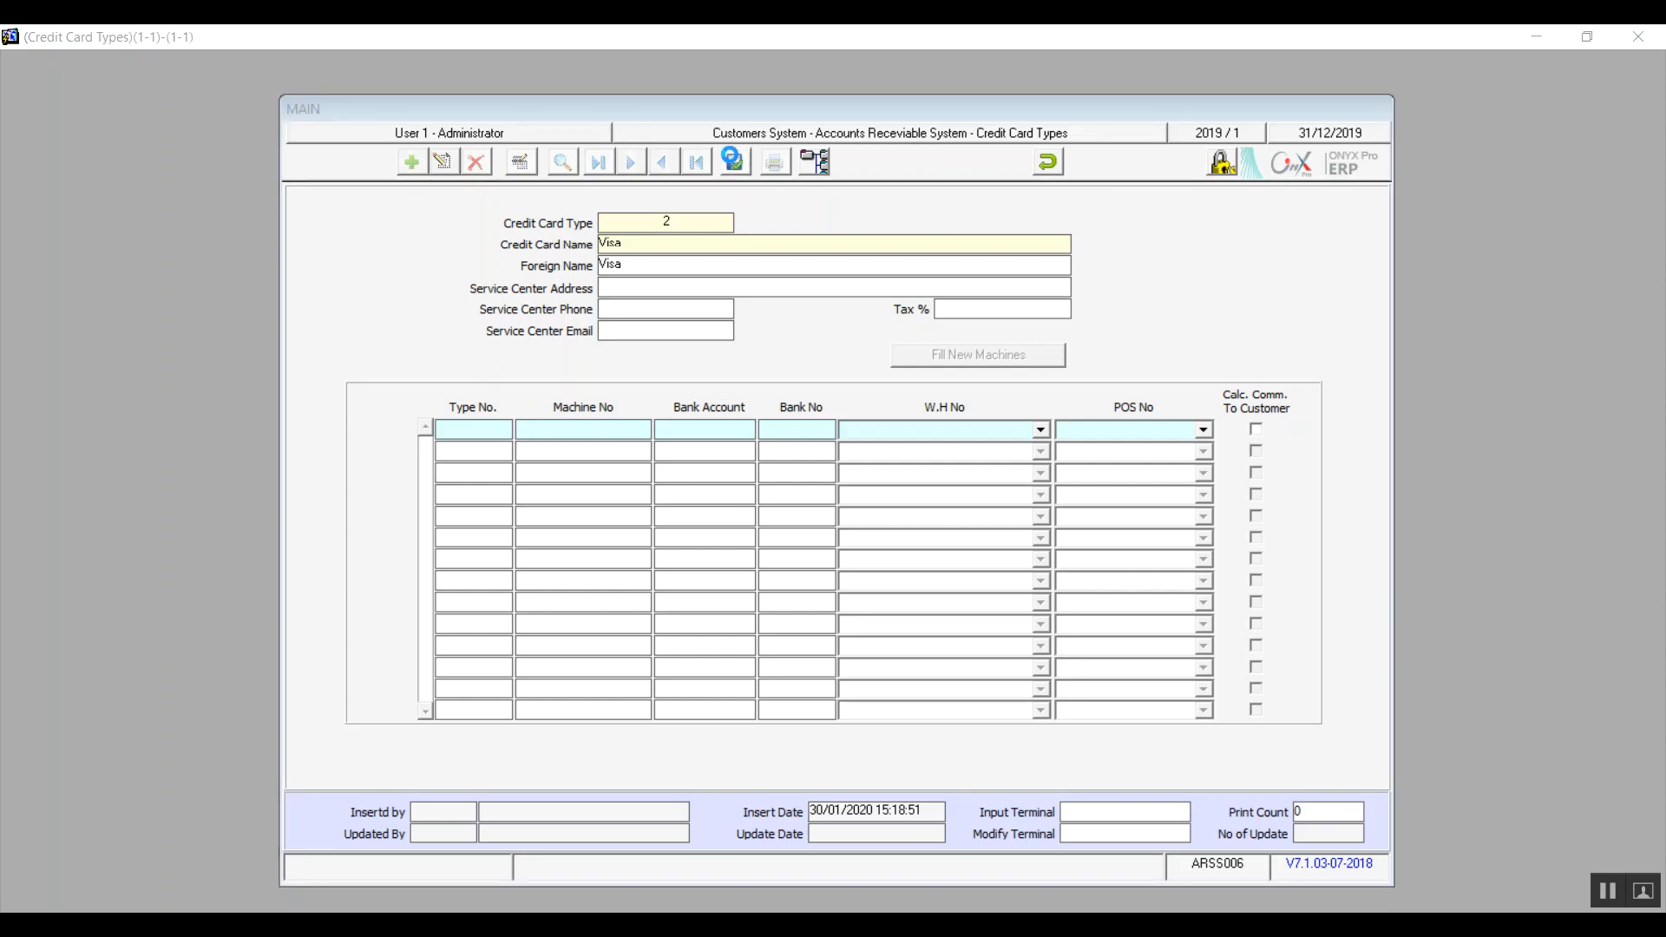
{"action": "left_click", "coordinate": [831, 542]}
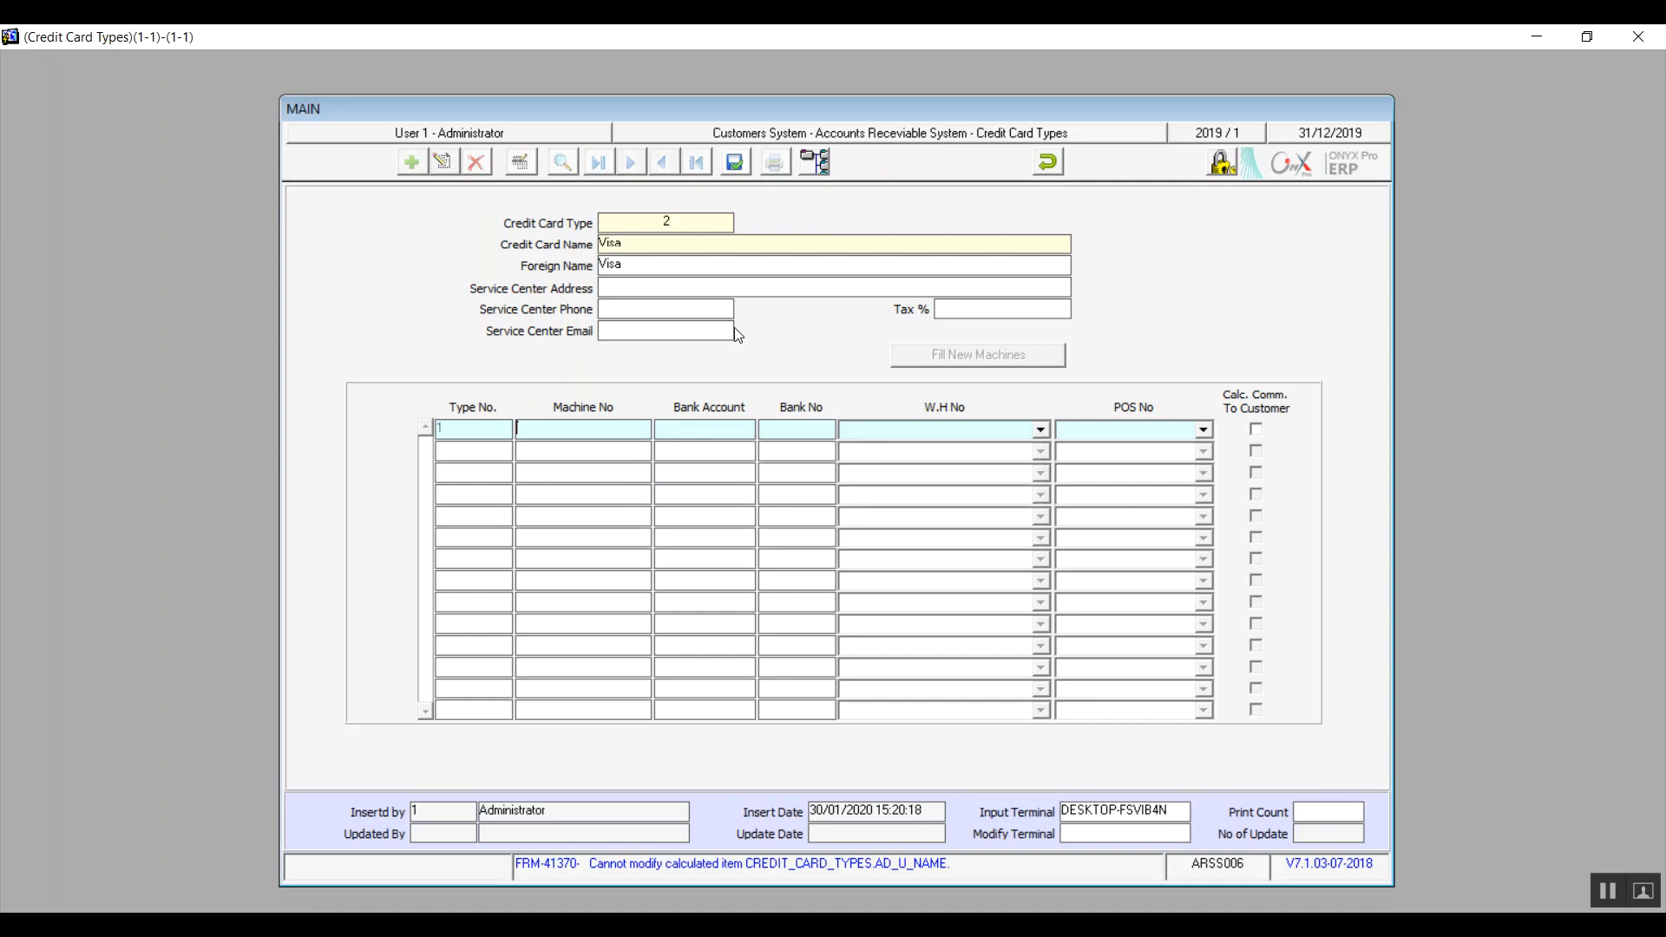
{"action": "left_click", "coordinate": [1048, 162]}
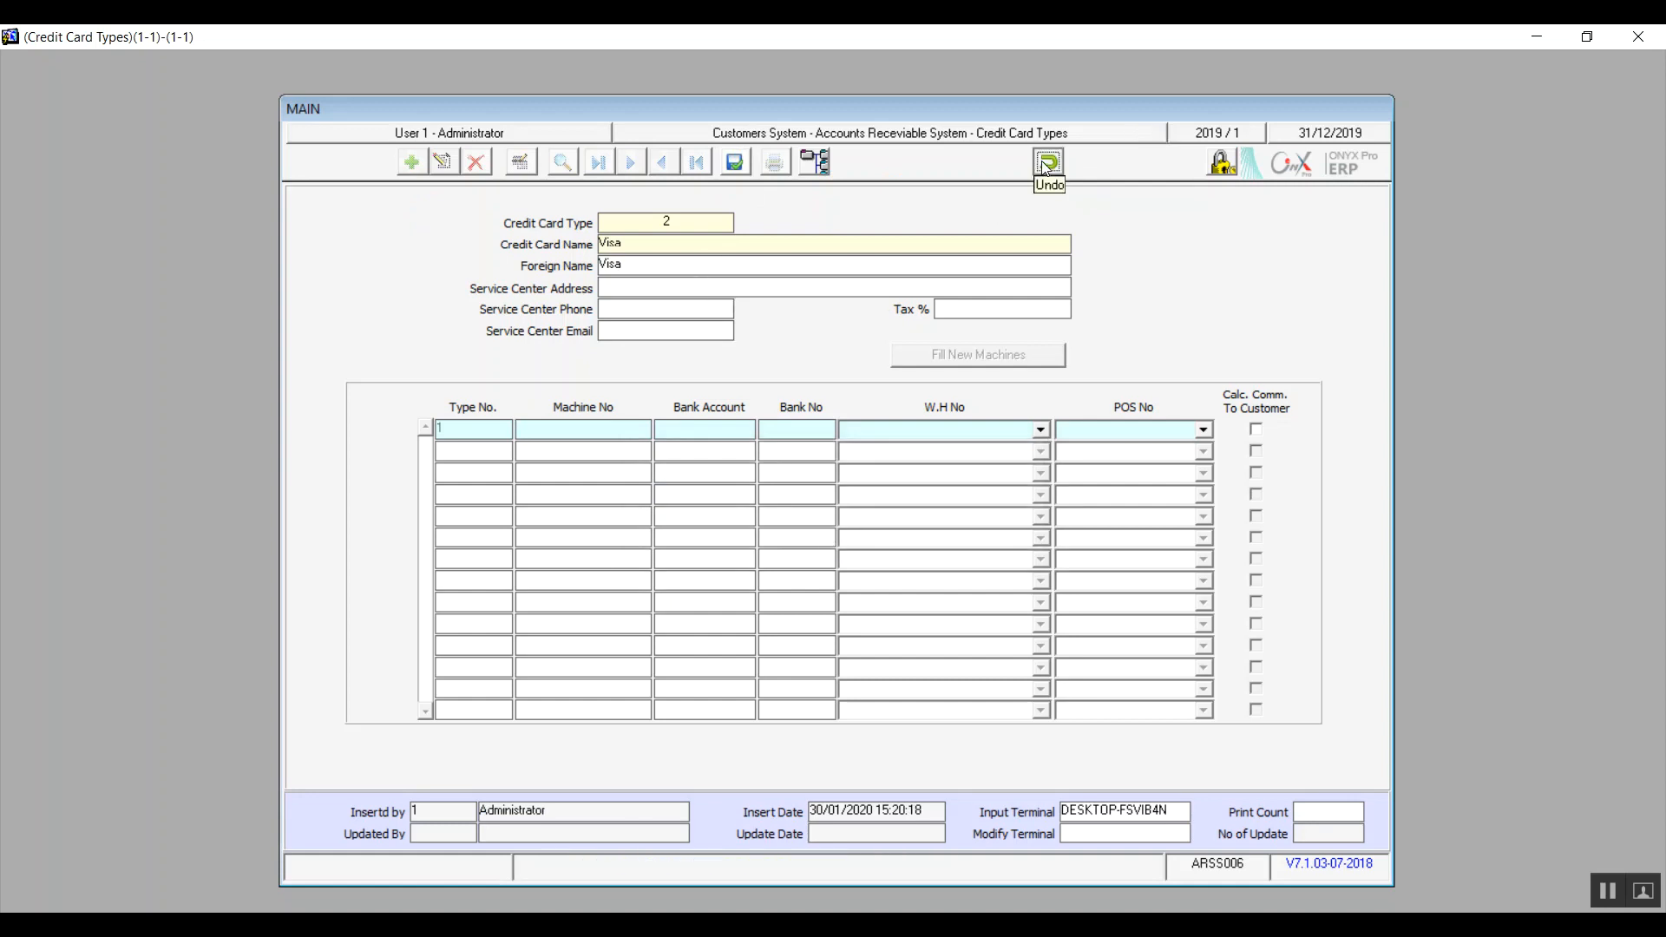
{"action": "left_click", "coordinate": [809, 549]}
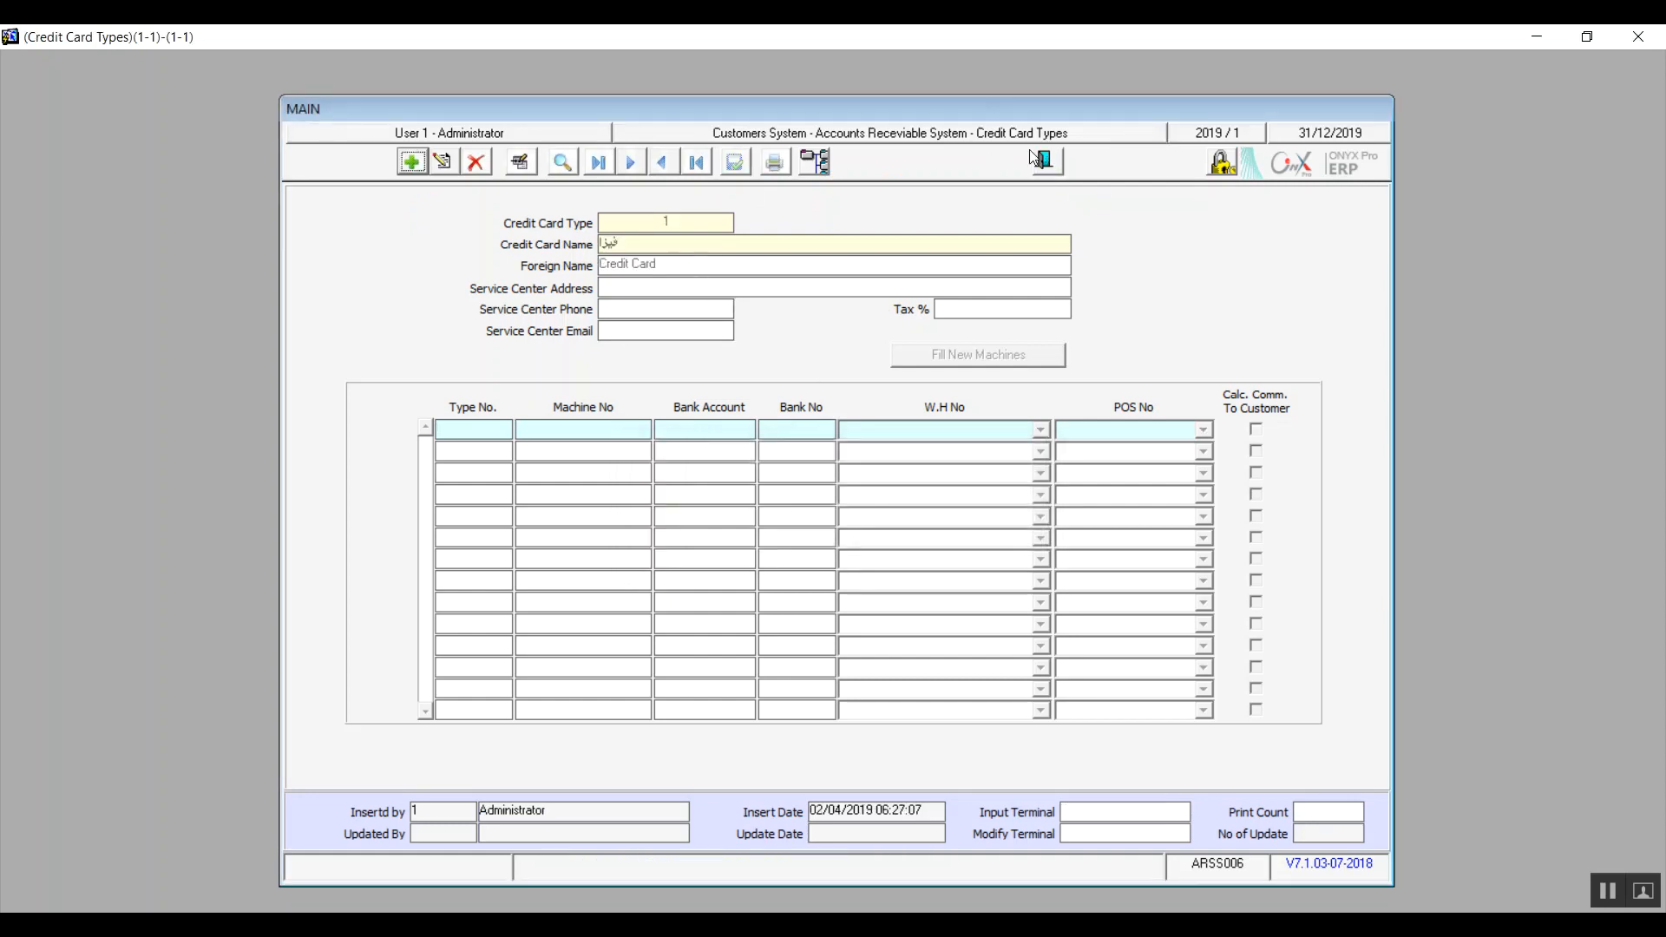
{"action": "left_click", "coordinate": [1038, 163]}
Open the Credit Card Data form and start a new record for bank number 1 with its QNB - EGP 1 account
{"action": "double_click", "coordinate": [442, 524]}
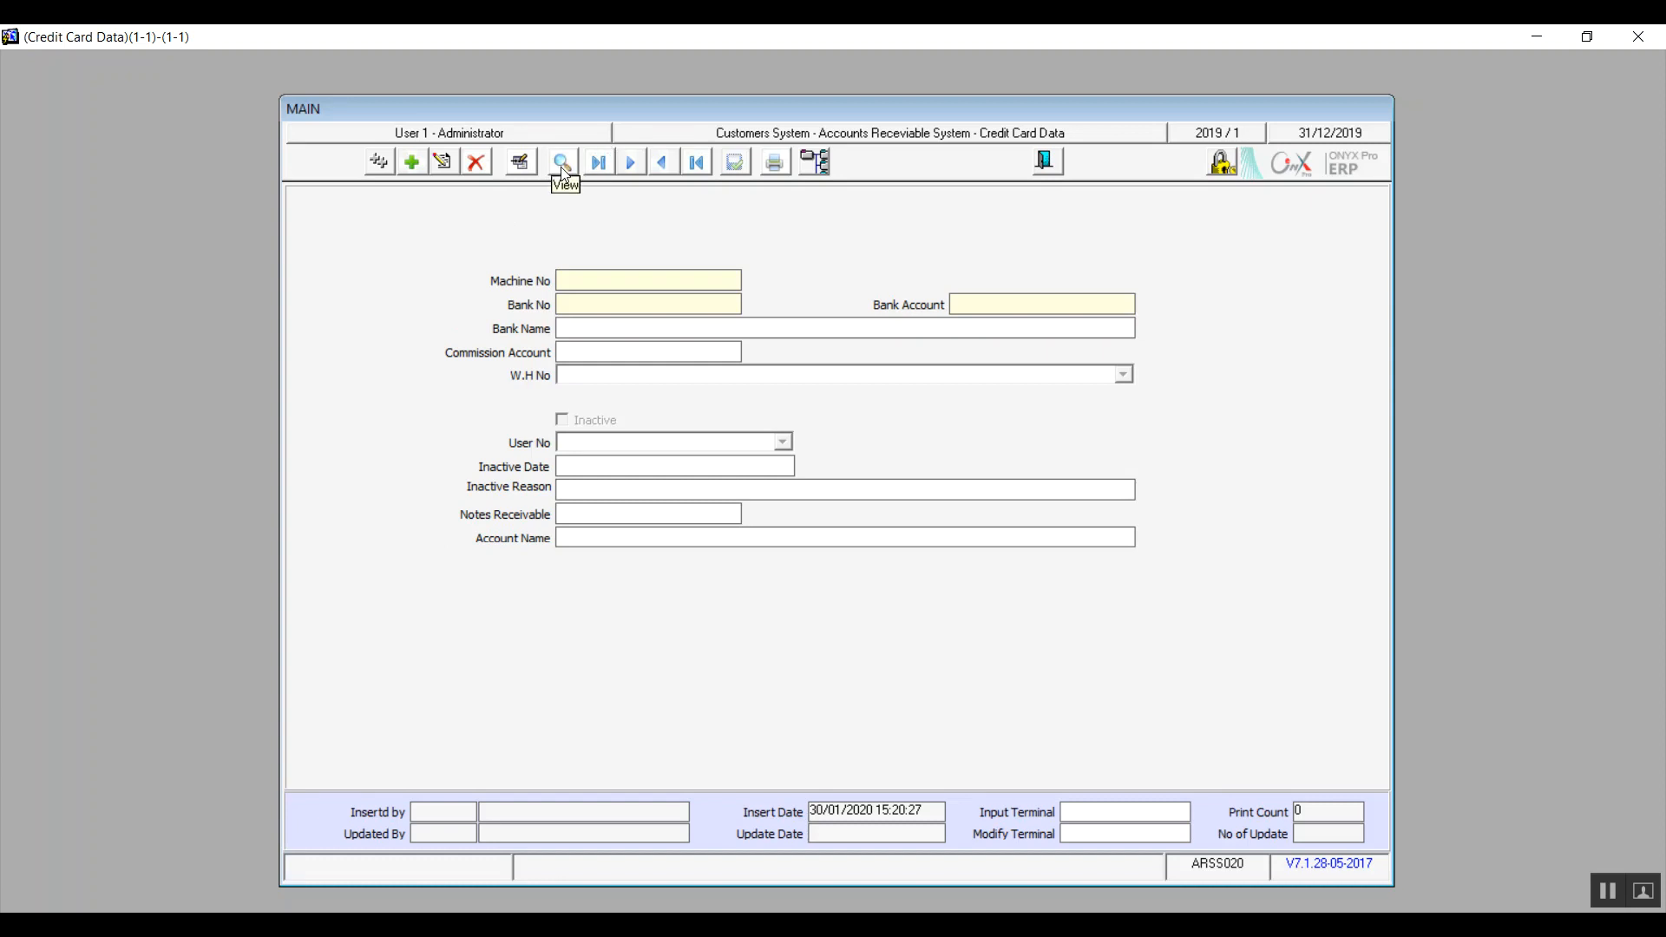
{"action": "left_click", "coordinate": [412, 162]}
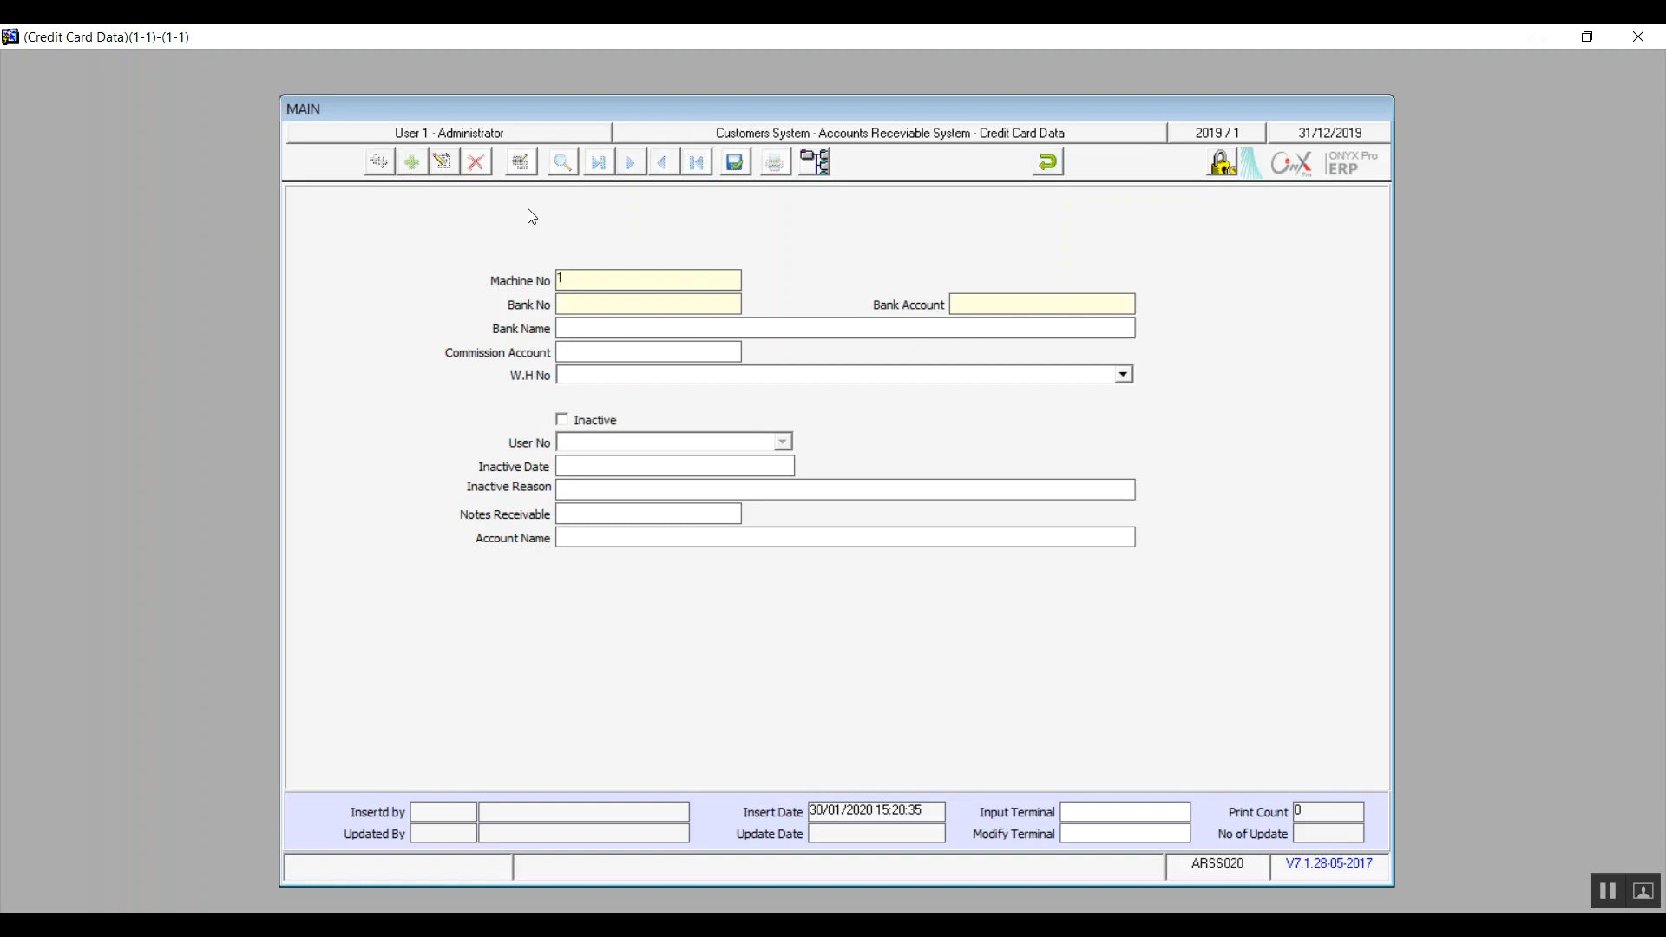
{"action": "double_click", "coordinate": [601, 312]}
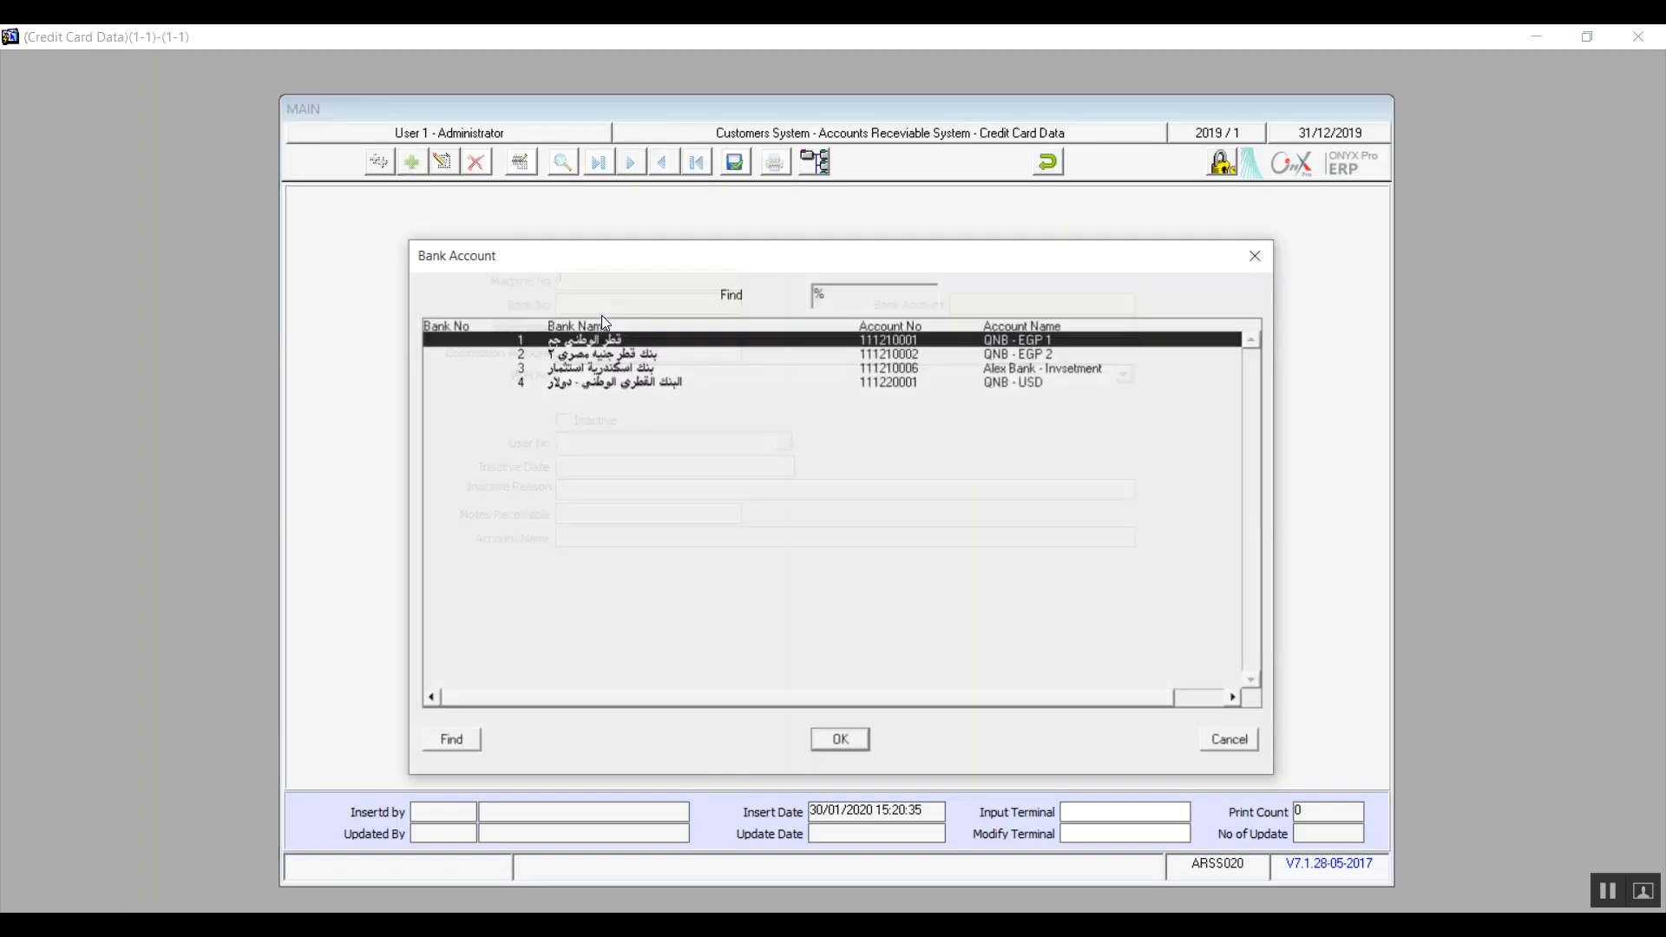
{"action": "double_click", "coordinate": [963, 341]}
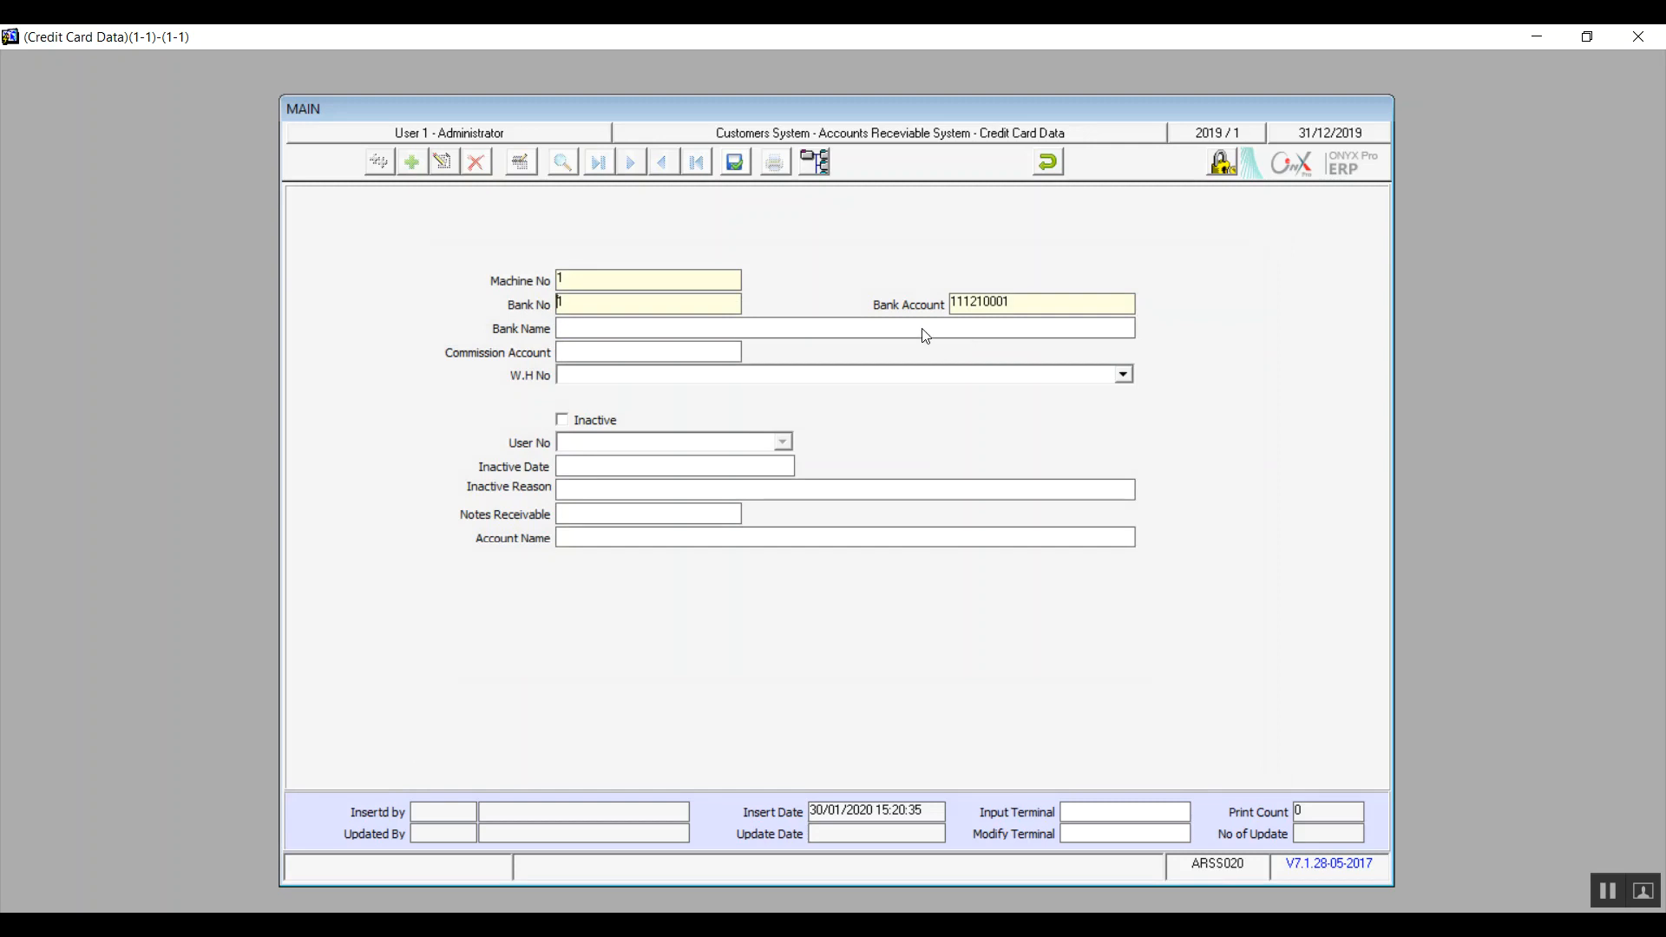
{"action": "key", "text": "Return"}
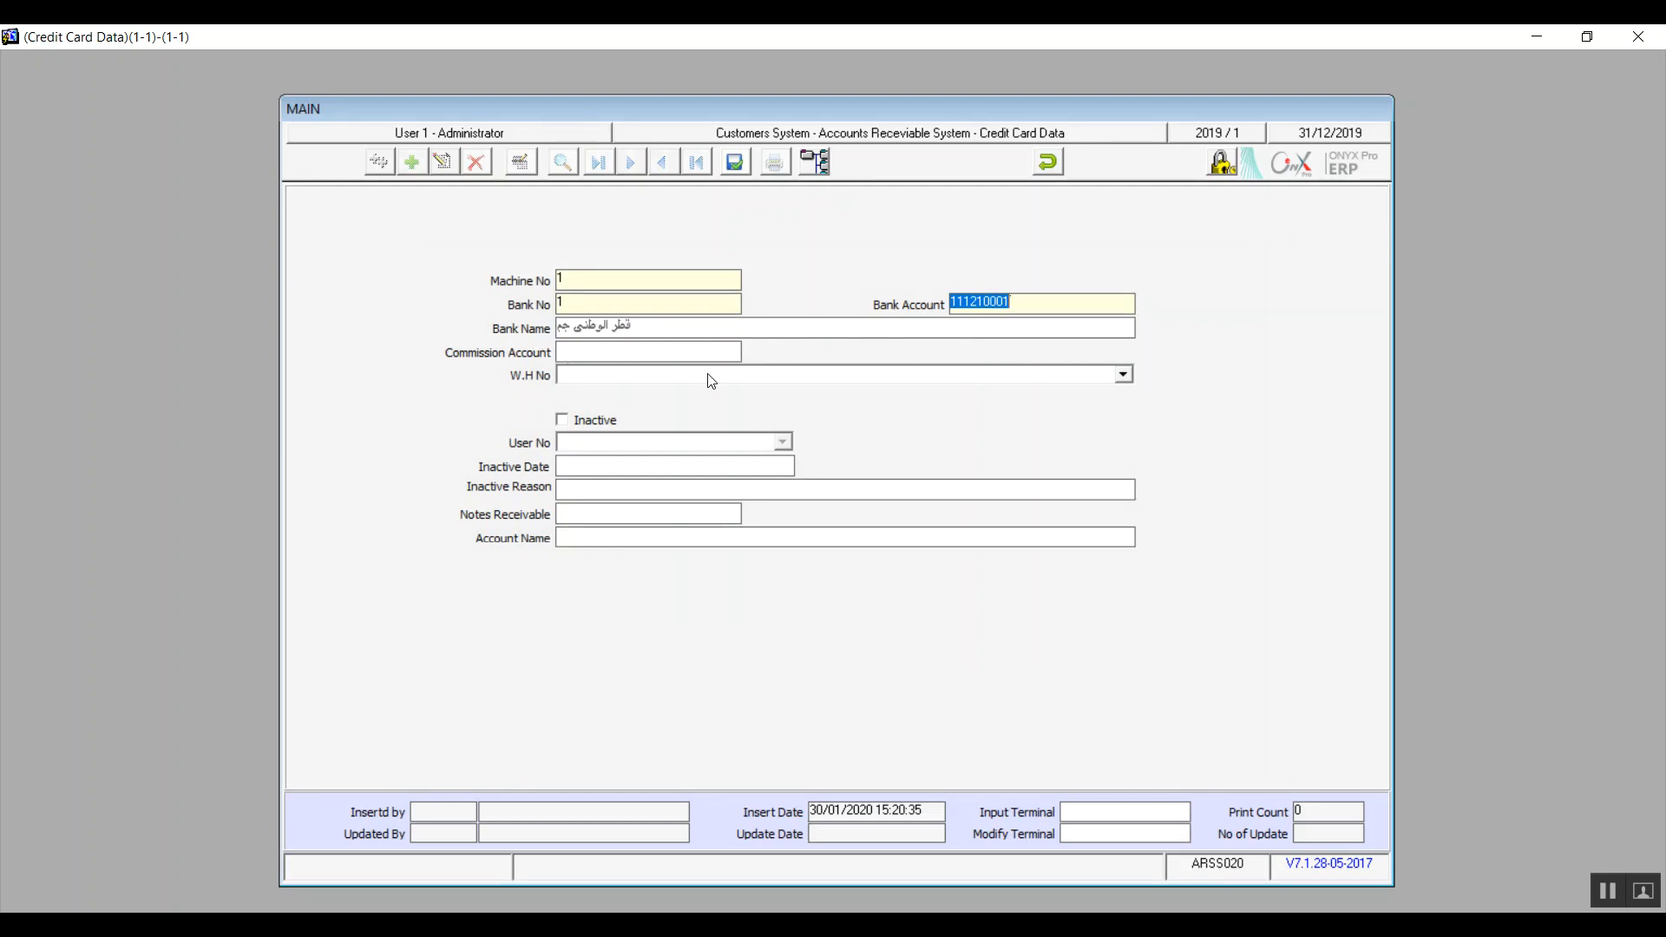
Set the commission account to the six-digit QNB - EGP 1 account from the chart of accounts
{"action": "left_click", "coordinate": [605, 356]}
{"action": "key", "text": "F9"}
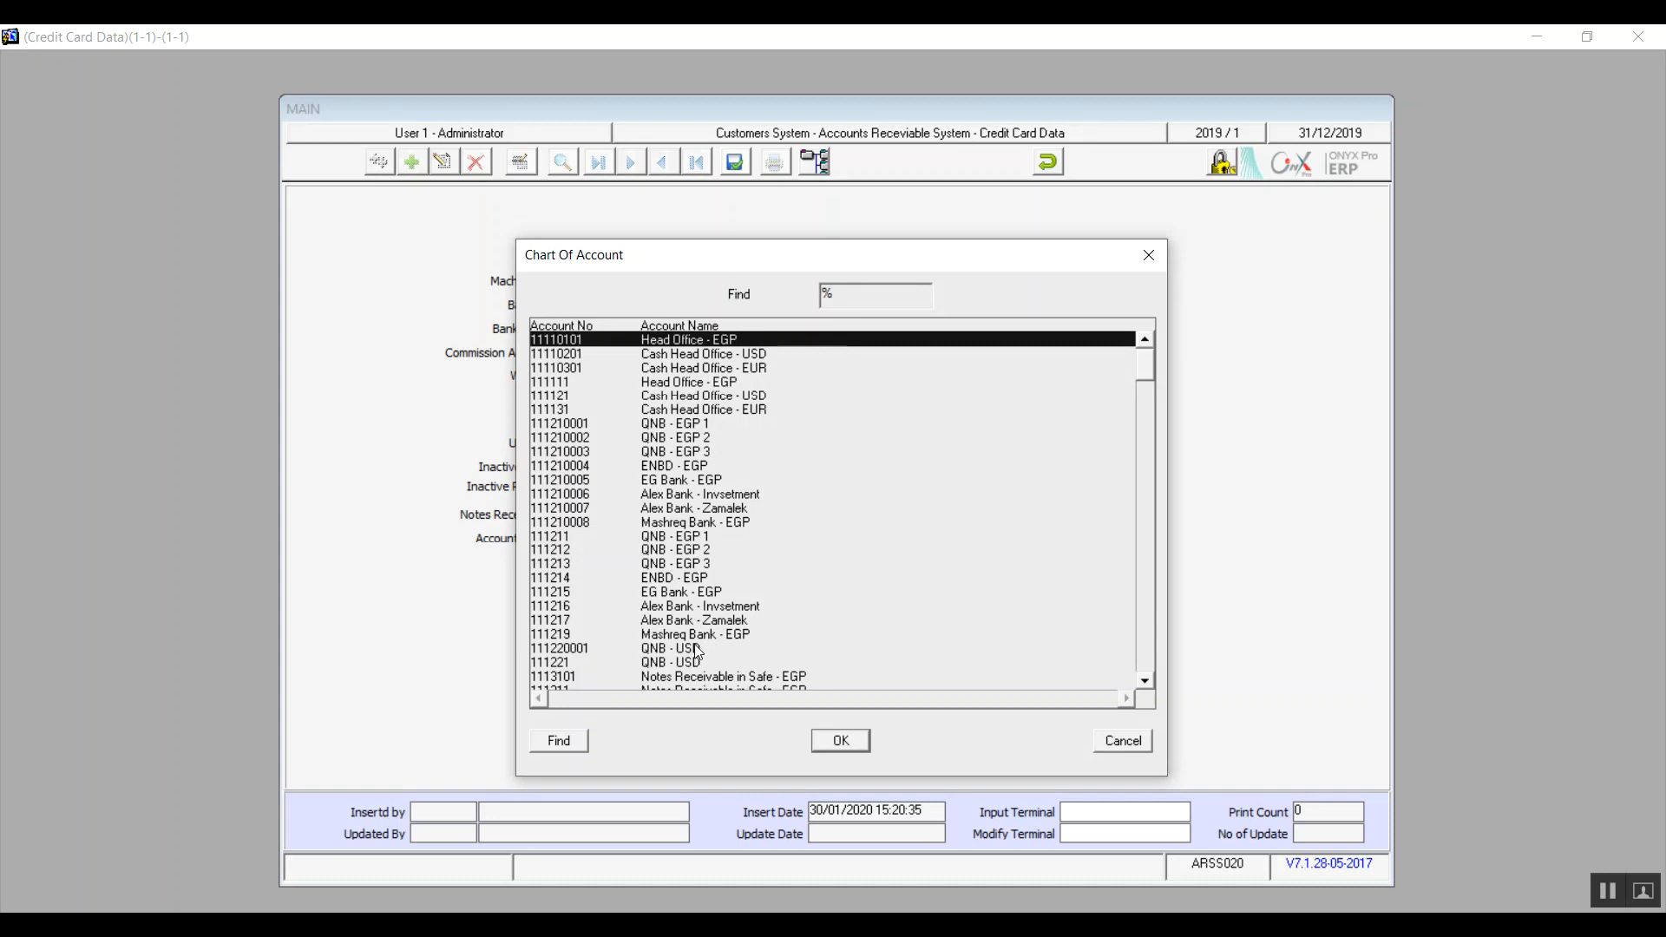
{"action": "double_click", "coordinate": [669, 537]}
{"action": "key", "text": "shift+Tab"}
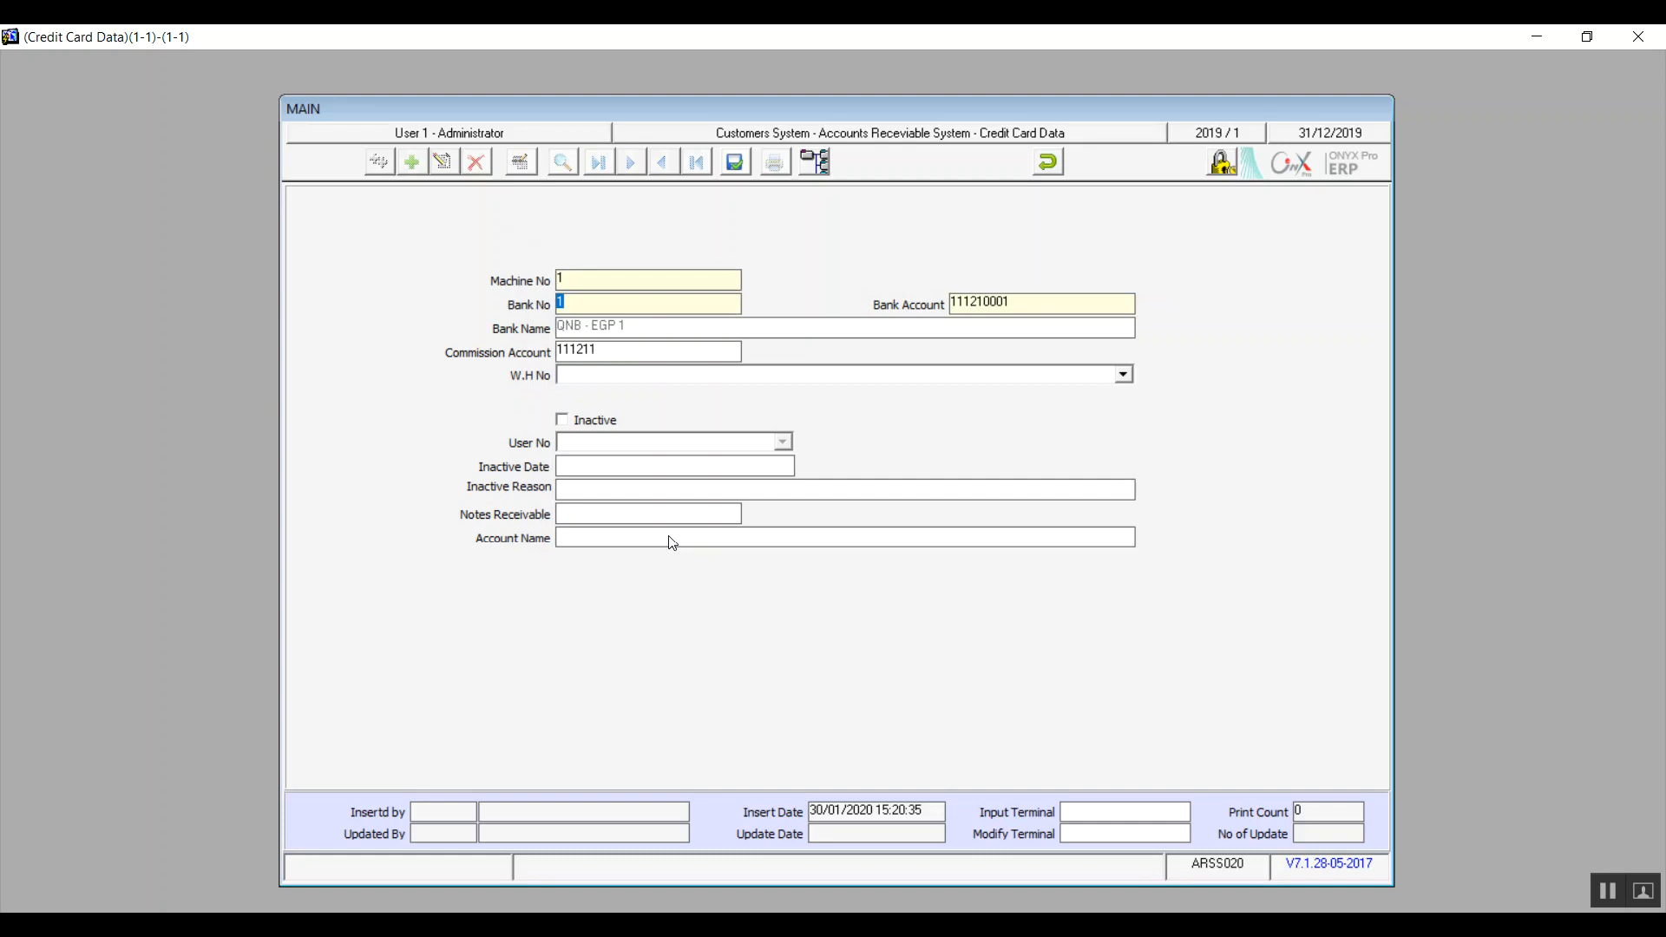
Try the warehouse field and the Inactive option, and look up the Notes Receivable accounts without choosing one
{"action": "left_click", "coordinate": [637, 379]}
{"action": "left_click", "coordinate": [678, 381]}
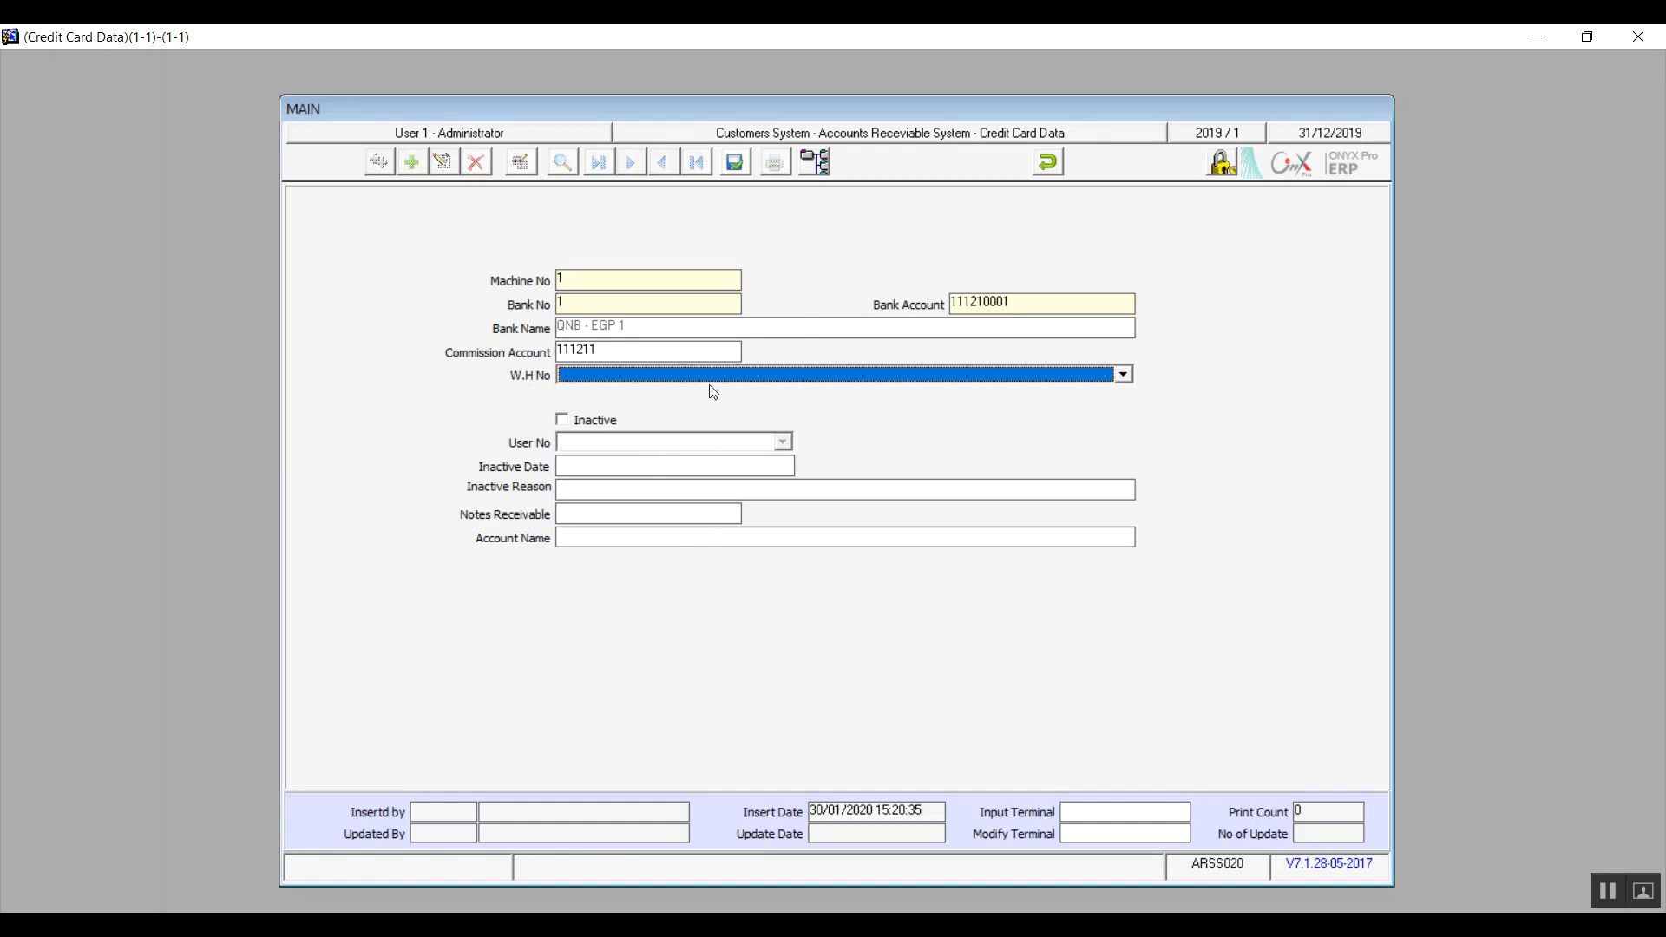
{"action": "left_click", "coordinate": [563, 422]}
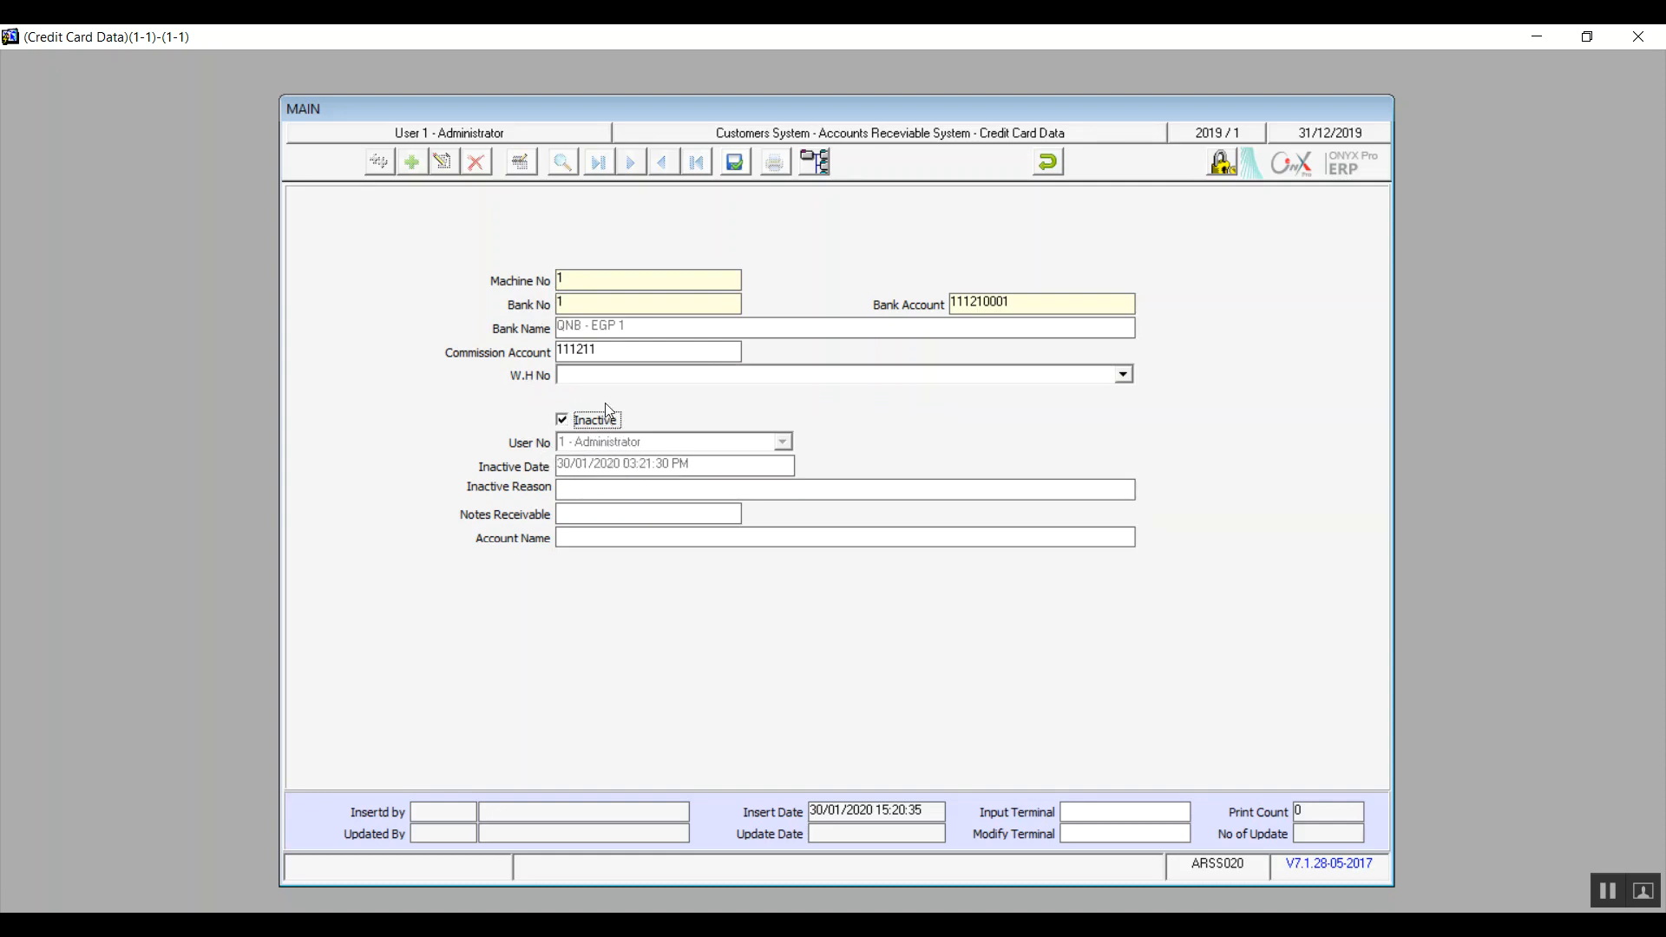
{"action": "left_click", "coordinate": [573, 492]}
{"action": "left_click", "coordinate": [563, 423]}
{"action": "left_click", "coordinate": [563, 422]}
{"action": "left_click", "coordinate": [577, 517]}
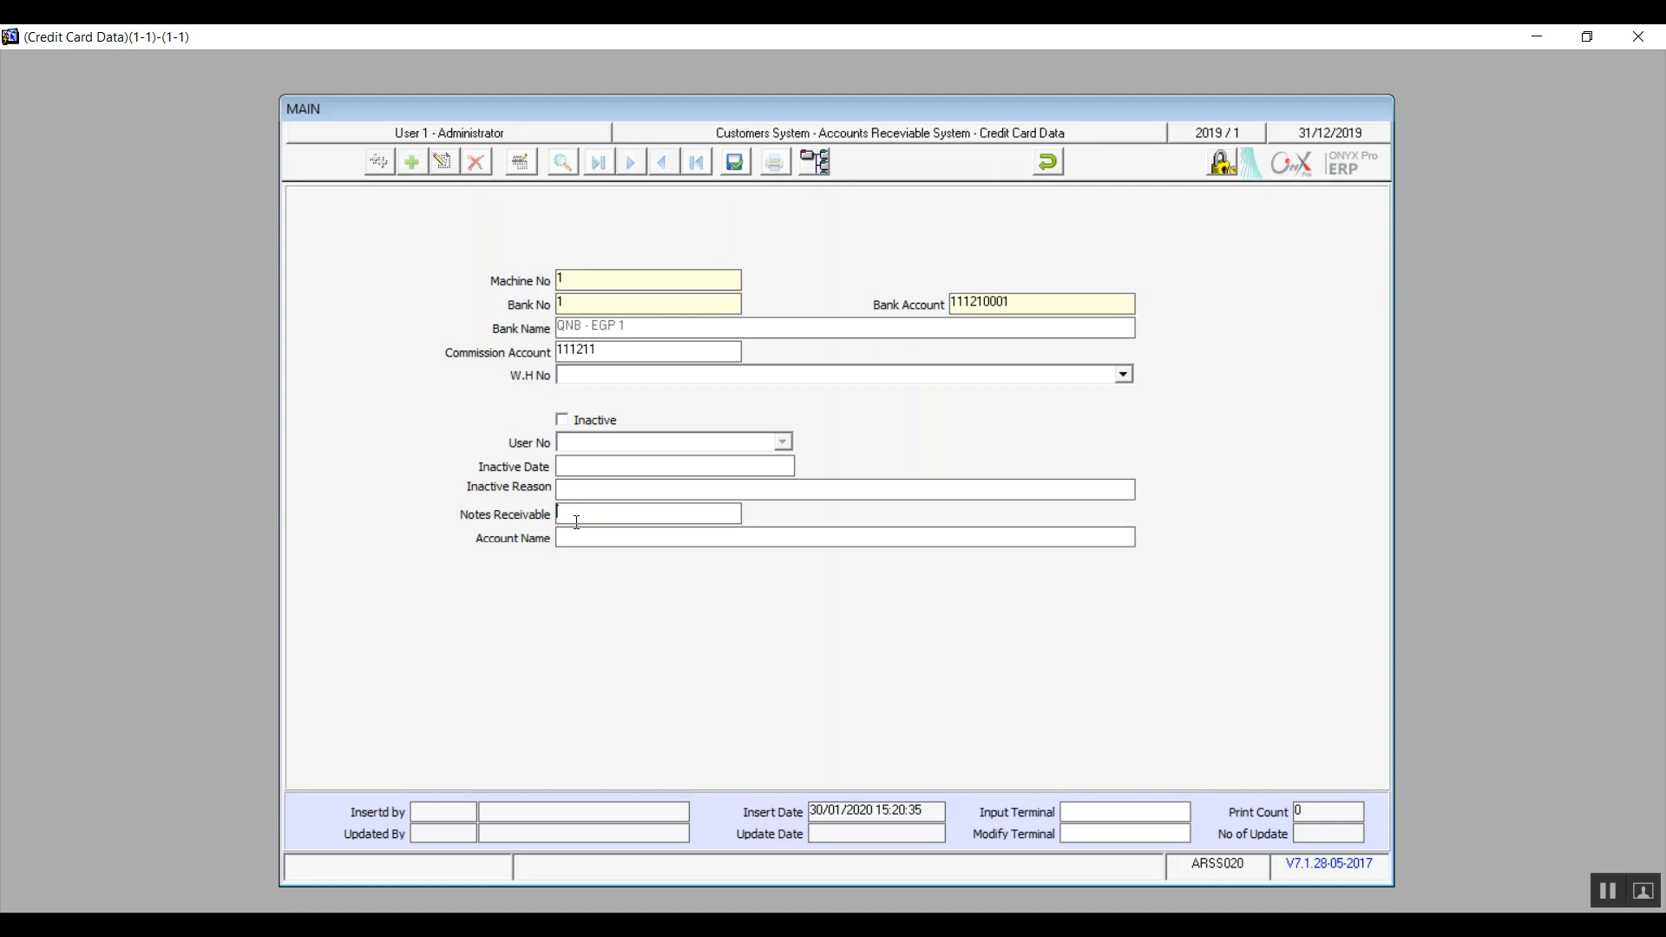
{"action": "double_click", "coordinate": [576, 522]}
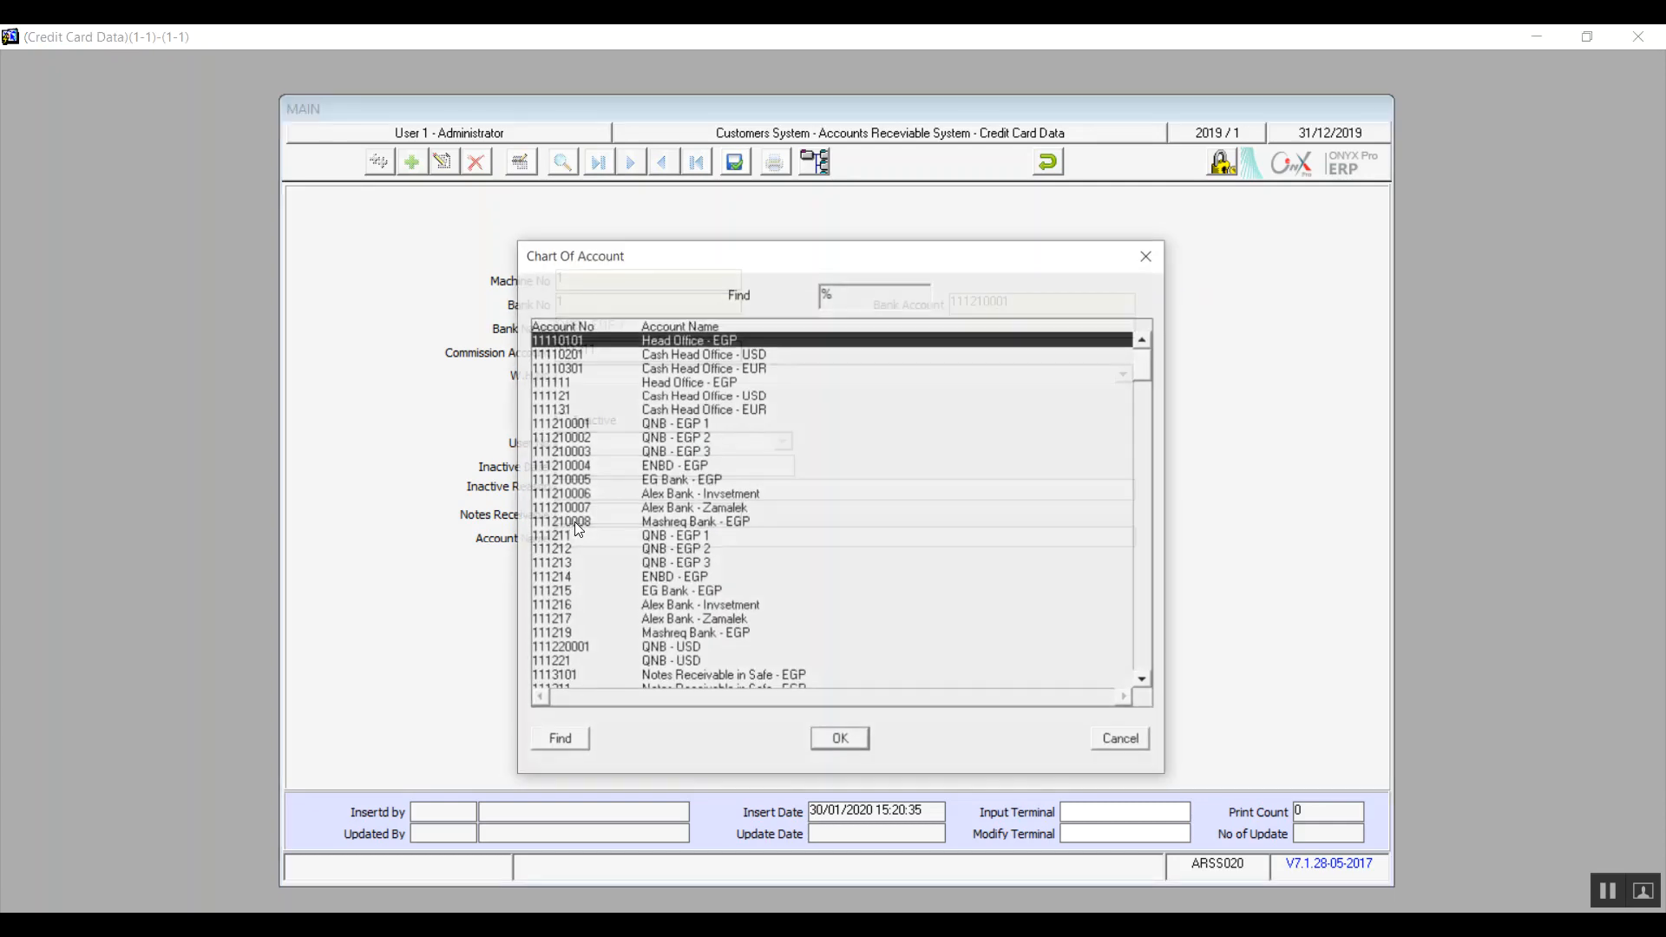
{"action": "left_click", "coordinate": [1121, 747]}
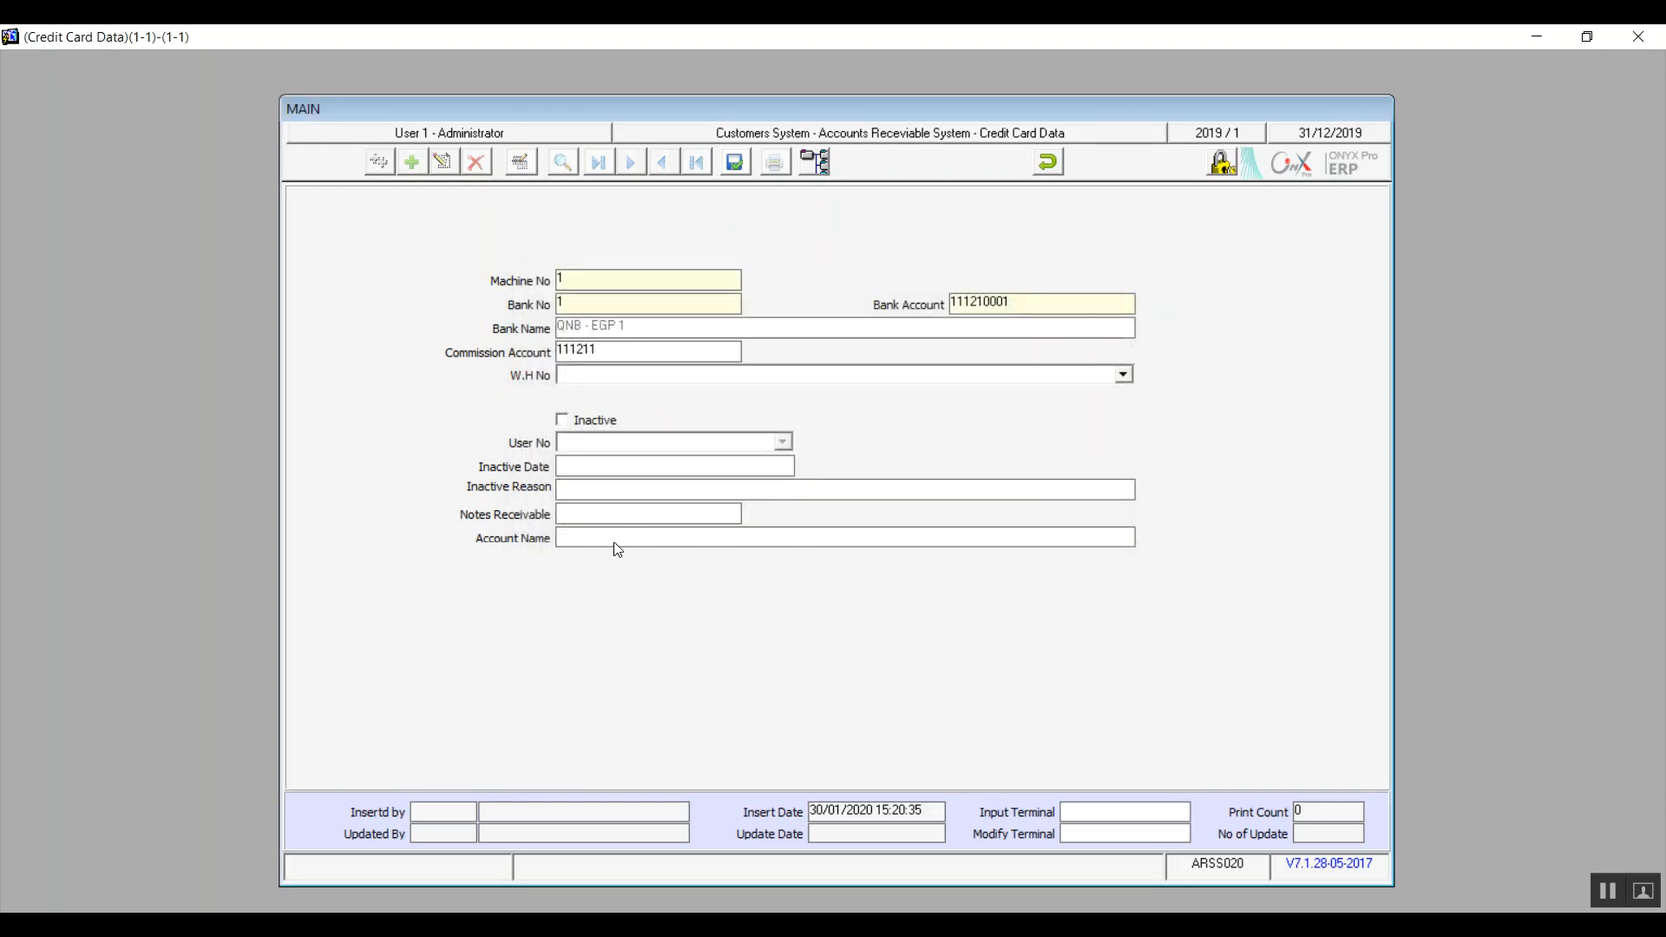
Save the credit card data record and close the form
{"action": "left_click", "coordinate": [734, 163]}
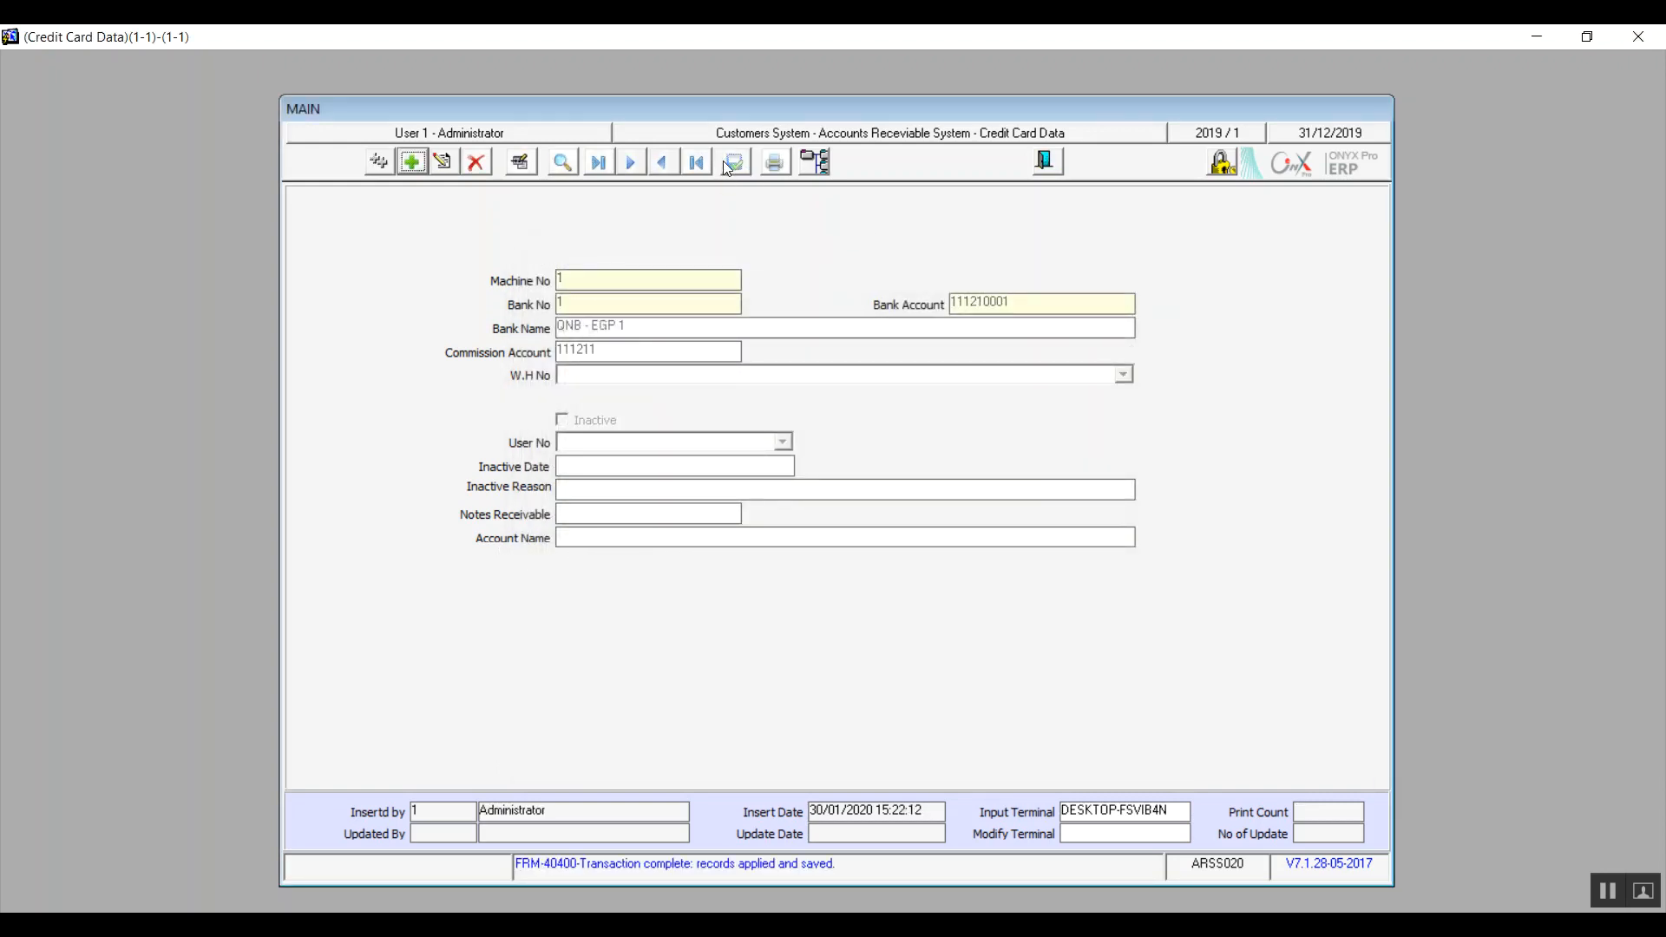
{"action": "left_click", "coordinate": [1051, 158]}
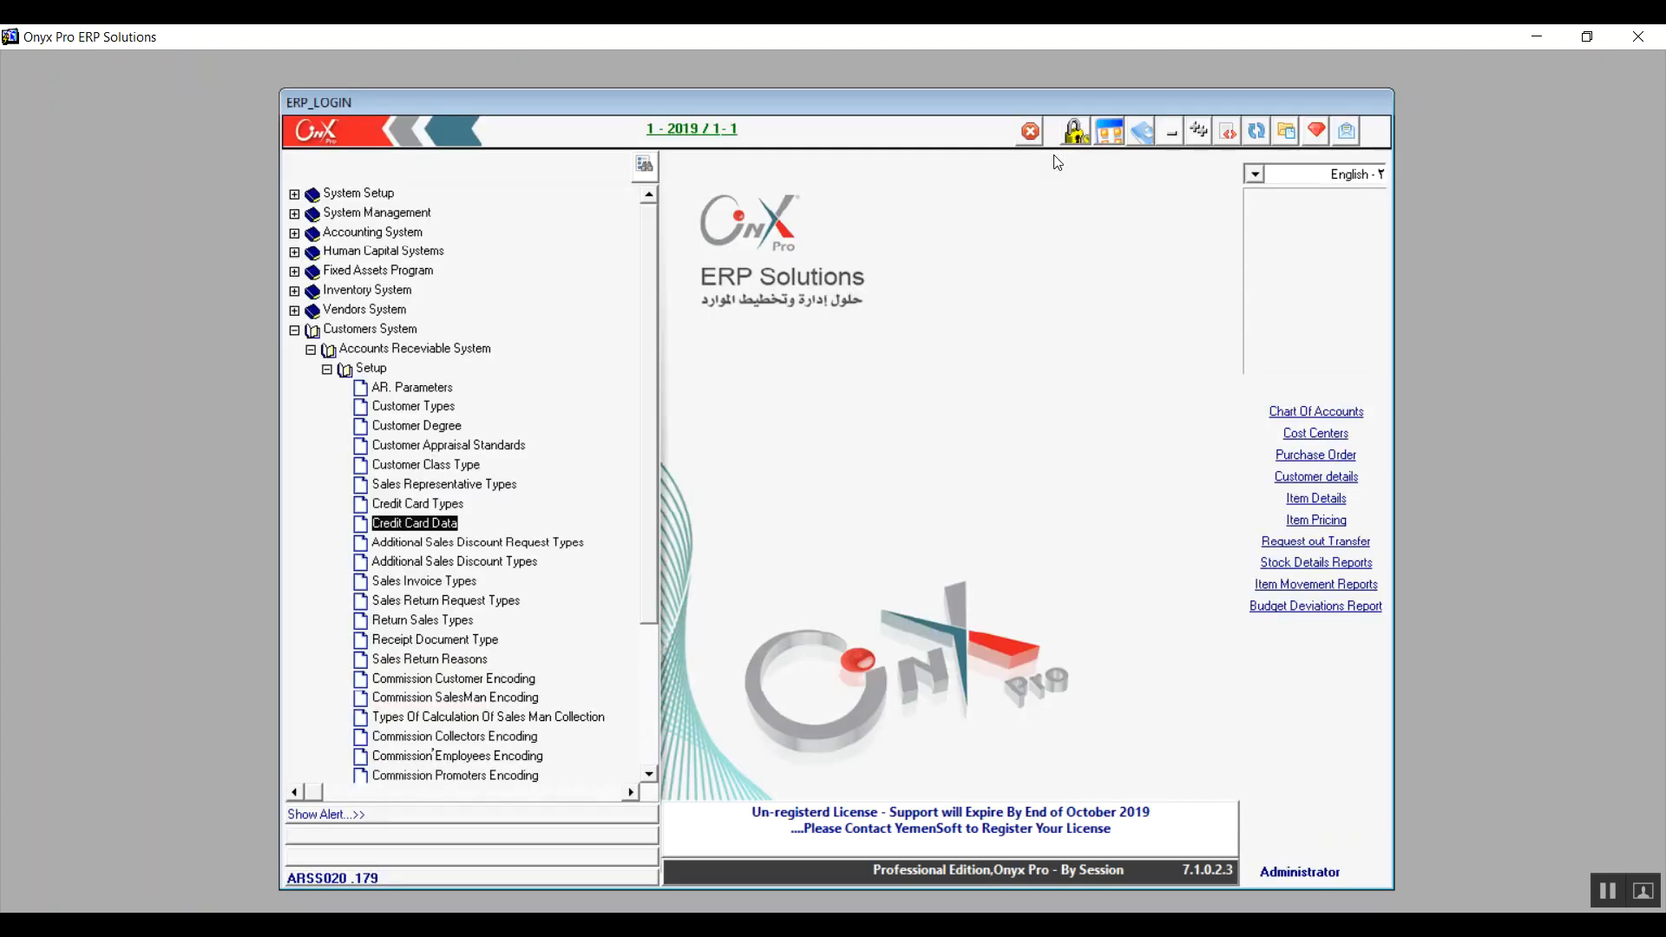
Open the Additional Sales Discount Request Types form, and add and save a type named "Disc no1"
{"action": "left_click", "coordinate": [452, 544]}
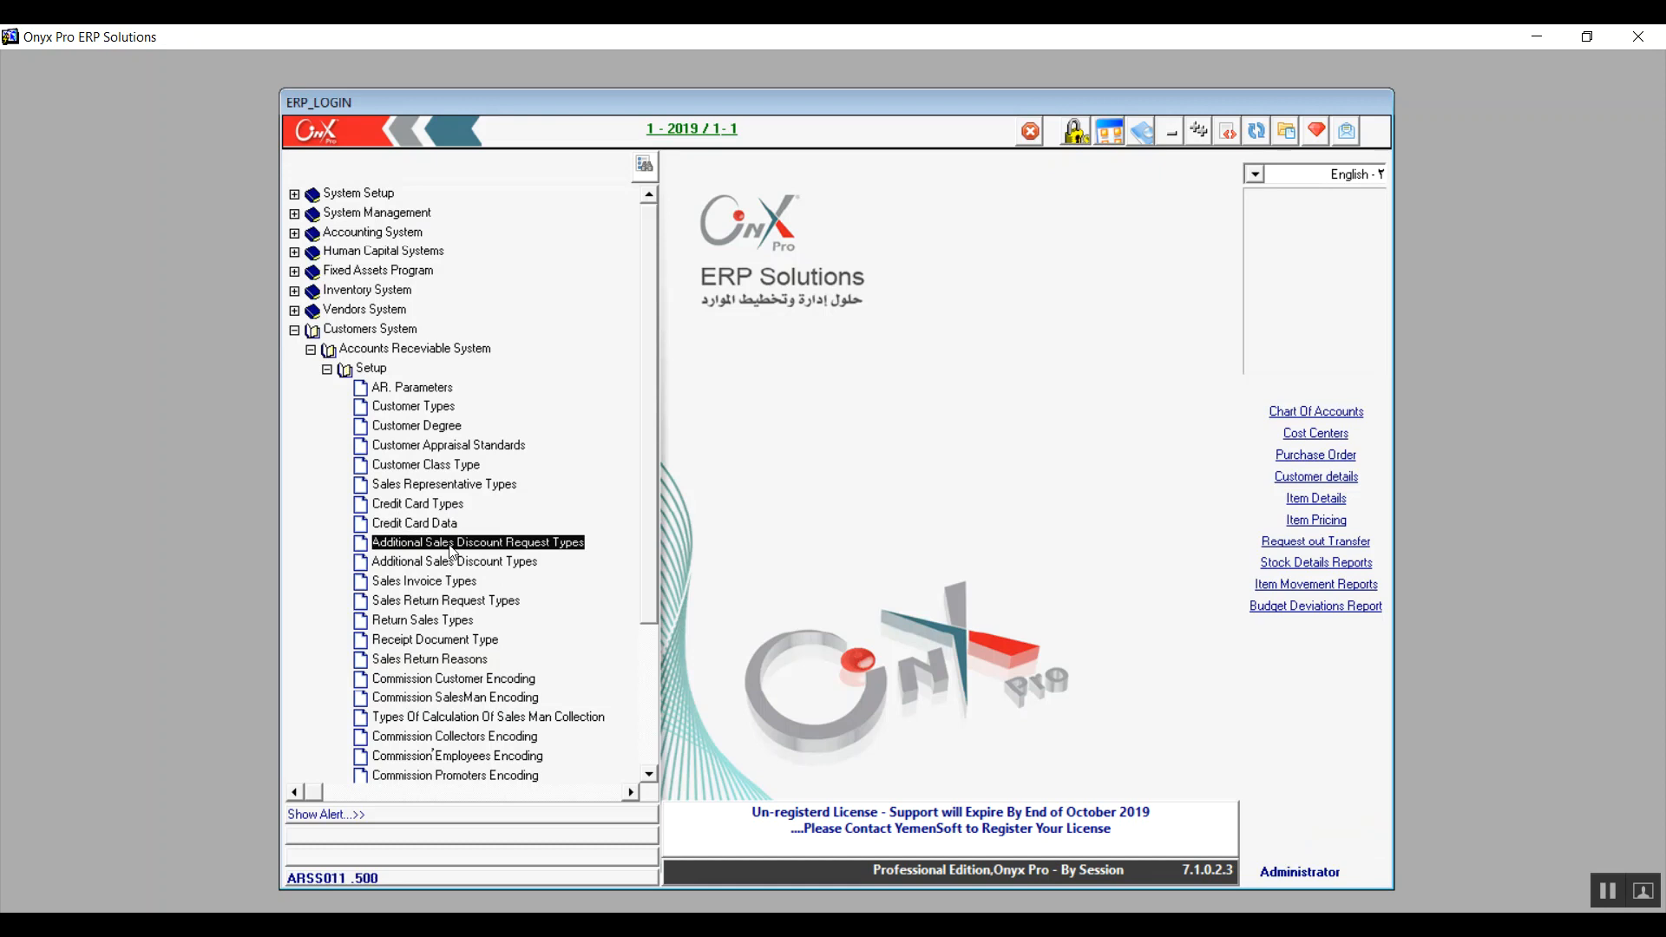
{"action": "double_click", "coordinate": [451, 544]}
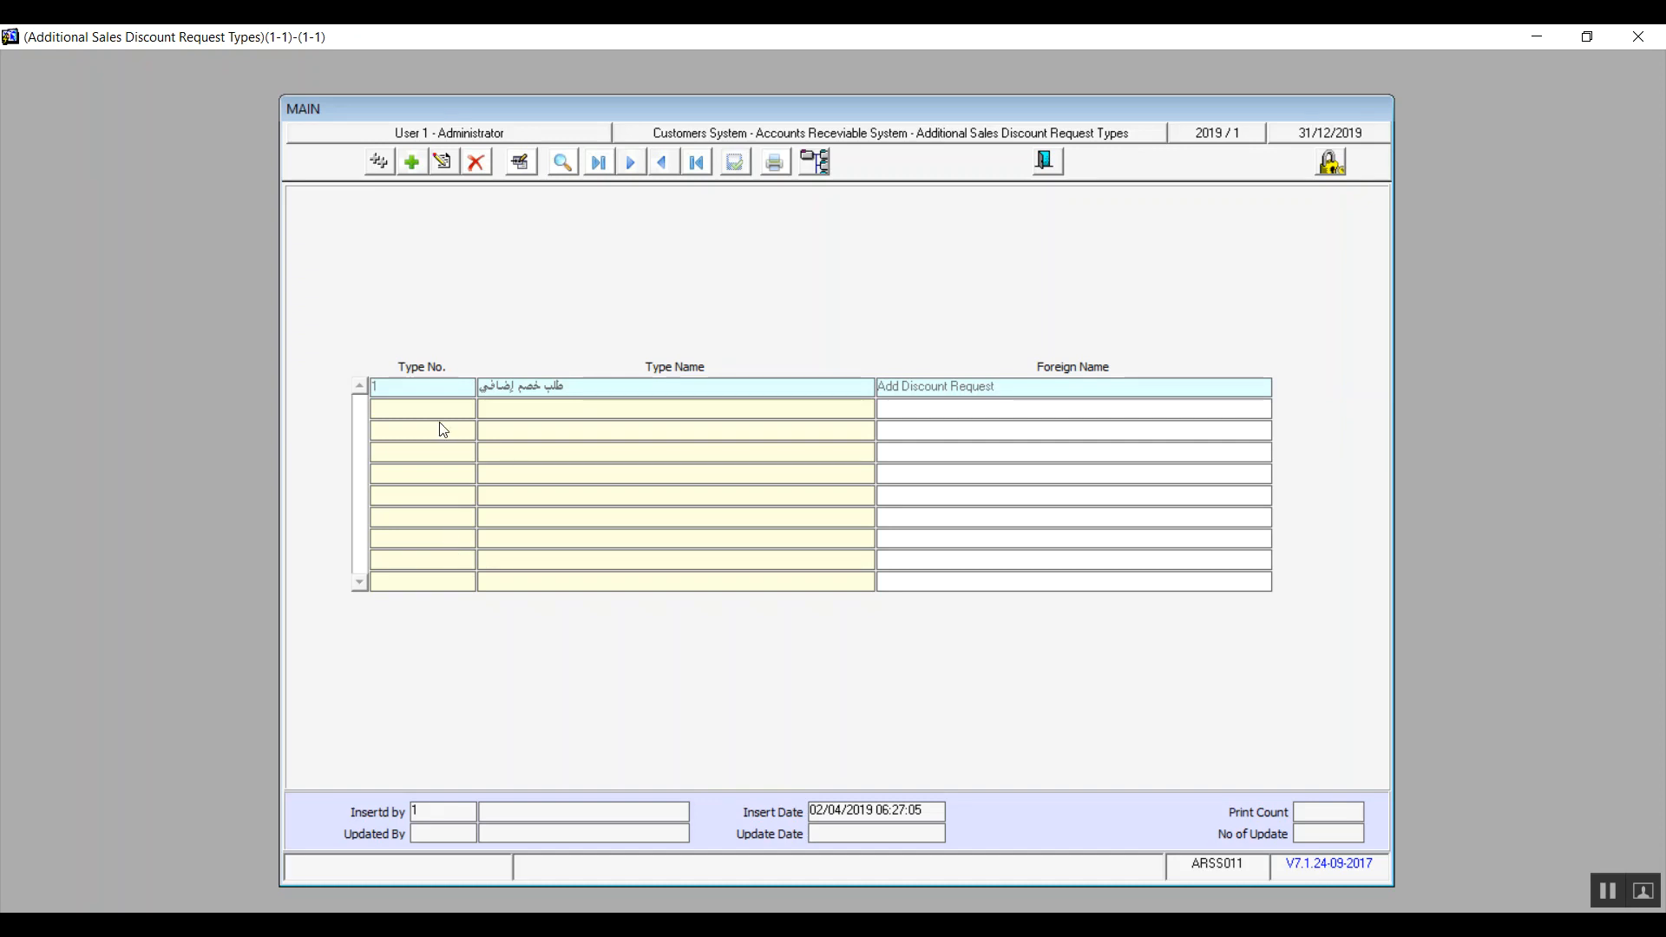
{"action": "left_click", "coordinate": [411, 160]}
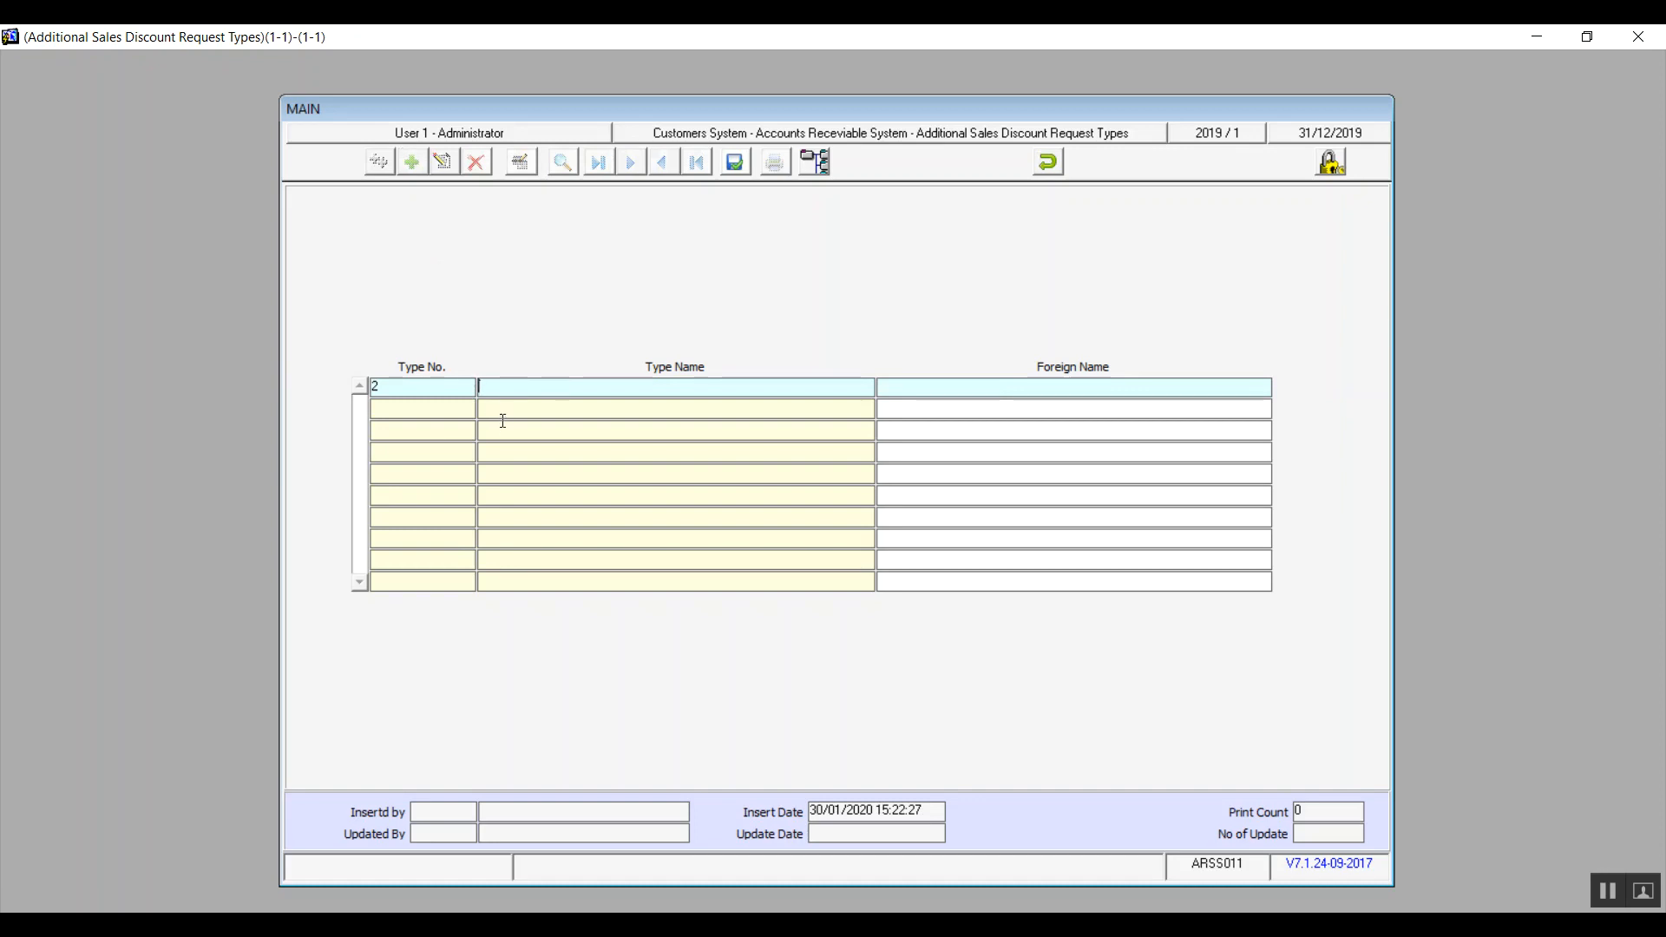
{"action": "type", "text": "Disc no1"}
{"action": "left_click", "coordinate": [737, 162]}
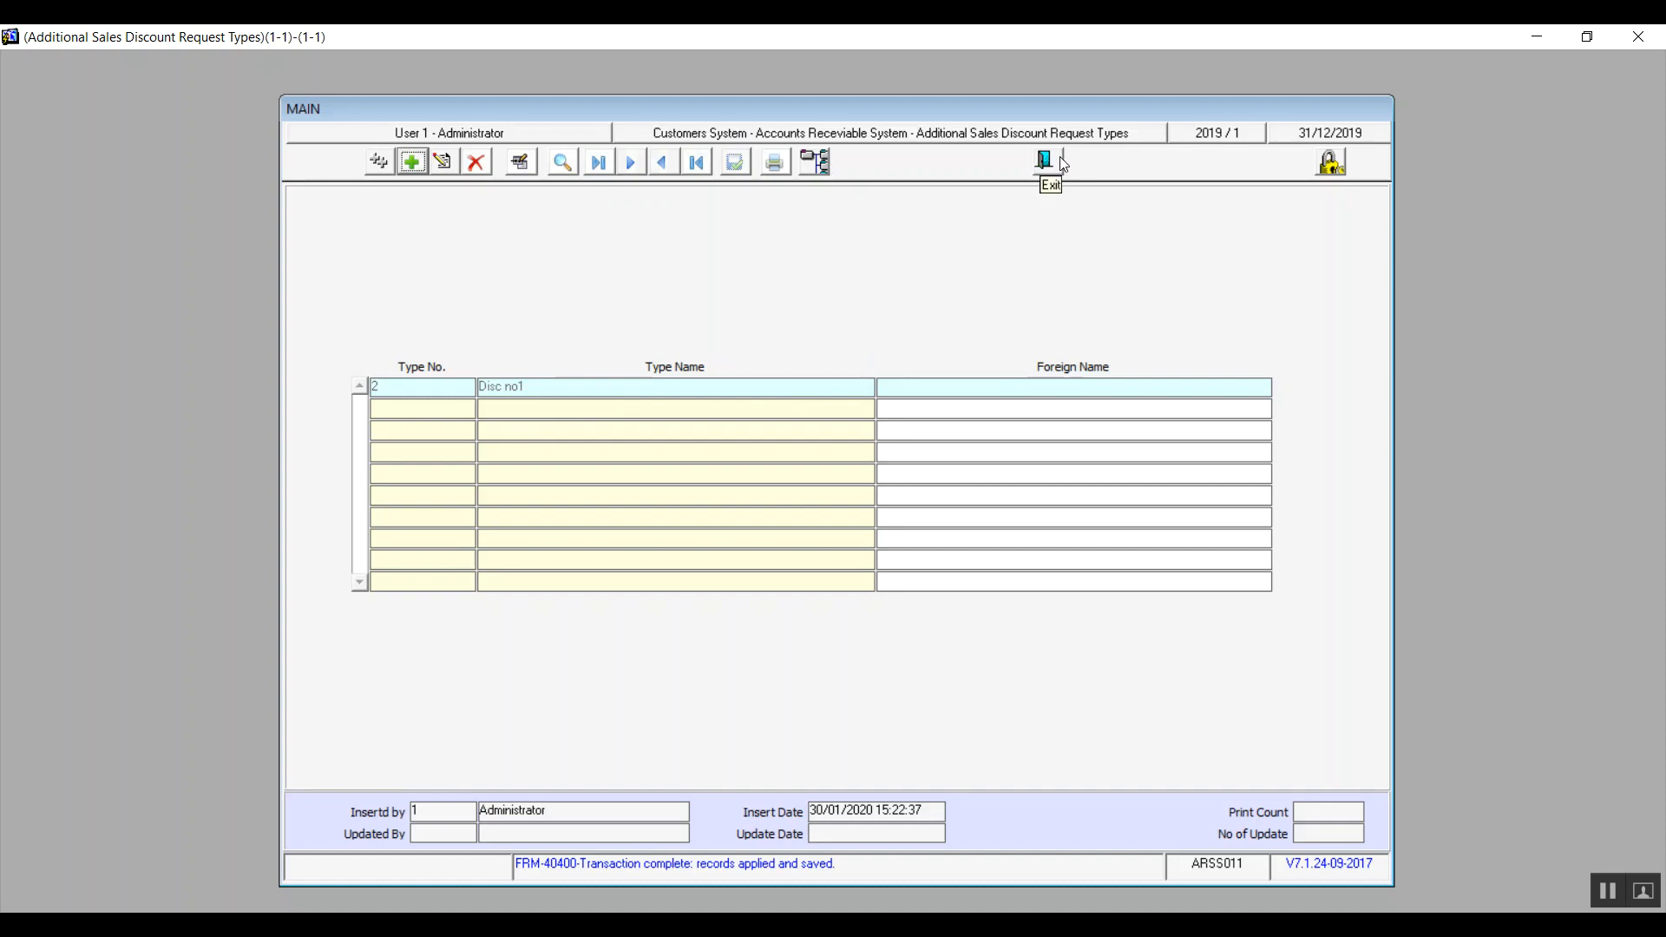
Edit the discount request type to copy "Disc no1" into its foreign name, then save and close the form
{"action": "left_click", "coordinate": [444, 161]}
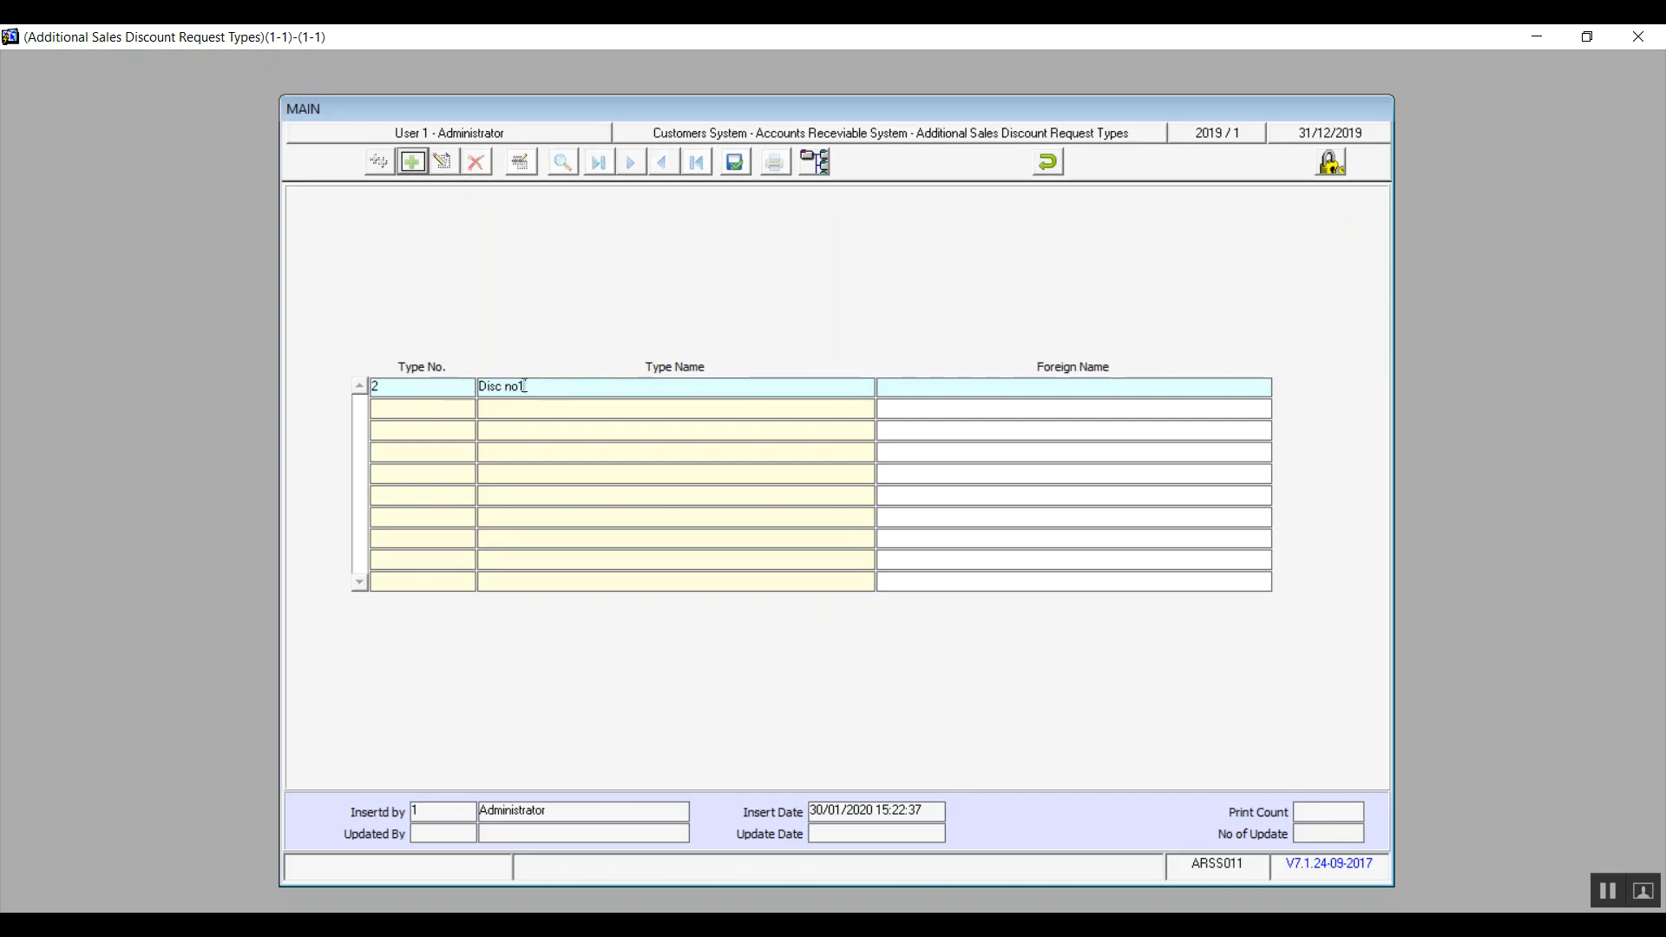
{"action": "left_click_drag", "start_coordinate": [526, 386], "coordinate": [482, 388]}
{"action": "key", "text": "ctrl+c"}
{"action": "key", "text": "Tab"}
{"action": "key", "text": "ctrl+v"}
{"action": "left_click", "coordinate": [734, 161]}
{"action": "left_click", "coordinate": [1056, 165]}
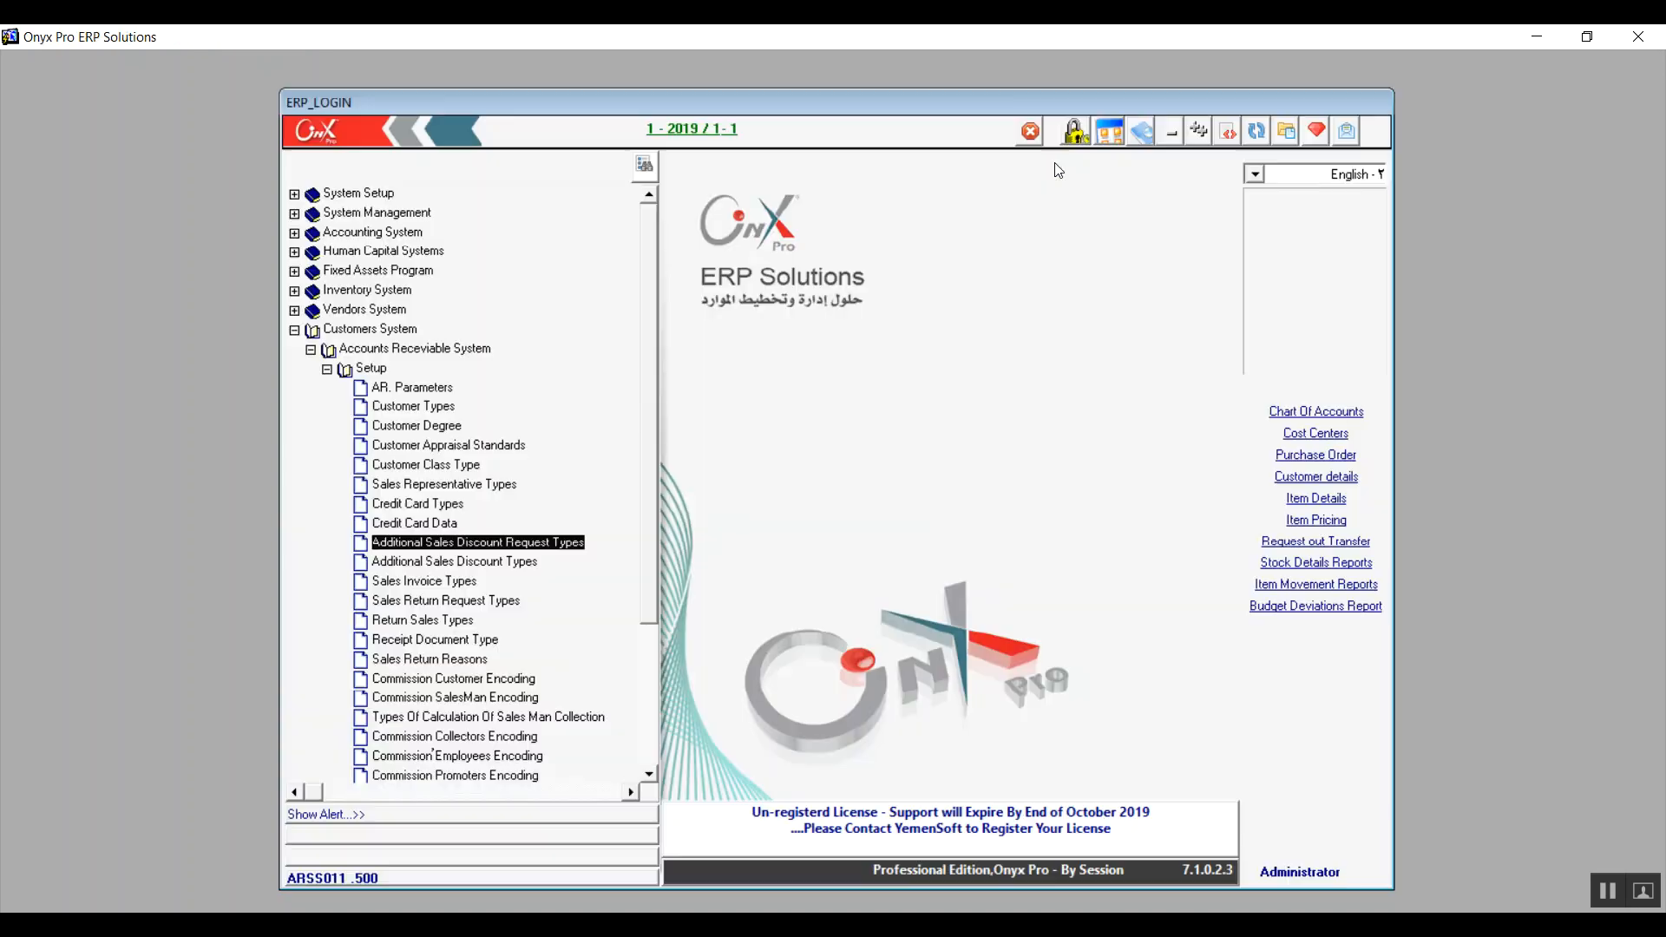
Open the Additional Sales Discount Types form and start a new type named "Disc no1"
{"action": "left_click", "coordinate": [475, 563]}
{"action": "double_click", "coordinate": [475, 563]}
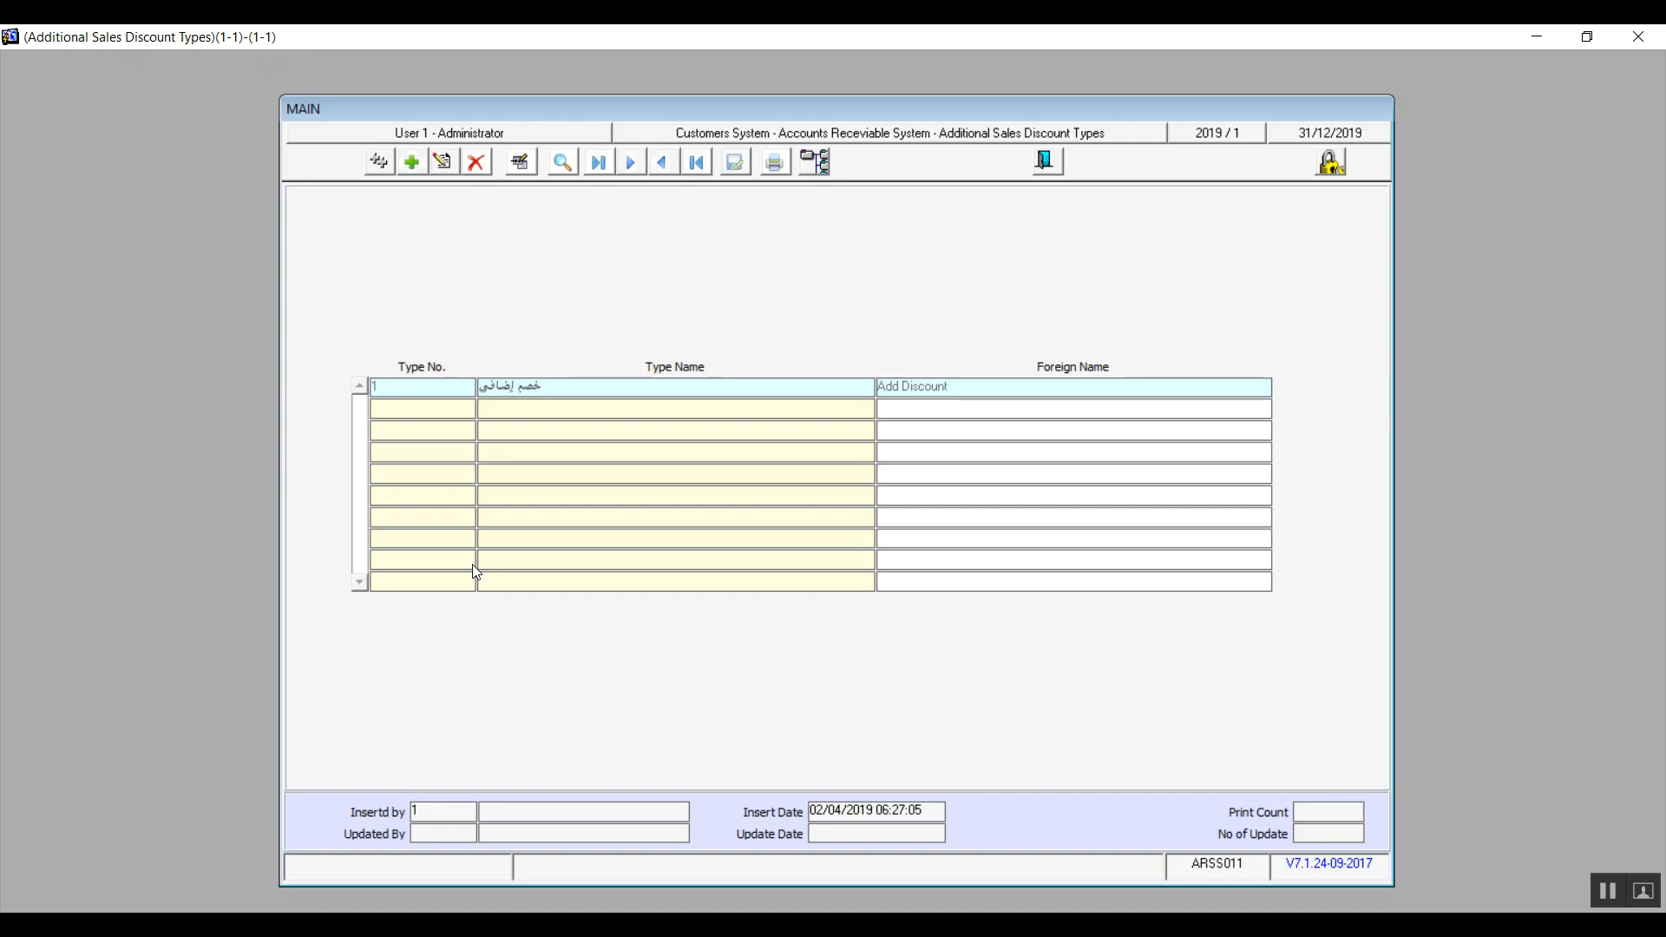
{"action": "left_click", "coordinate": [413, 165]}
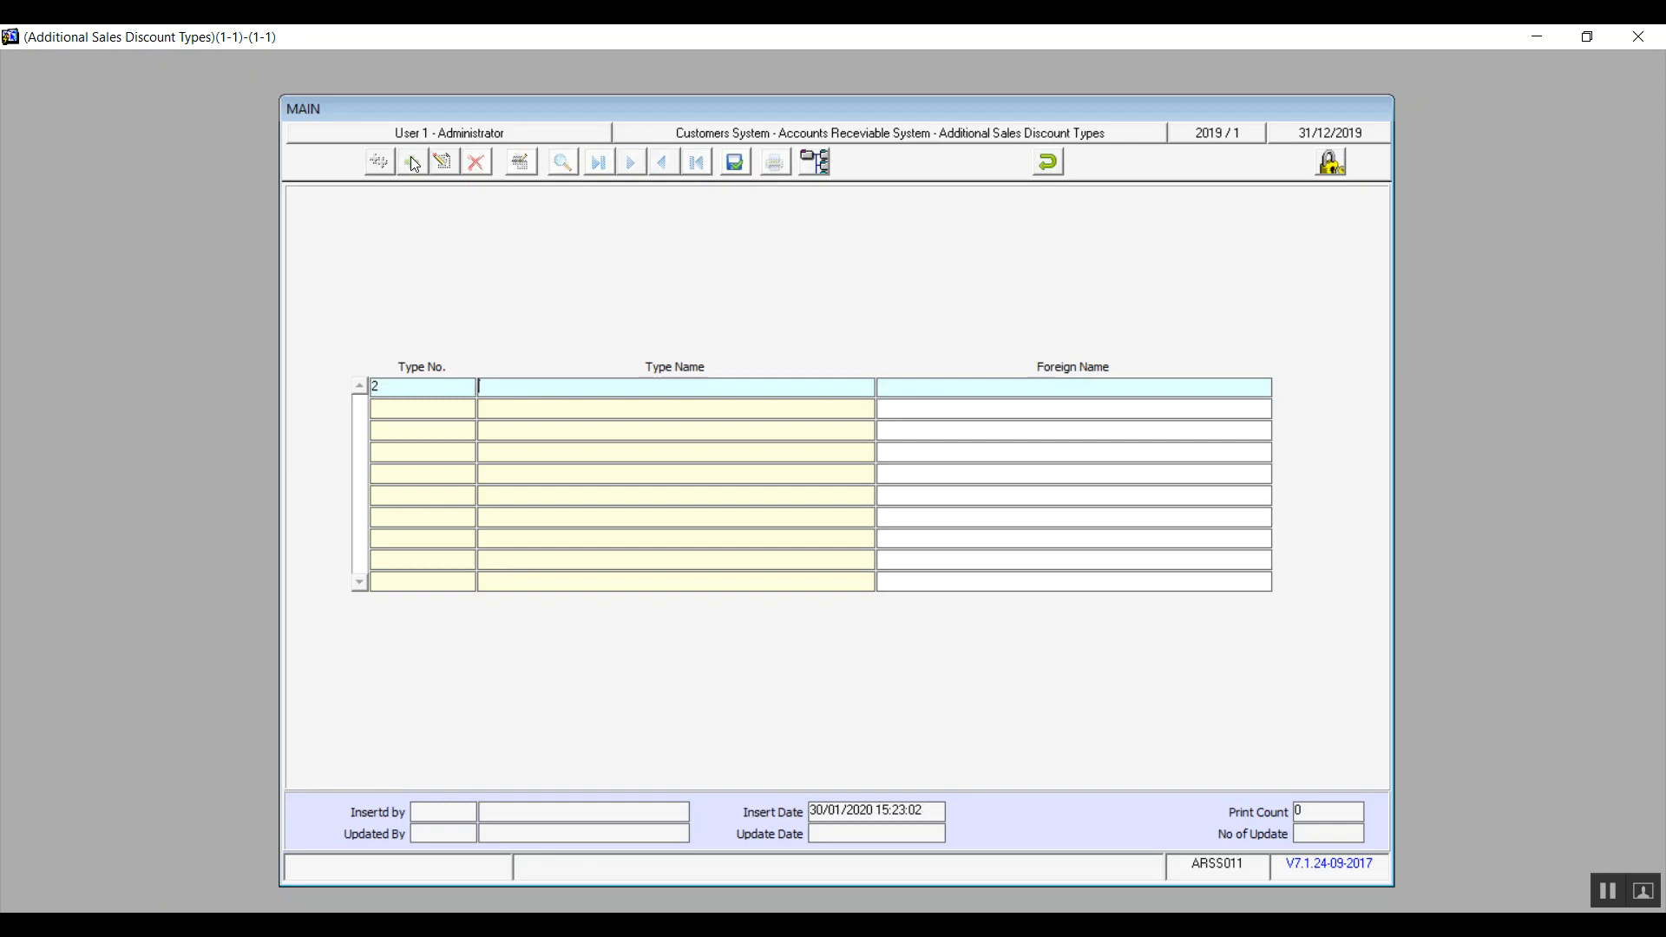
{"action": "type", "text": "Disc no1"}
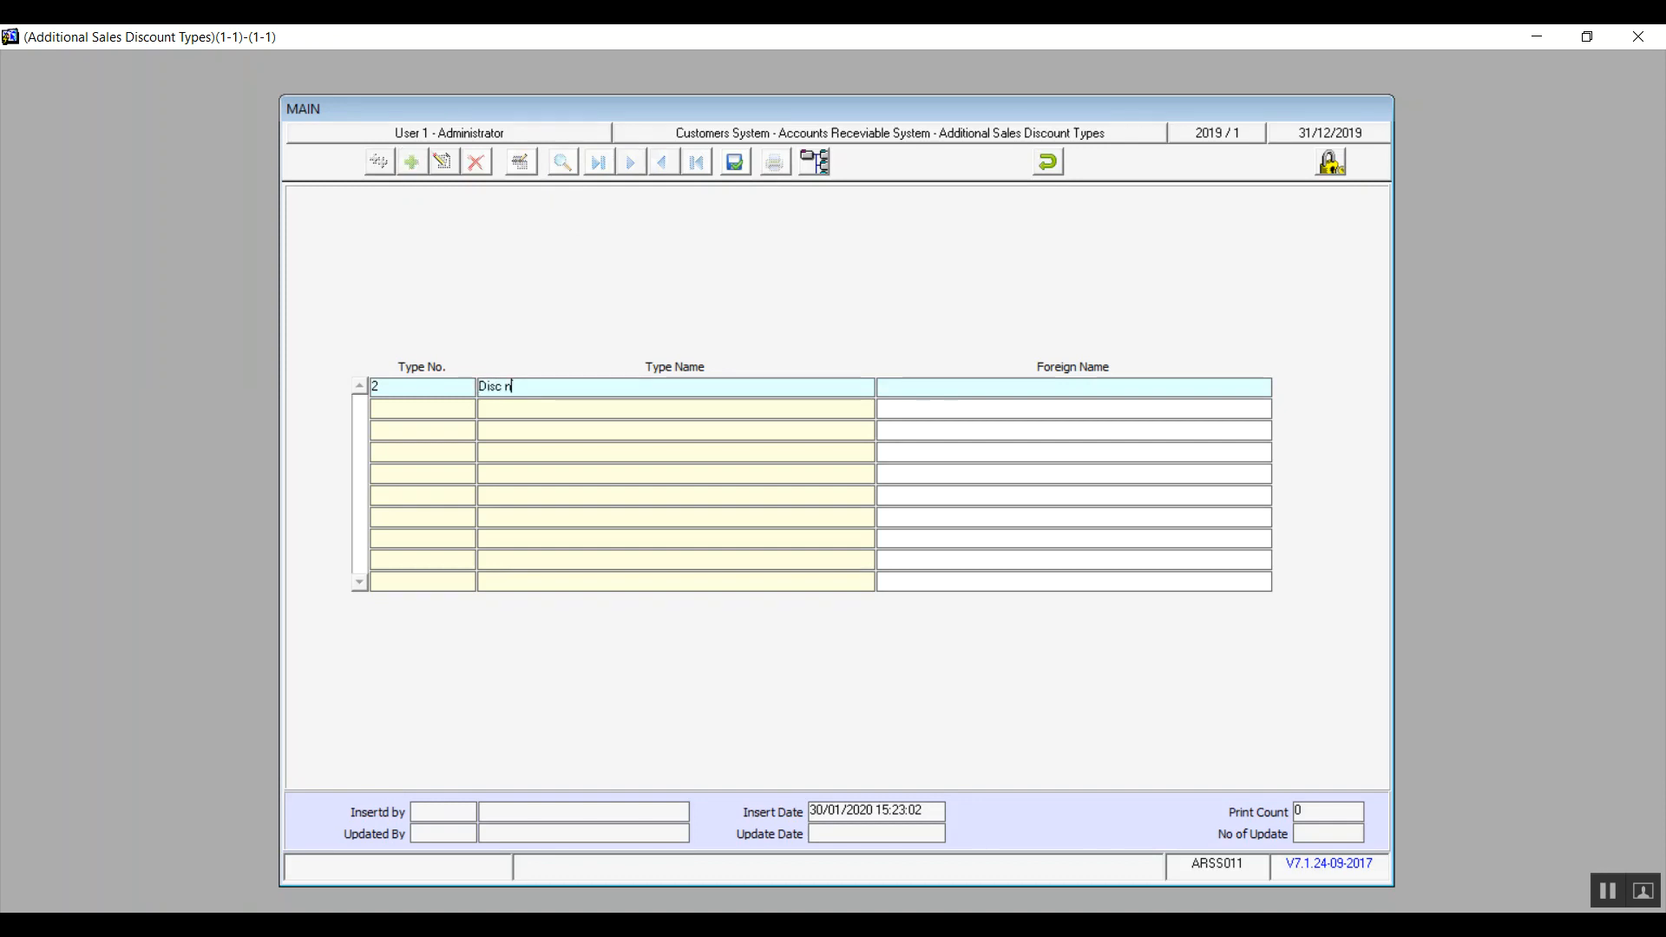
Copy "Disc no1" into the new discount type's foreign name, then save the record and close the form
{"action": "key", "text": "shift+Left"}
{"action": "key", "text": "shift+Left"}
{"action": "key", "text": "shift+Left"}
{"action": "key", "text": "shift+Left"}
{"action": "key", "text": "shift+Left"}
{"action": "key", "text": "shift+Left"}
{"action": "key", "text": "shift+Left"}
{"action": "key", "text": "shift+Left"}
{"action": "key", "text": "ctrl+c"}
{"action": "key", "text": "Left"}
{"action": "key", "text": "Tab"}
{"action": "key", "text": "ctrl+v"}
{"action": "left_click", "coordinate": [744, 165]}
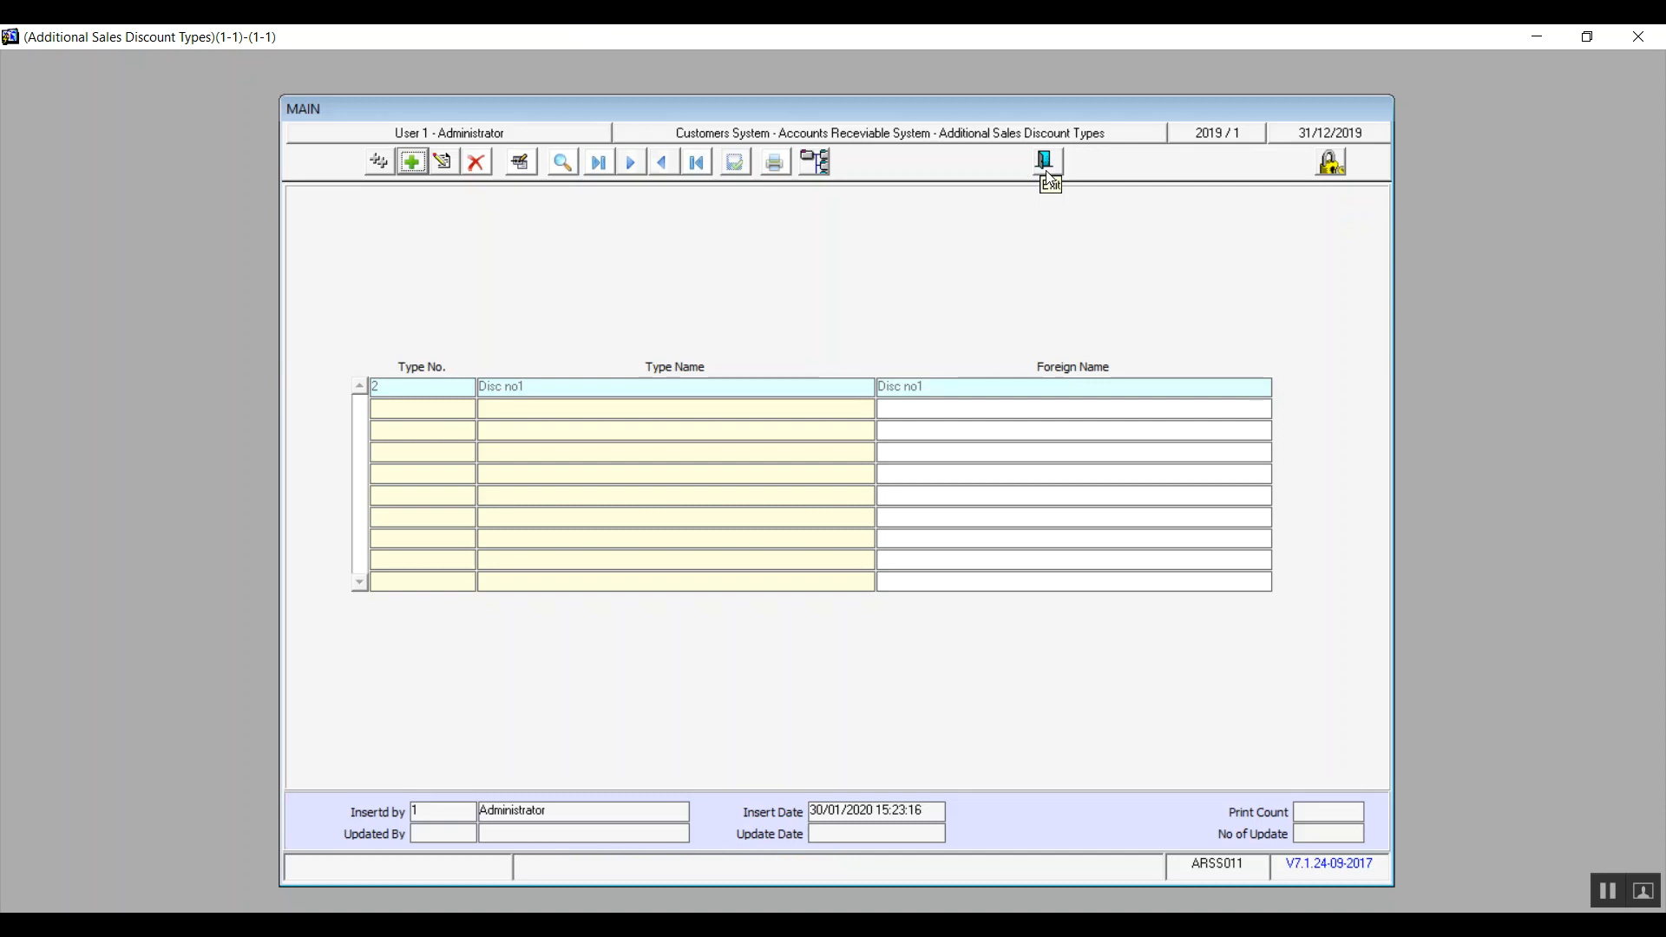
{"action": "left_click", "coordinate": [1045, 171]}
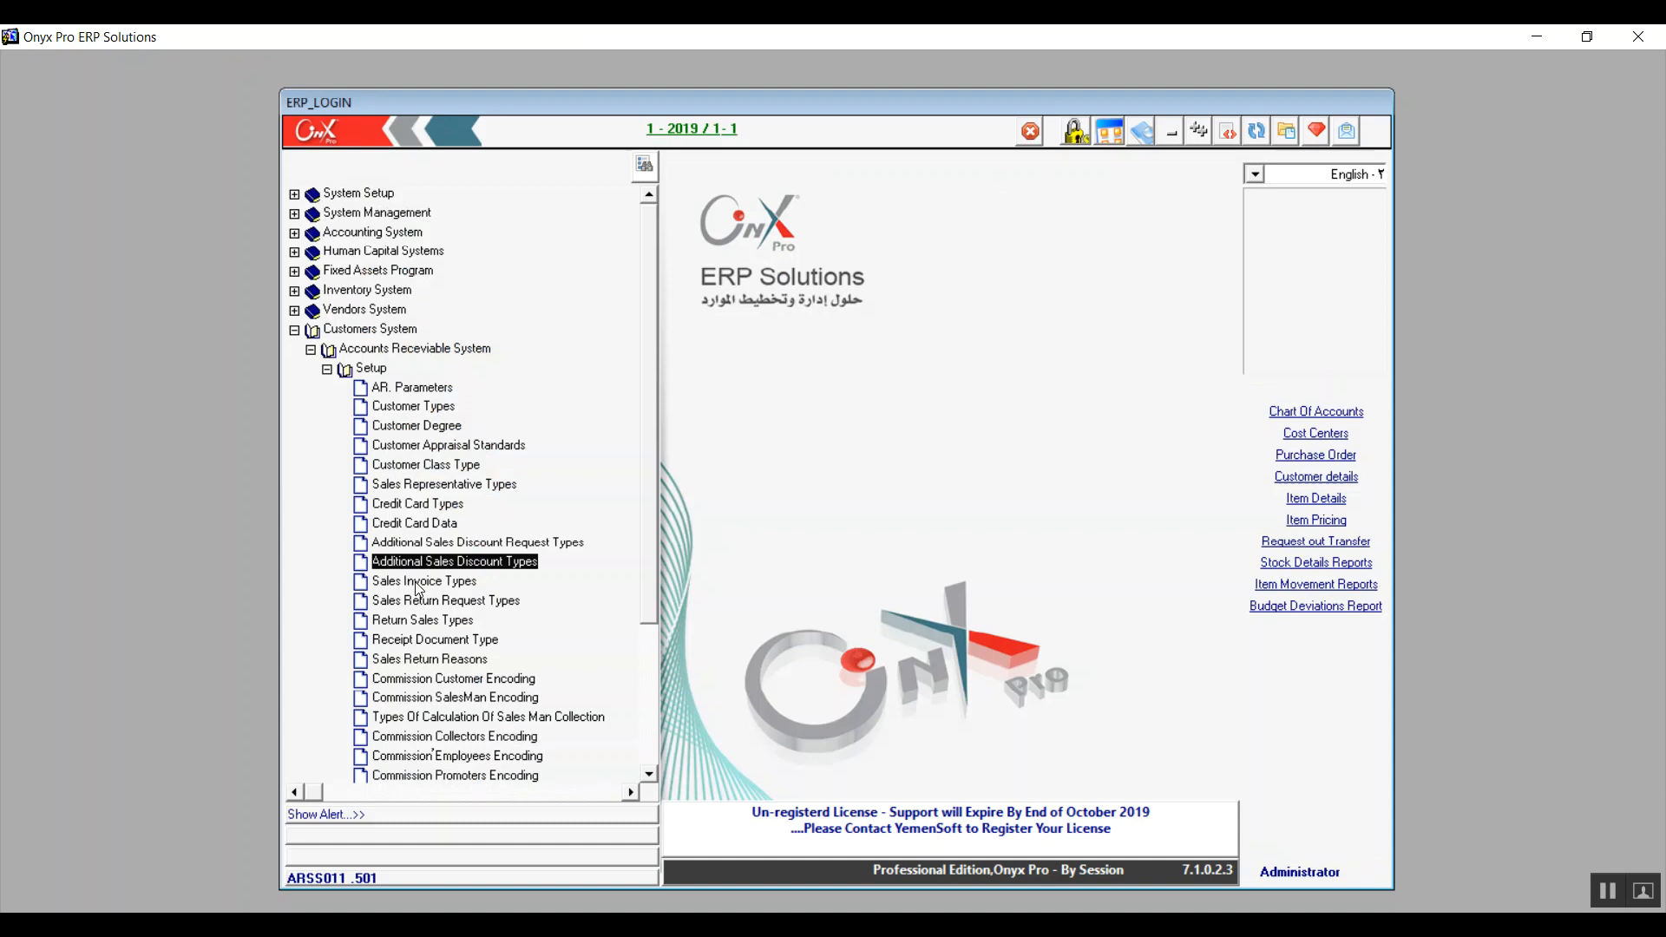
Reopen the Additional Sales Discount Types form to review the saved types, and close it
{"action": "double_click", "coordinate": [447, 563]}
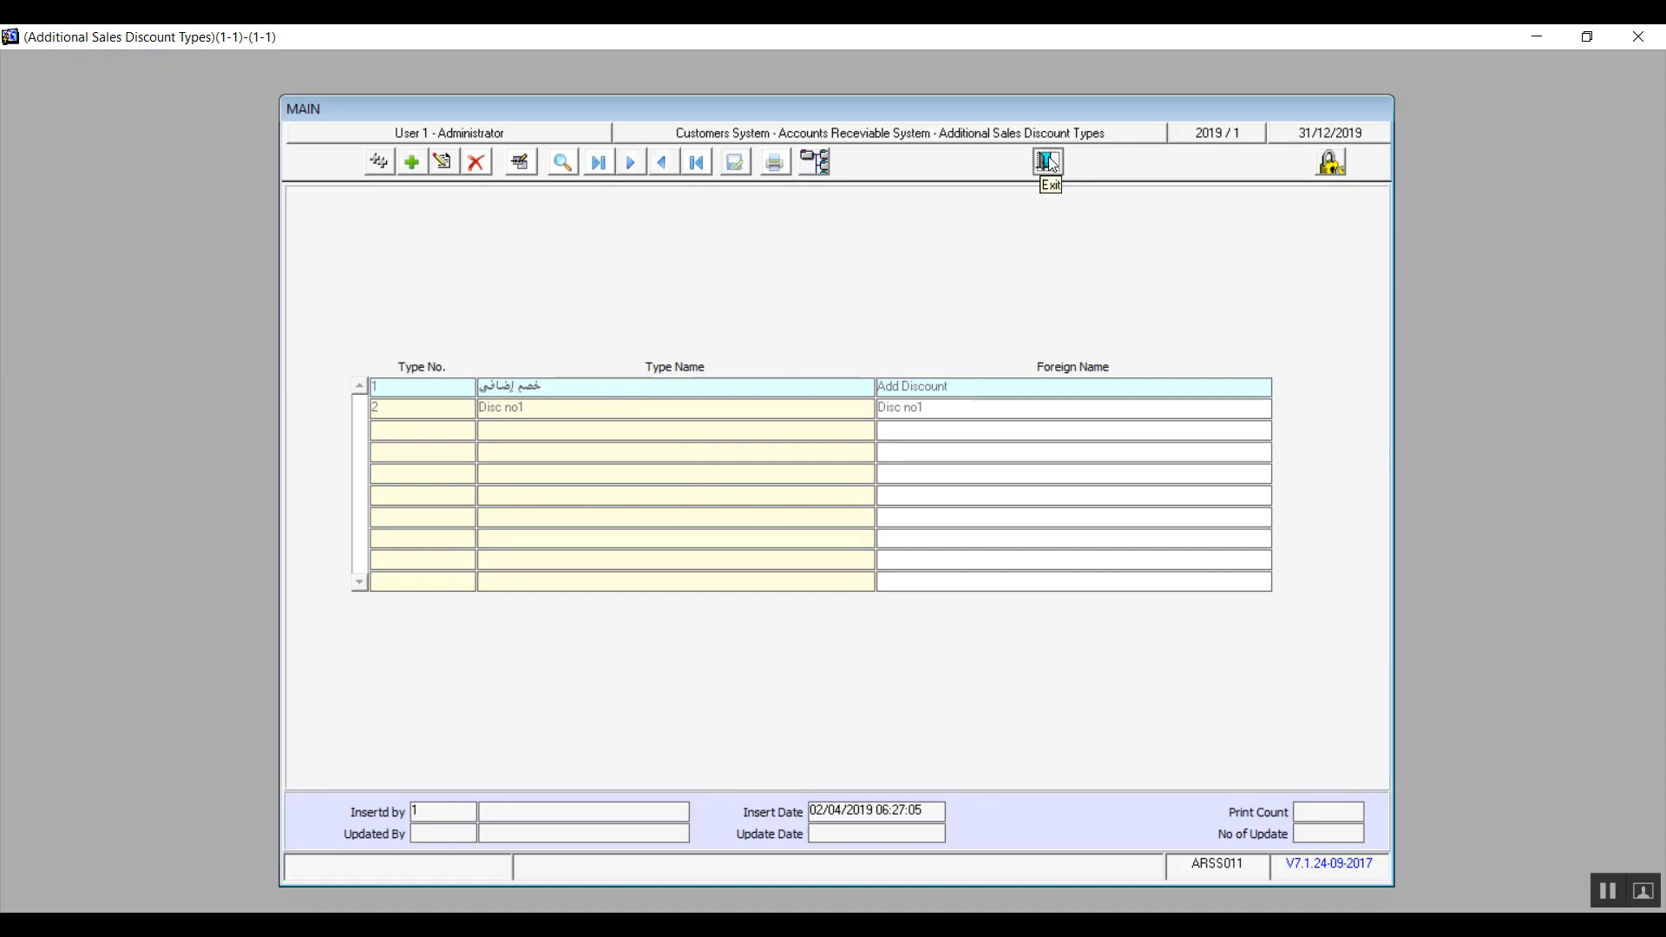
{"action": "left_click", "coordinate": [1048, 160]}
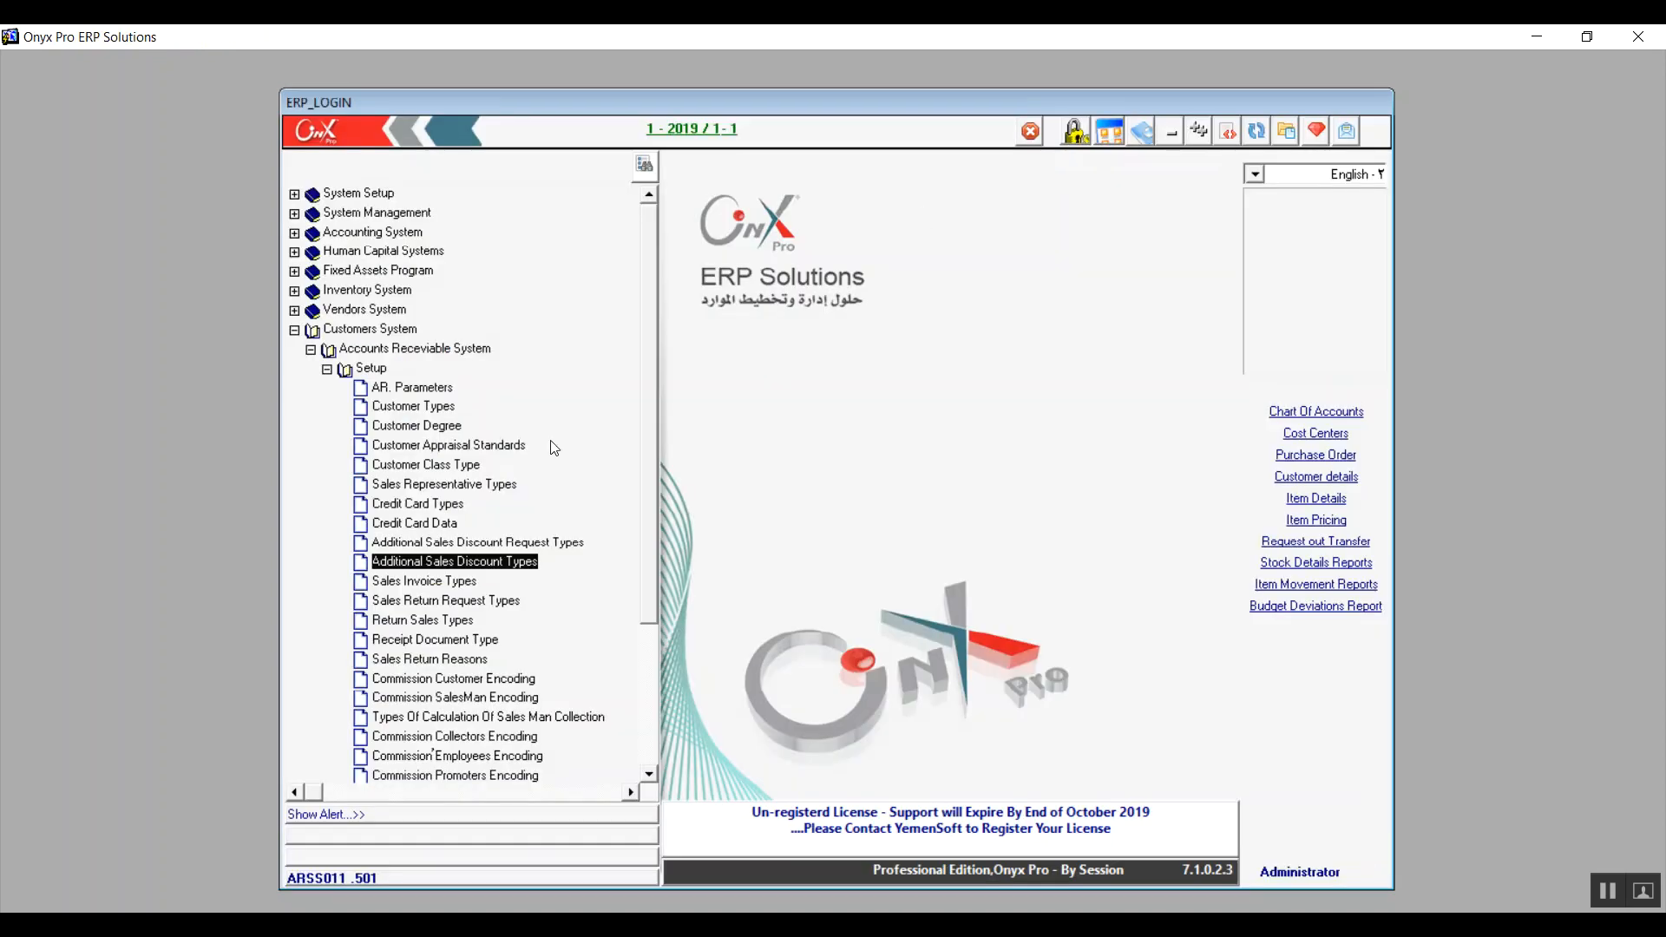
{"action": "left_click", "coordinate": [421, 588]}
{"action": "left_click", "coordinate": [419, 604]}
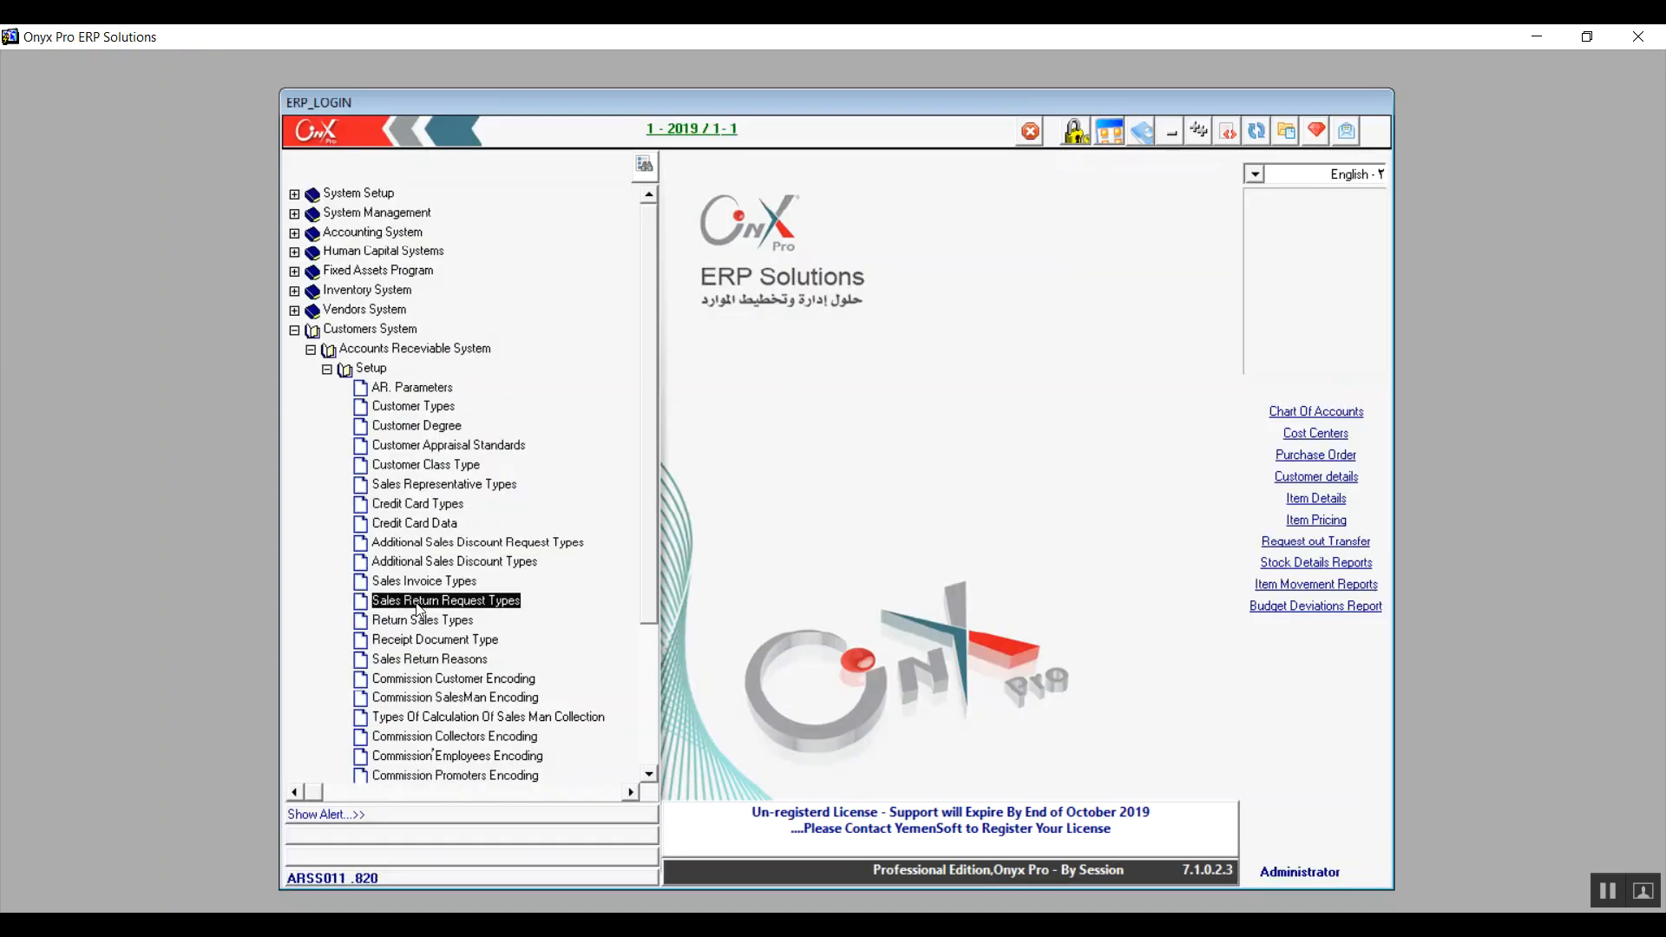
{"action": "left_click", "coordinate": [419, 623]}
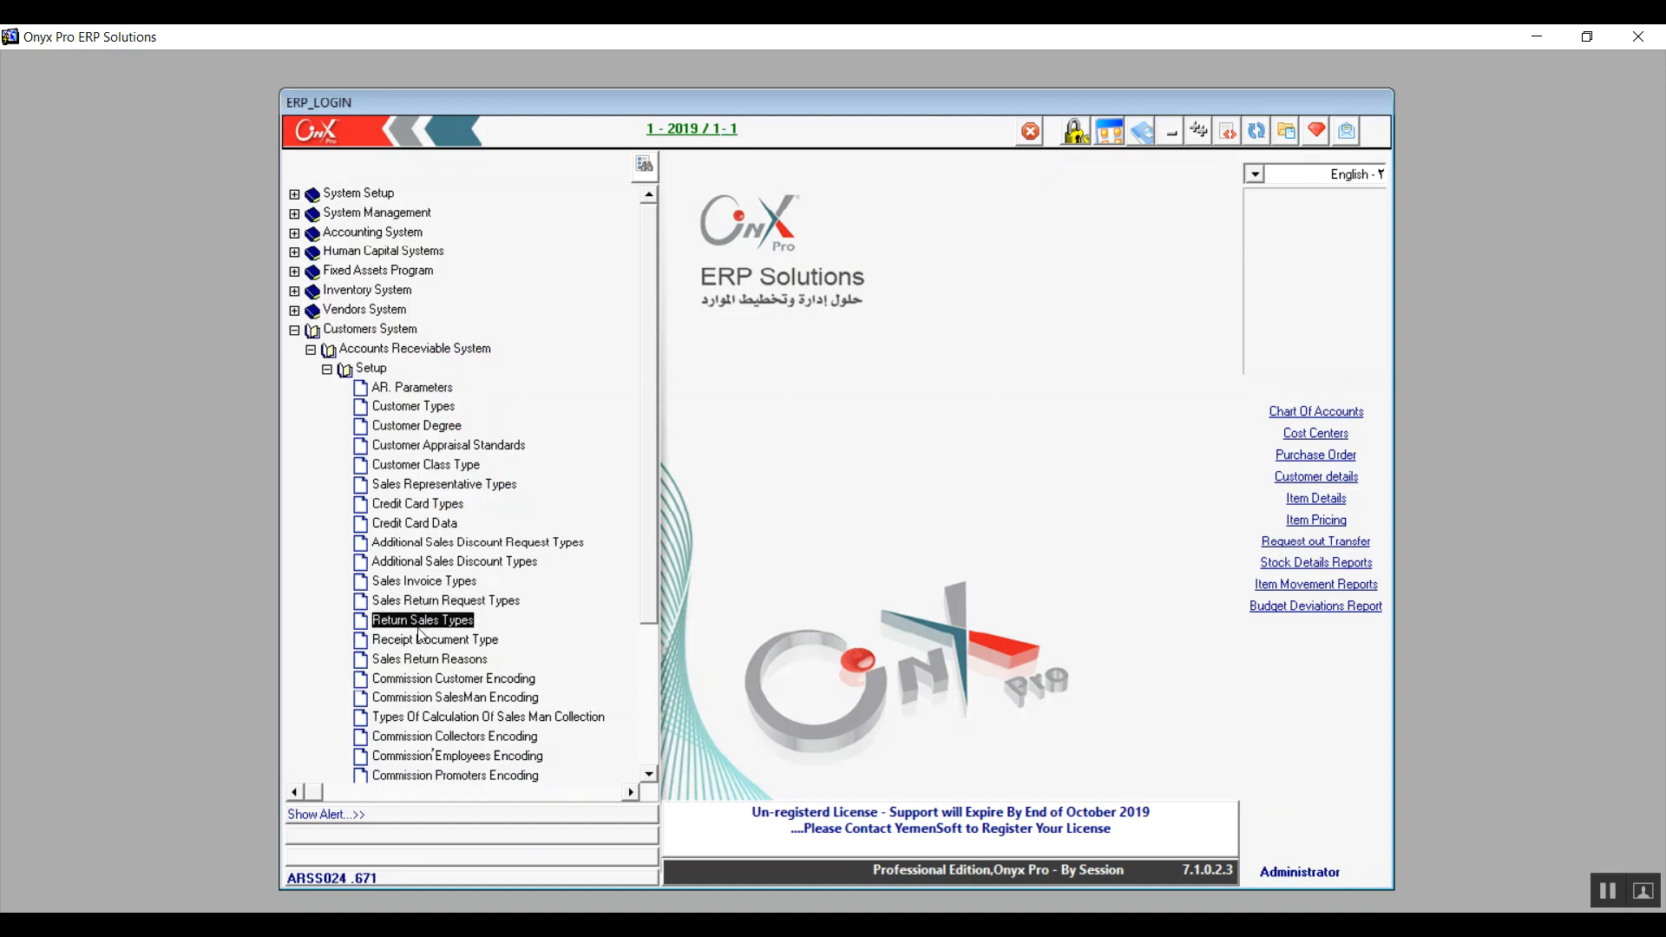
{"action": "left_click", "coordinate": [414, 642]}
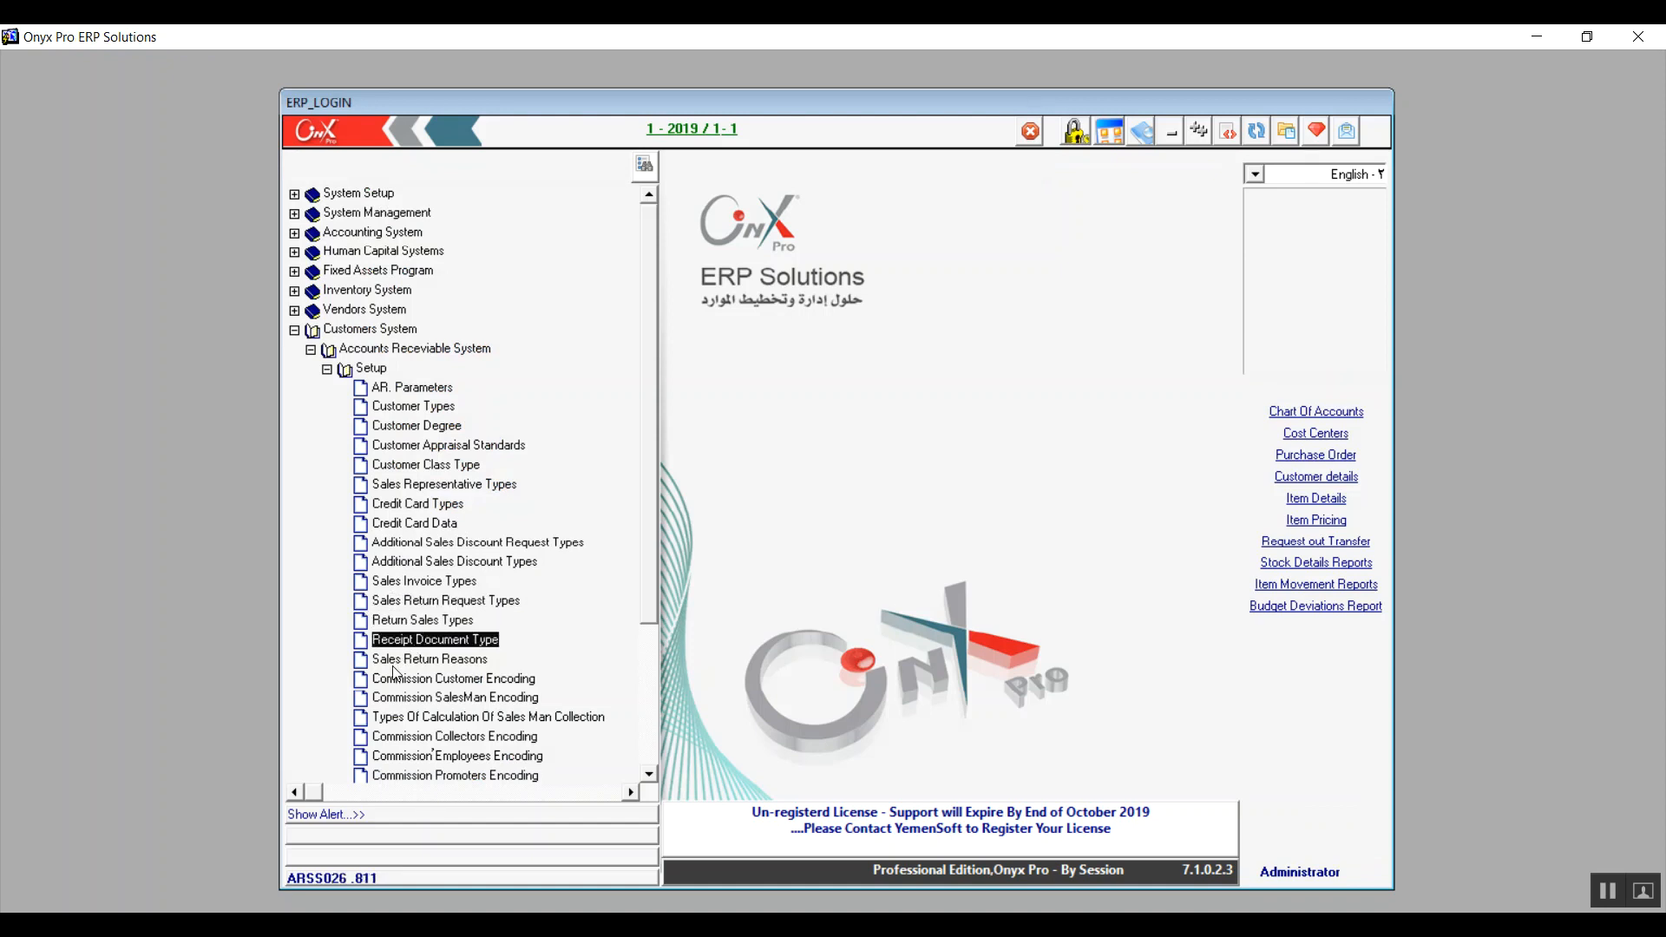
{"action": "left_click", "coordinate": [395, 666]}
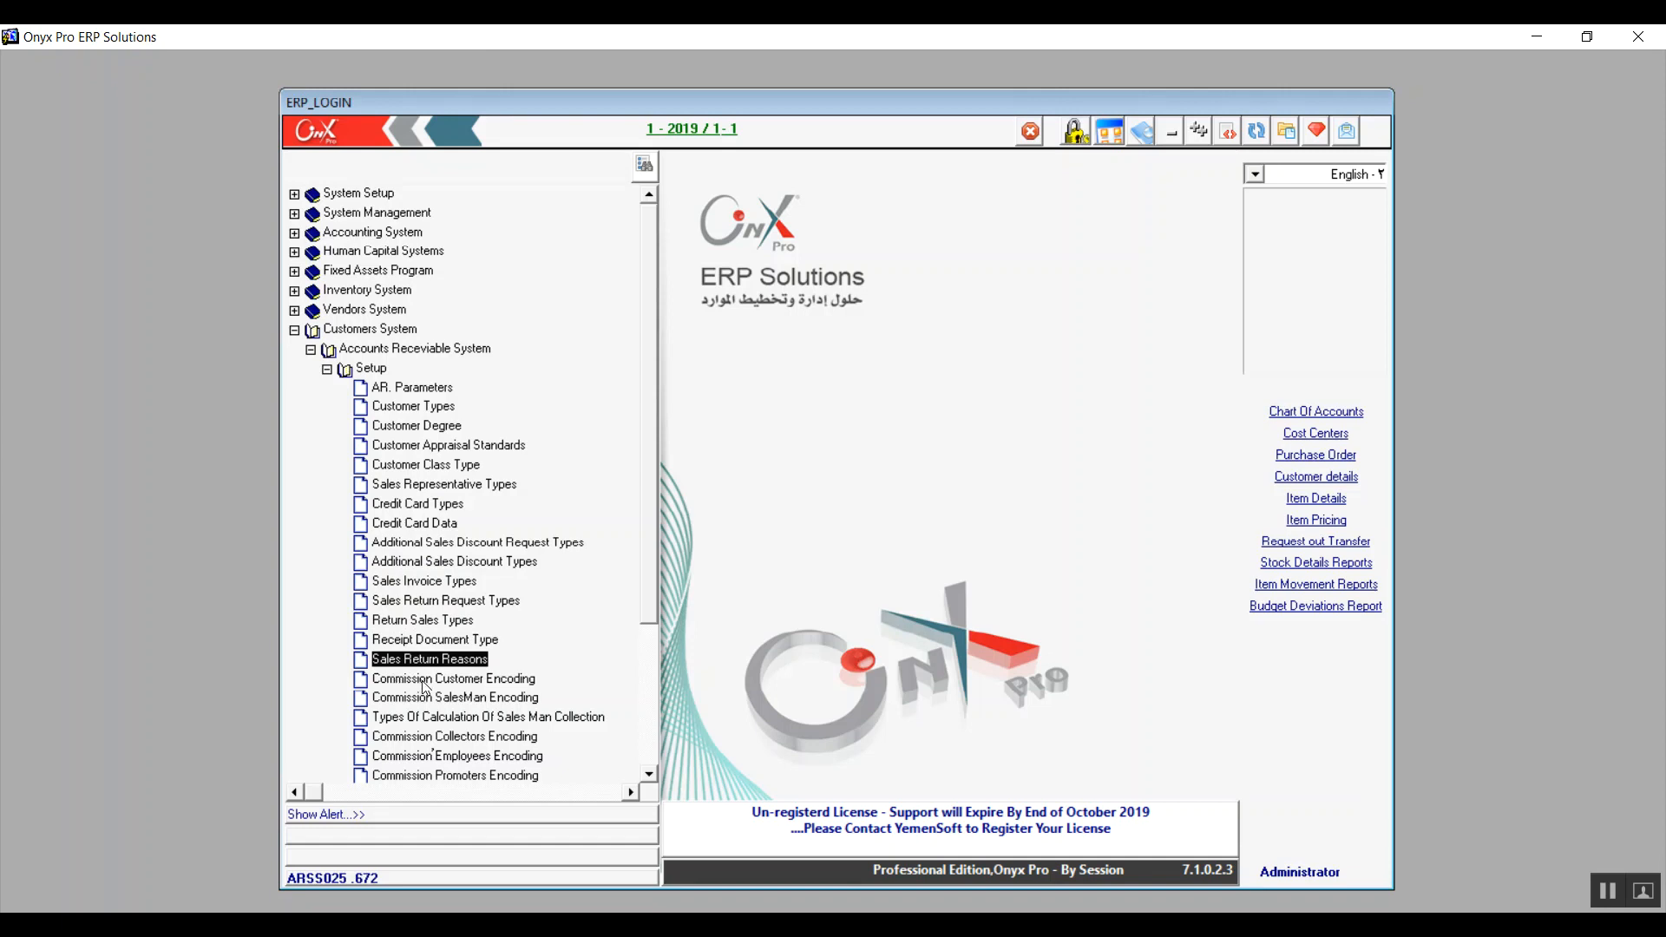
Look through the commission encoding entries in the Accounts Receivable setup, and open and close the Commission SalesMan Encoding form
{"action": "left_click_drag", "start_coordinate": [649, 596], "coordinate": [647, 730]}
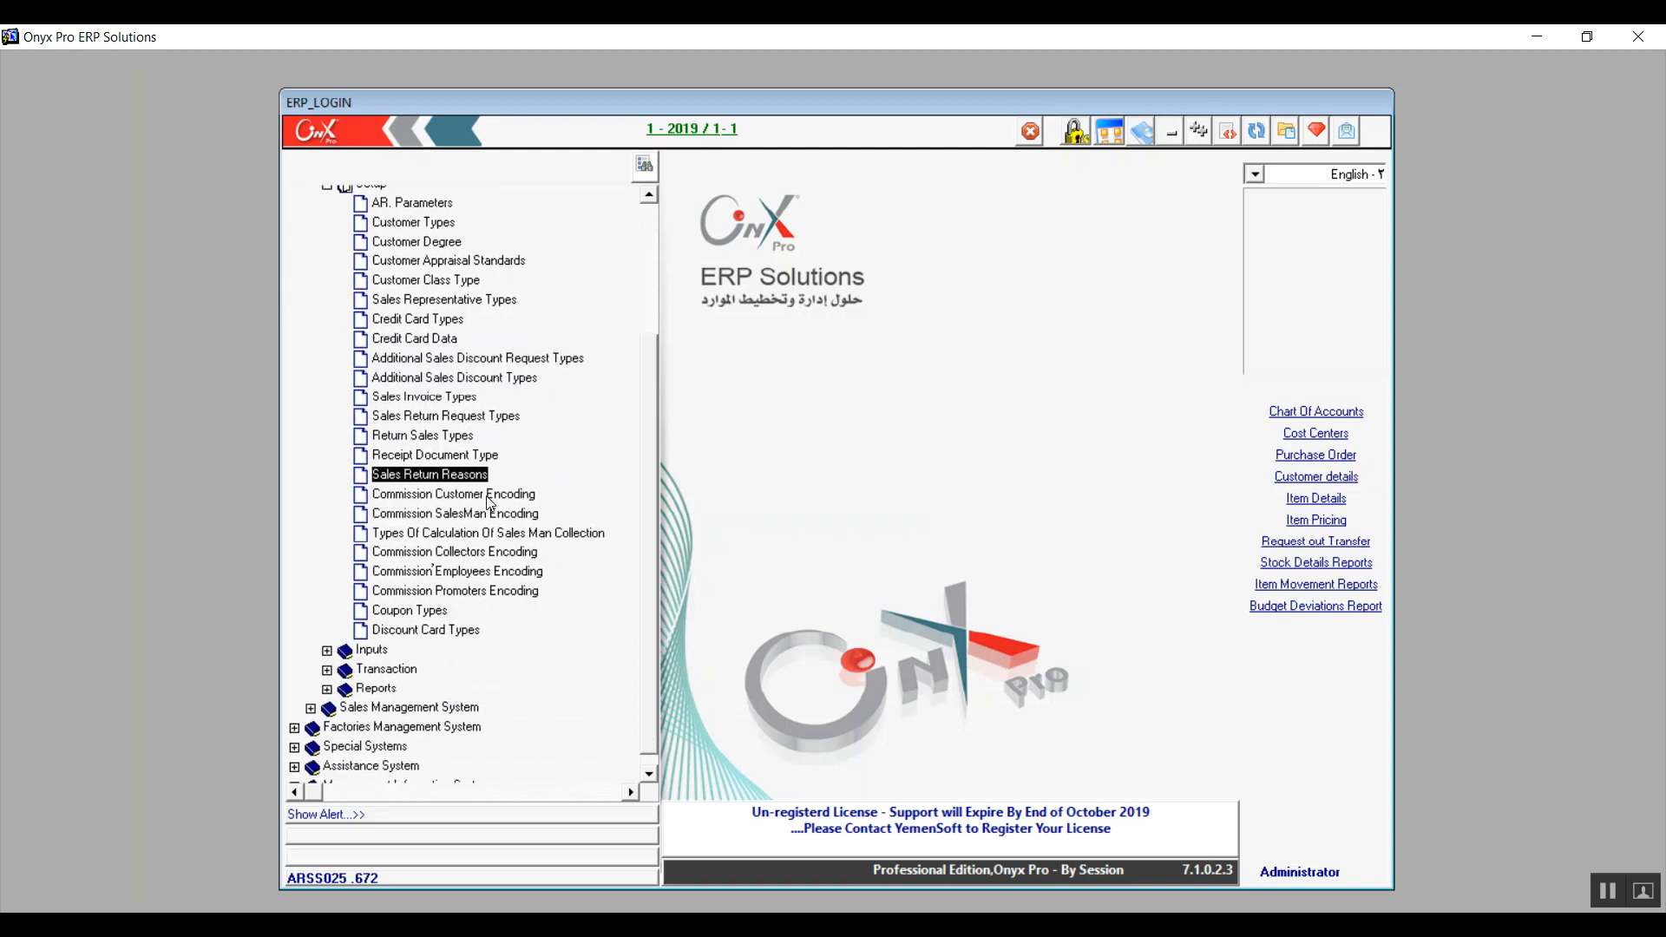
{"action": "left_click", "coordinate": [488, 496]}
{"action": "left_click", "coordinate": [487, 513]}
{"action": "left_click", "coordinate": [487, 535]}
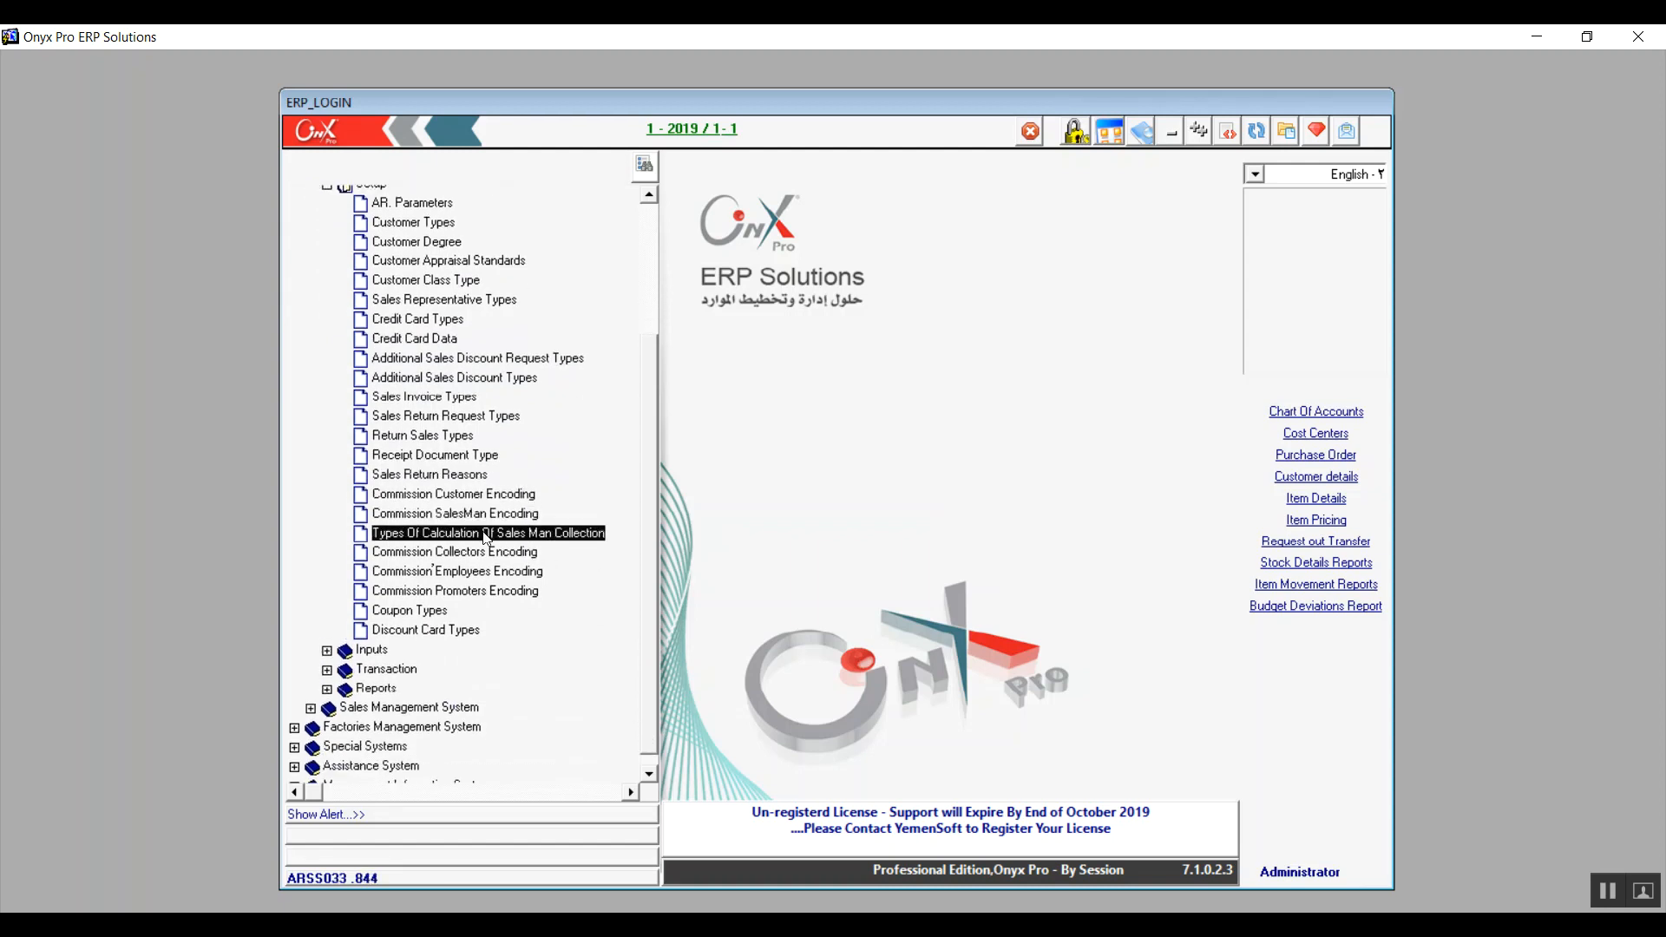
{"action": "left_click", "coordinate": [440, 496]}
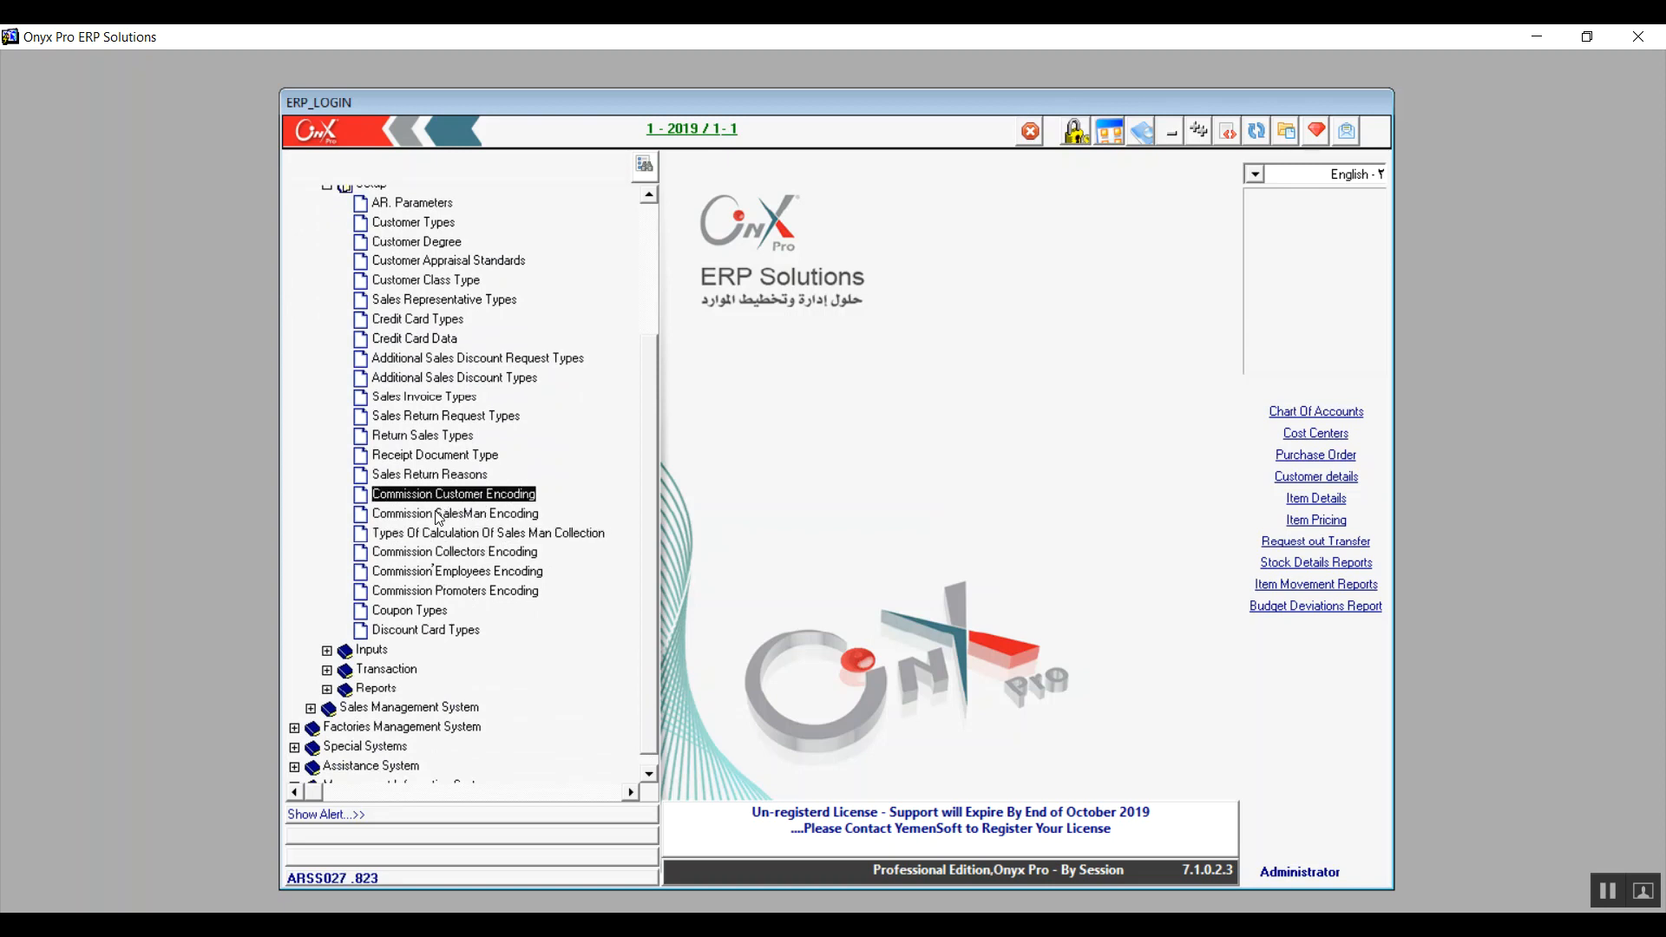
{"action": "left_click", "coordinate": [440, 517]}
{"action": "double_click", "coordinate": [438, 515]}
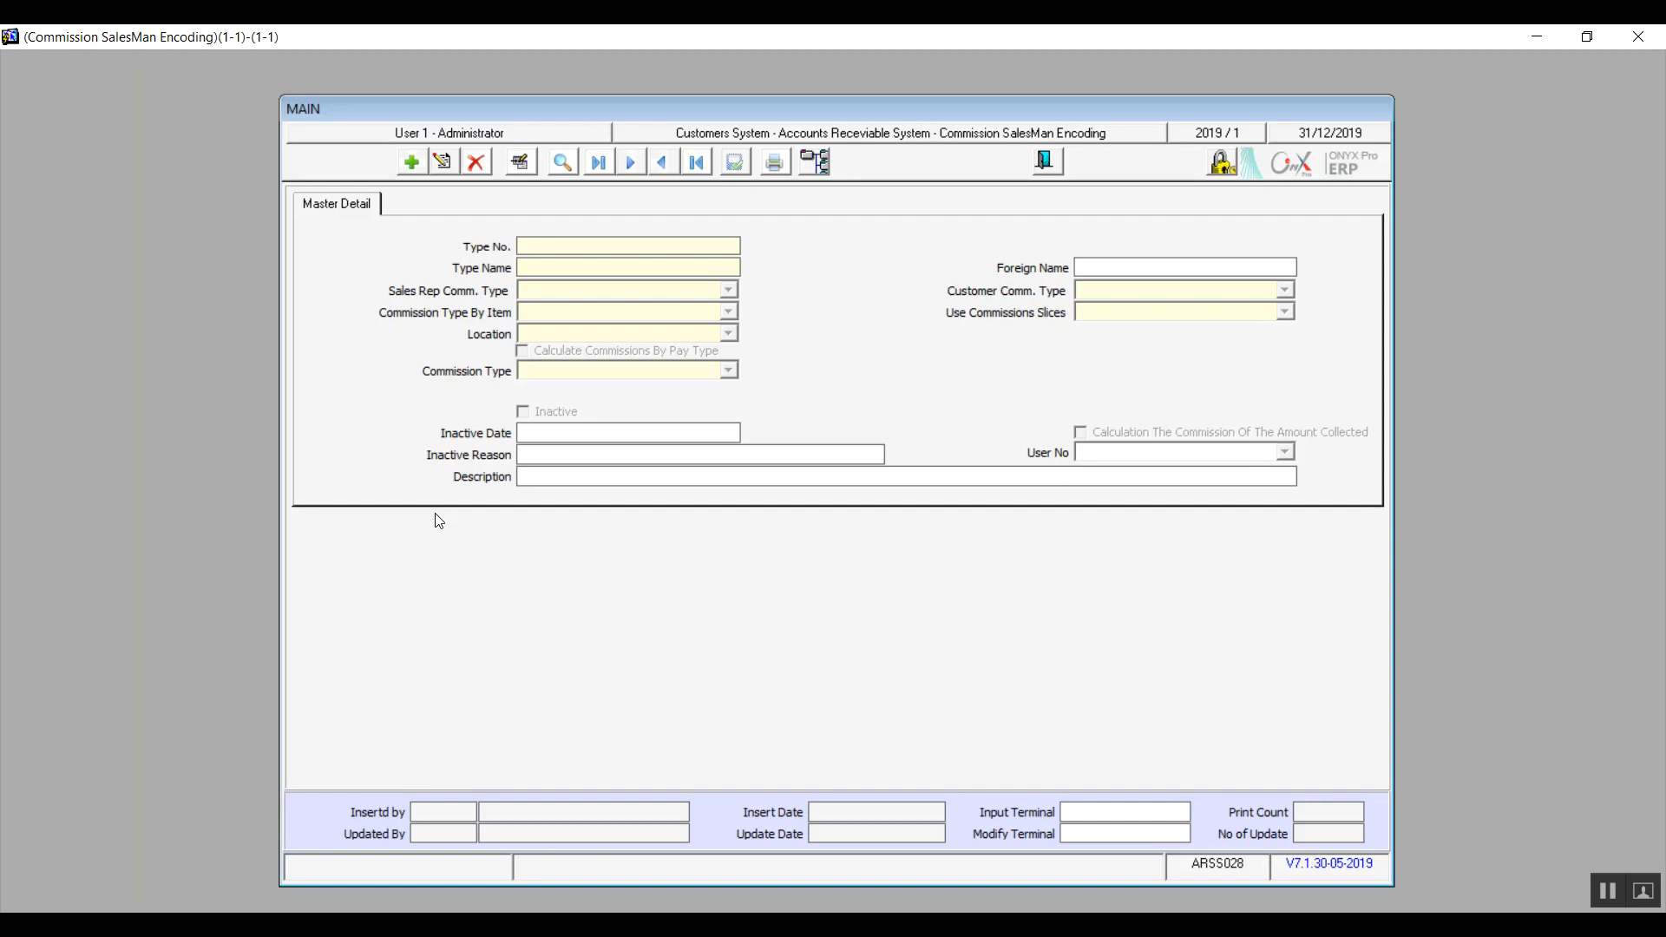
{"action": "left_click", "coordinate": [1045, 161]}
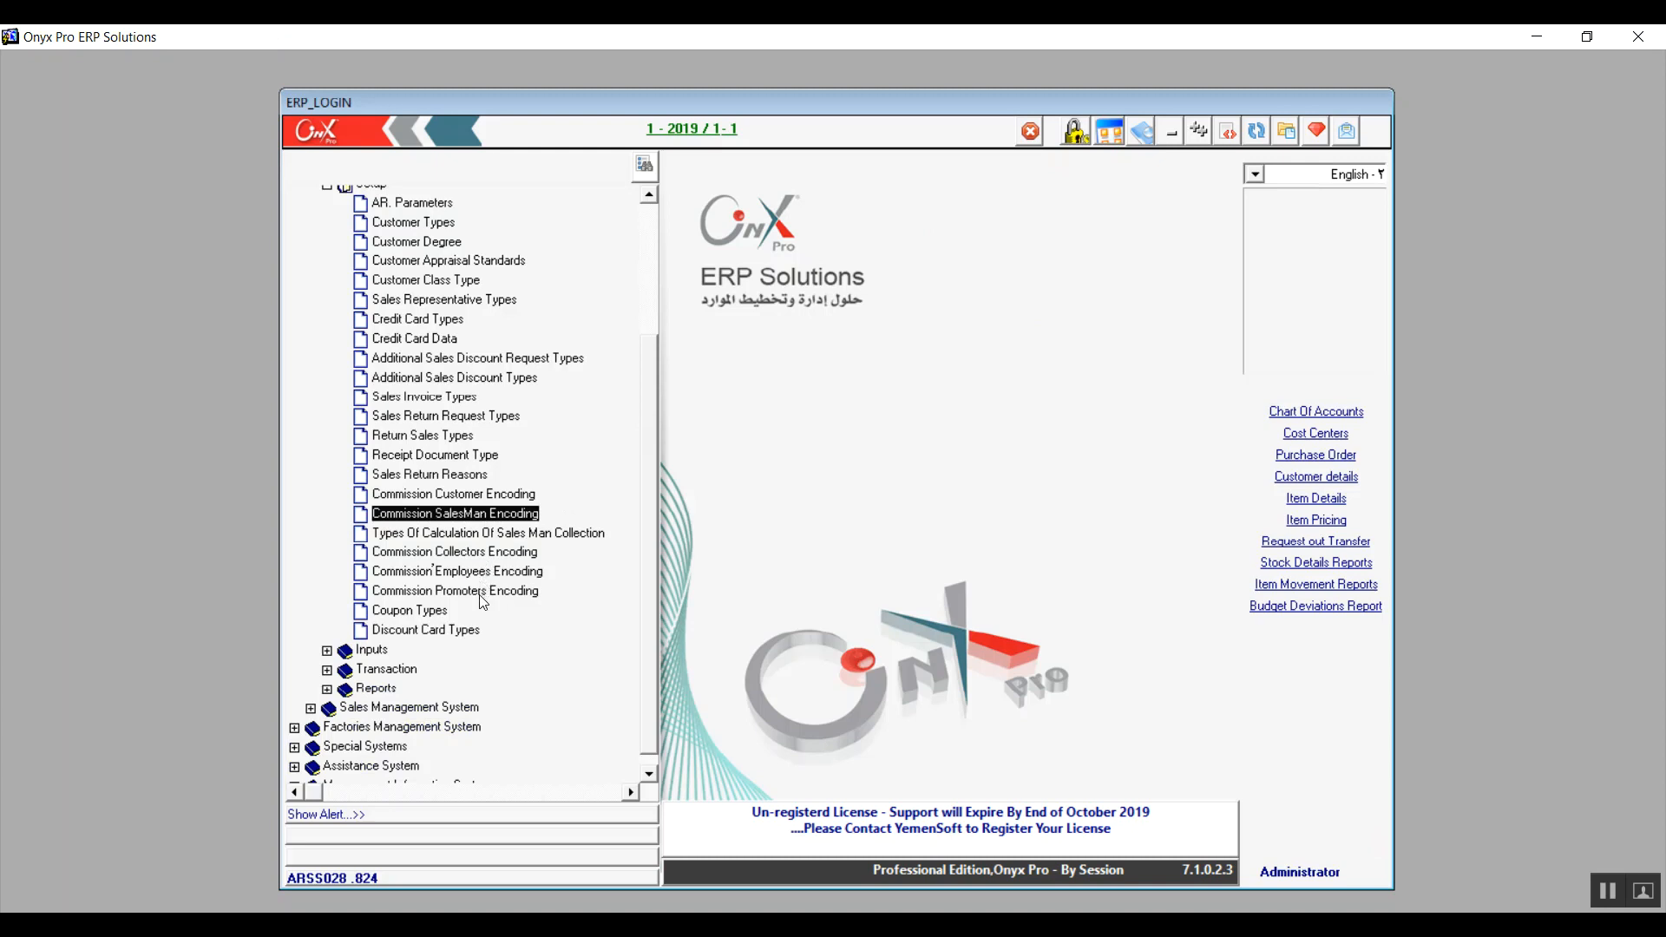
Open the Commission SalesMan Encoding form and start a new General type named "No 1" with foreign name "No1"
{"action": "double_click", "coordinate": [491, 515]}
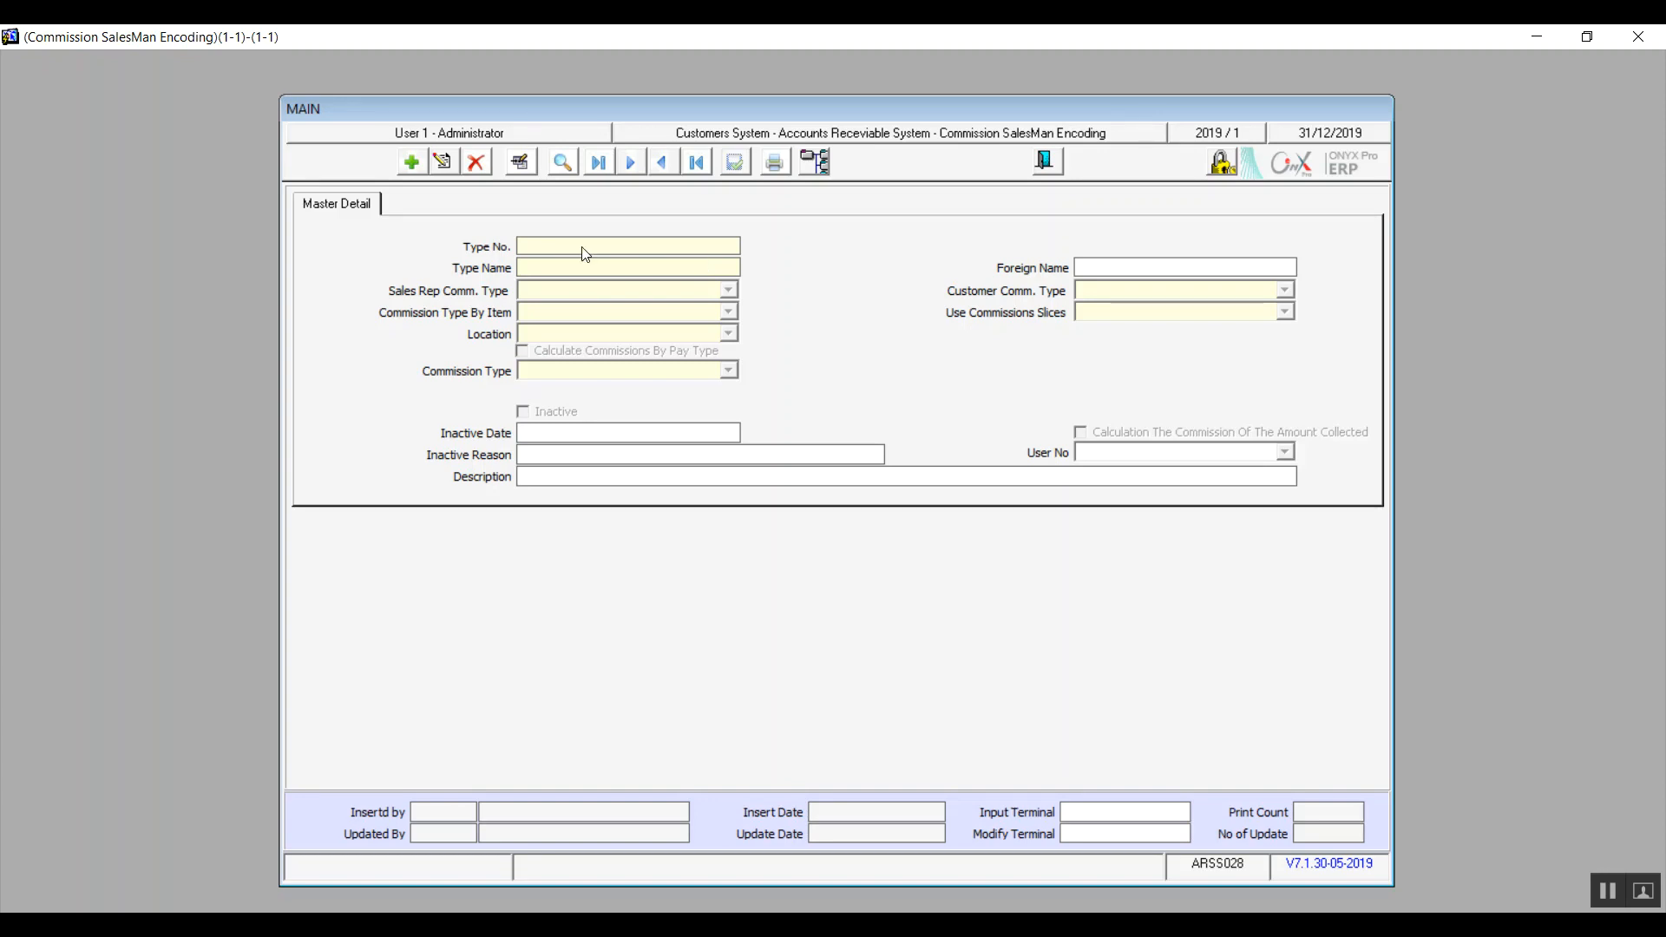
{"action": "left_click", "coordinate": [410, 163]}
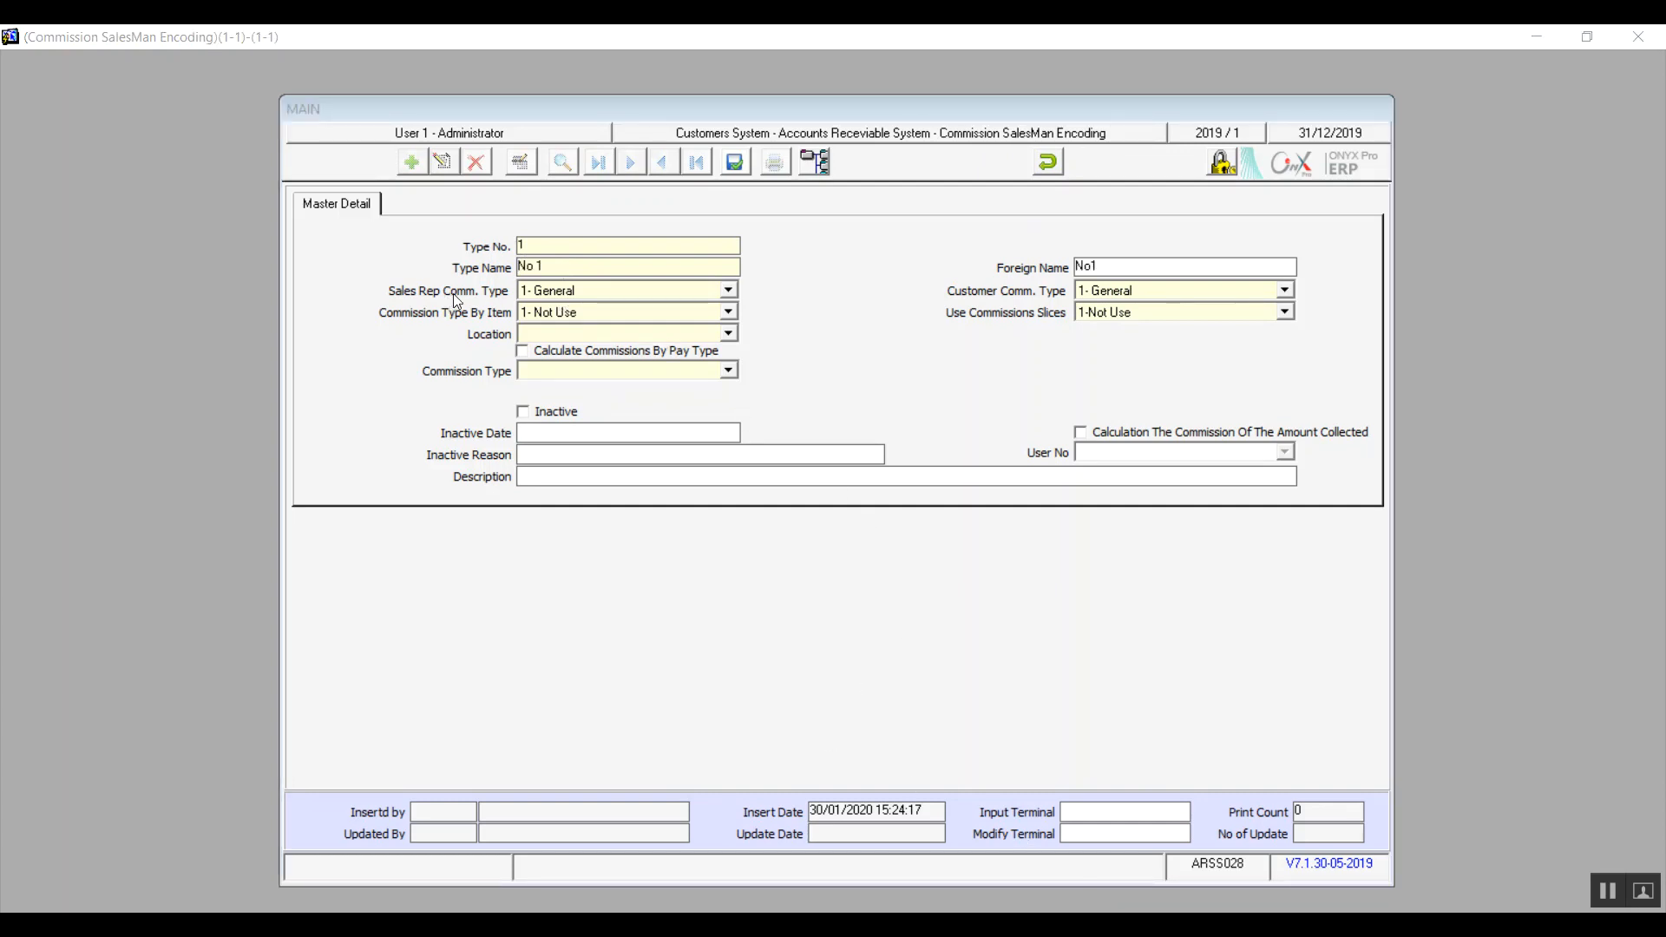
{"action": "left_click", "coordinate": [635, 295]}
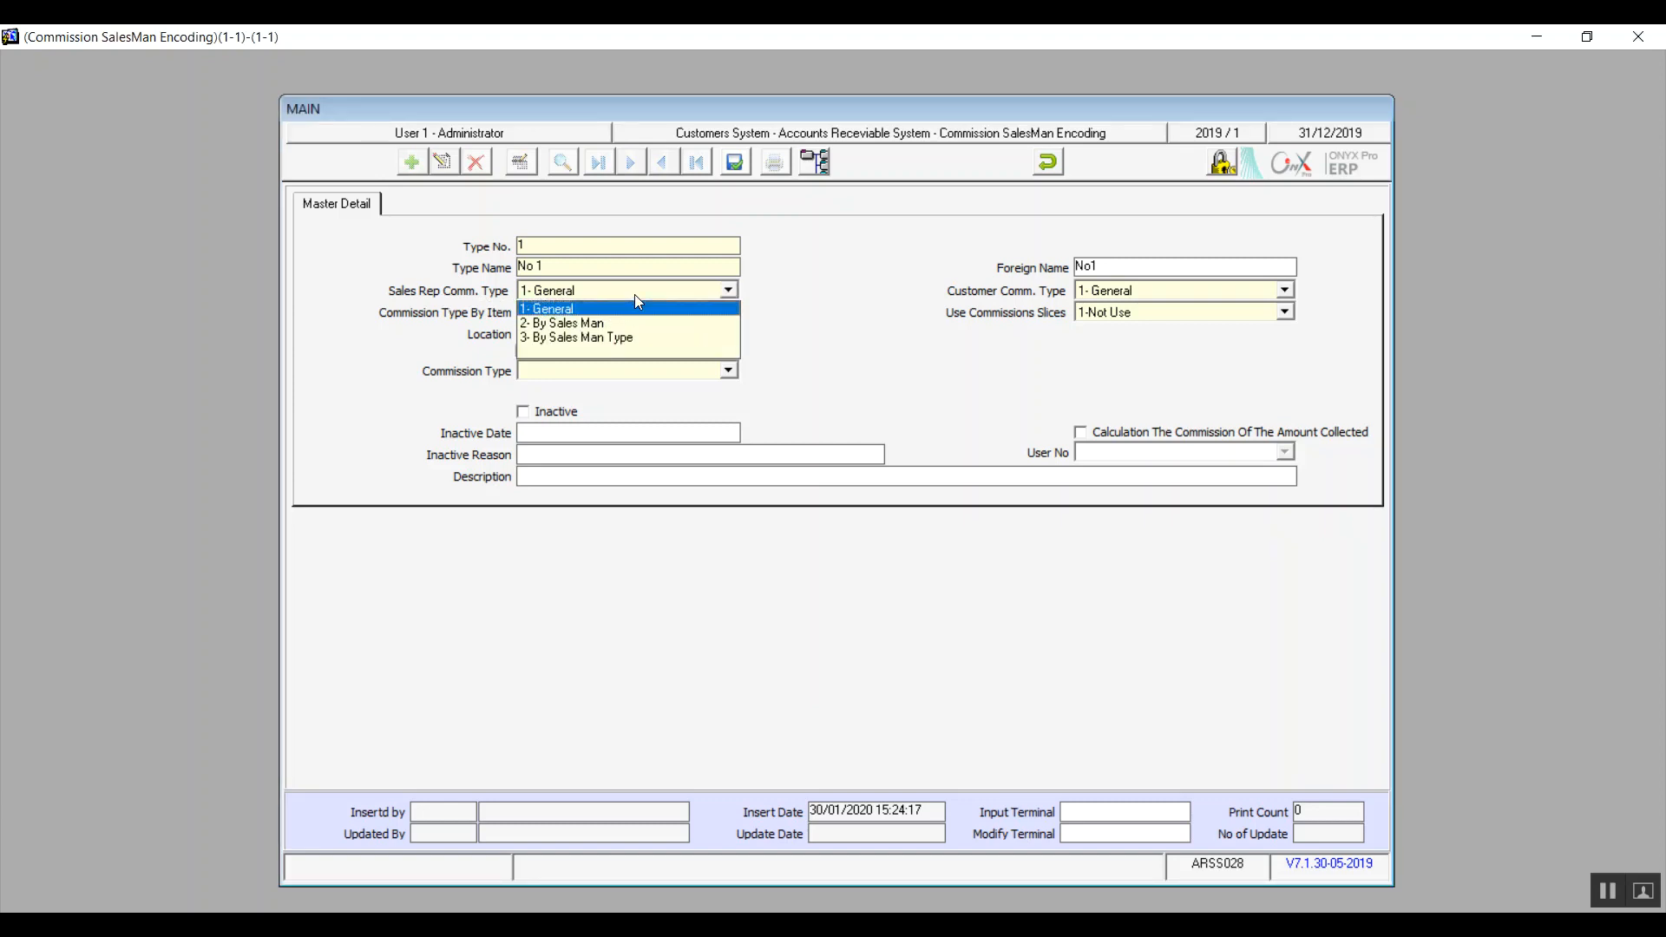
{"action": "left_click", "coordinate": [575, 309]}
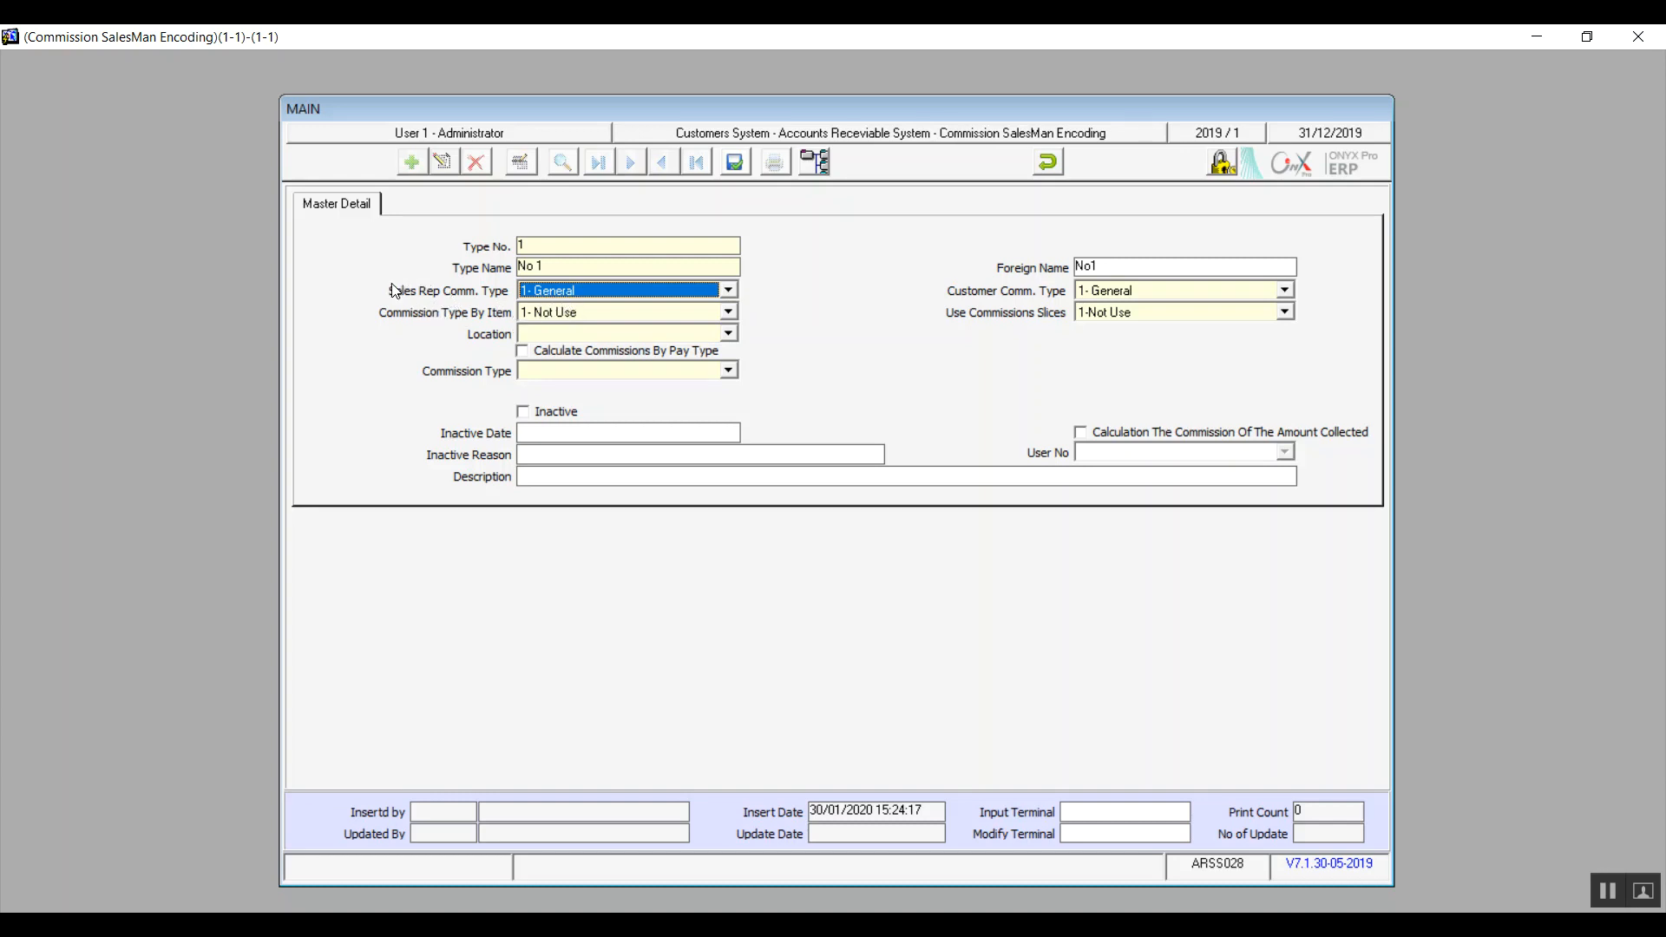
Try the By Sales Man and By Sales Man Type options for the sales rep commission type, and return it to General
{"action": "left_click", "coordinate": [589, 294]}
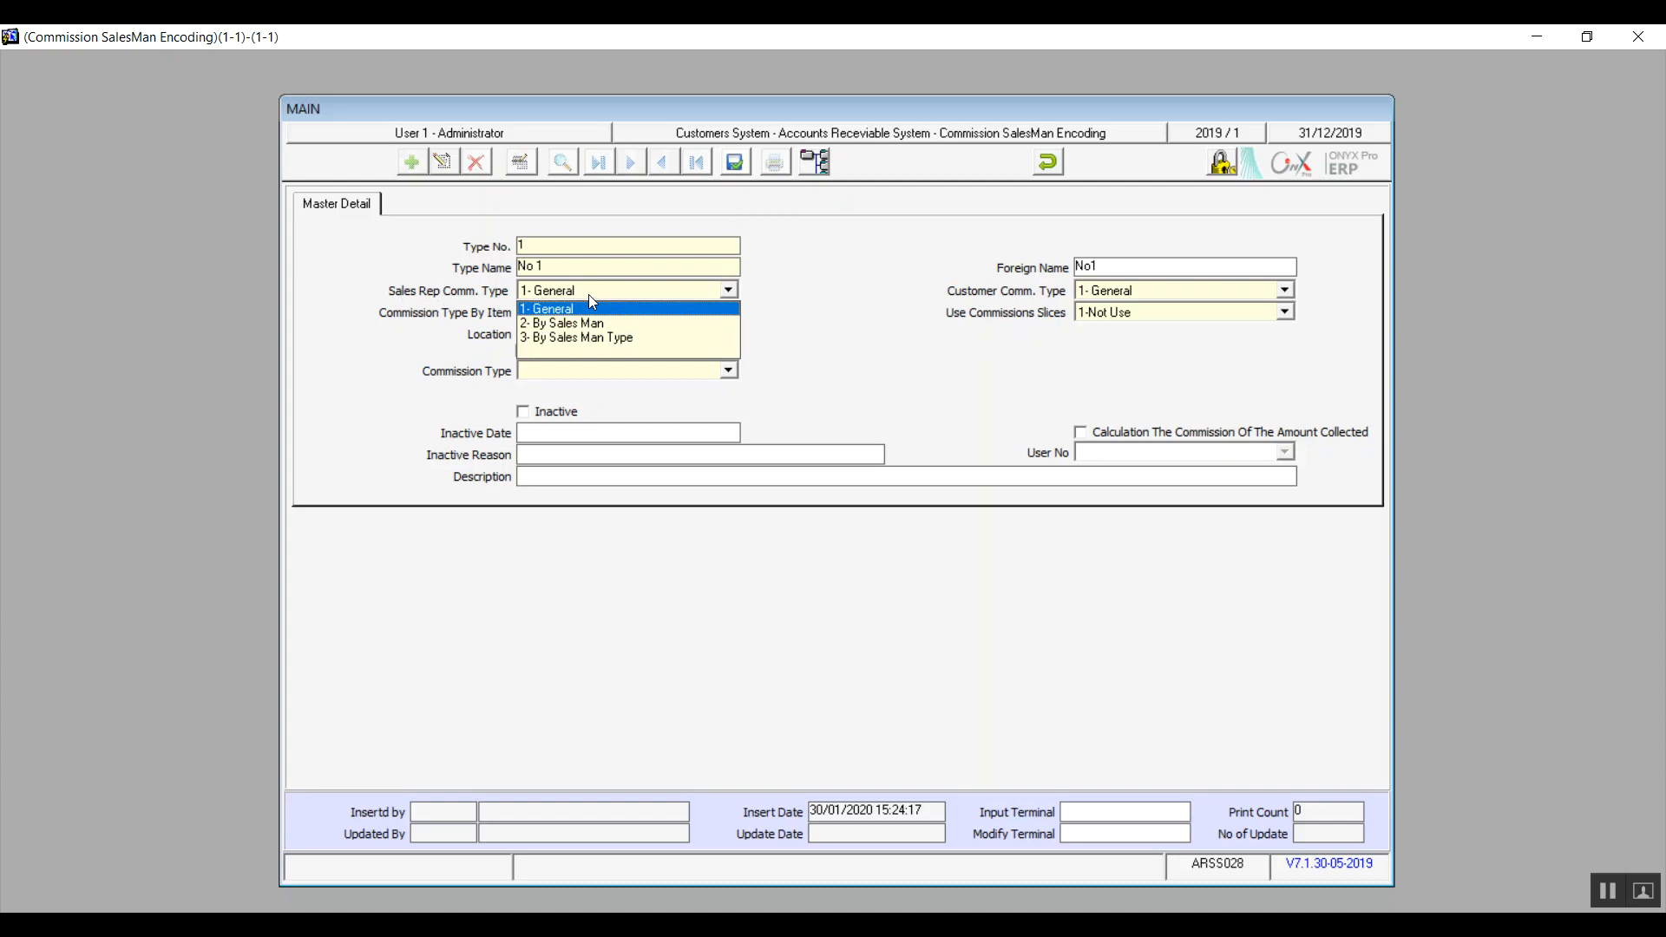
{"action": "left_click", "coordinate": [599, 323]}
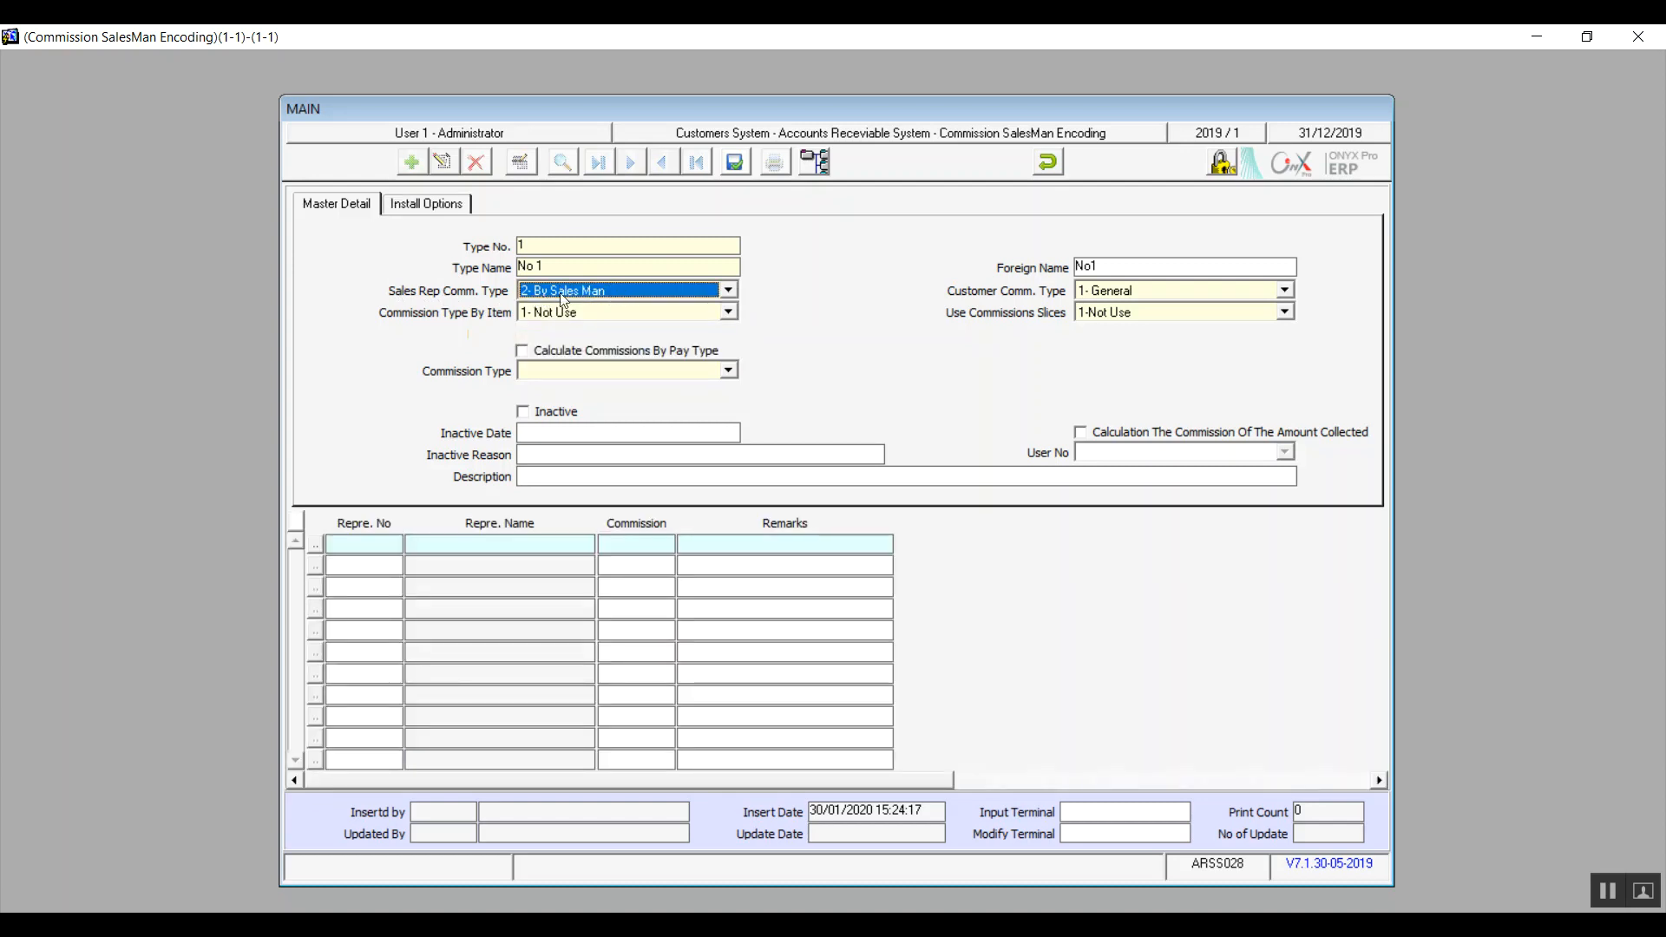
{"action": "left_click", "coordinate": [596, 296]}
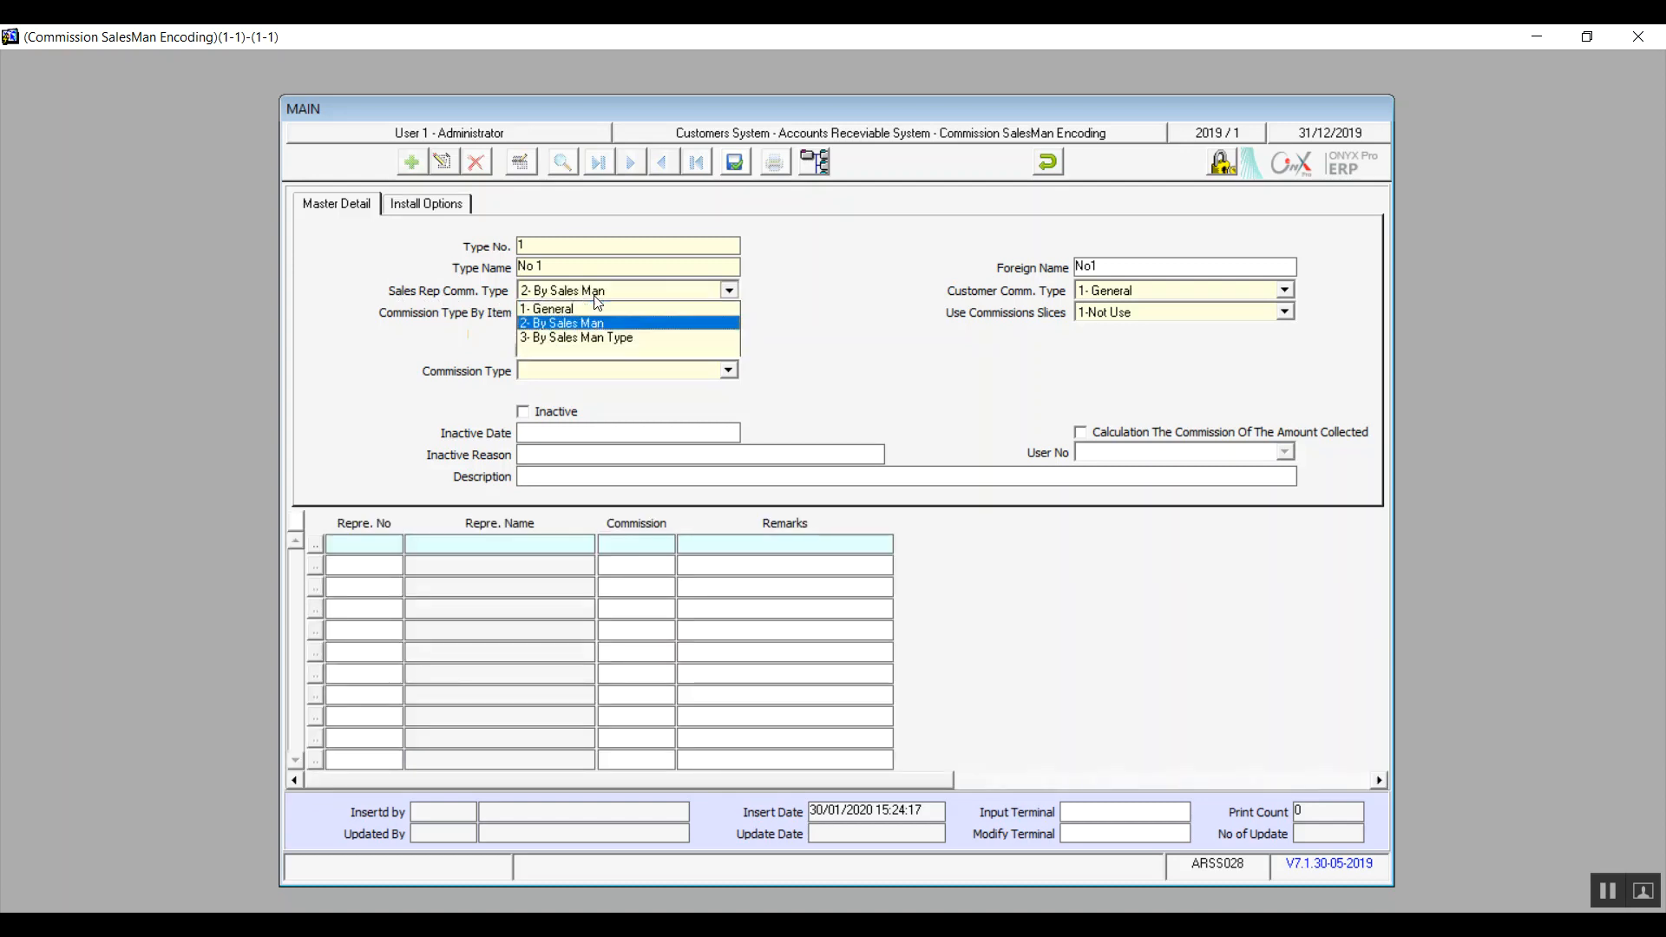
{"action": "left_click", "coordinate": [587, 338]}
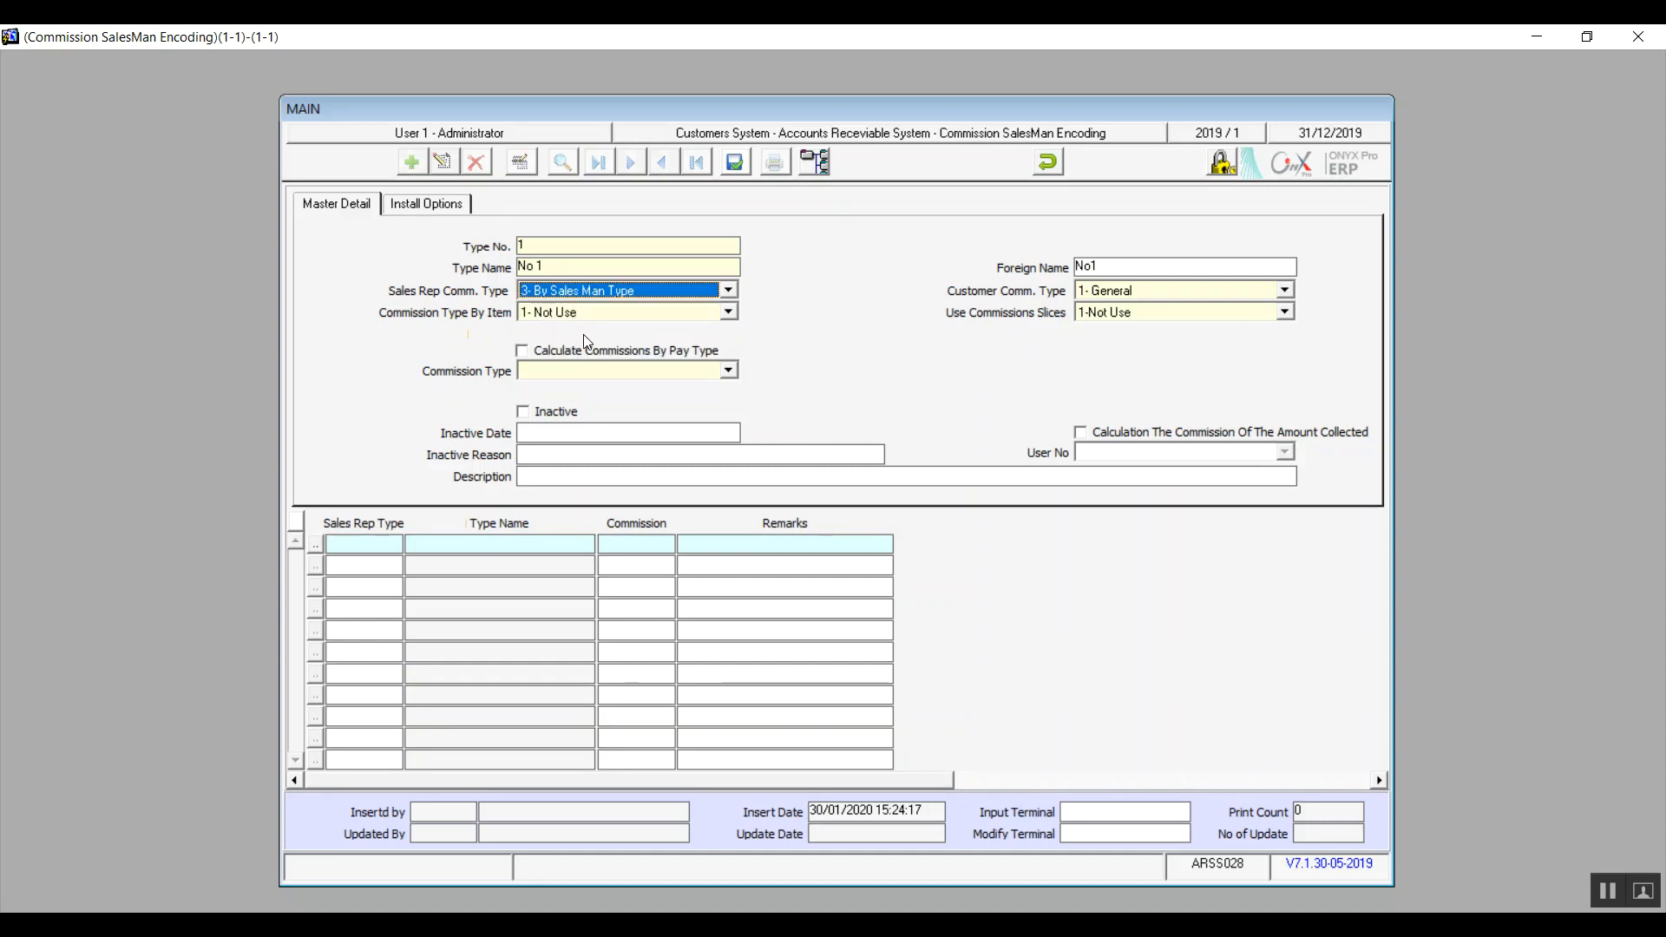
{"action": "left_click", "coordinate": [680, 295]}
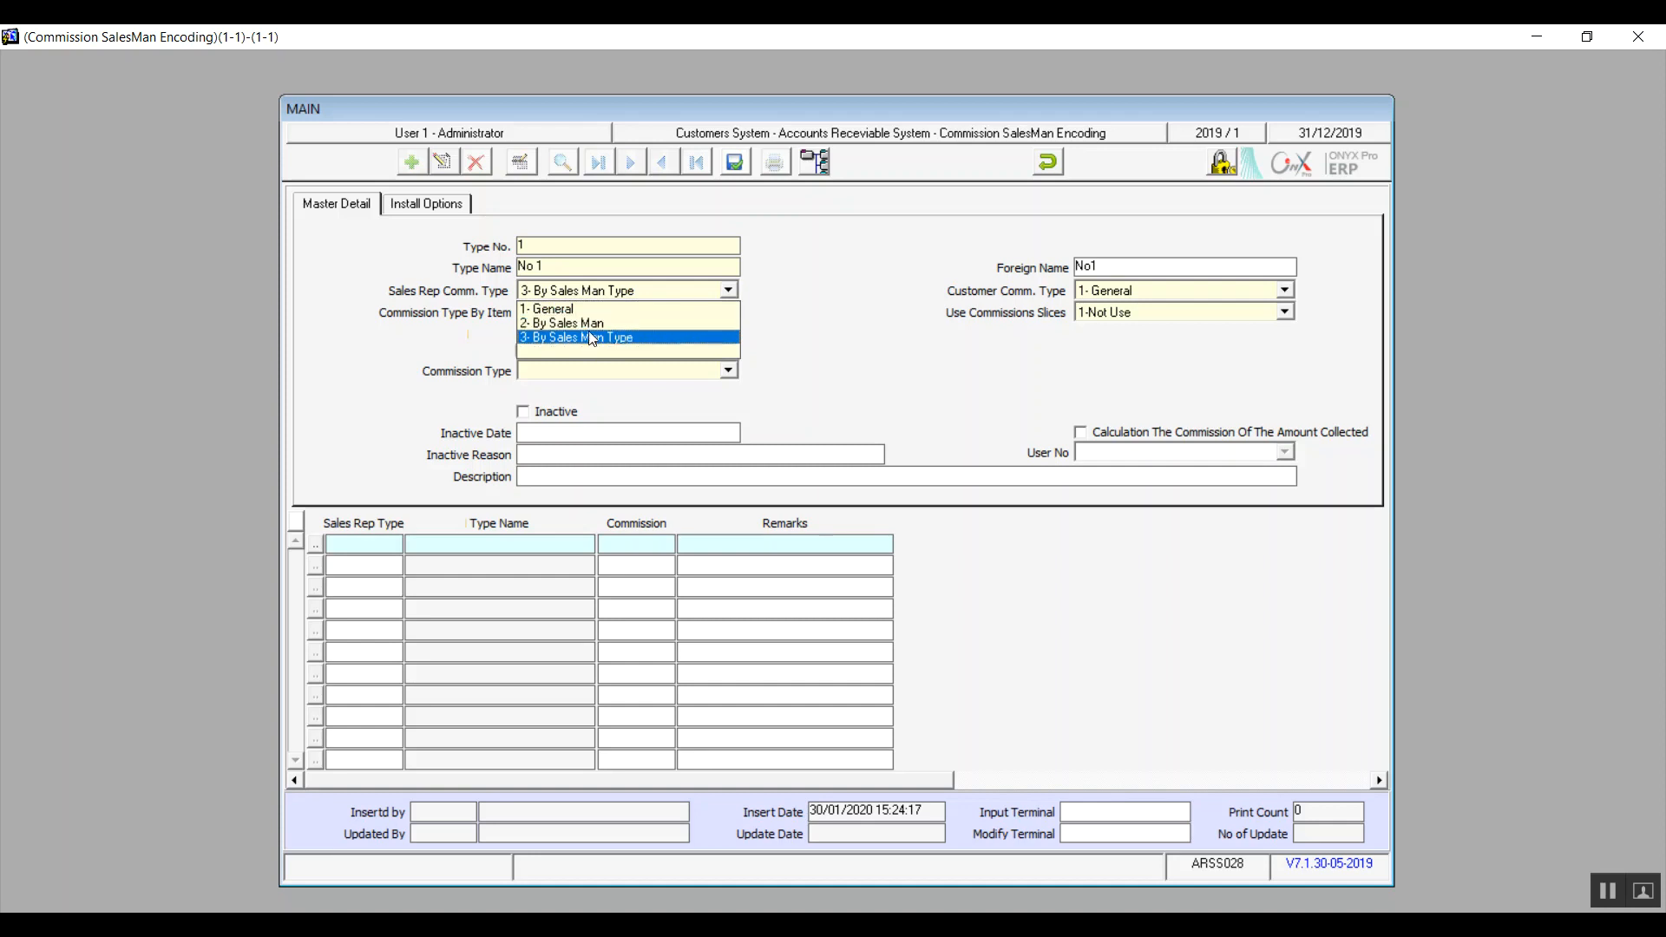
{"action": "left_click", "coordinate": [580, 311]}
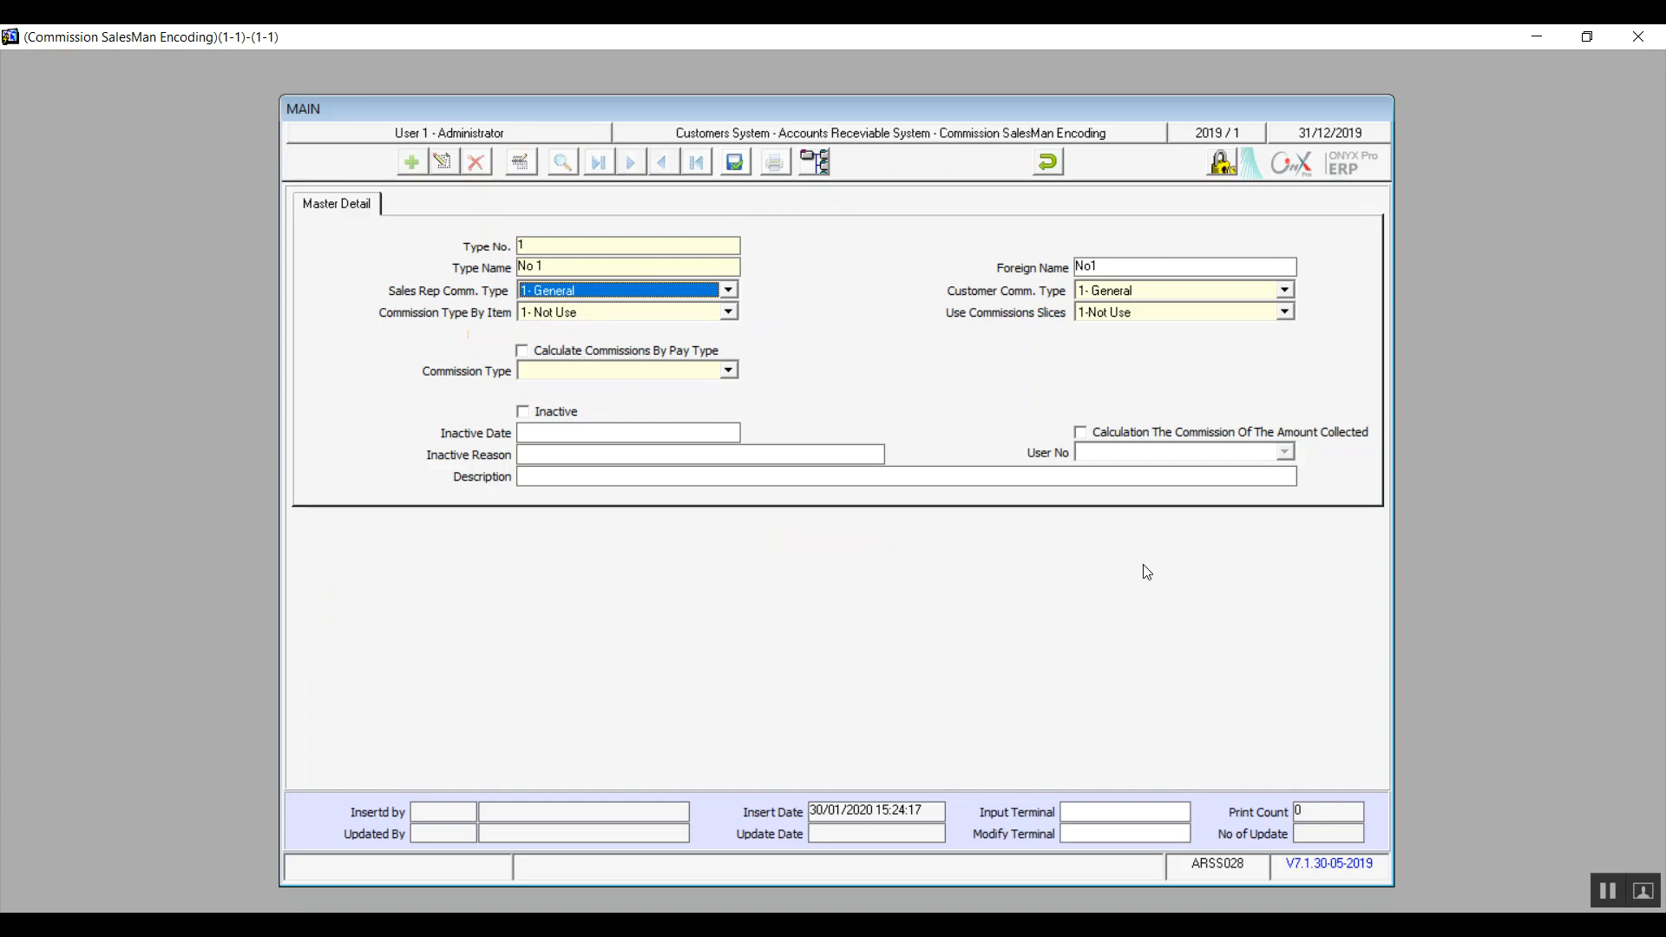
Set the sales rep commission type to By Sales Man and add the listed representative to the first detail row
{"action": "left_click", "coordinate": [734, 289]}
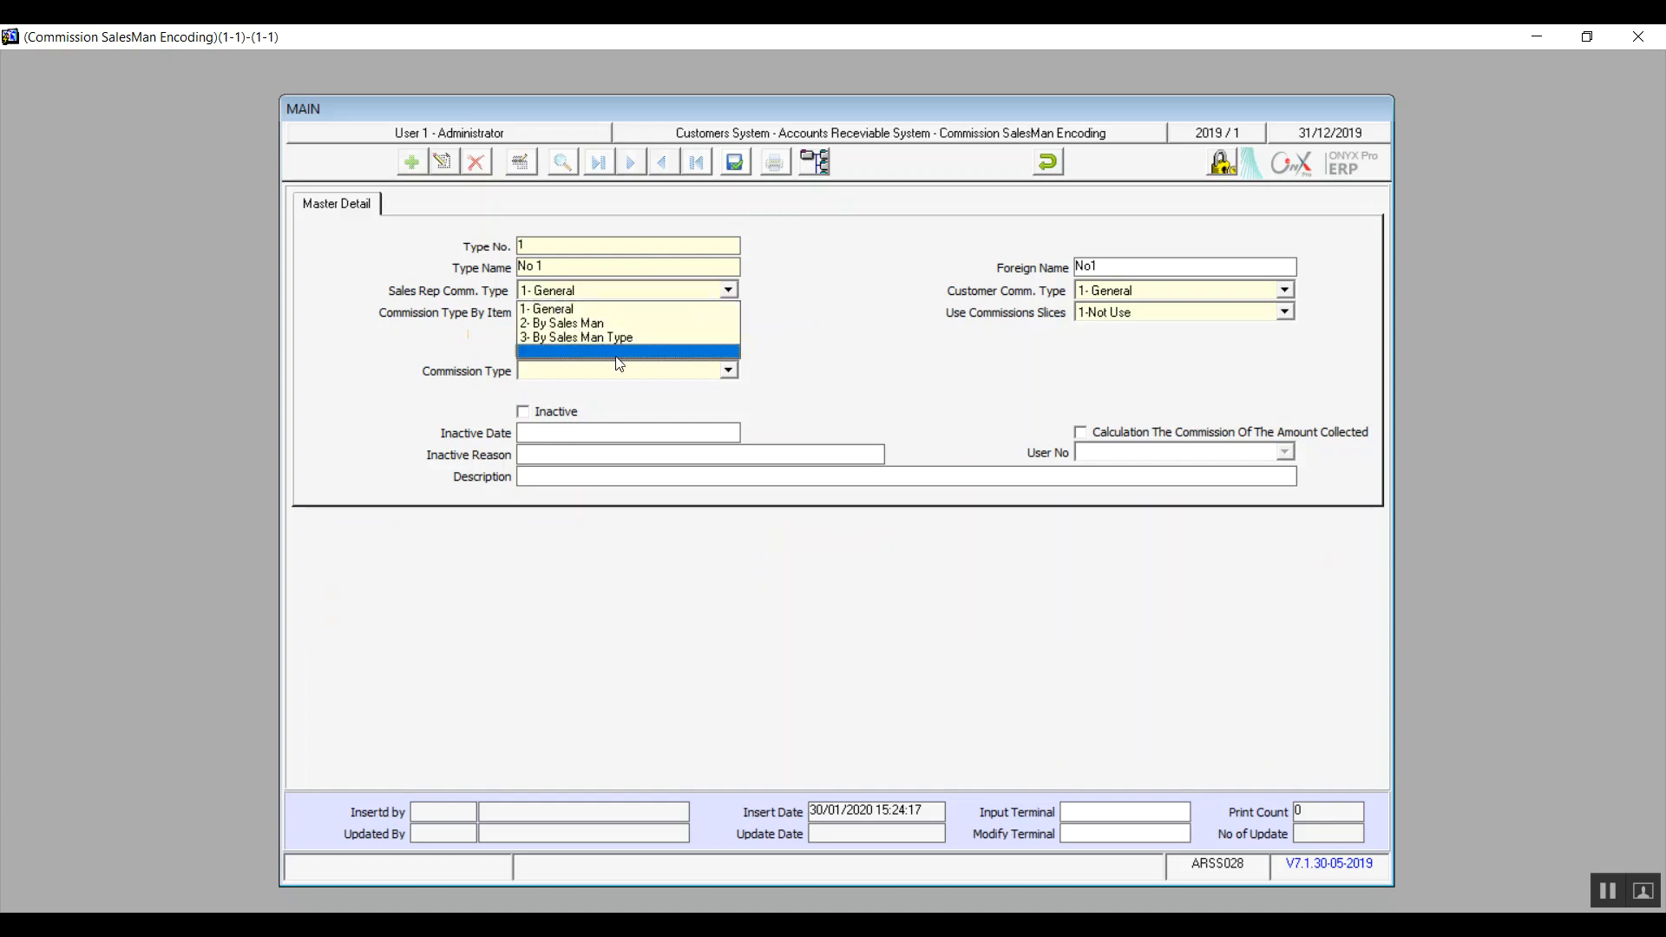
{"action": "left_click", "coordinate": [606, 323]}
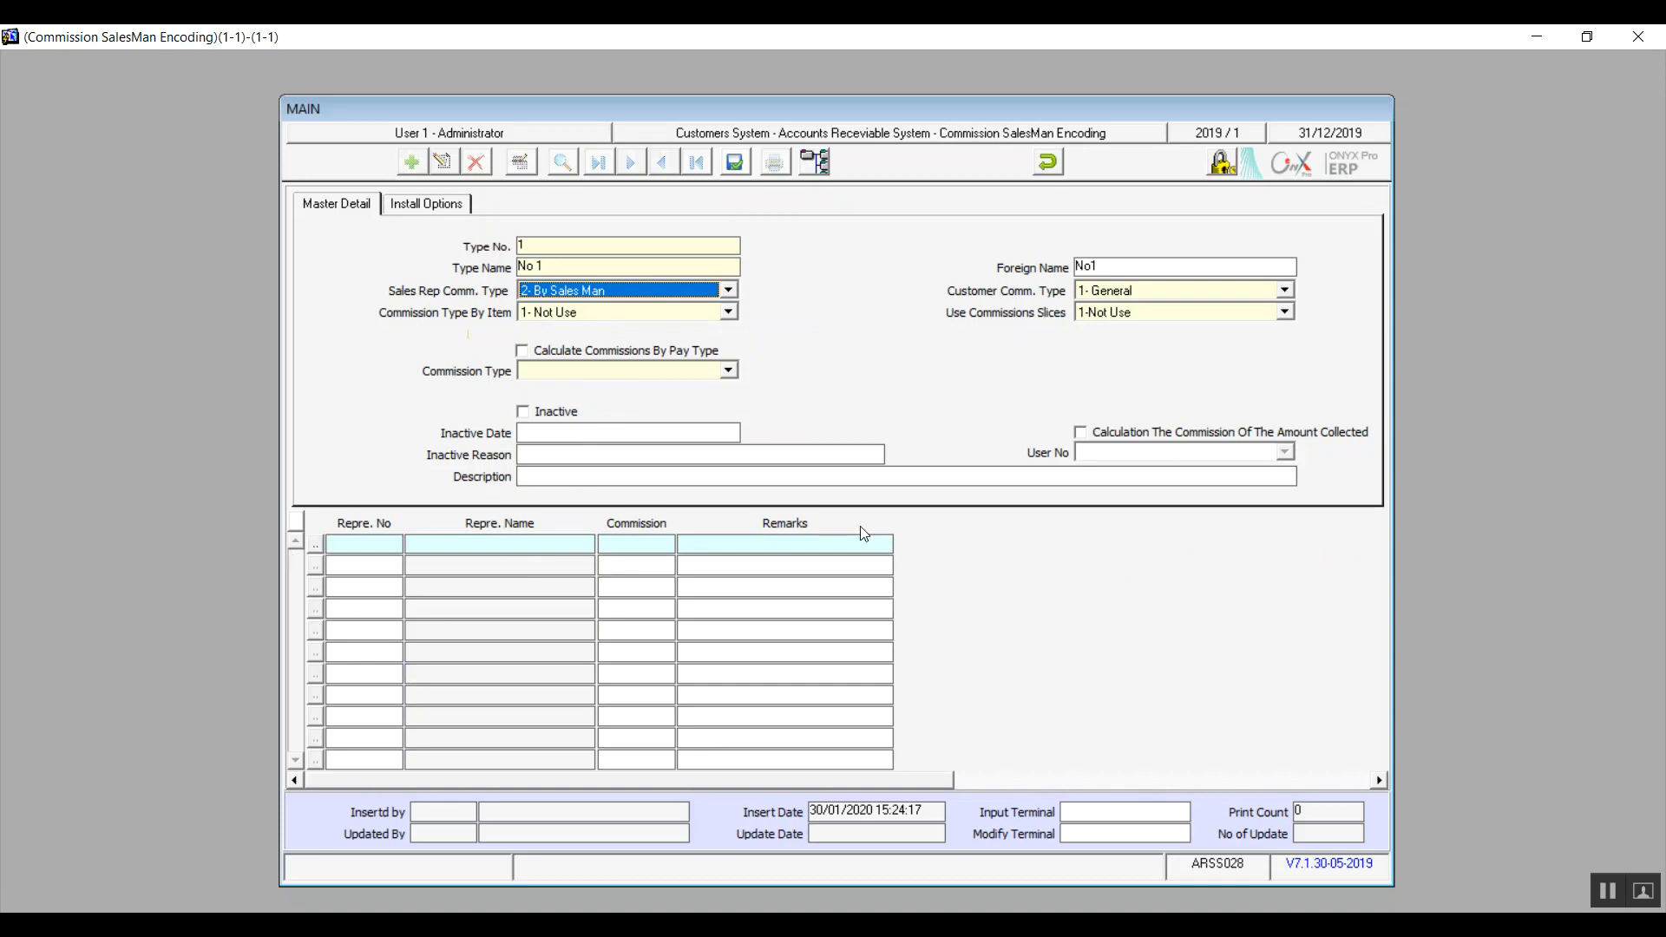
{"action": "left_click", "coordinate": [392, 547]}
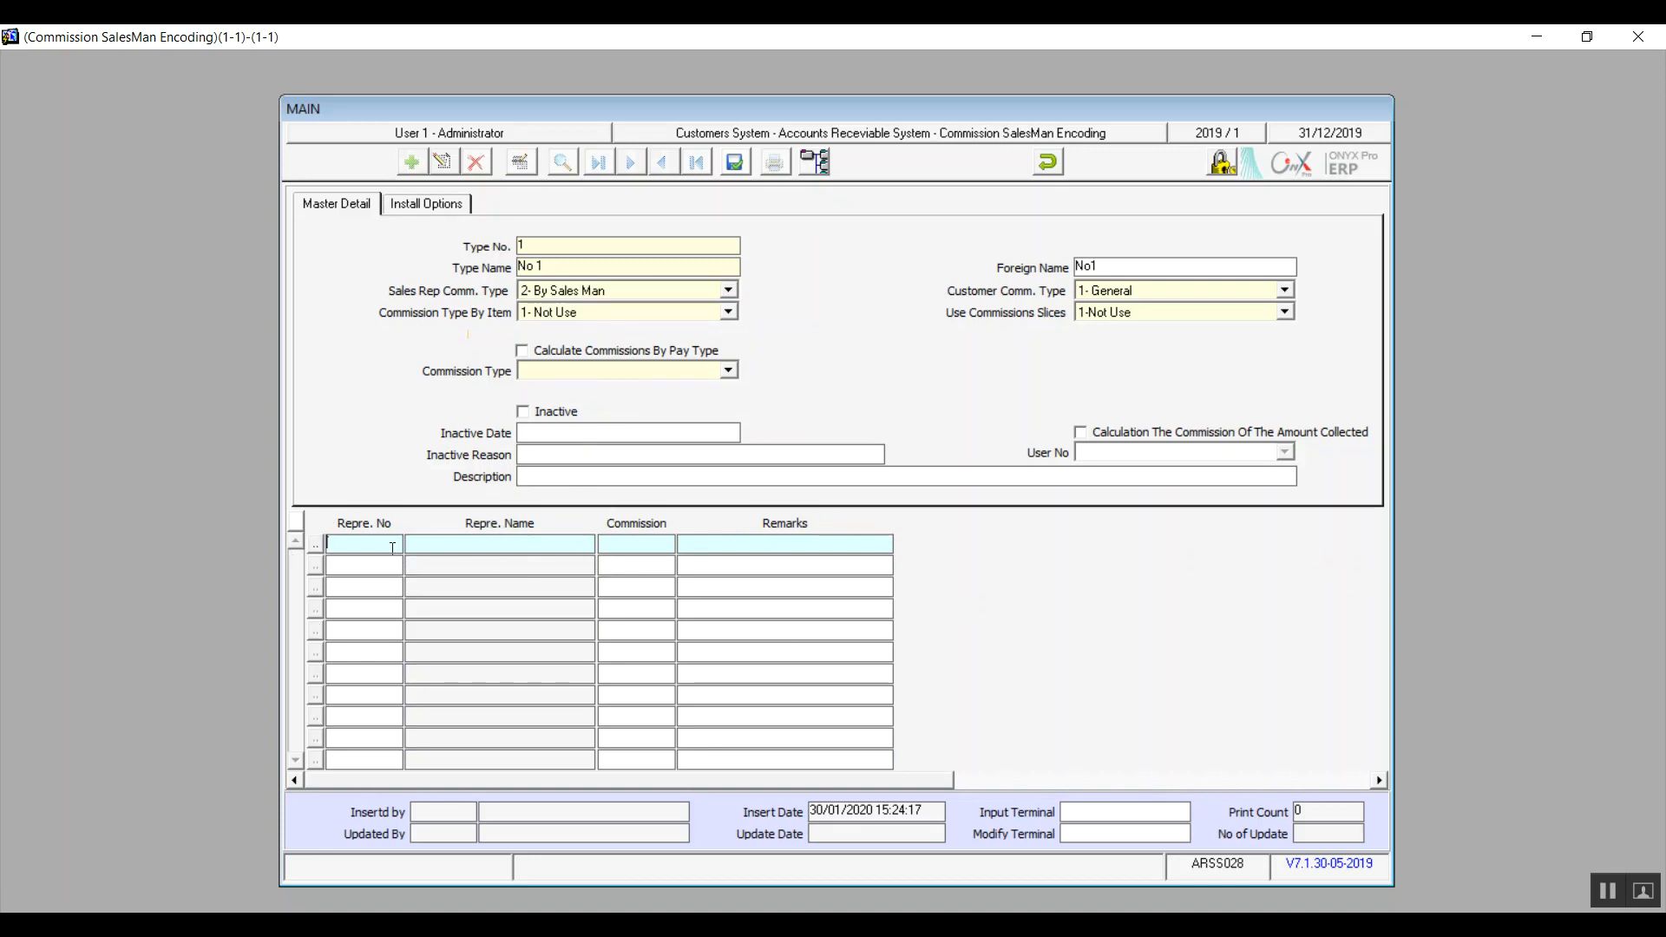
{"action": "double_click", "coordinate": [392, 547]}
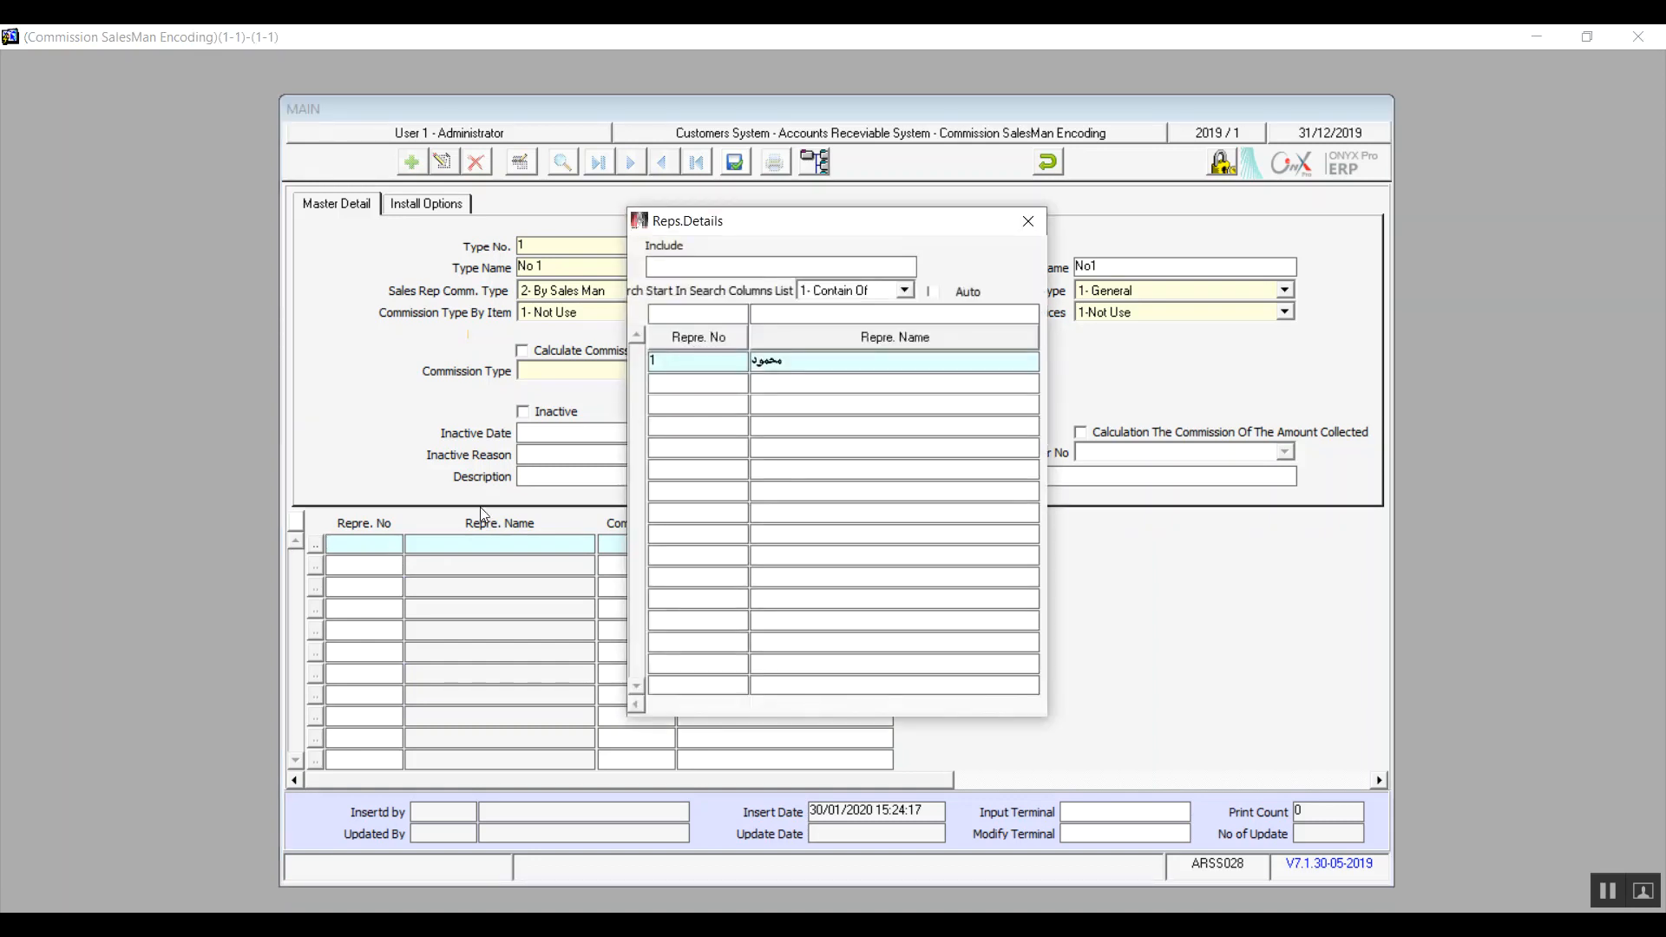
{"action": "double_click", "coordinate": [780, 362]}
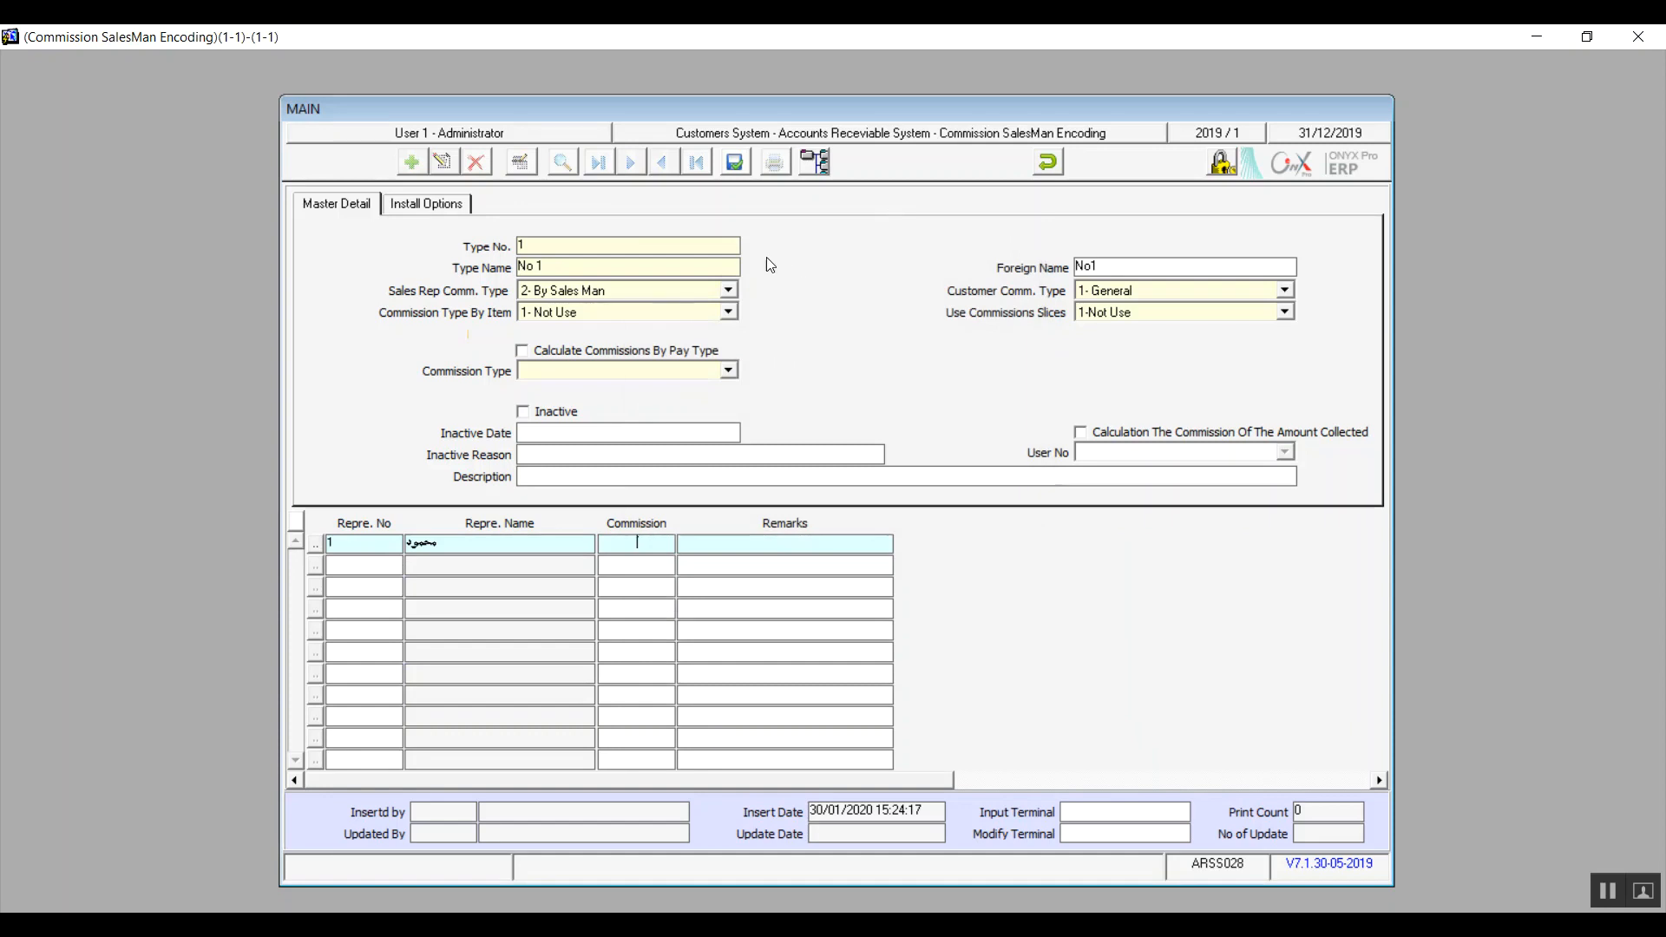
Set the sales rep commission type to By Sales Man Type and add "R type 1" to the first detail row
{"action": "left_click", "coordinate": [729, 290]}
{"action": "left_click", "coordinate": [642, 338]}
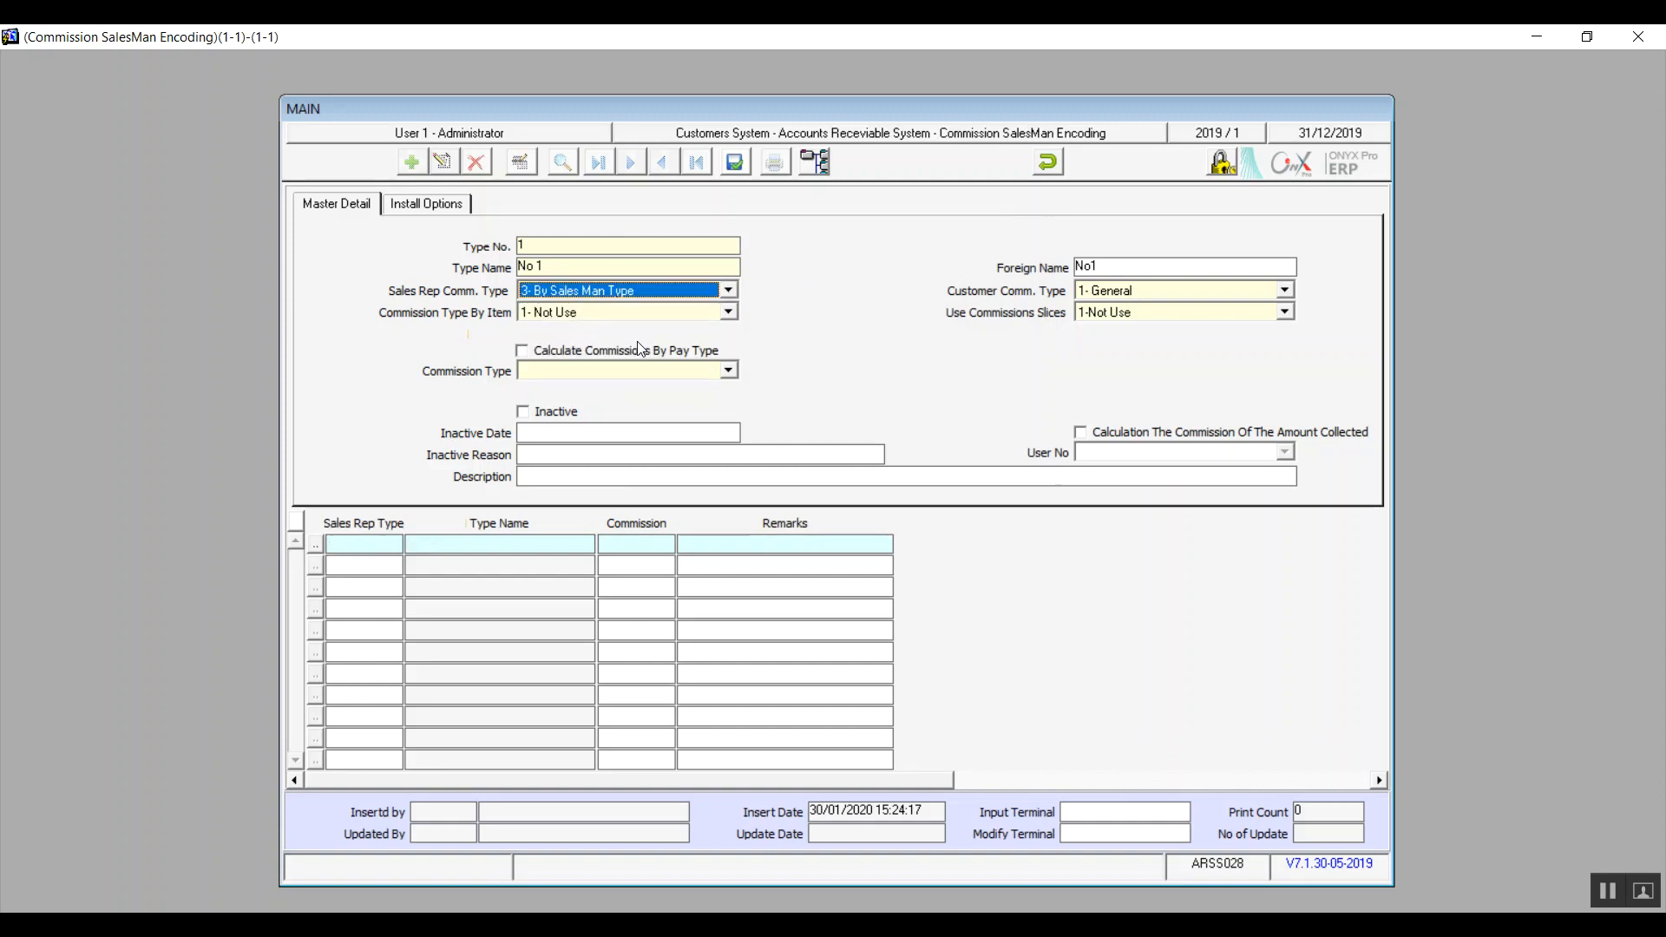
{"action": "left_click", "coordinate": [376, 543]}
{"action": "key", "text": "F9"}
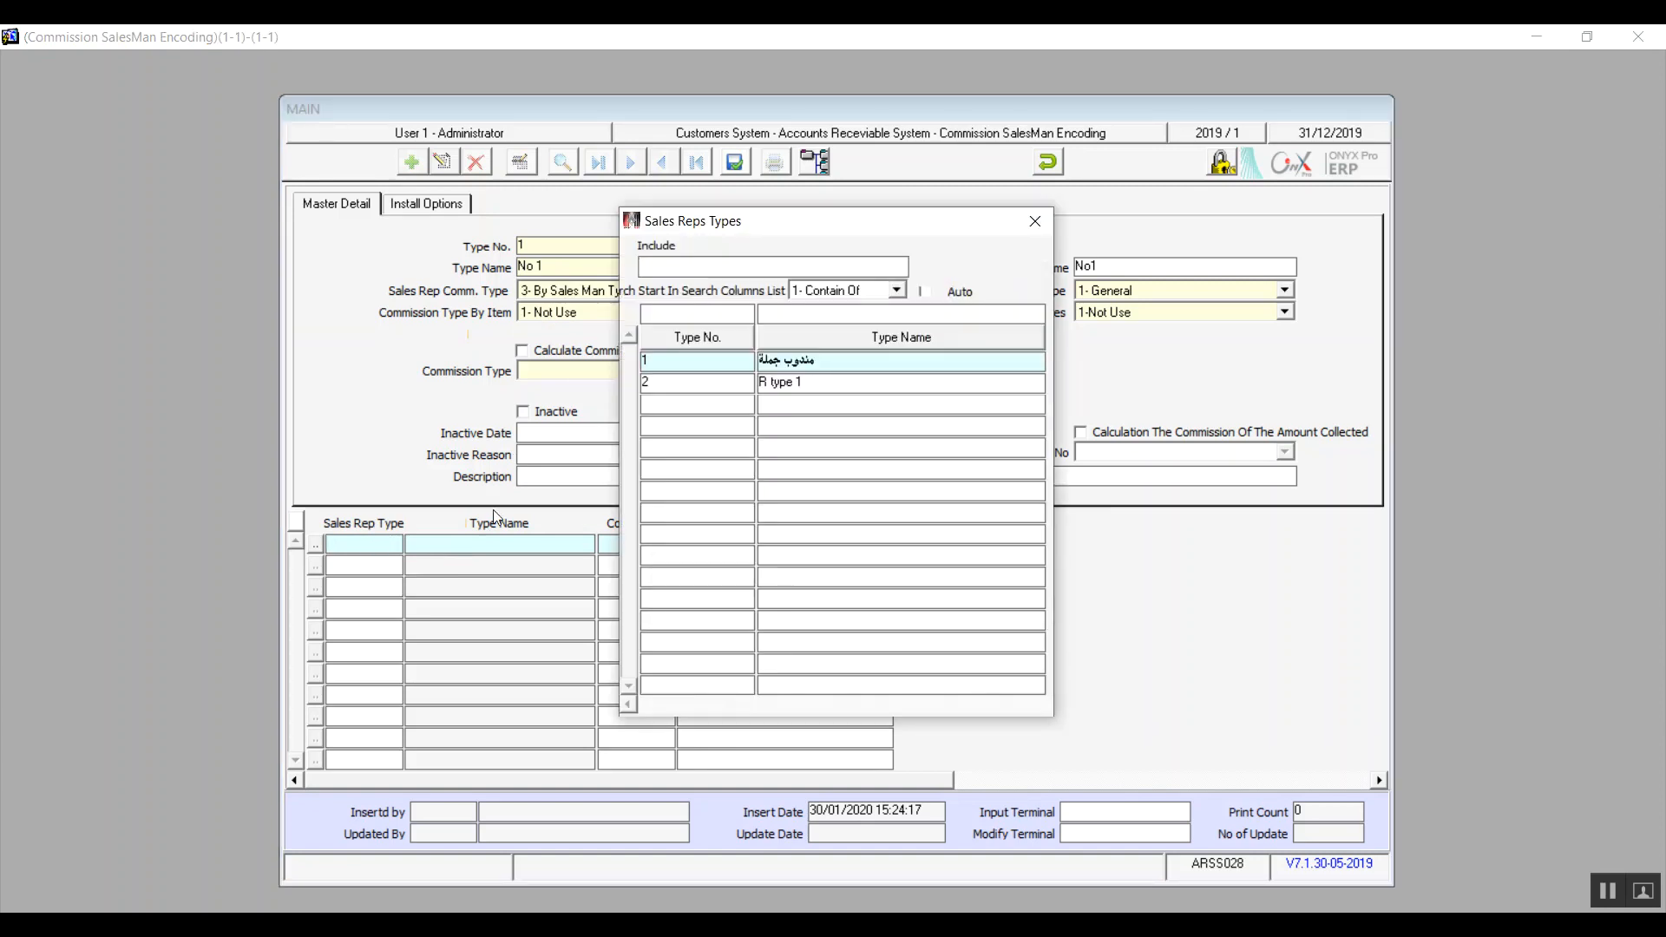
{"action": "double_click", "coordinate": [790, 385]}
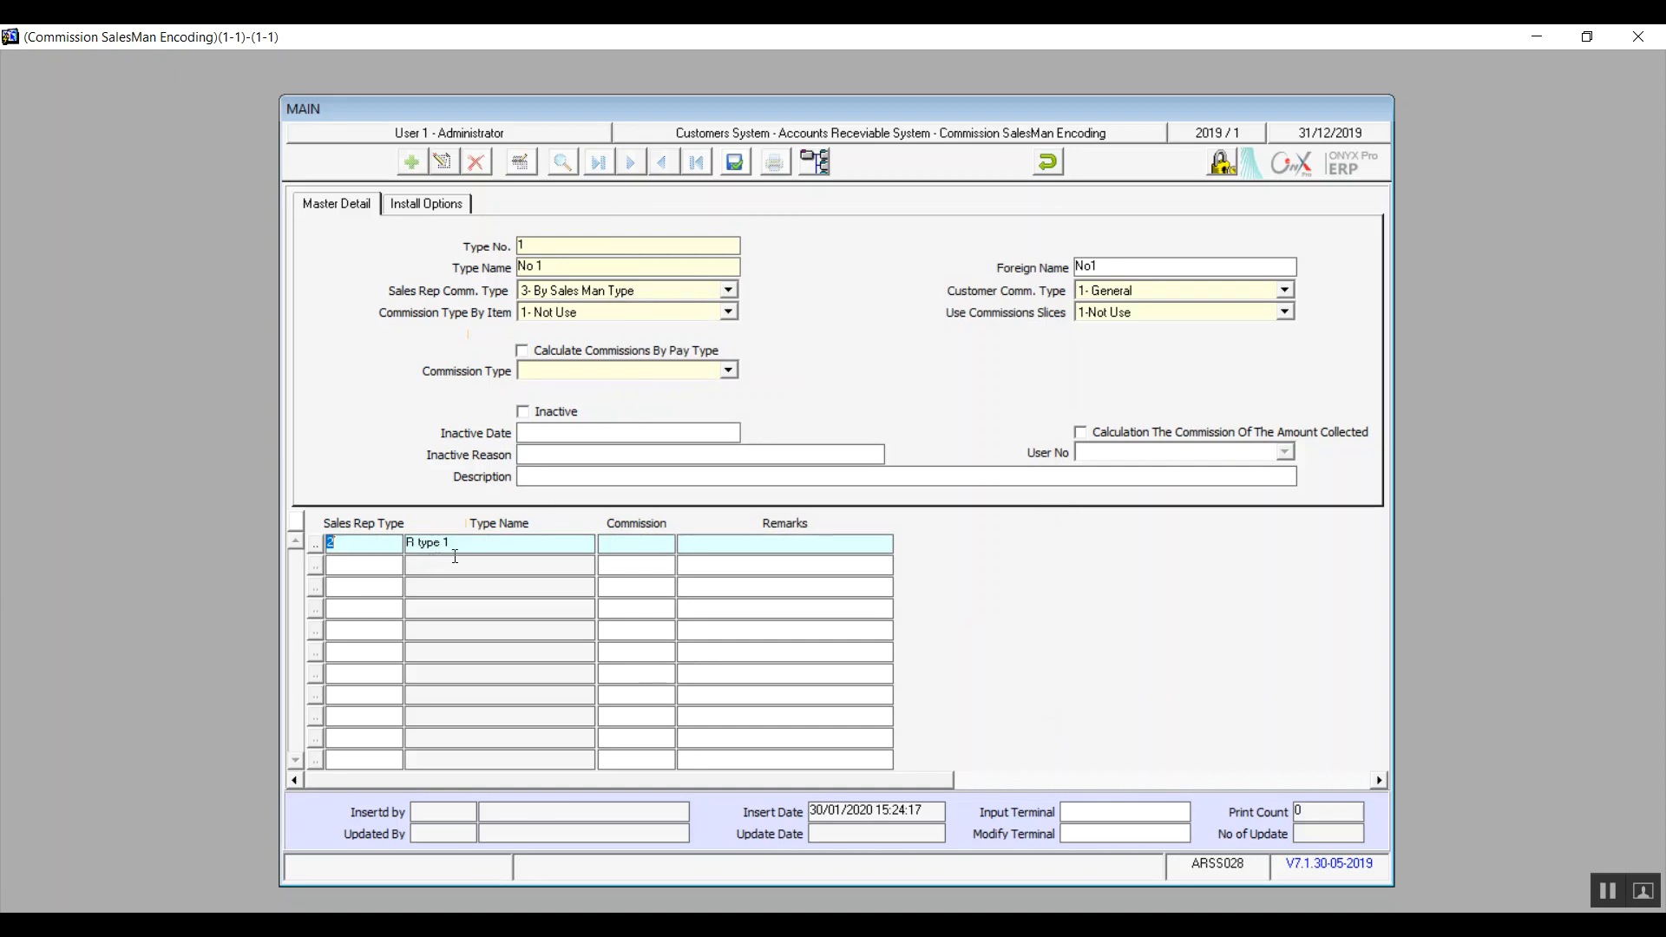
{"action": "left_click", "coordinate": [664, 292]}
{"action": "left_click", "coordinate": [615, 326]}
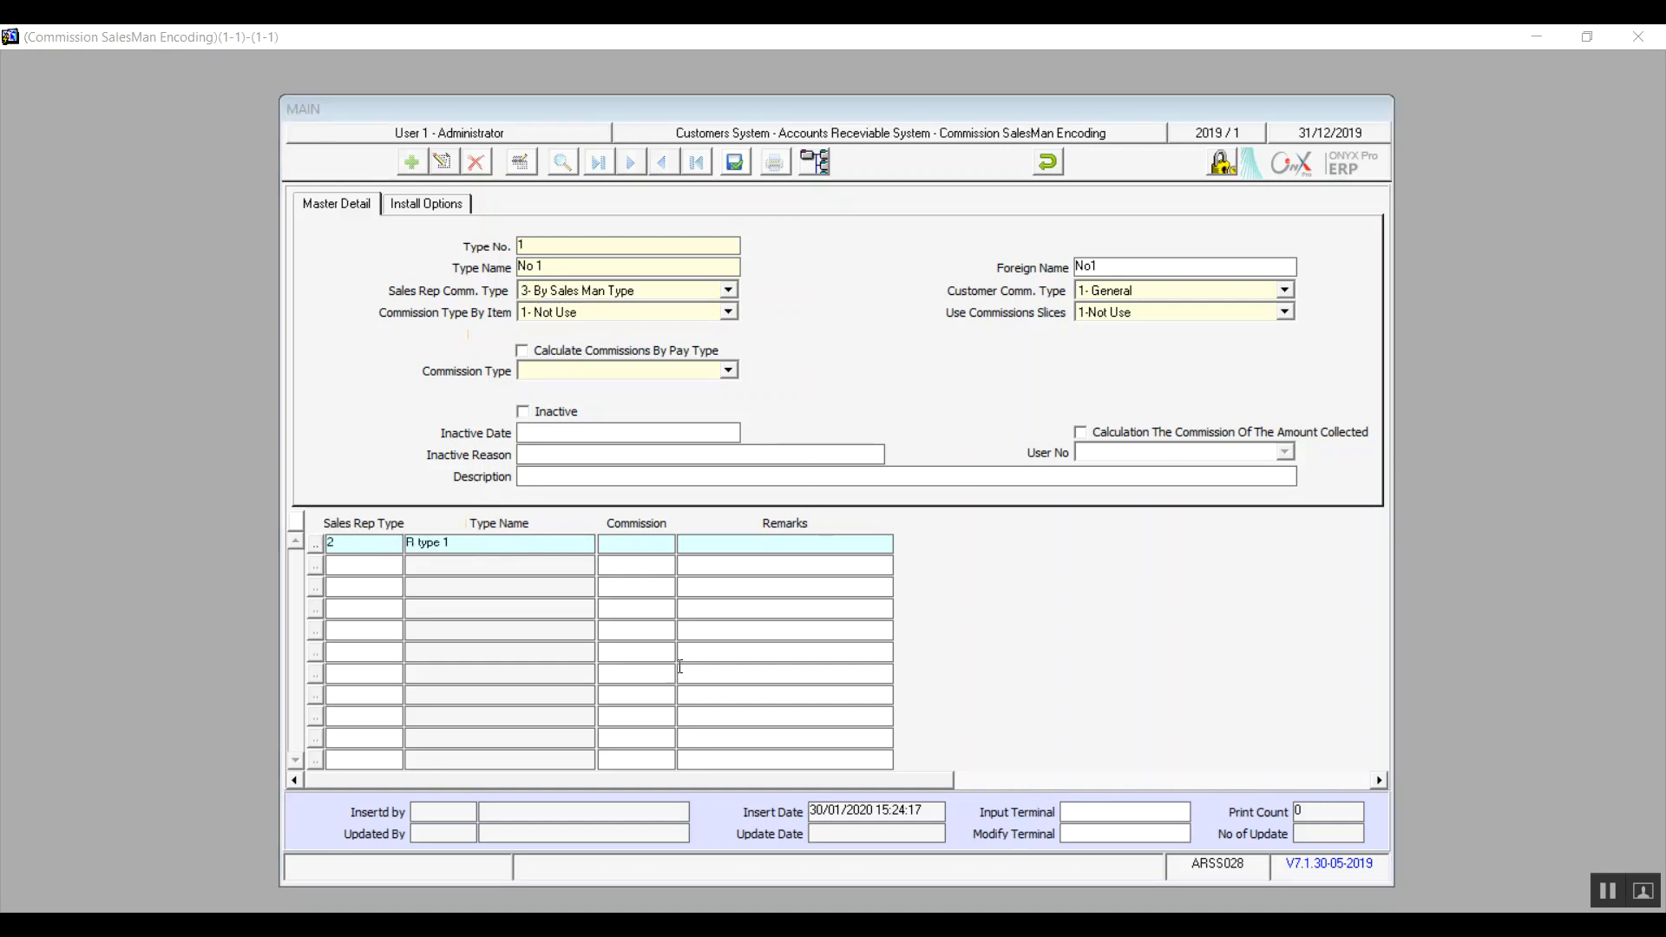
Set the commission type to Percent, try Value instead, and return it to Percent
{"action": "left_click", "coordinate": [729, 371]}
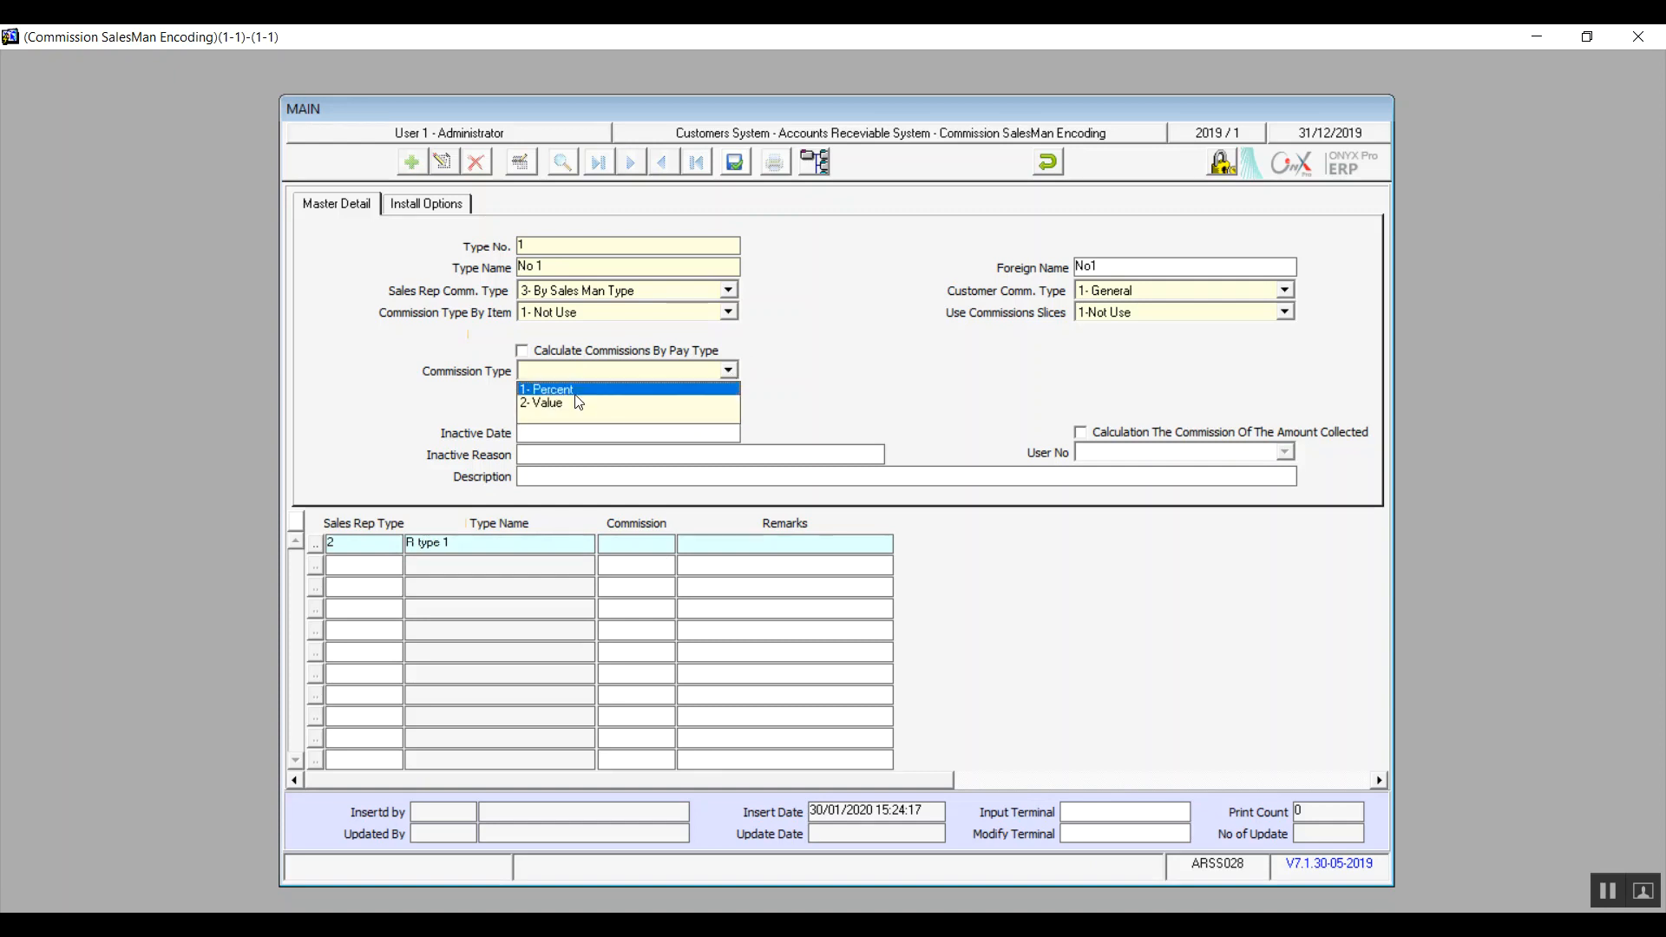
{"action": "left_click", "coordinate": [575, 393]}
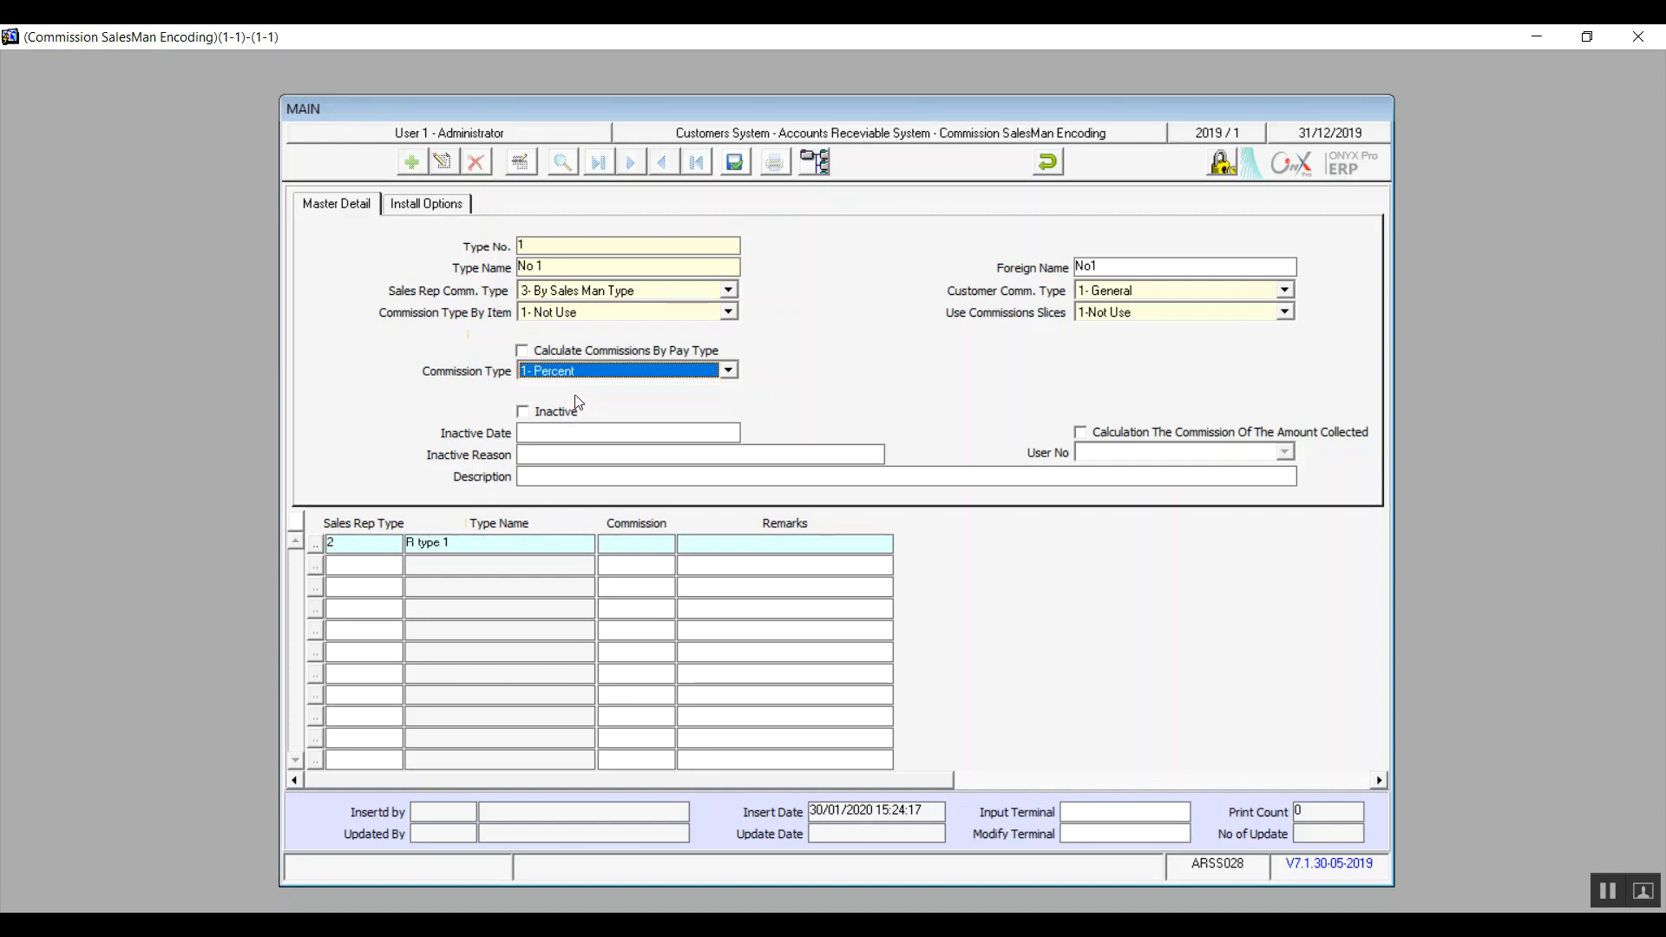
{"action": "left_click", "coordinate": [617, 546]}
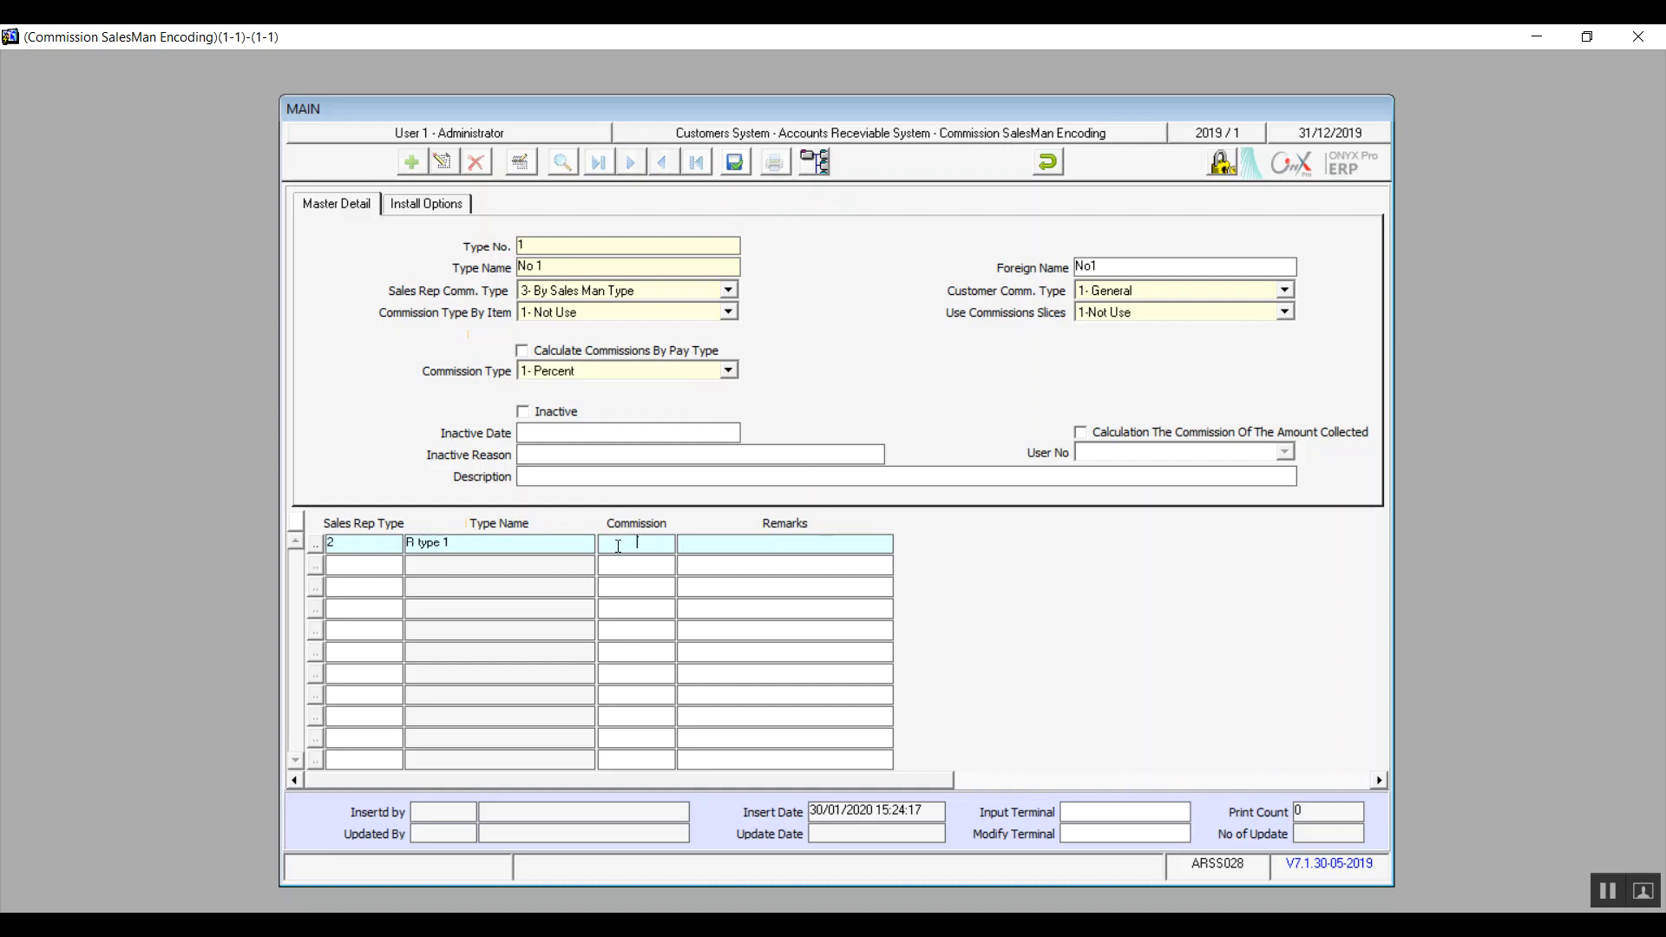
{"action": "left_click", "coordinate": [728, 371]}
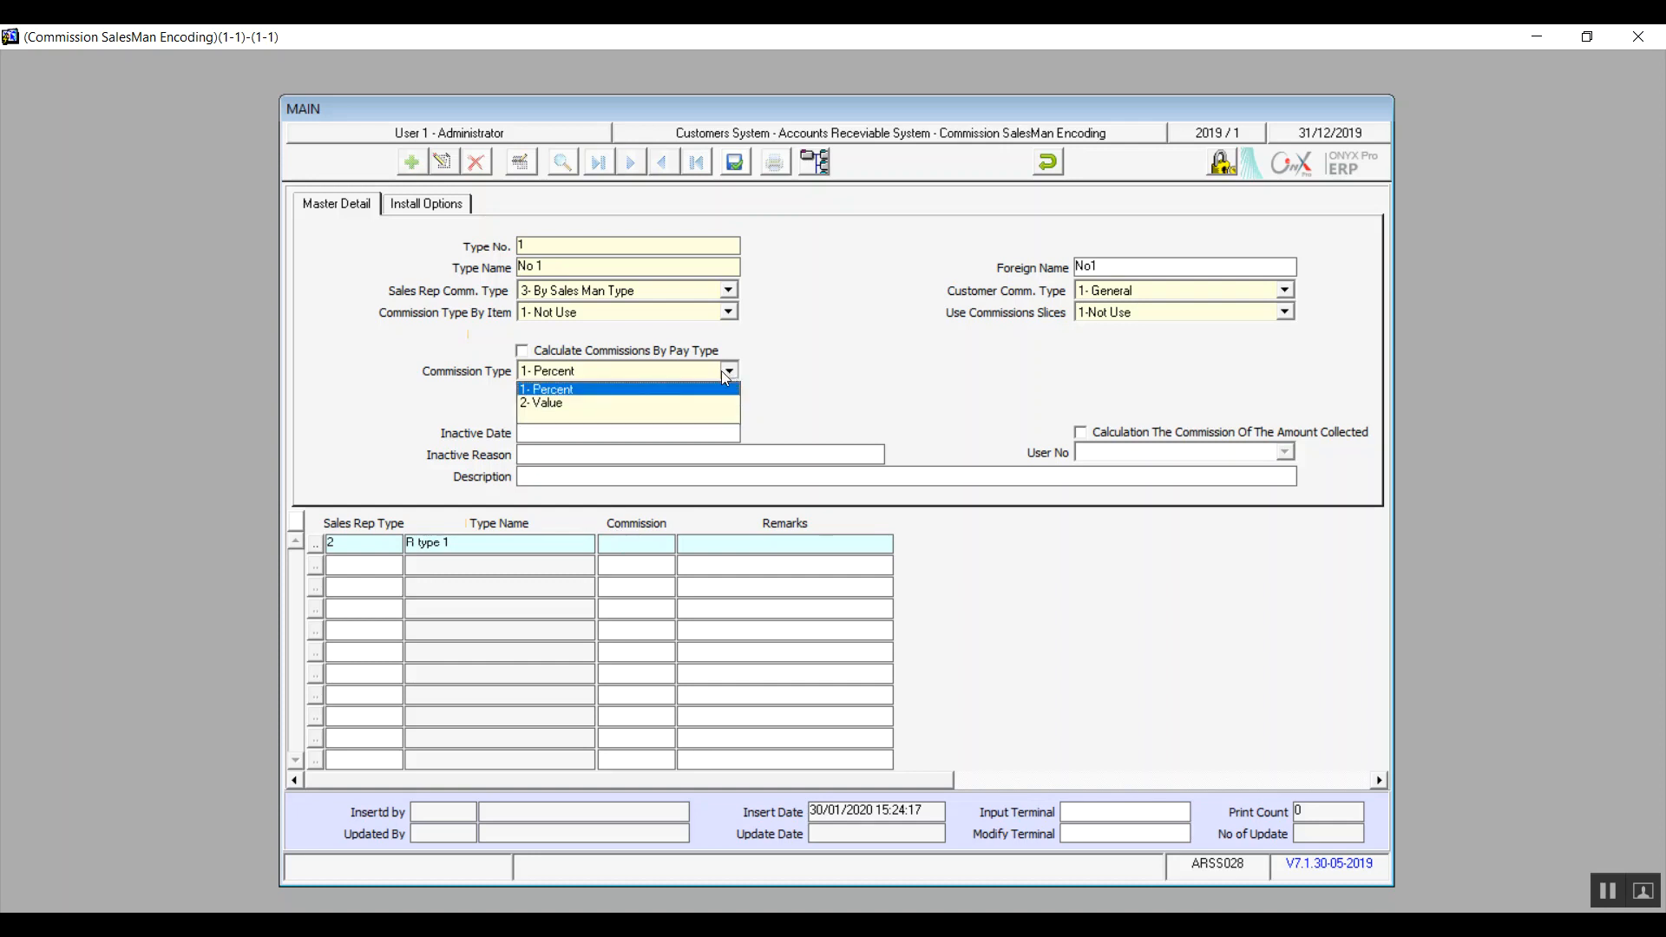
{"action": "left_click", "coordinate": [647, 407]}
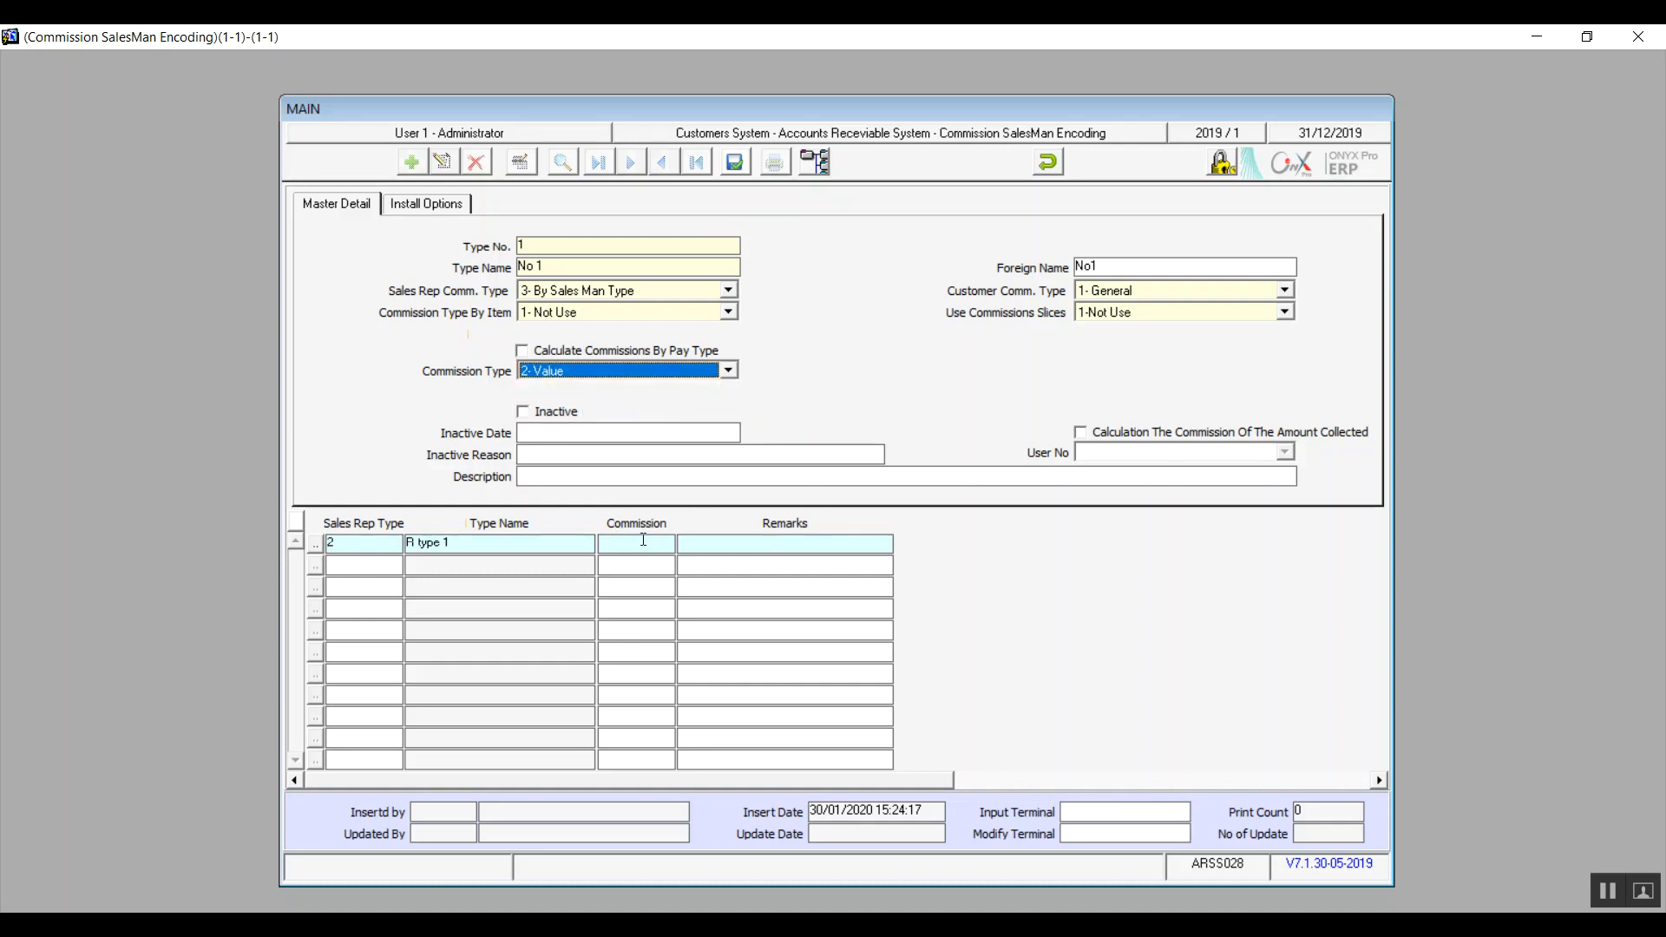
{"action": "left_click", "coordinate": [728, 370]}
{"action": "left_click", "coordinate": [626, 387]}
Check the customer commission type options, keep General, and set the commission type by item to By Item
{"action": "left_click", "coordinate": [1093, 294]}
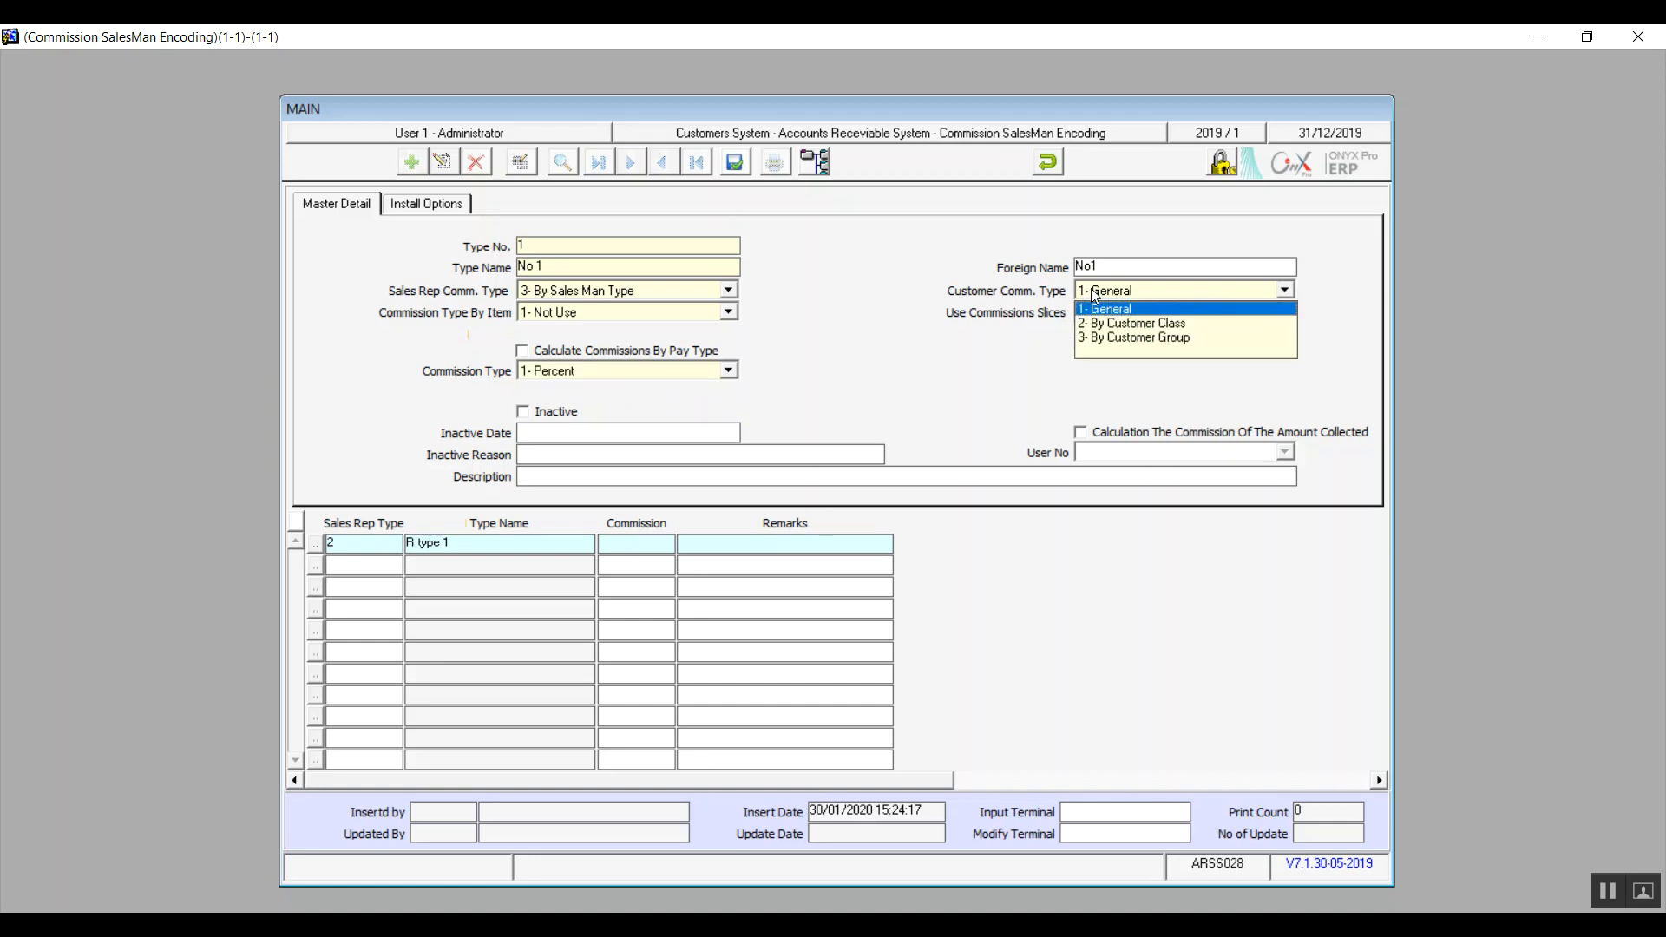
{"action": "left_click", "coordinate": [728, 312]}
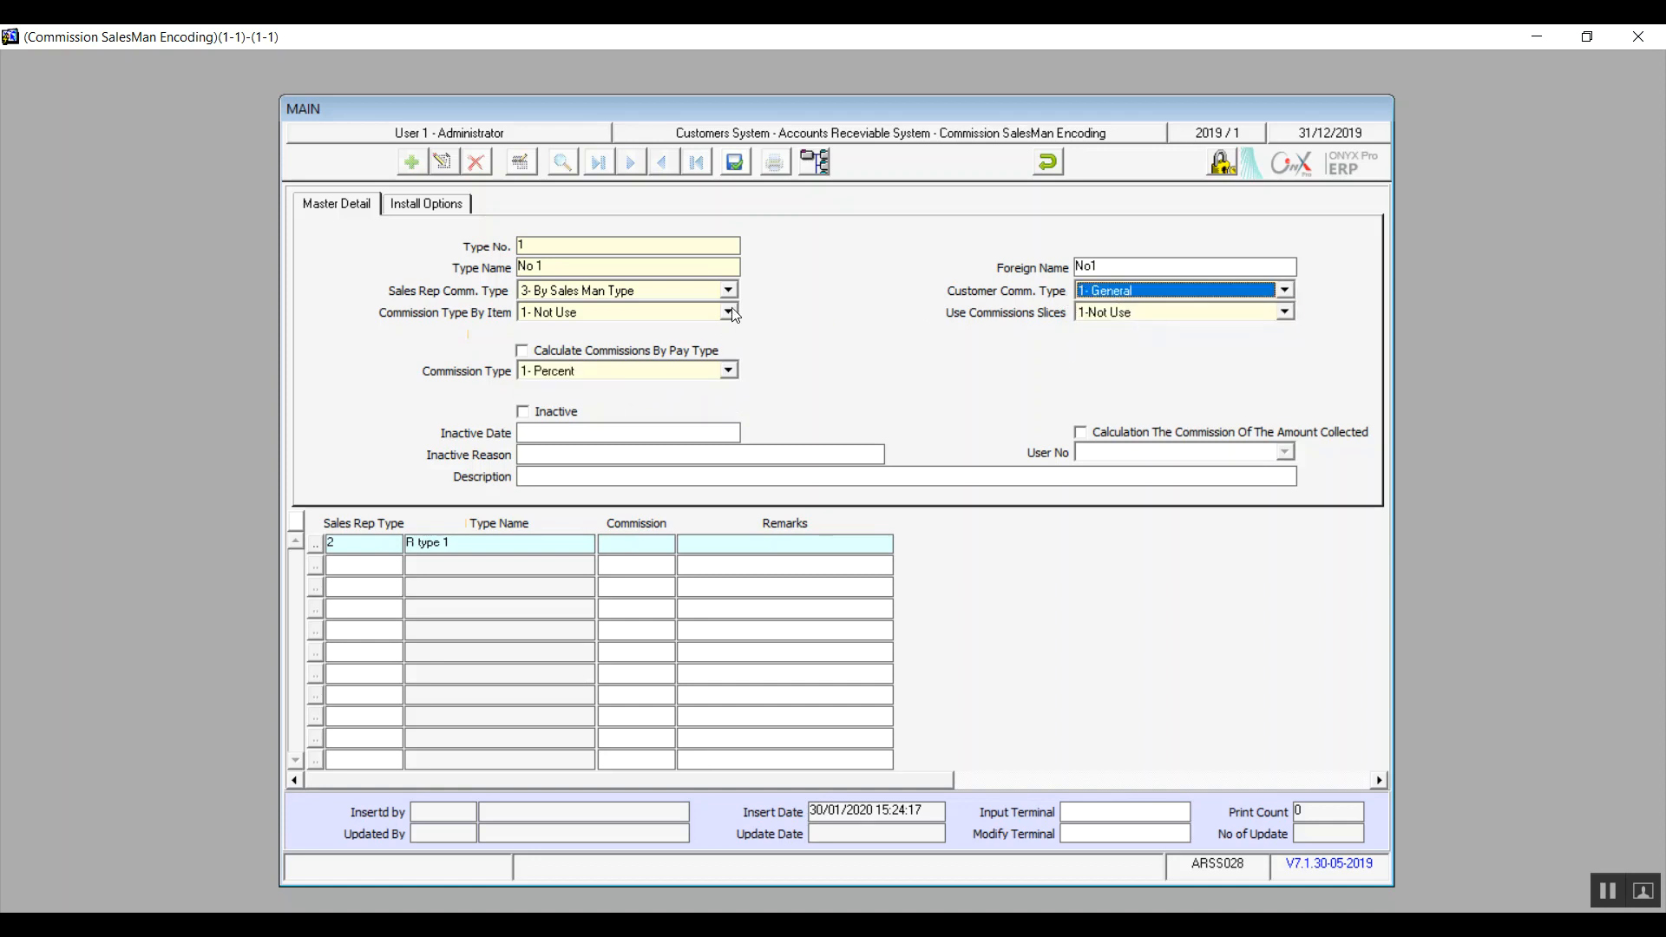
{"action": "left_click", "coordinate": [729, 312]}
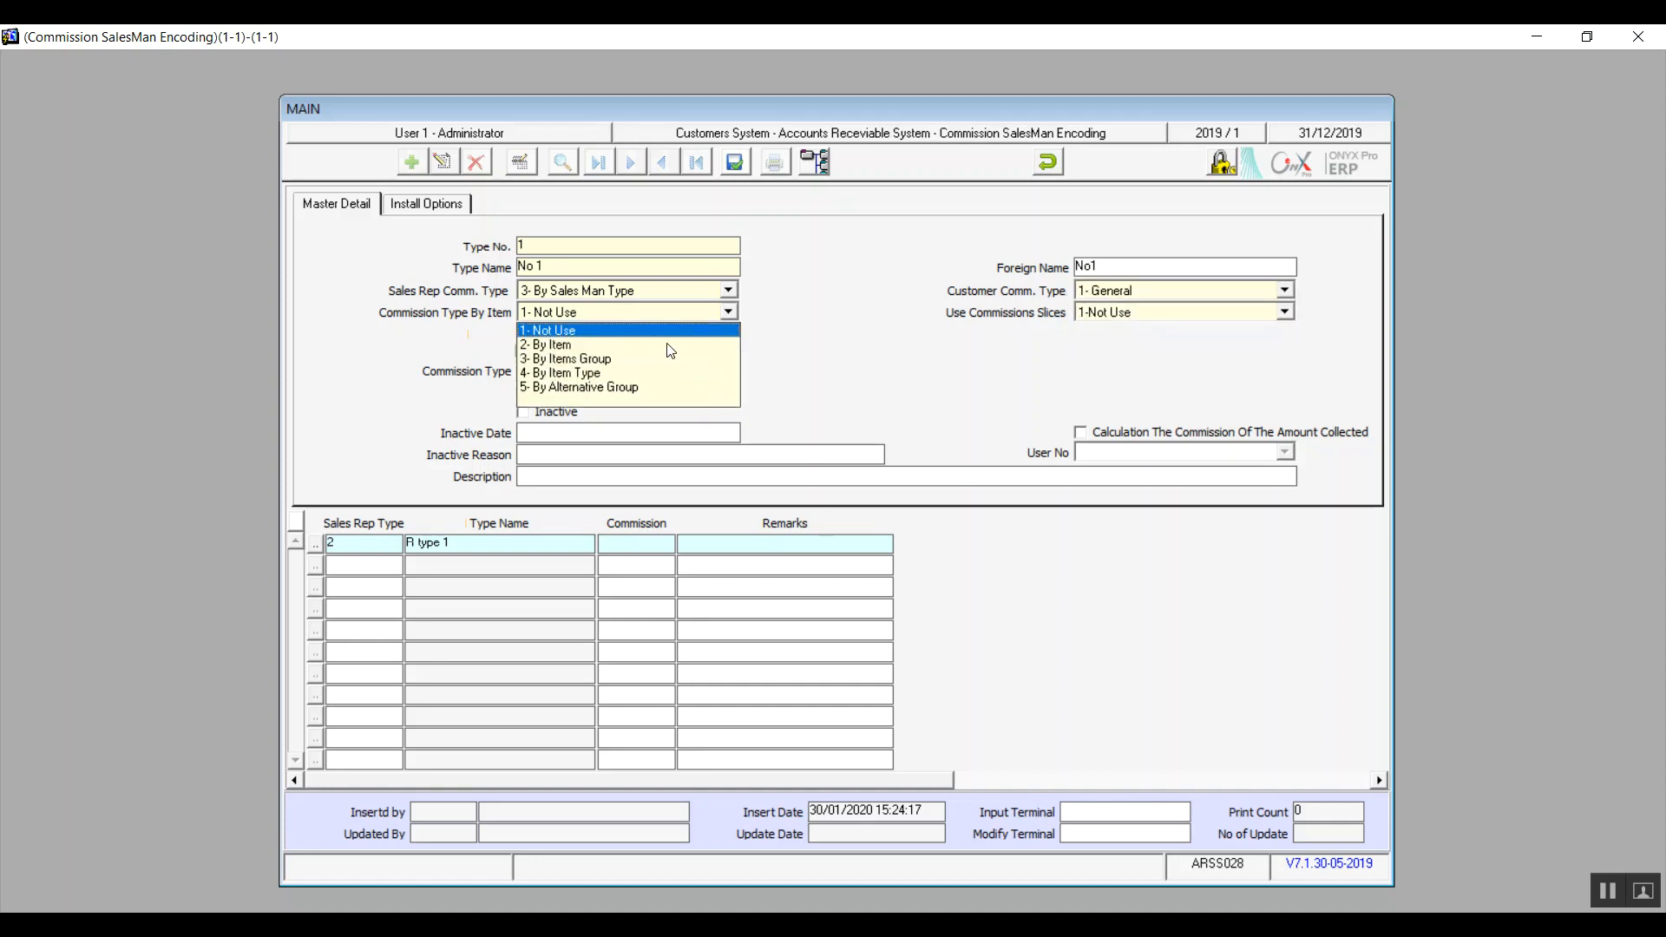
{"action": "left_click", "coordinate": [601, 336]}
{"action": "left_click", "coordinate": [730, 314]}
{"action": "key", "text": "Down"}
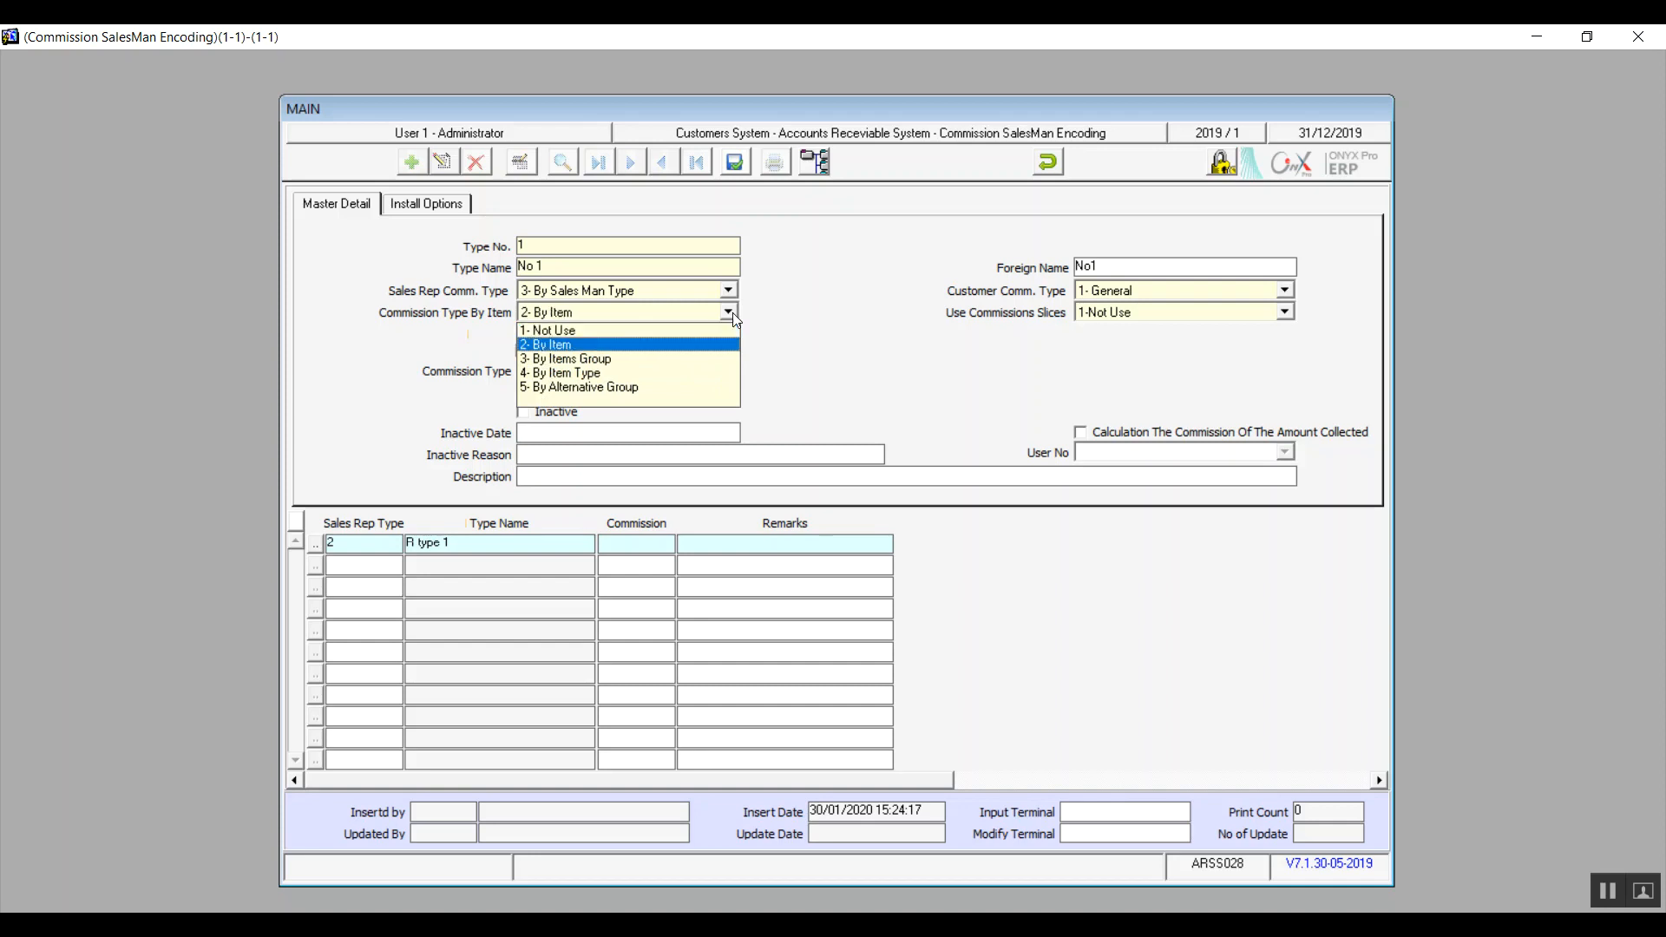
{"action": "left_click", "coordinate": [694, 348]}
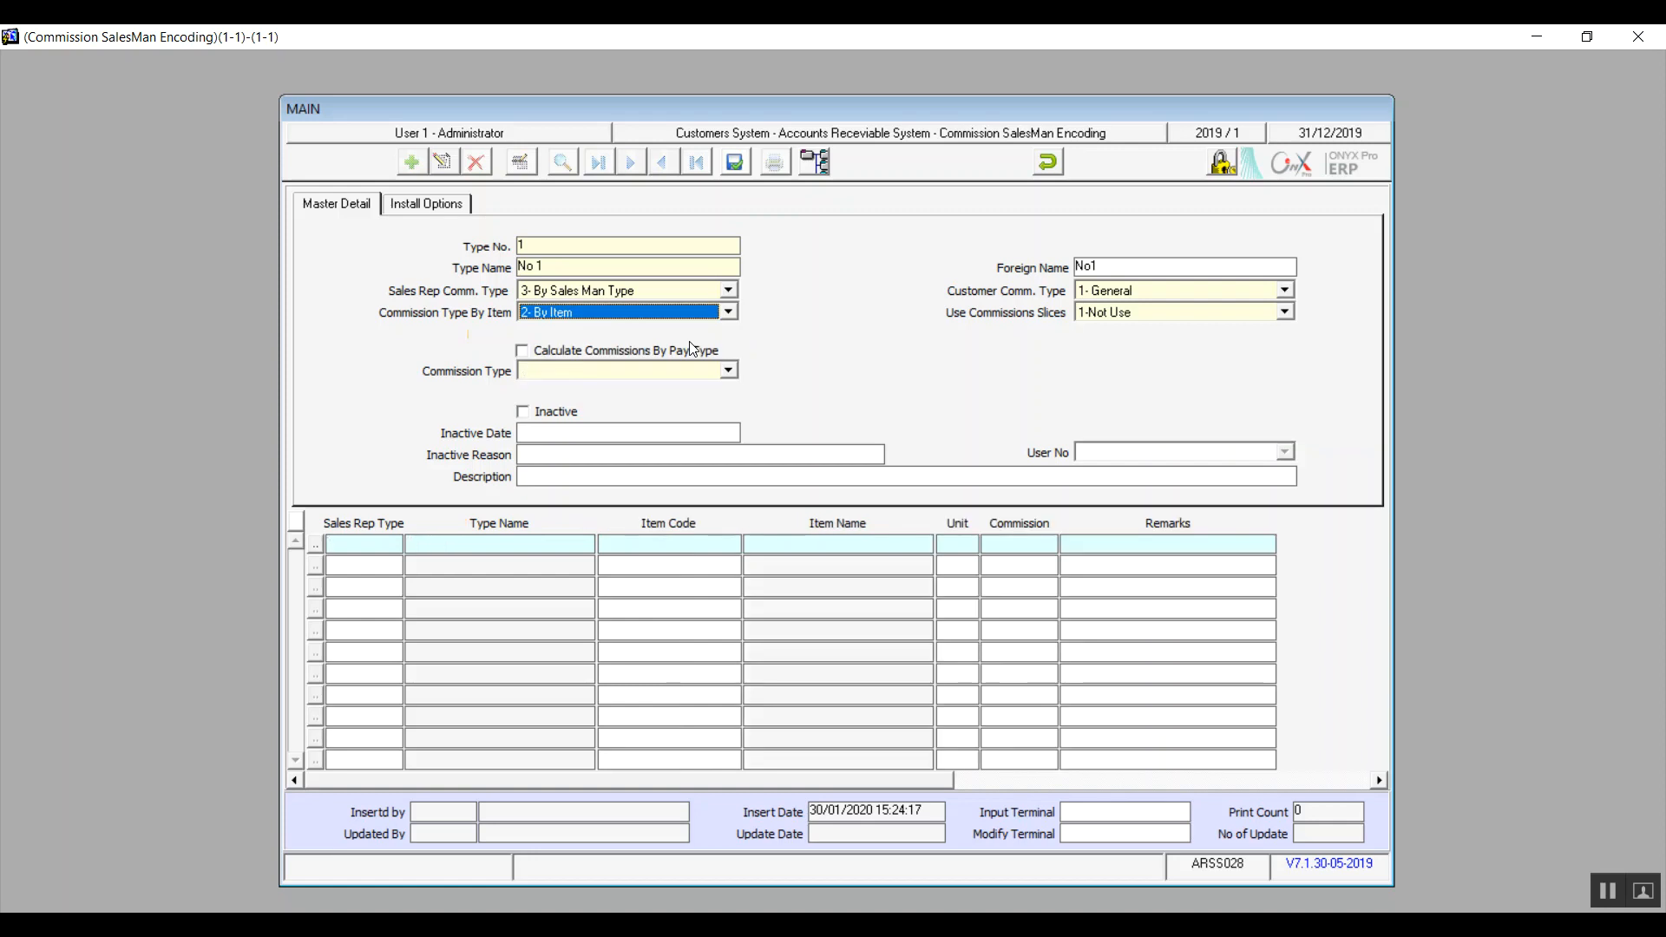
{"action": "left_click", "coordinate": [663, 542]}
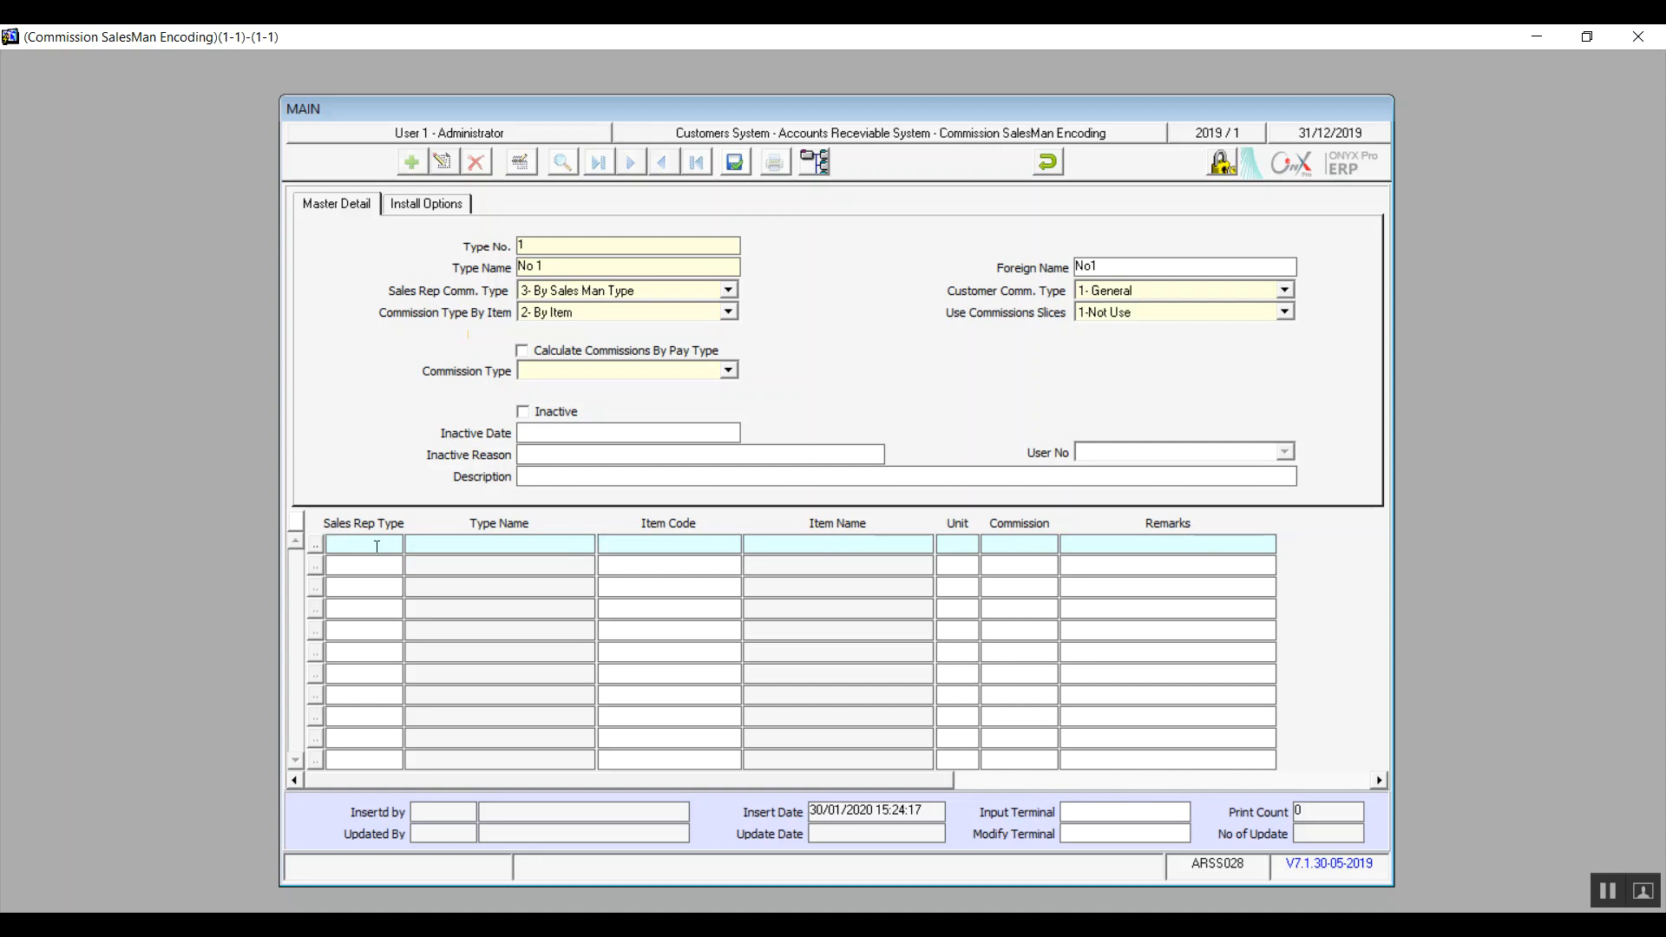
Set the sales rep commission type to By Sales Man and enter representative number 1 in the first detail row
{"action": "left_click", "coordinate": [727, 290]}
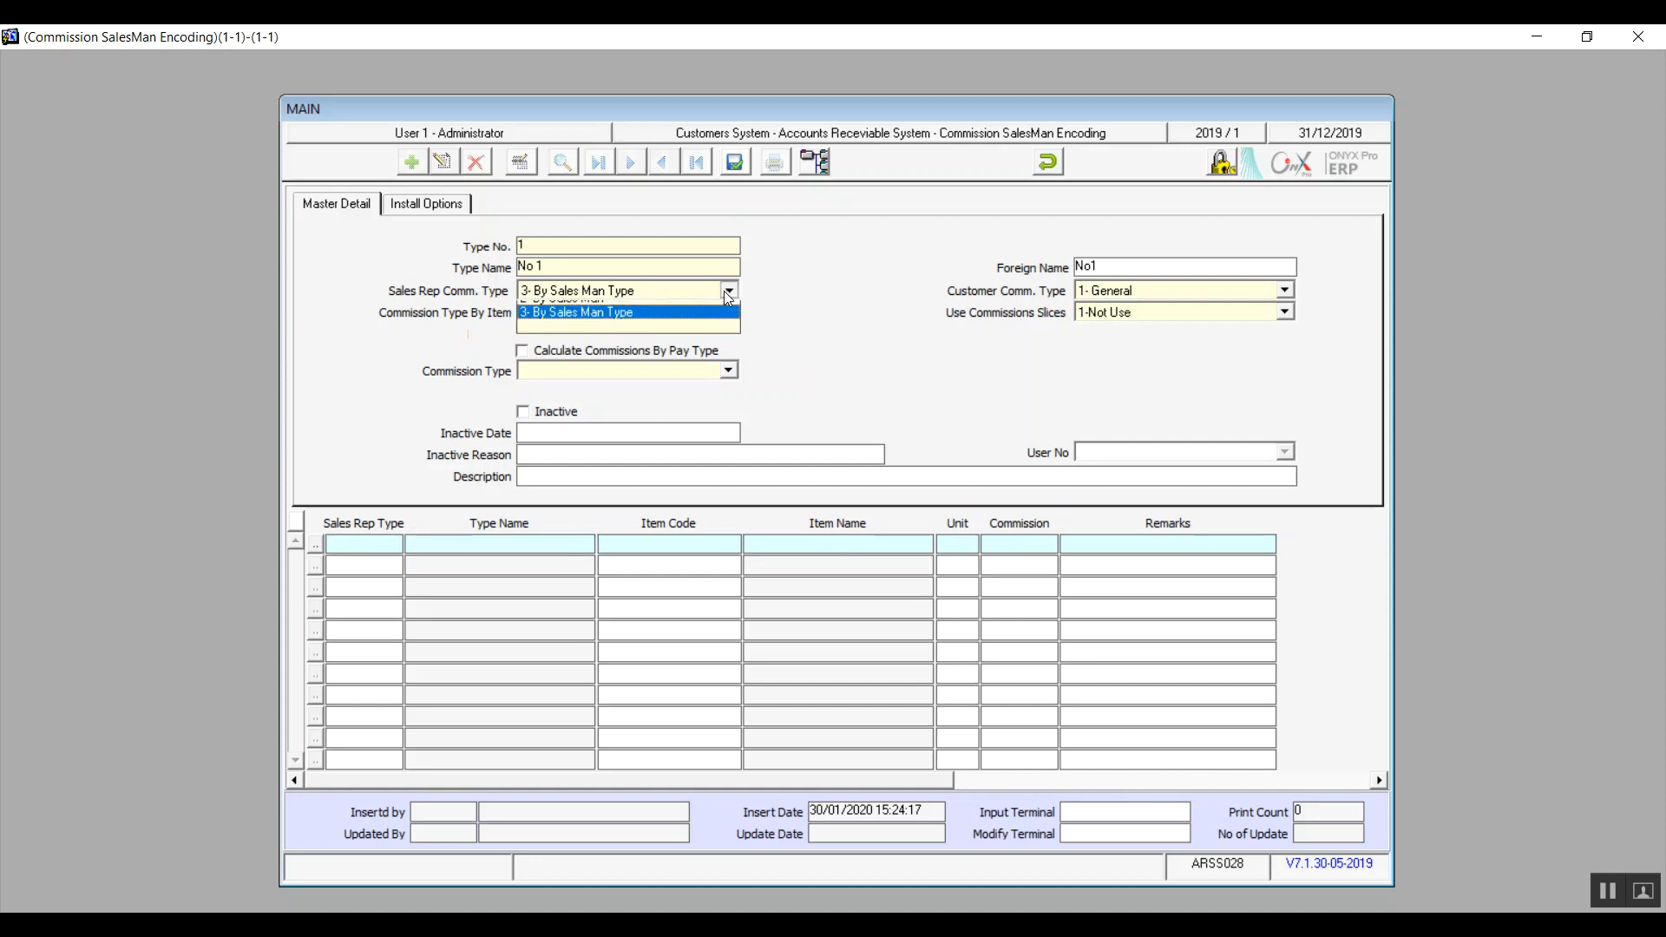
{"action": "left_click", "coordinate": [662, 324]}
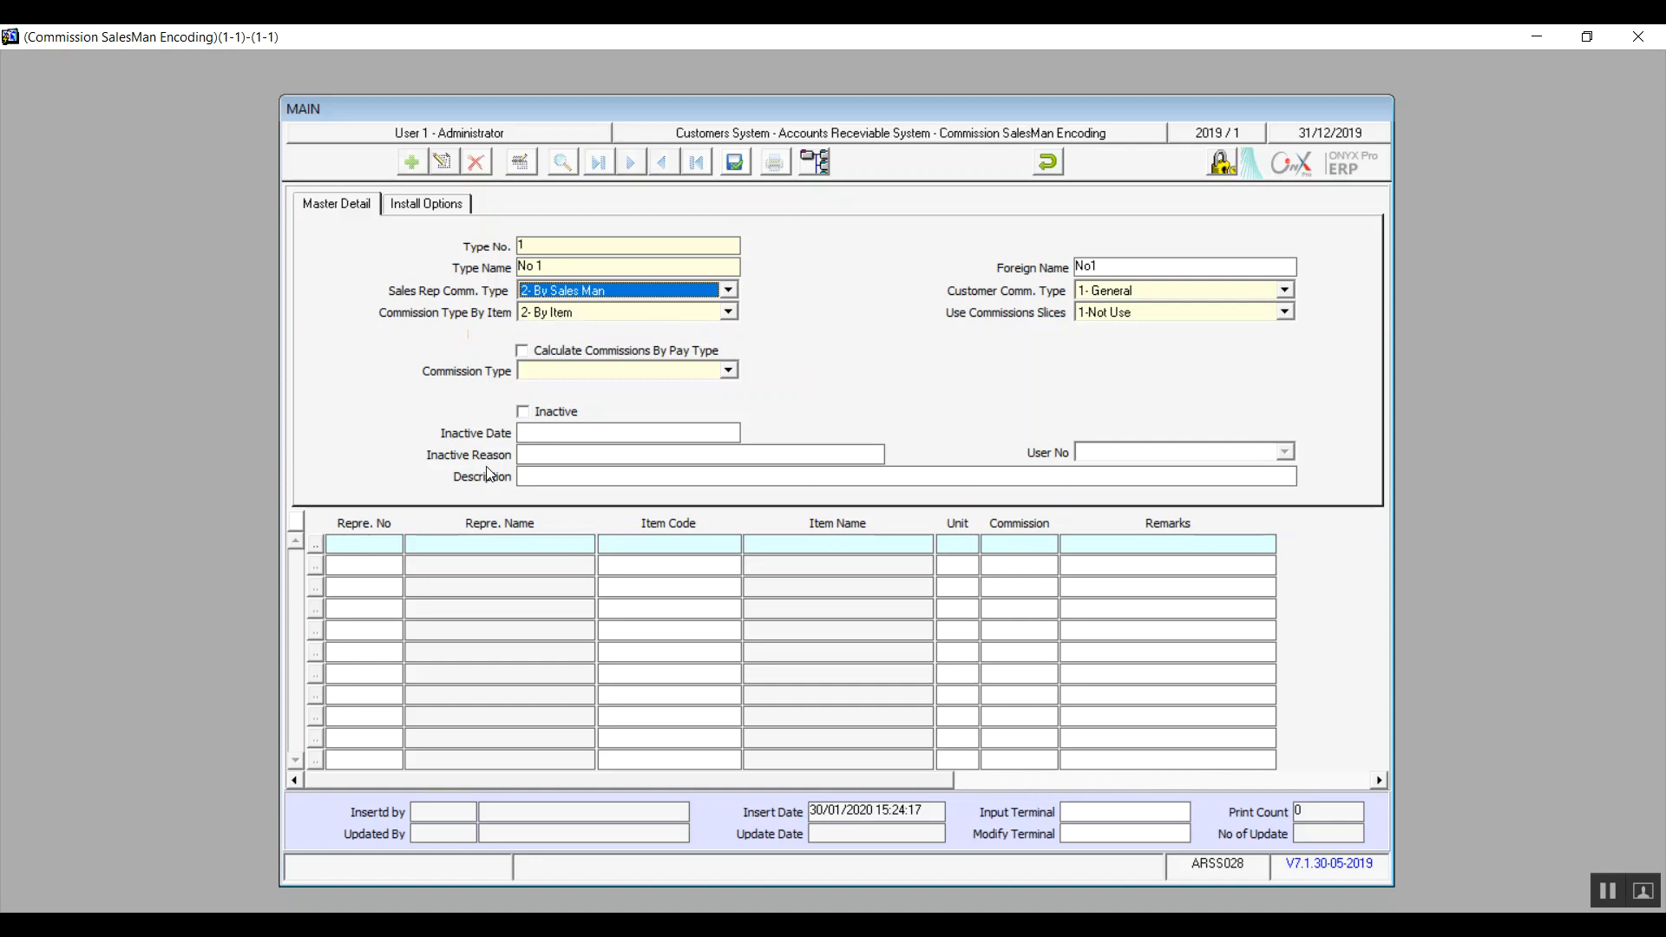
{"action": "left_click", "coordinate": [391, 548]}
{"action": "type", "text": "1"}
{"action": "key", "text": "Return"}
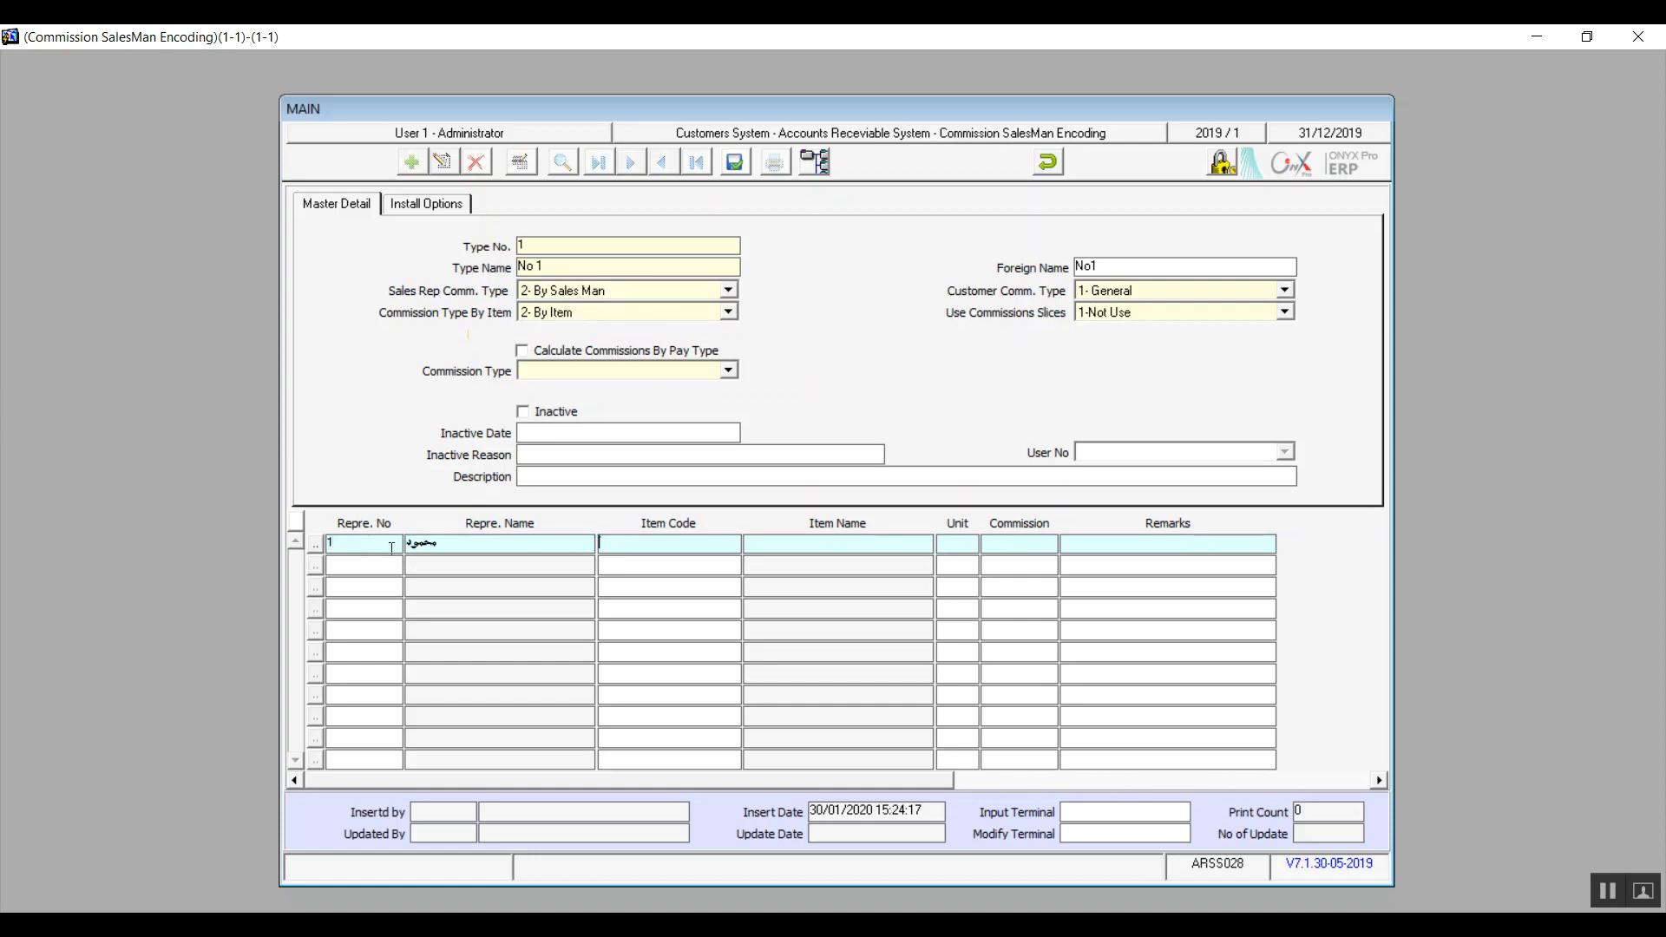
Try item code 1 in the first detail row and the By Item Type option, then keep the commission type by item as By Item
{"action": "key", "text": "Return"}
{"action": "left_click", "coordinate": [835, 546]}
{"action": "left_click", "coordinate": [836, 545]}
{"action": "left_click", "coordinate": [730, 313]}
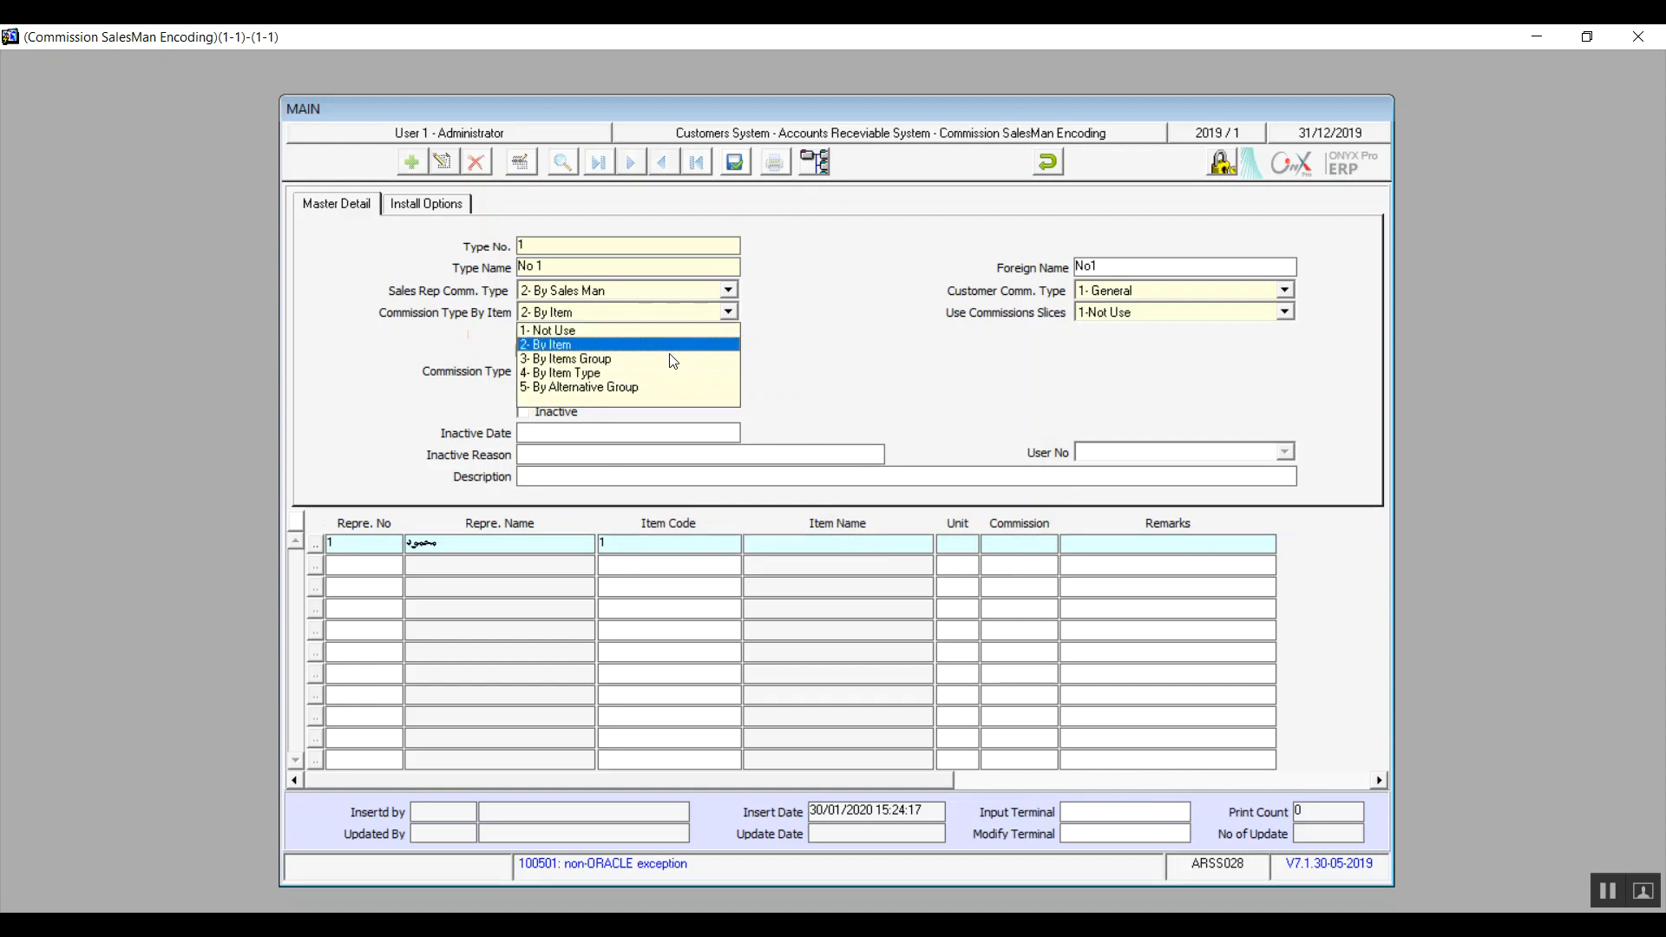
{"action": "left_click", "coordinate": [635, 375]}
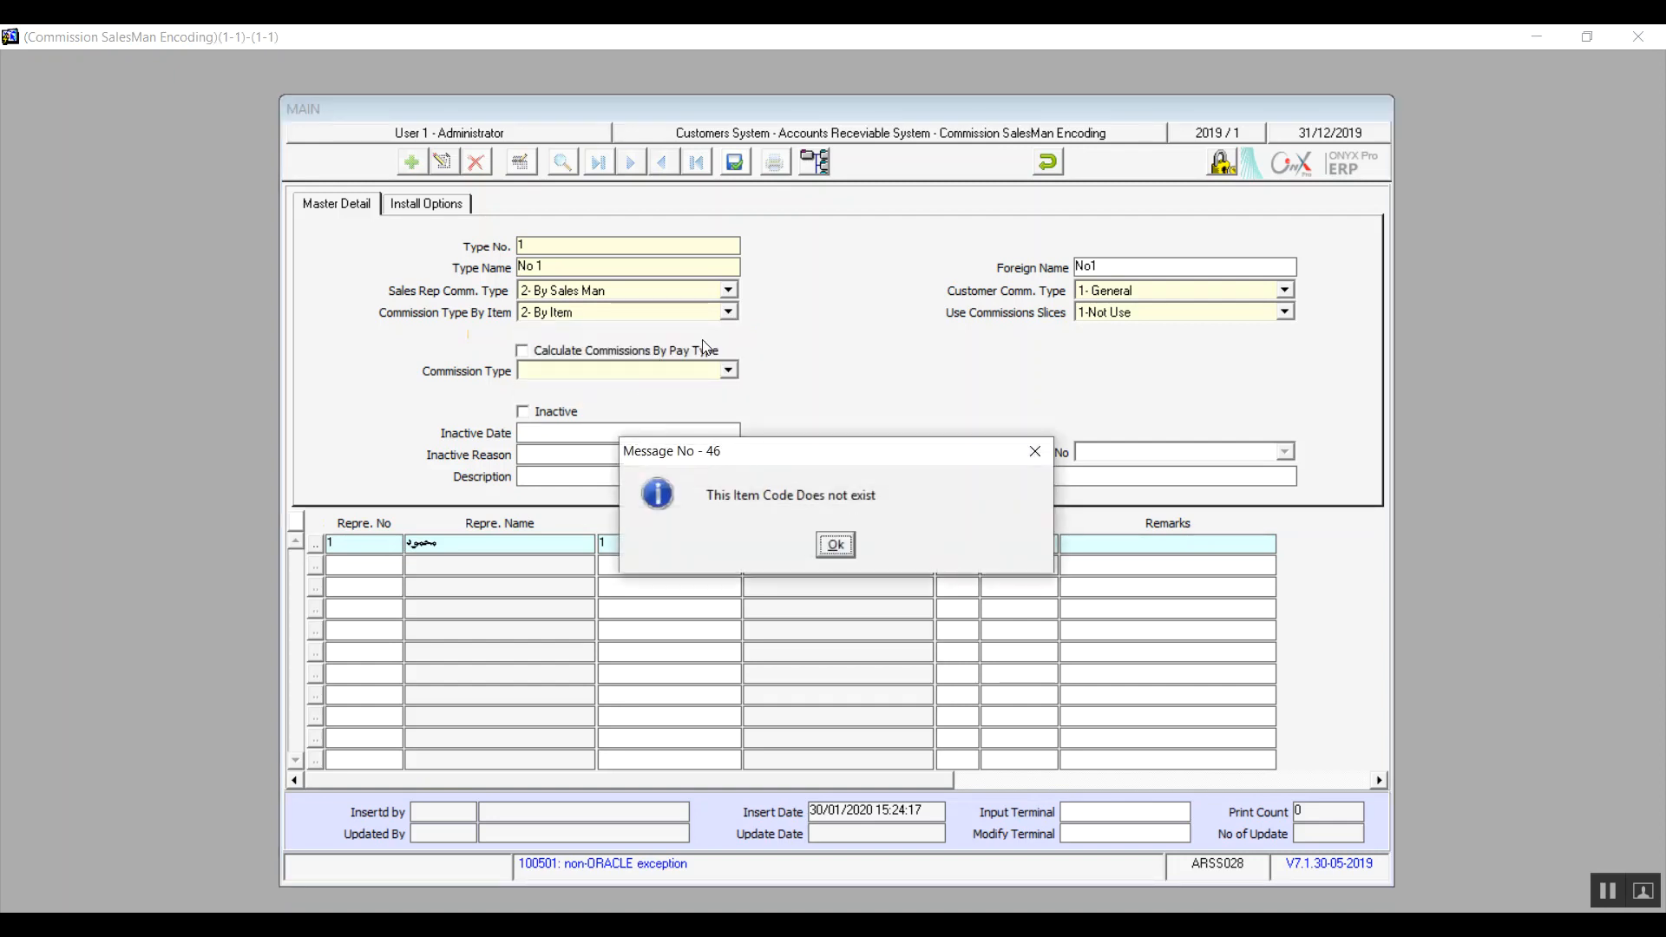
{"action": "left_click", "coordinate": [833, 545]}
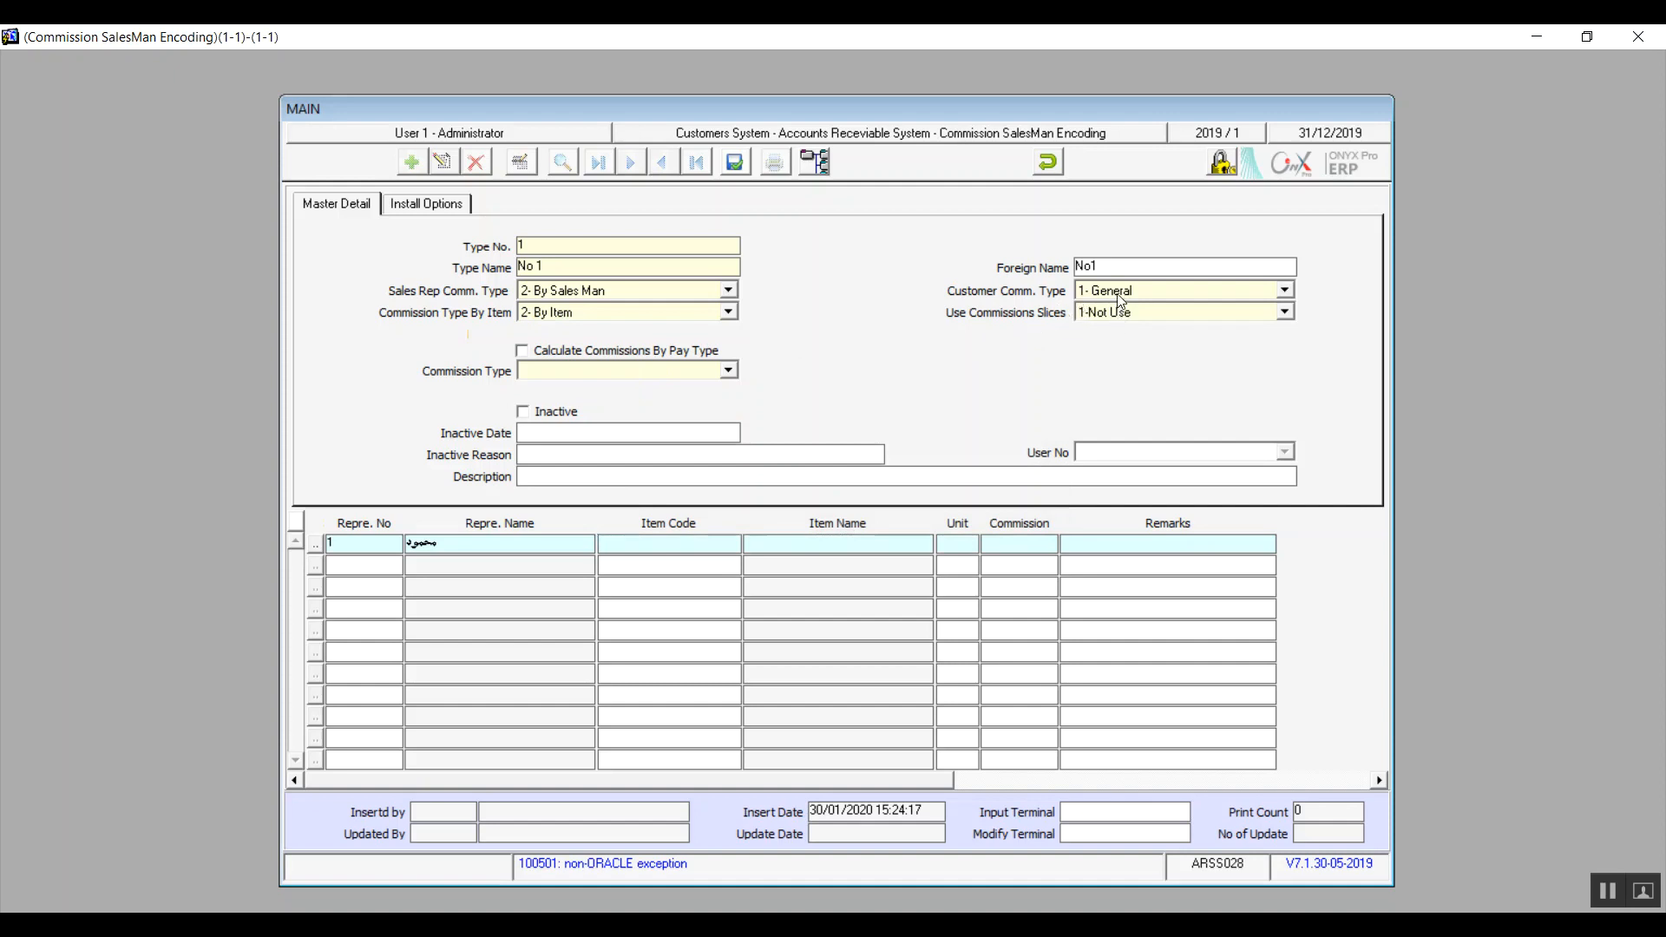
{"action": "left_click", "coordinate": [729, 313]}
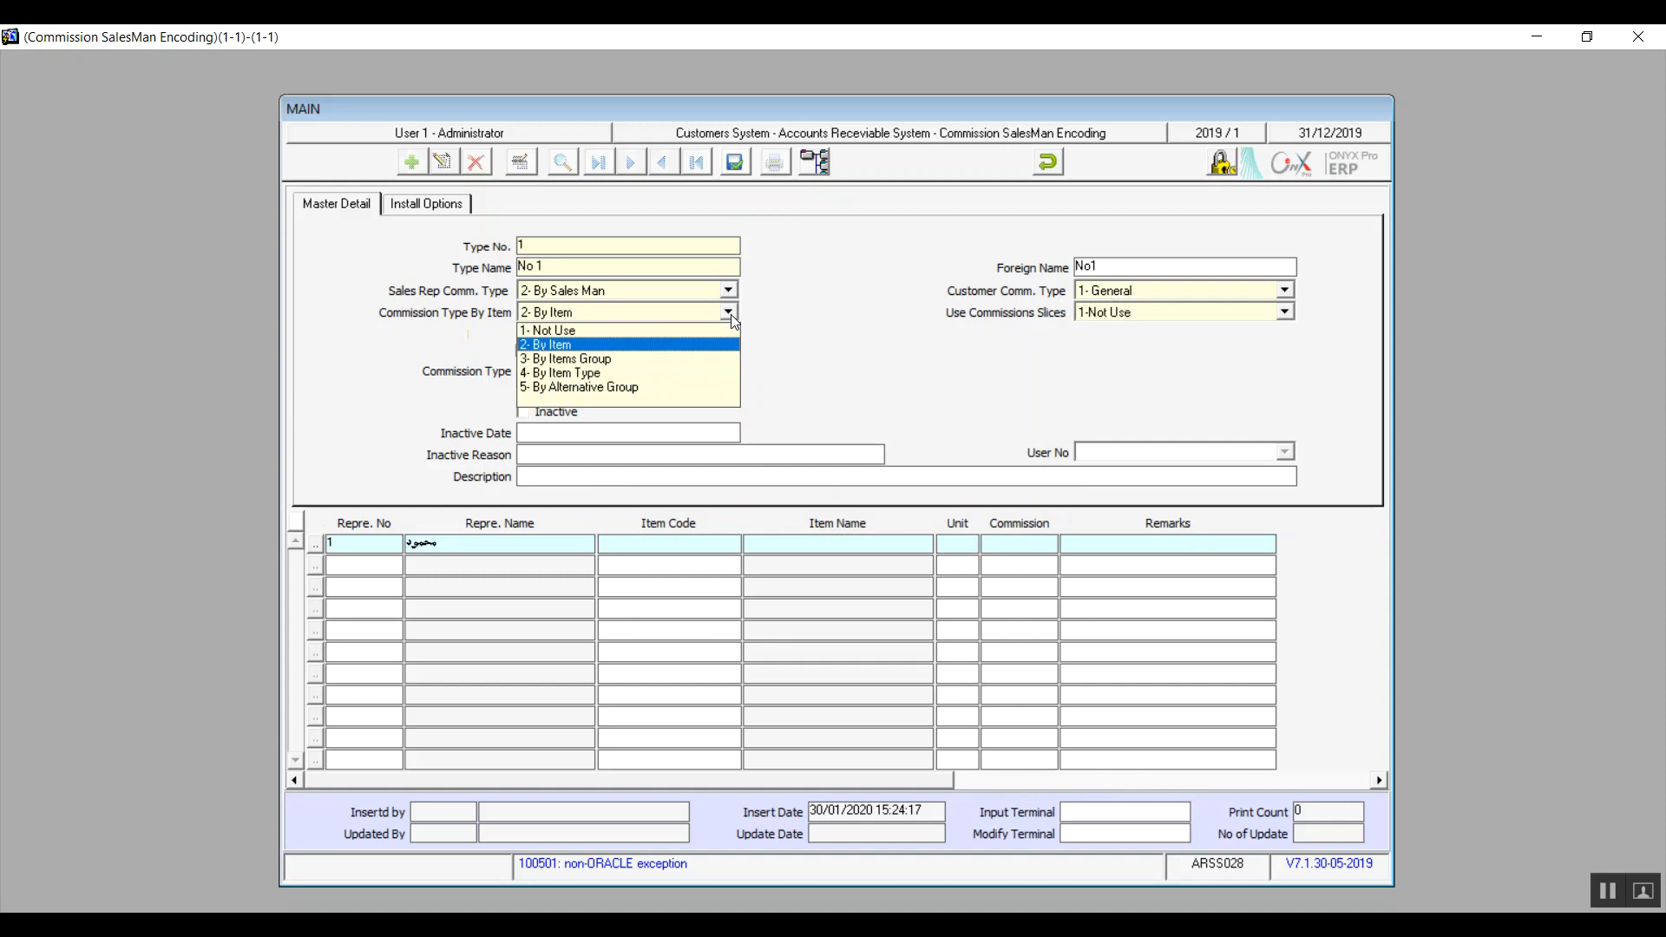
{"action": "left_click", "coordinate": [619, 346]}
Look up the available items for the first row's item code and close the Item Details list
{"action": "left_click", "coordinate": [674, 547]}
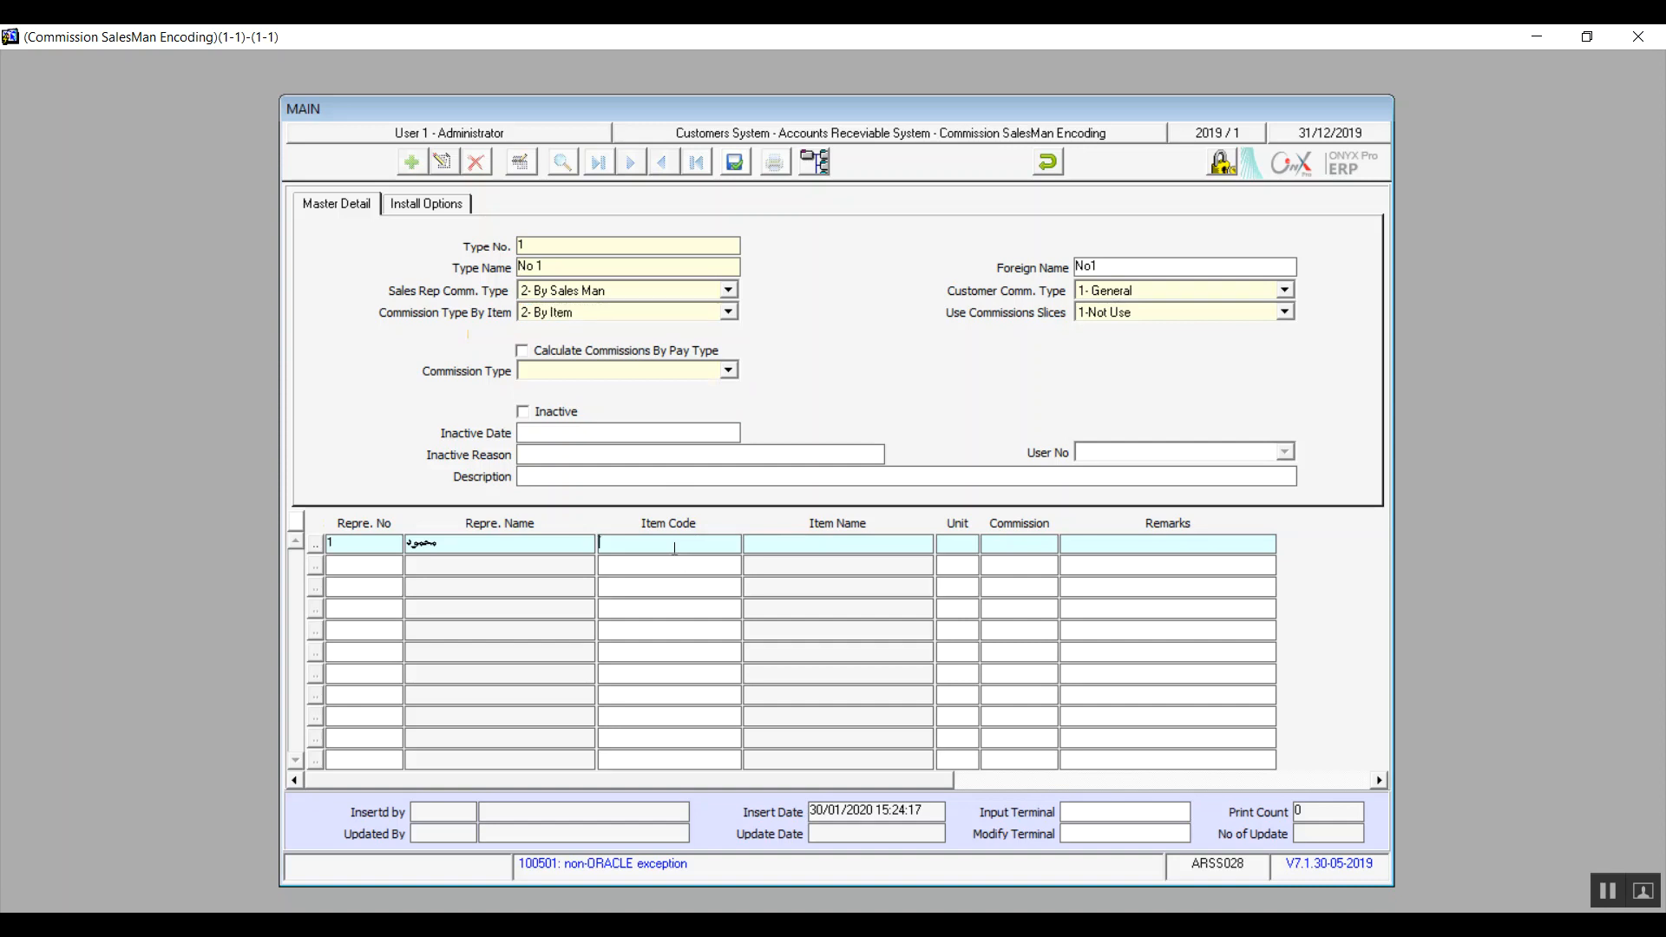
{"action": "double_click", "coordinate": [674, 547]}
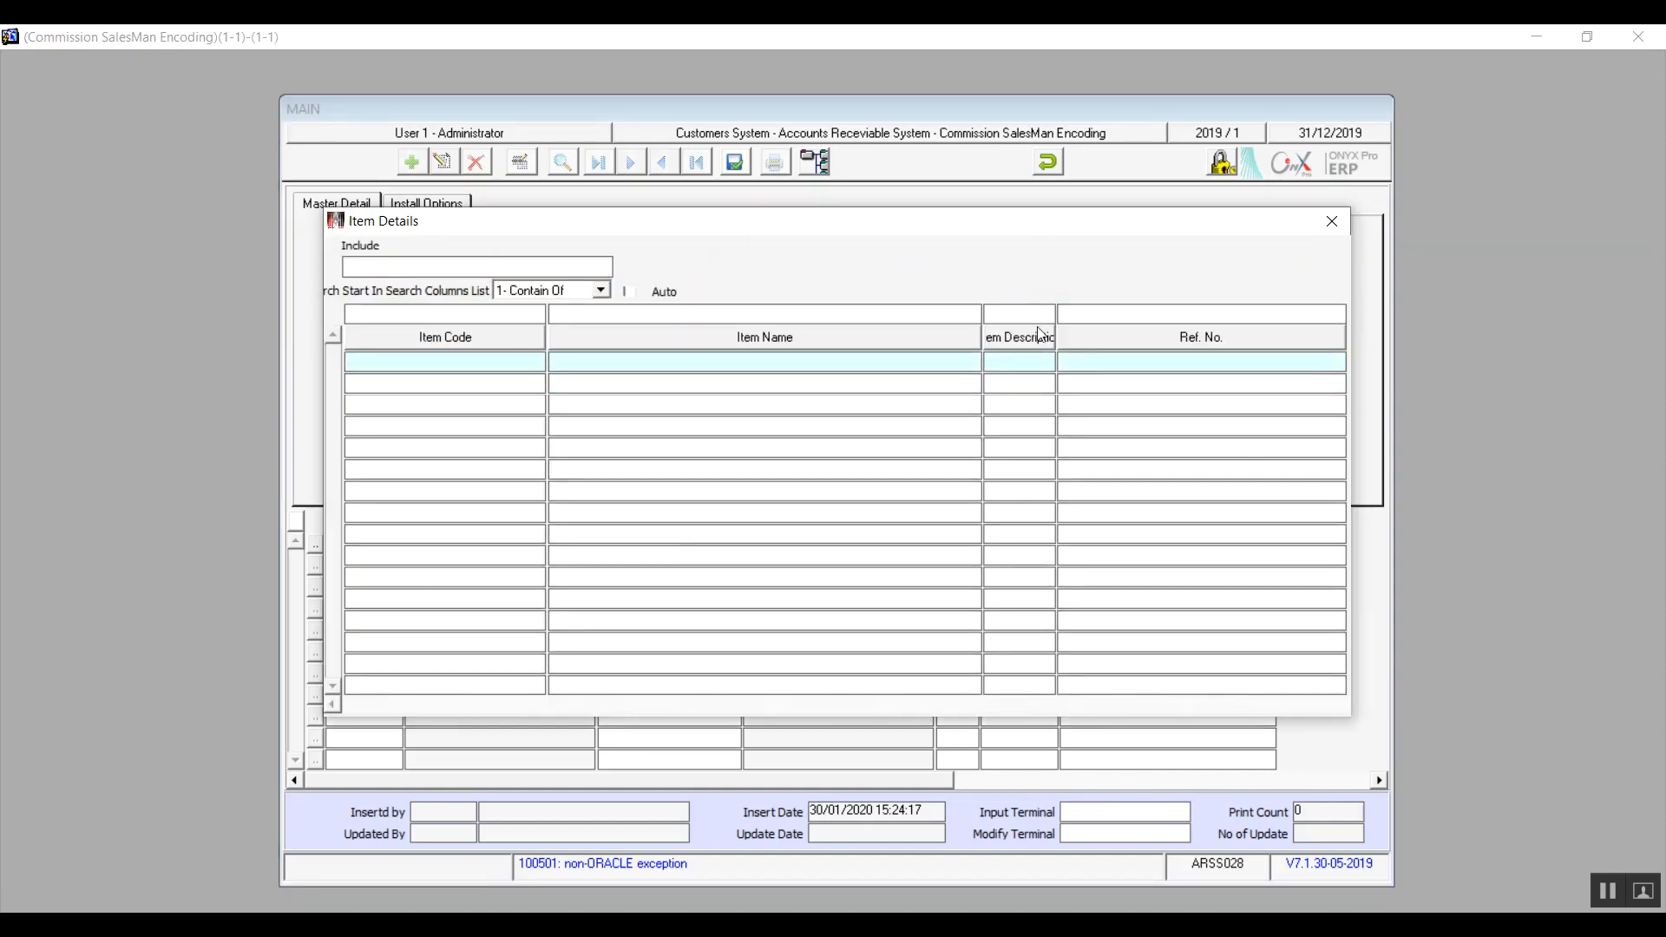
{"action": "left_click", "coordinate": [1330, 221]}
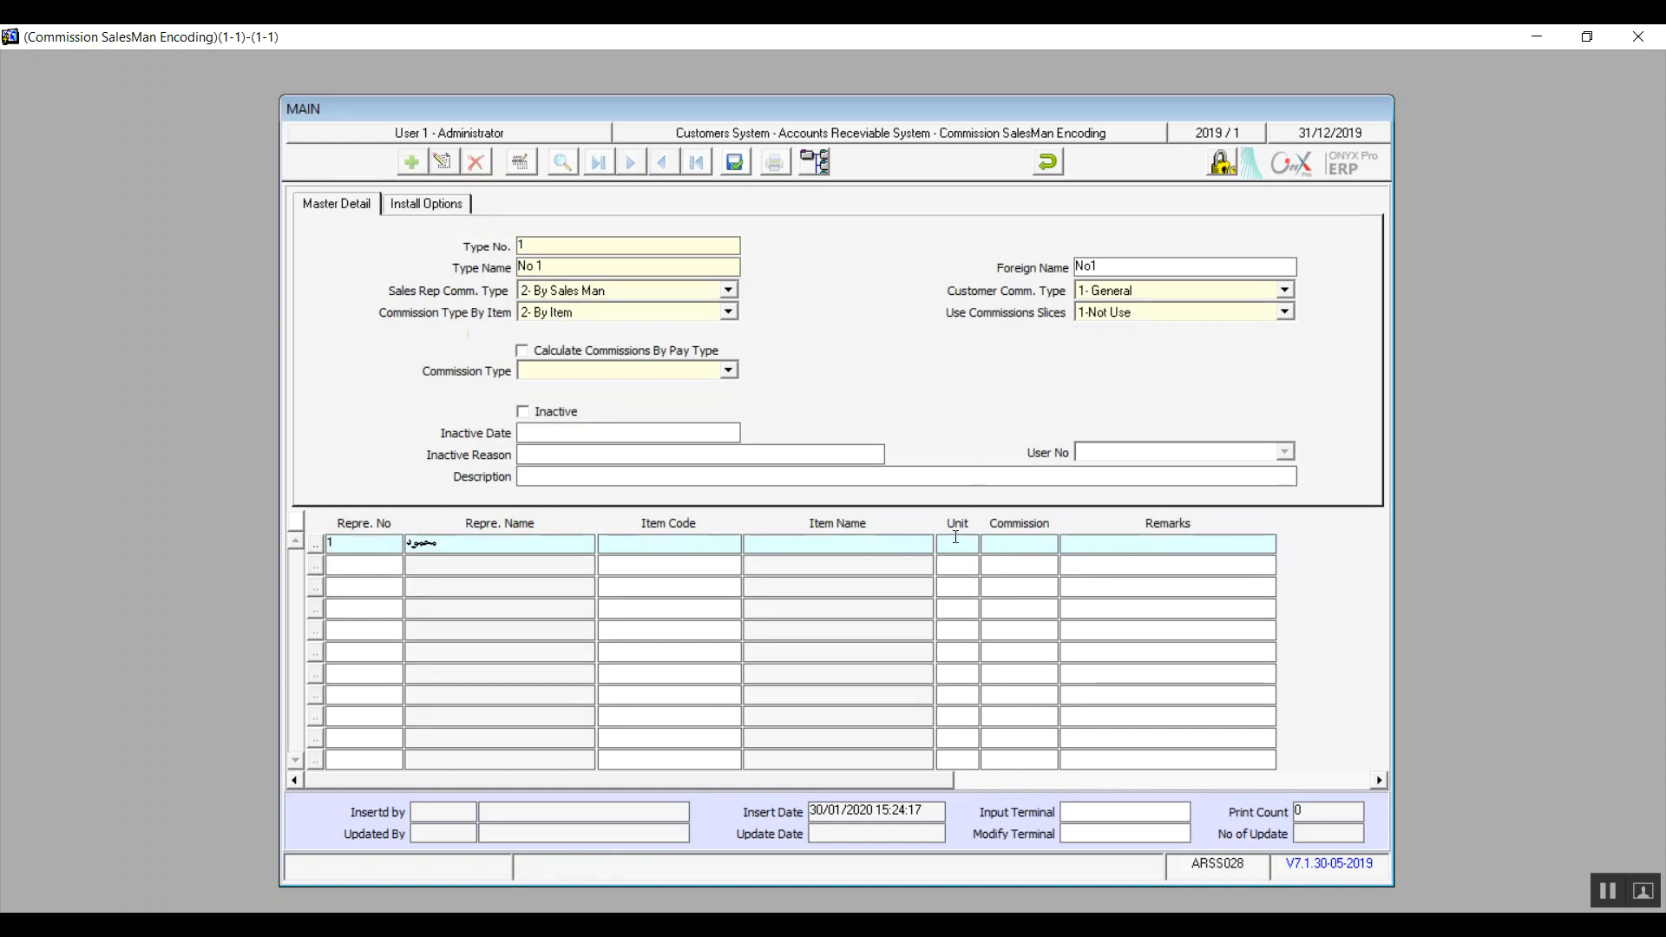
Check the customer commission type options and set the type to By Customer Class
{"action": "left_click", "coordinate": [1238, 292]}
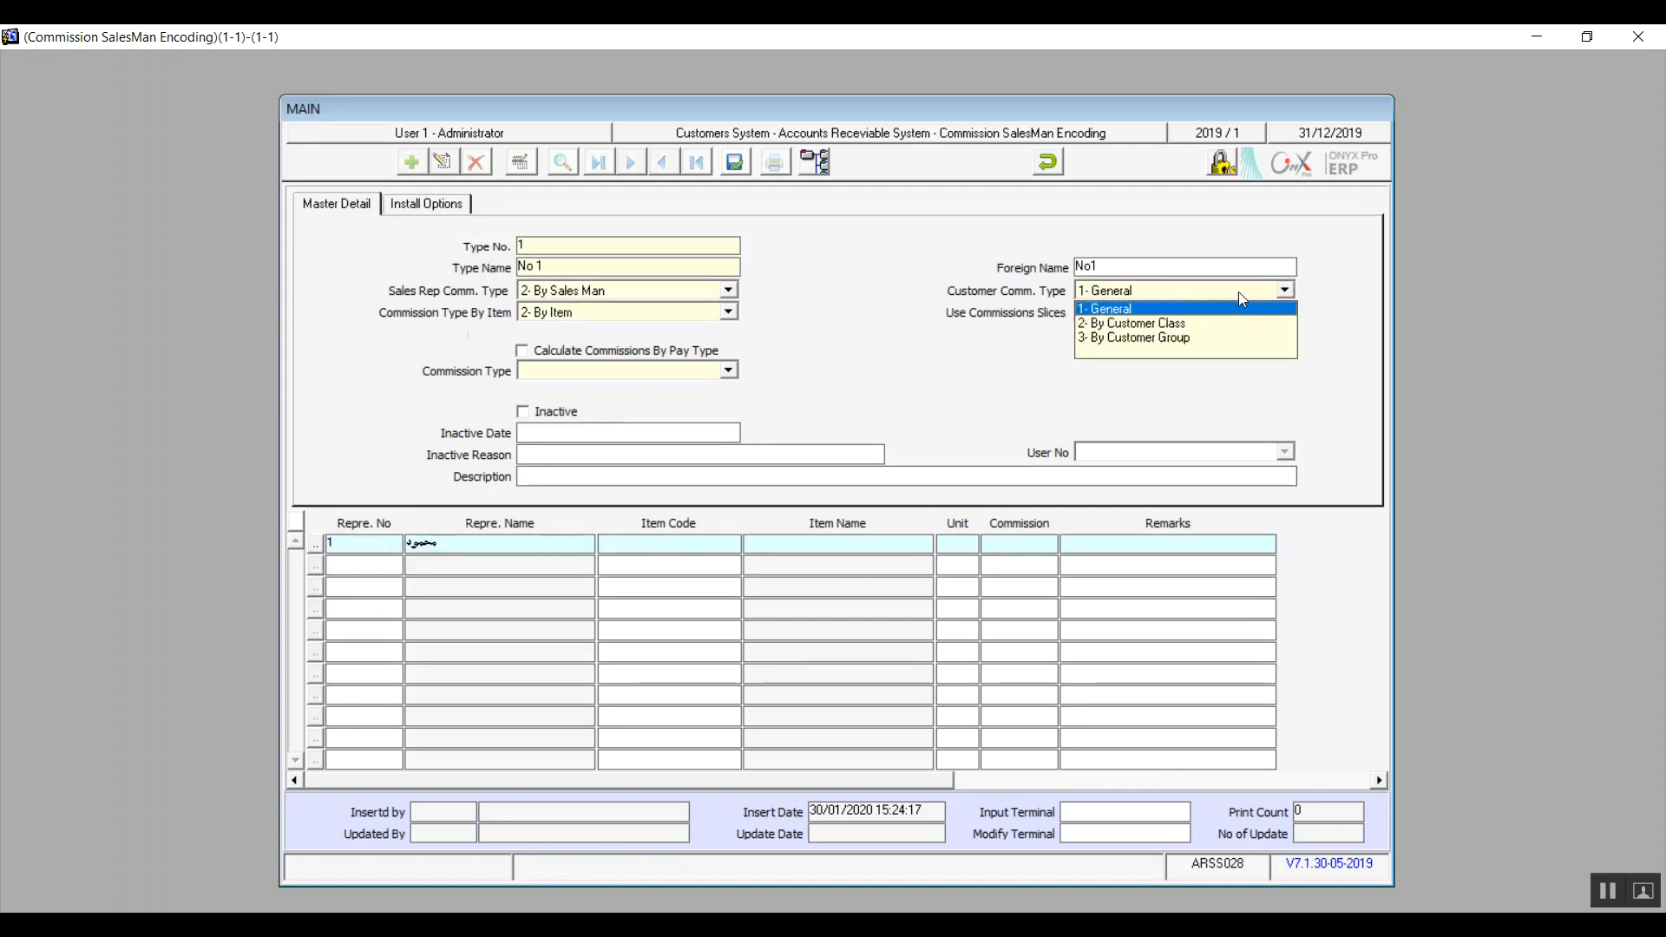
{"action": "left_click", "coordinate": [1118, 314]}
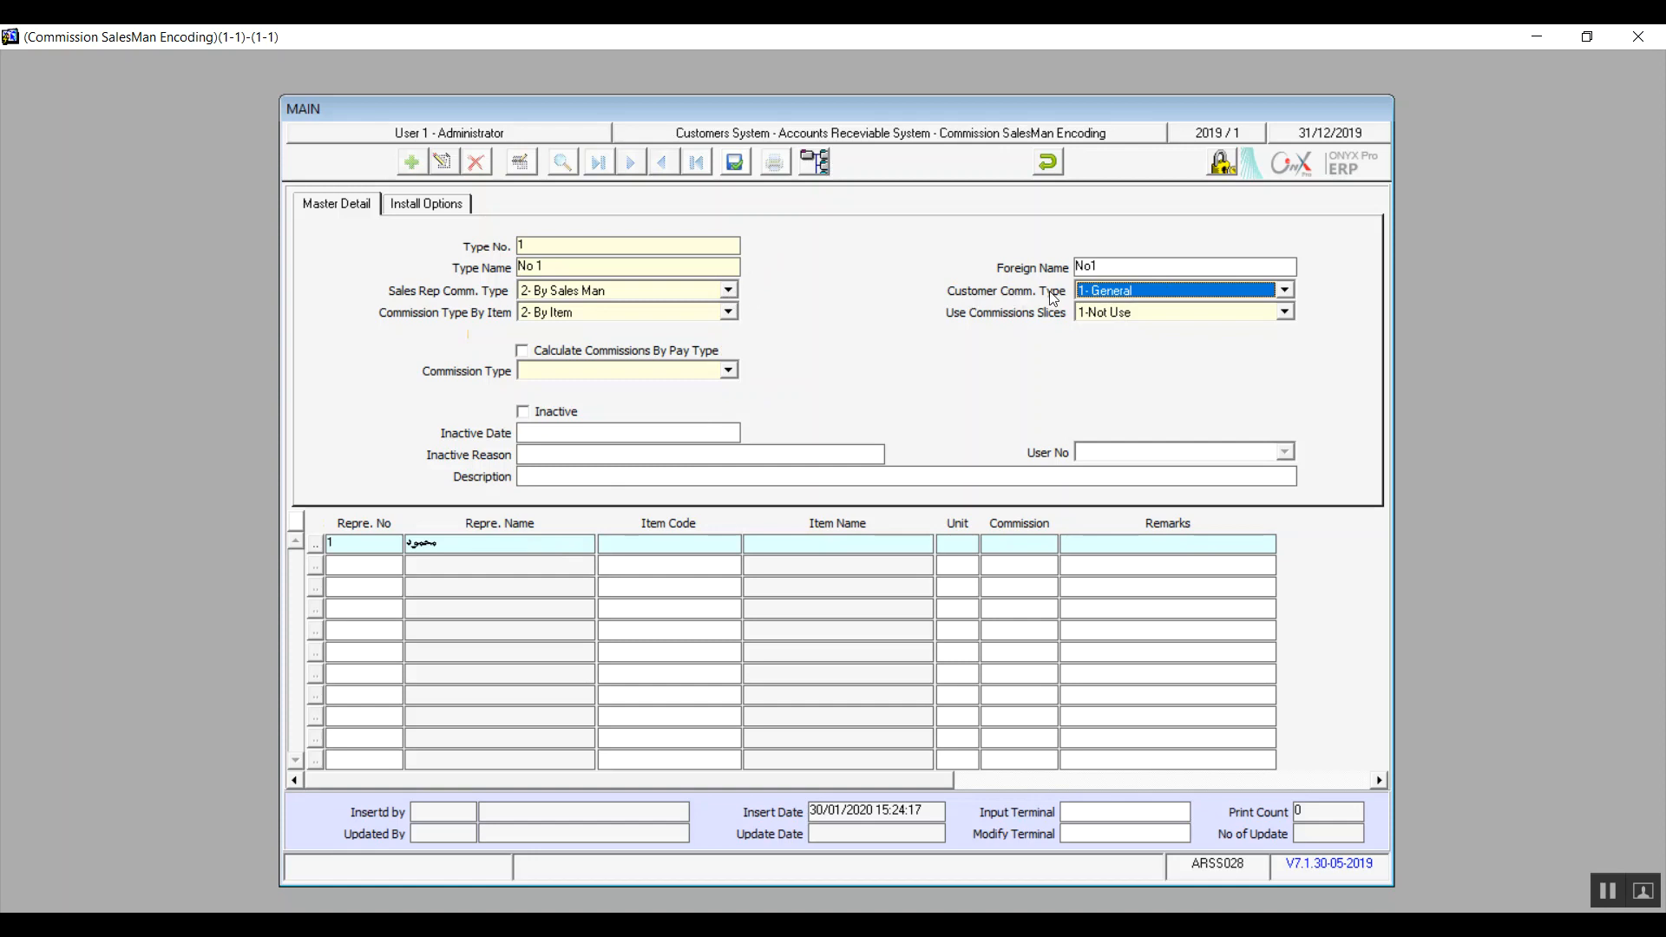
{"action": "left_click", "coordinate": [1096, 301]}
{"action": "left_click", "coordinate": [1100, 312]}
{"action": "left_click", "coordinate": [1102, 291]}
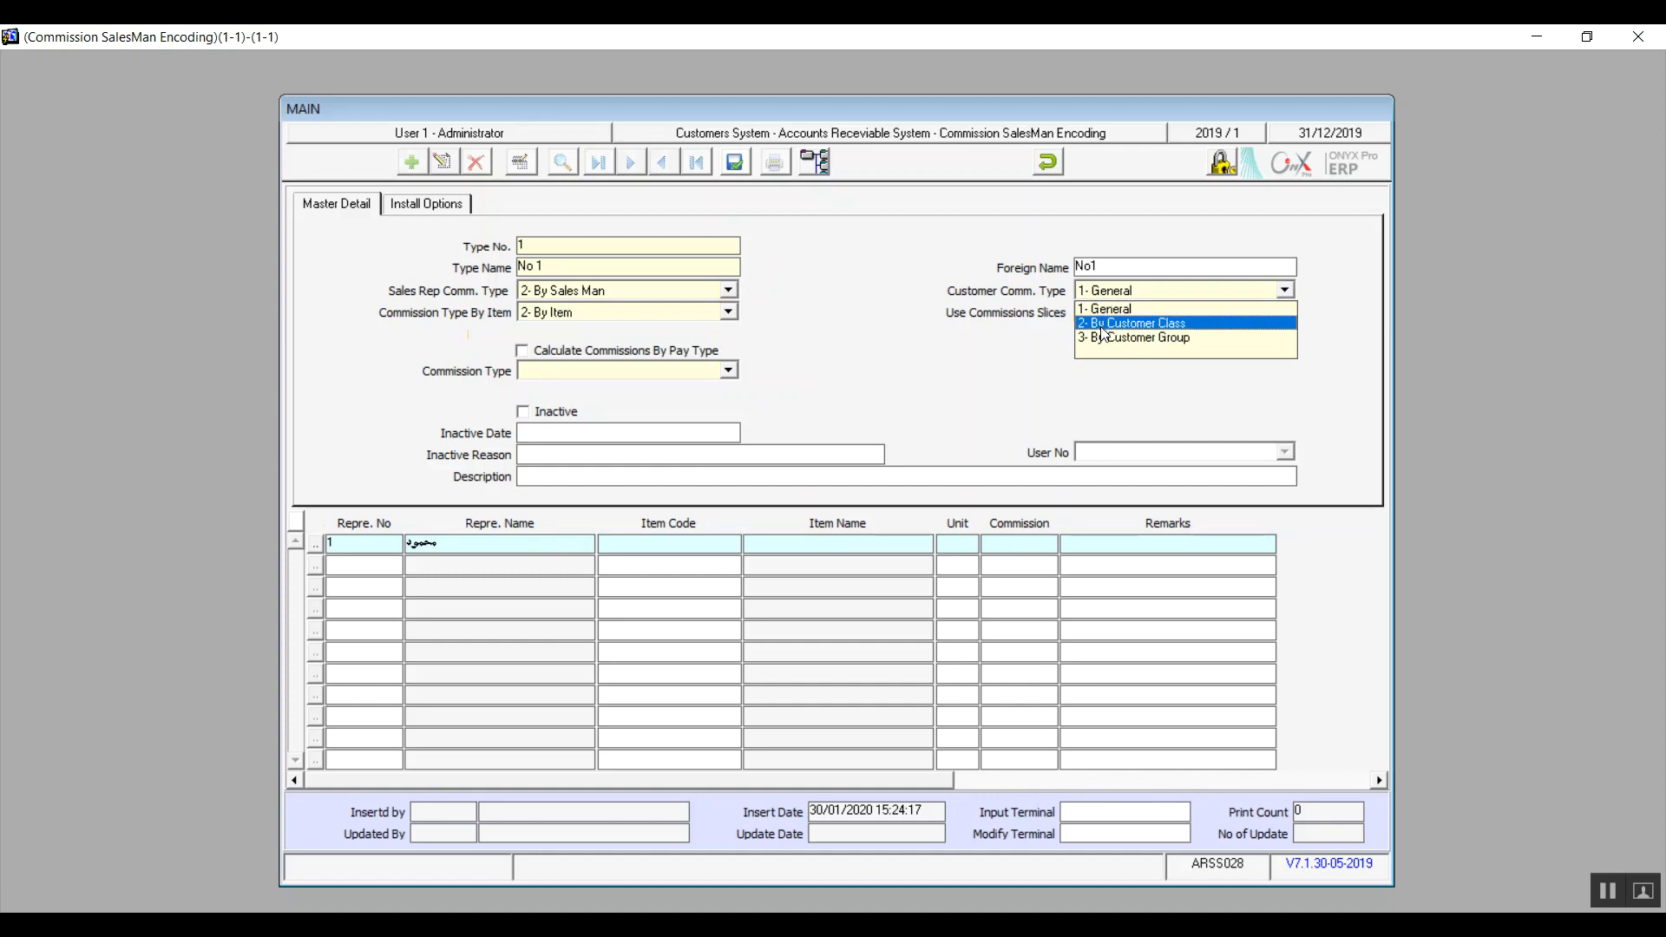
{"action": "left_click", "coordinate": [1103, 334]}
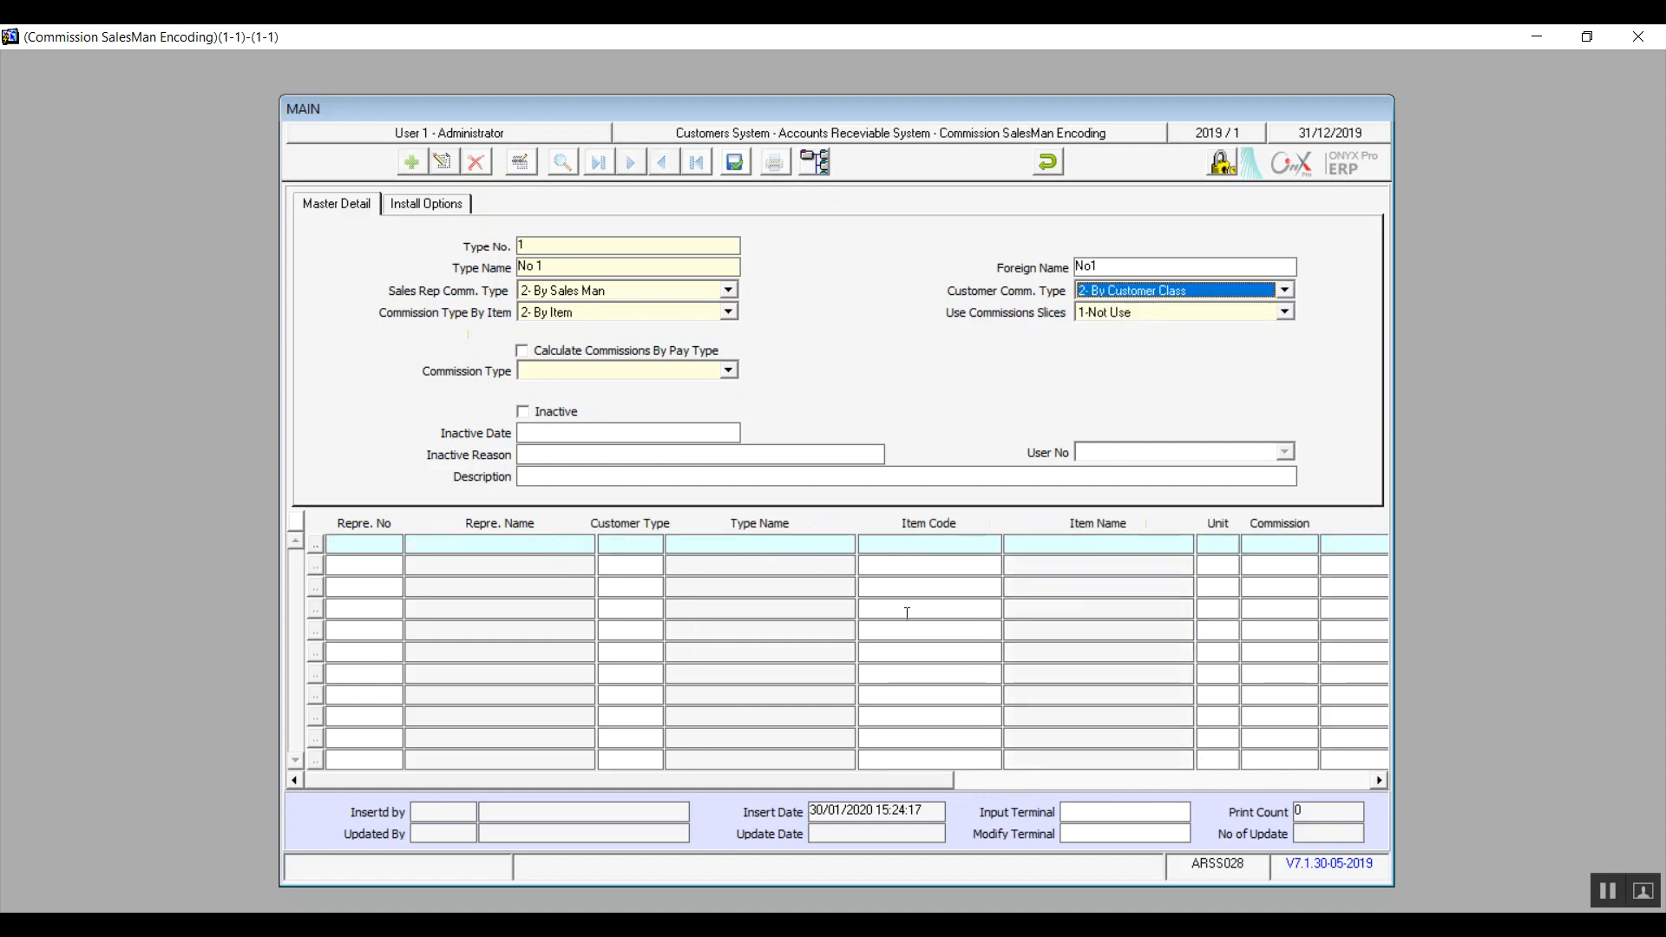
Fill the first detail row's customer type with Local customers from the customer types list
{"action": "left_click", "coordinate": [640, 541]}
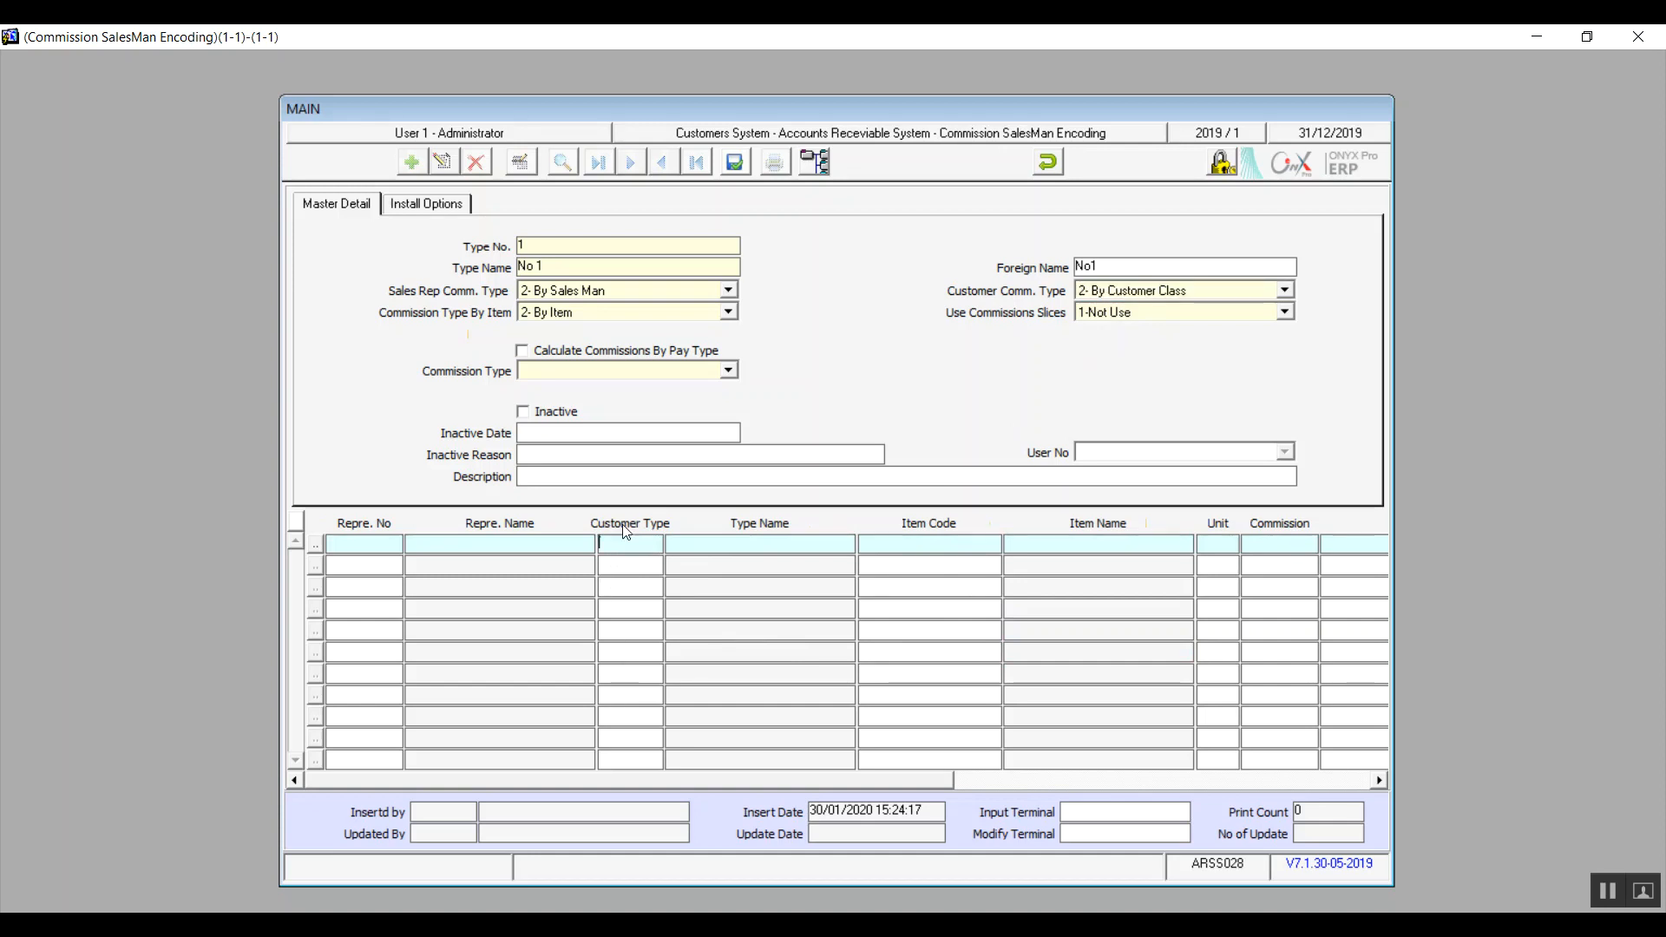
{"action": "key", "text": "F9"}
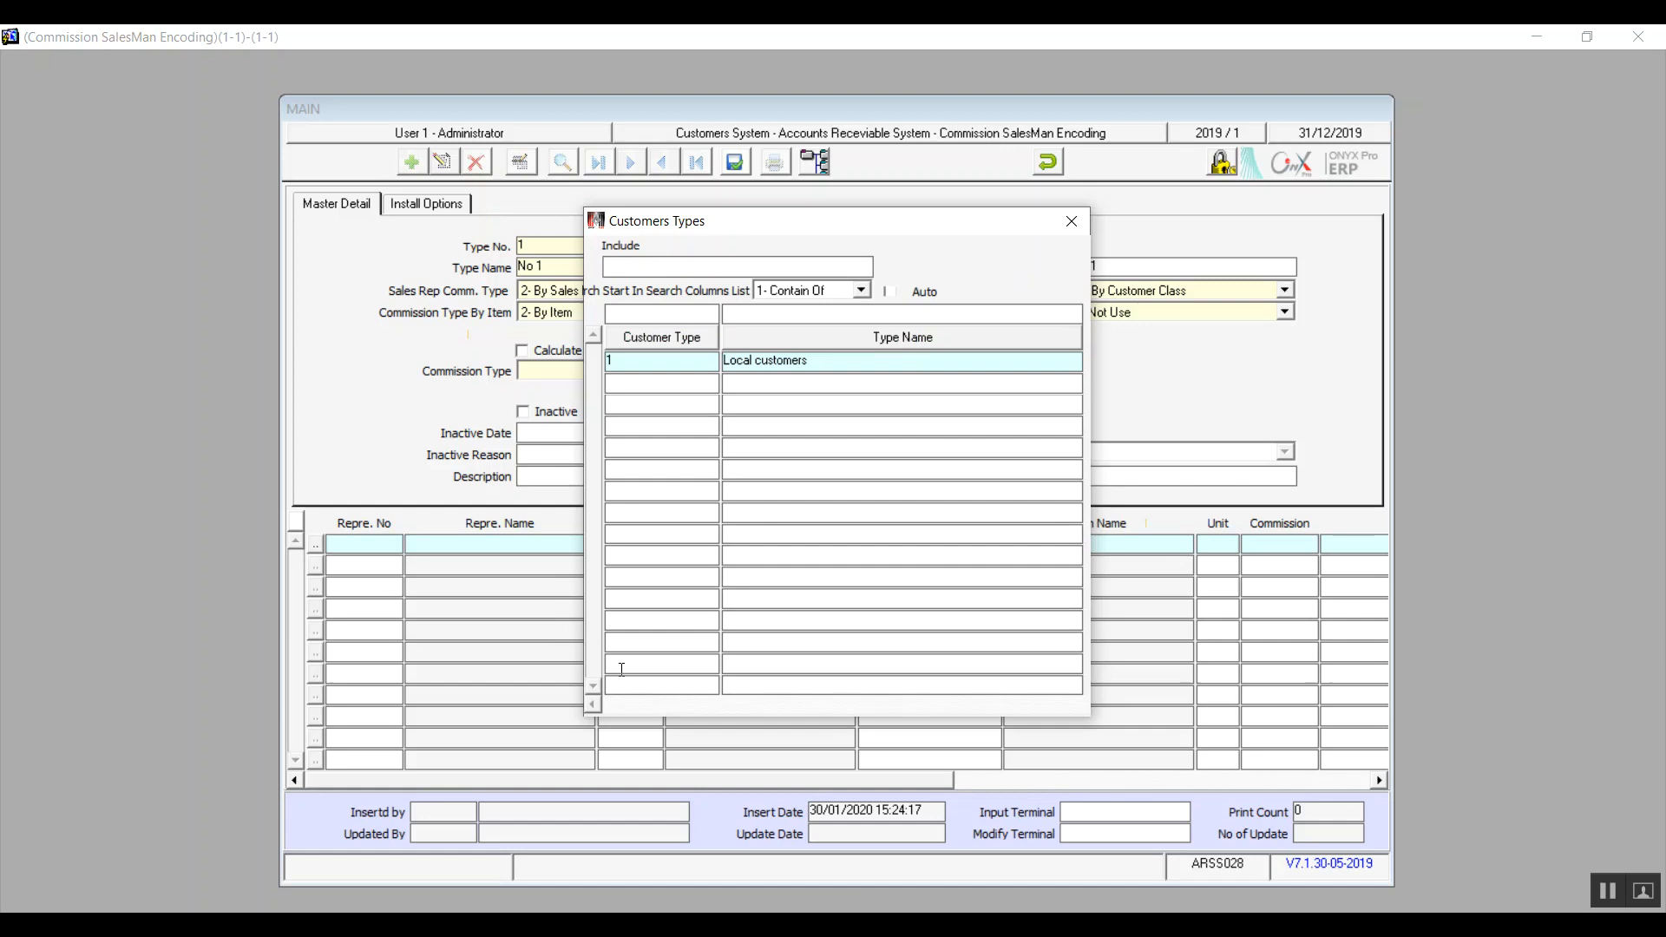
{"action": "double_click", "coordinate": [797, 359]}
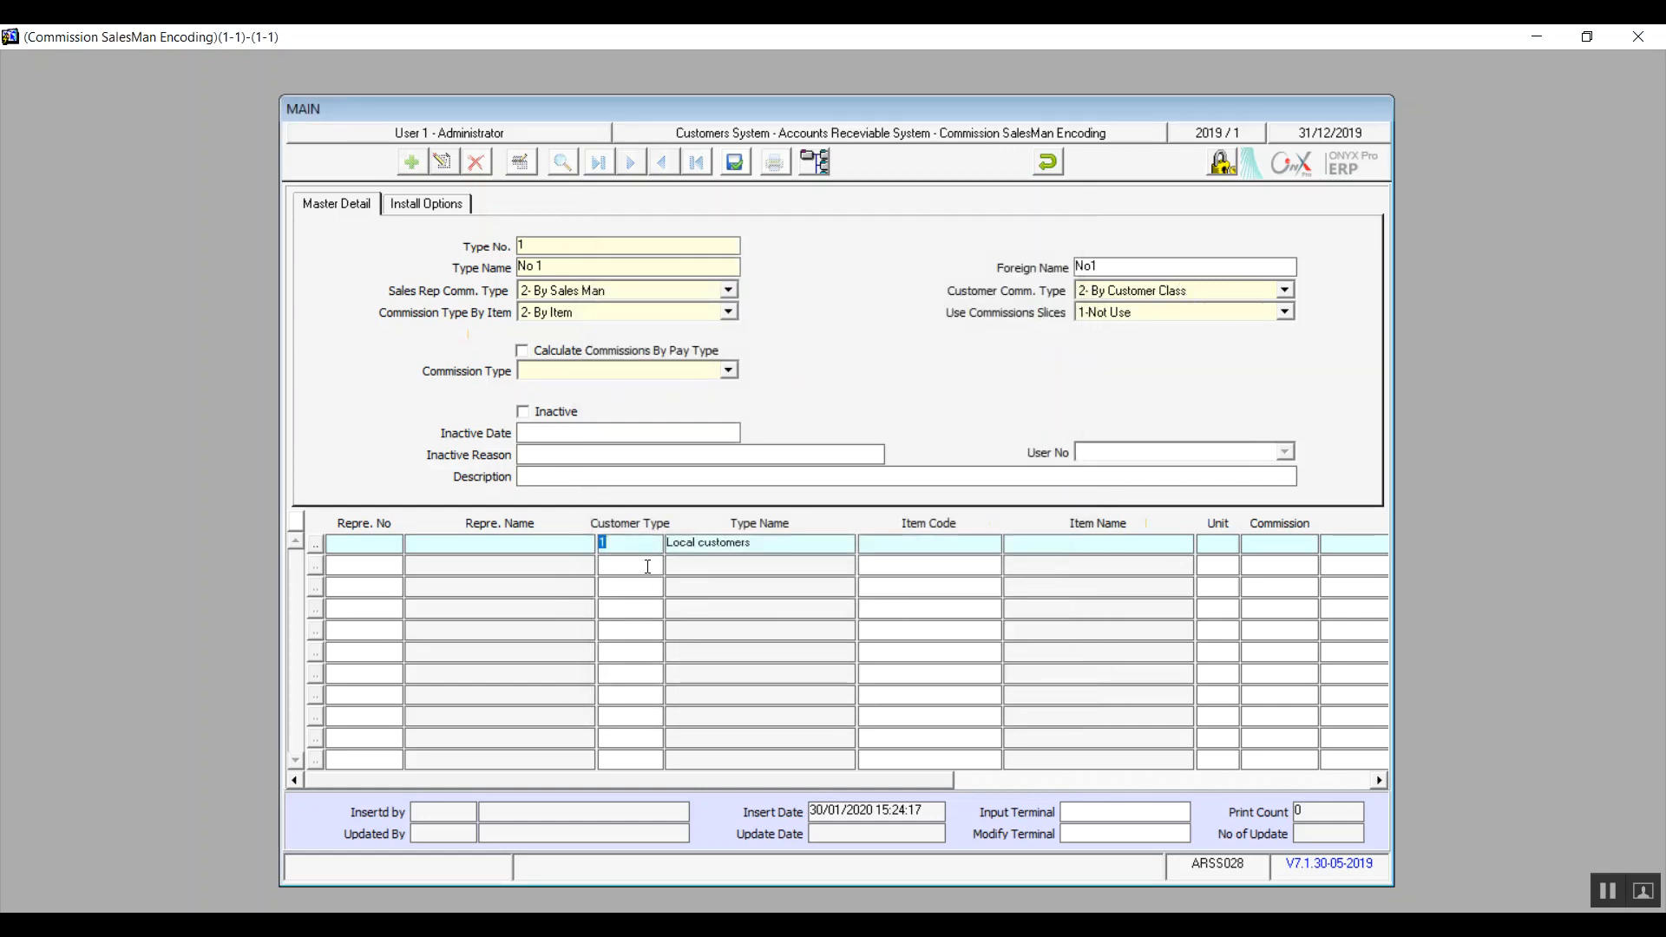
Try By Customer Group as the customer commission type and return it to By Customer Class
{"action": "left_click", "coordinate": [1143, 293]}
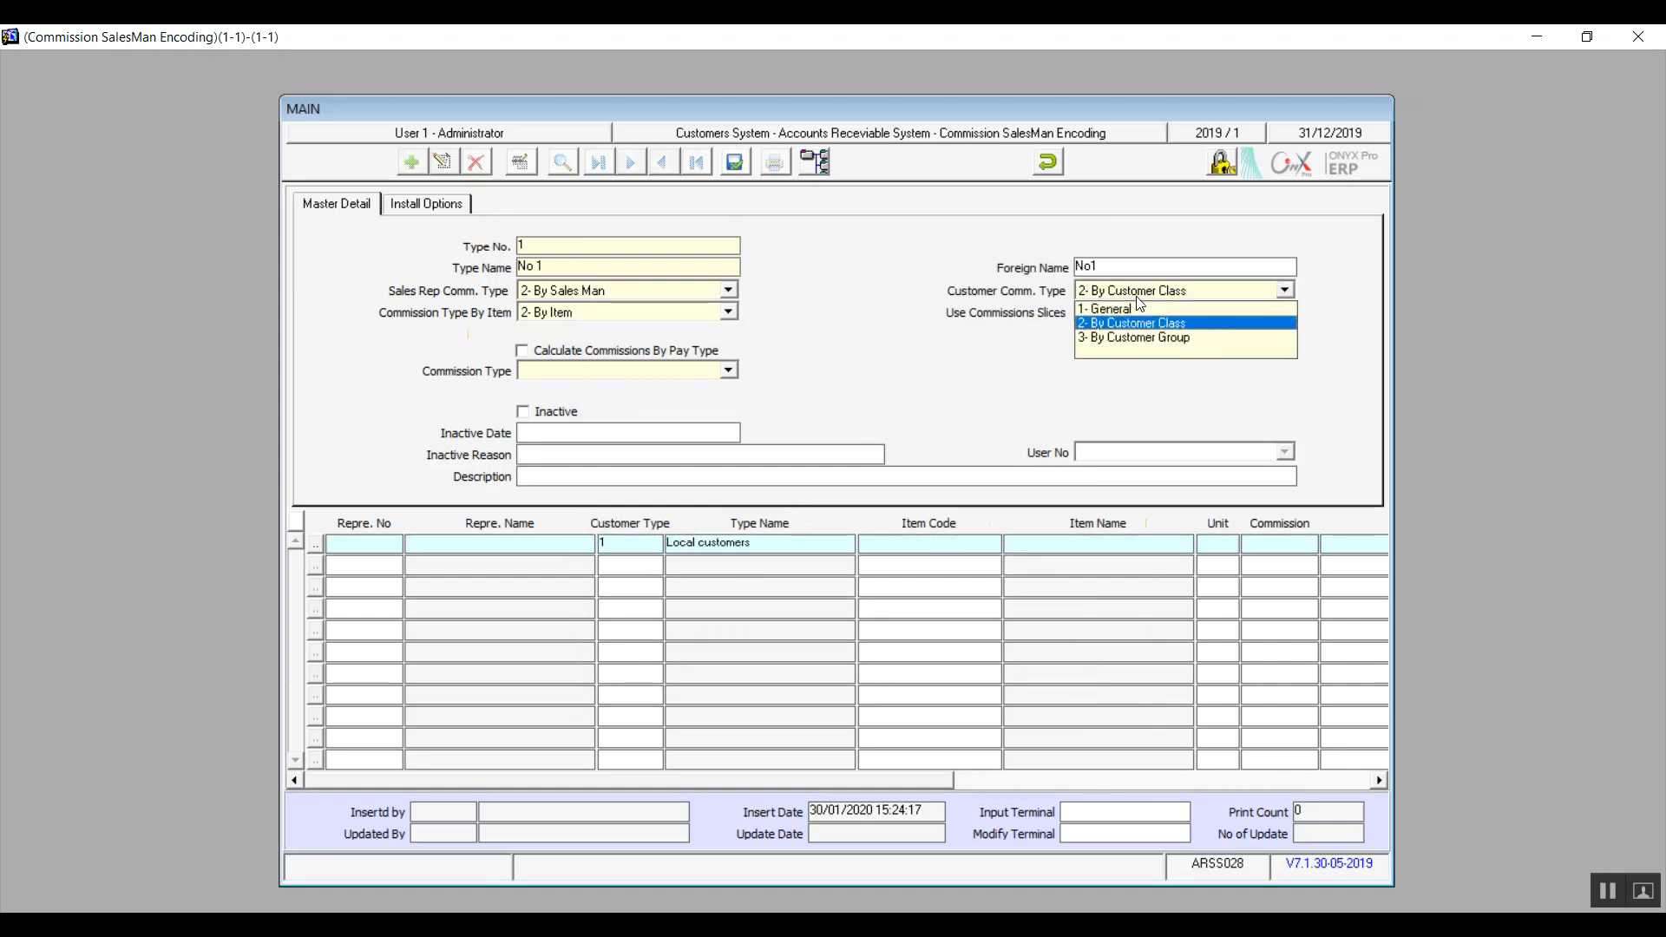
{"action": "left_click", "coordinate": [1133, 337]}
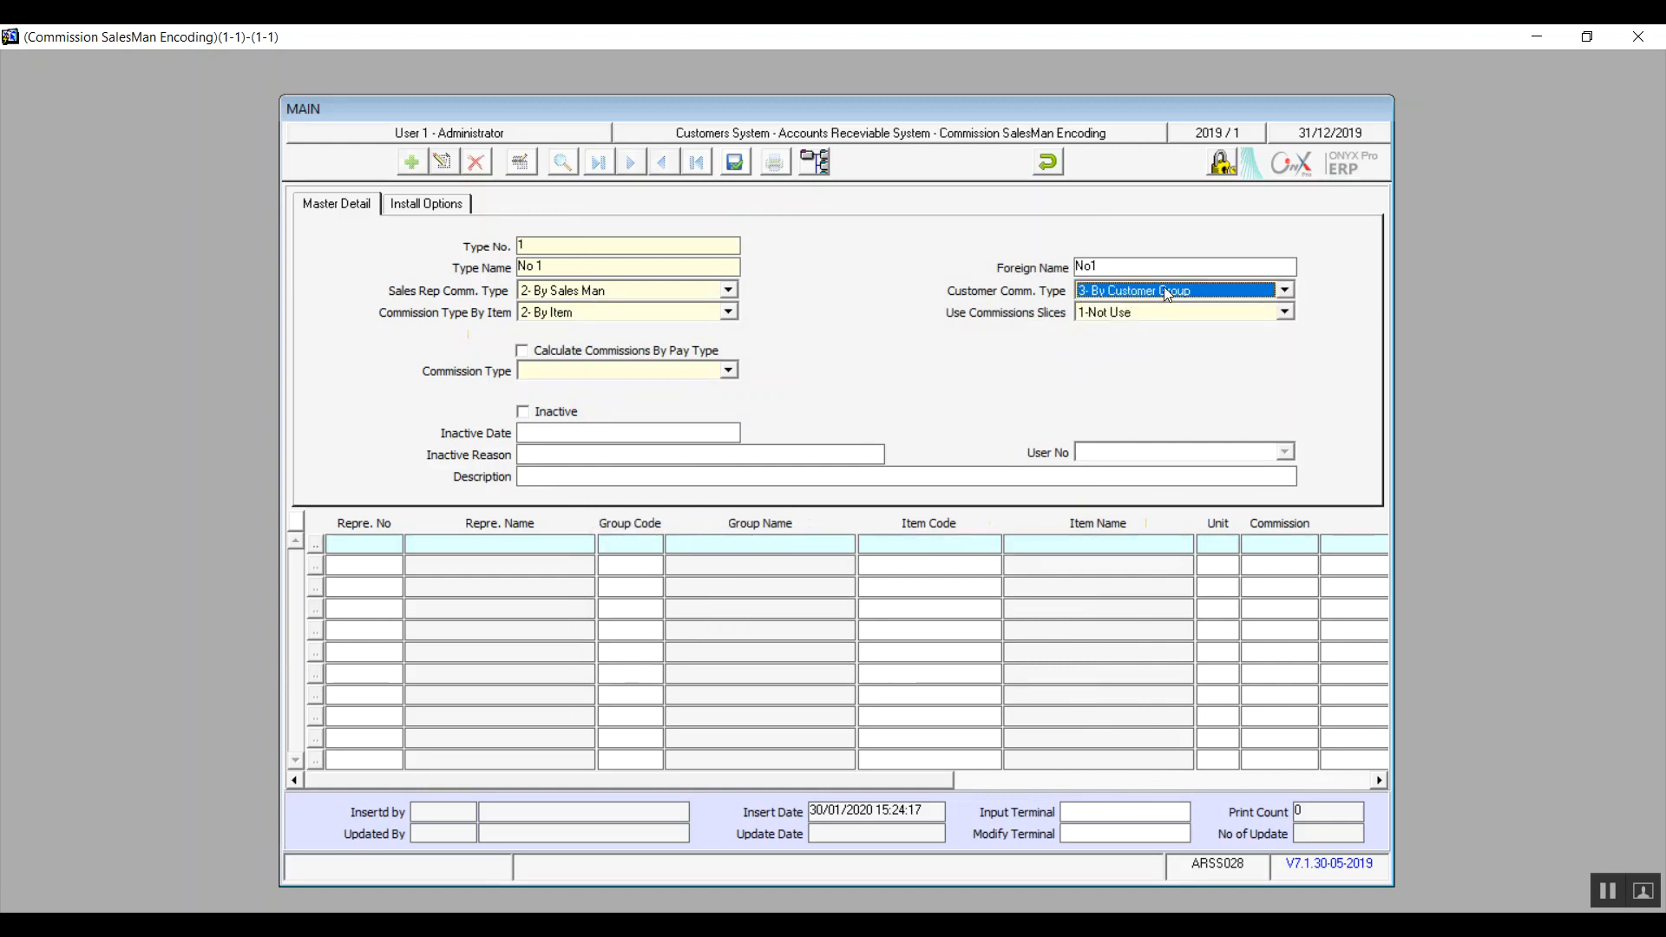
{"action": "left_click", "coordinate": [1105, 297]}
{"action": "left_click", "coordinate": [1106, 326]}
Set the commission slices to Net Sales Amount and inspect the From Amount and To Amount columns in the detail table
{"action": "left_click", "coordinate": [1107, 314]}
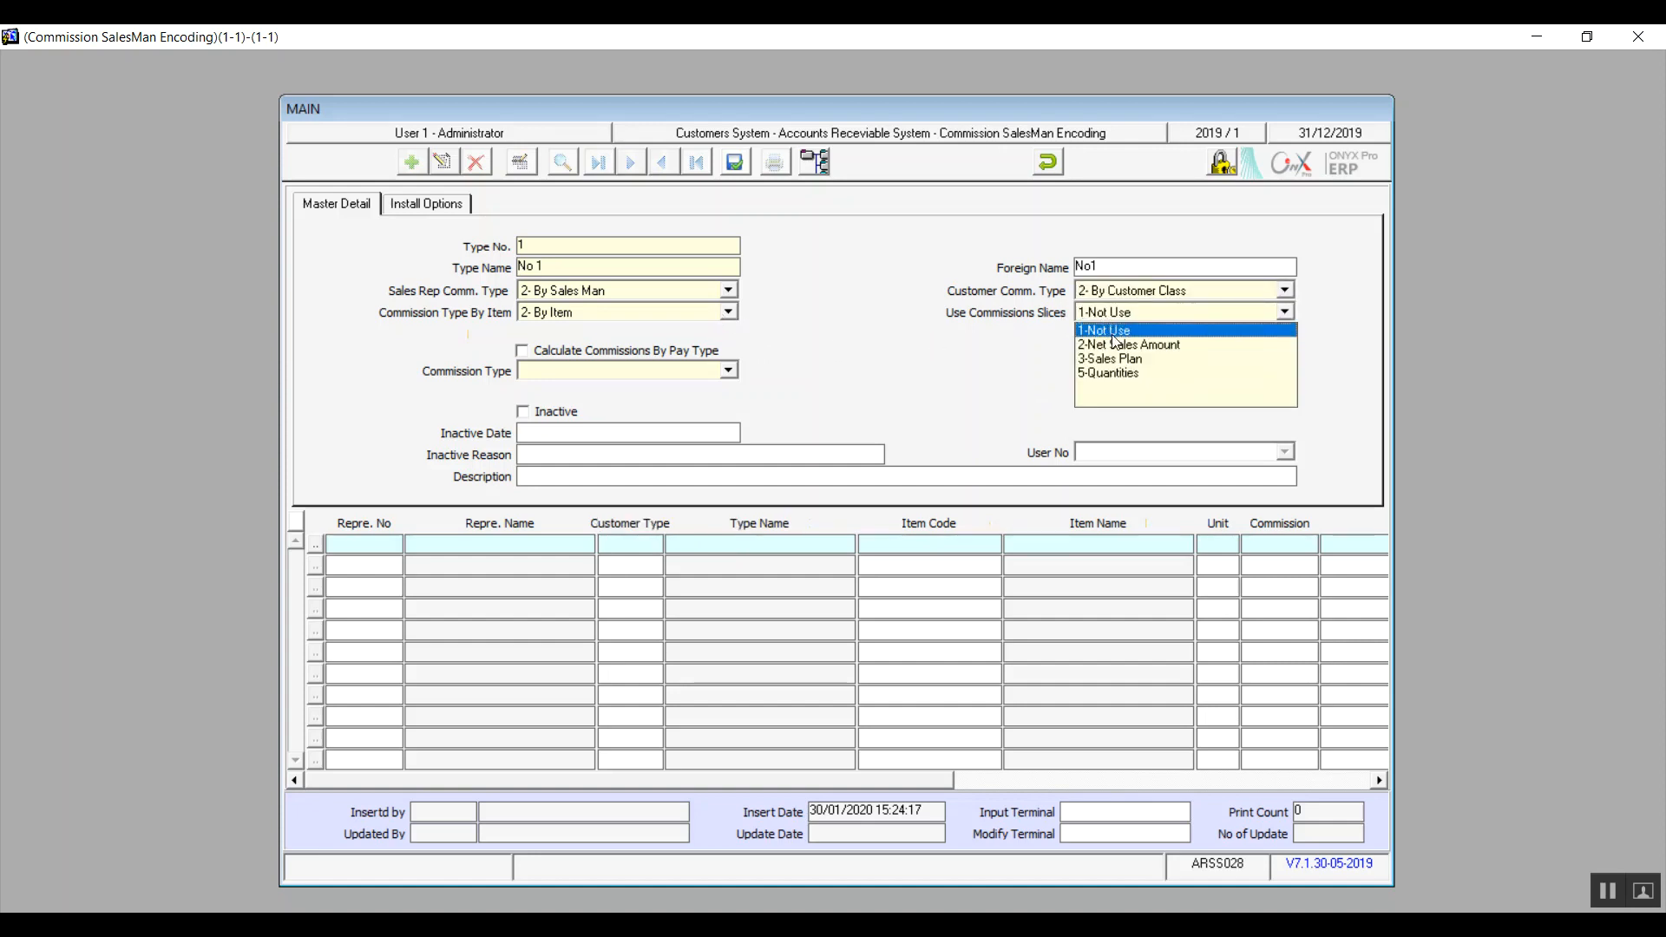
{"action": "left_click", "coordinate": [1154, 345]}
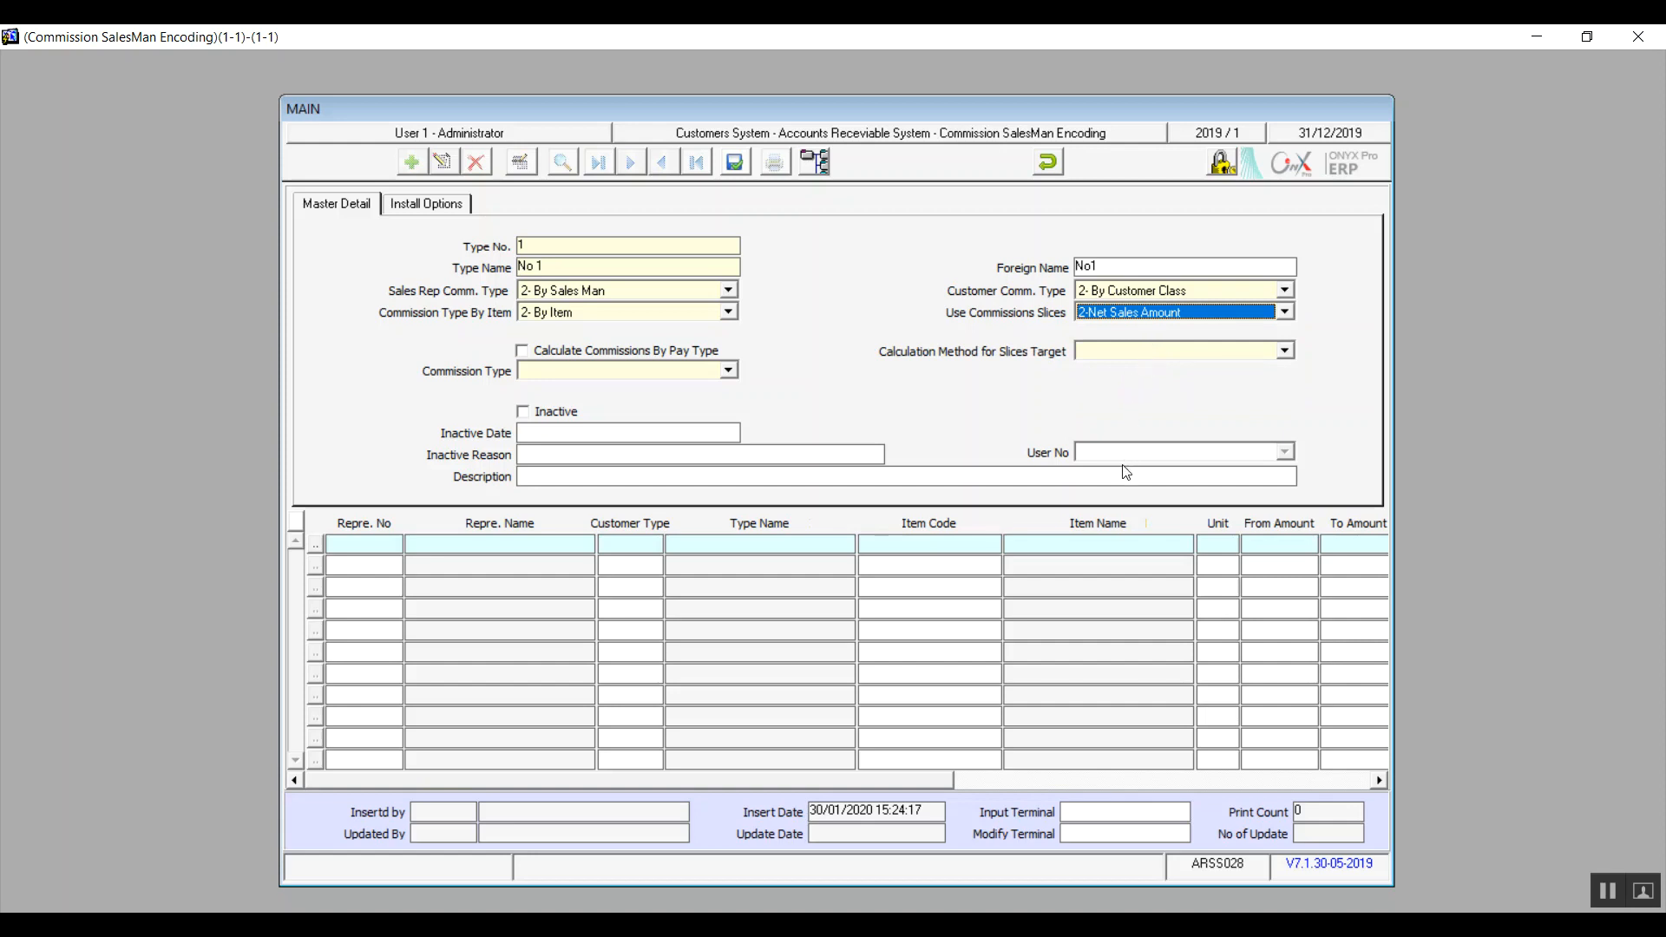
{"action": "left_click_drag", "start_coordinate": [934, 786], "coordinate": [1077, 781]}
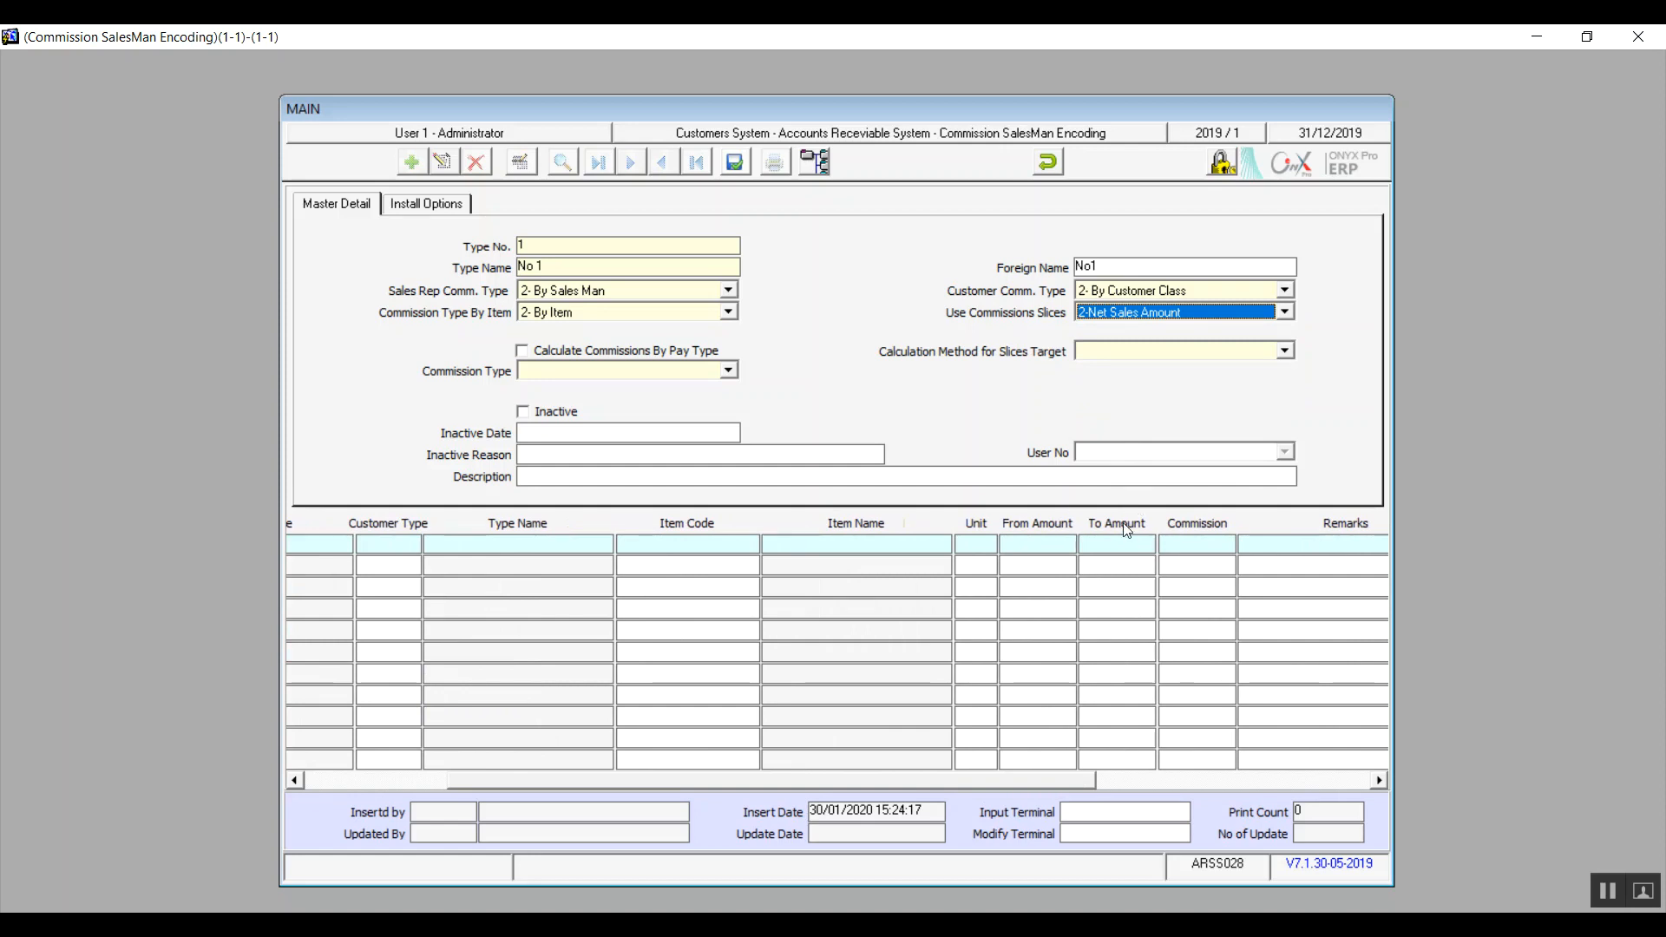
{"action": "left_click", "coordinate": [1042, 544]}
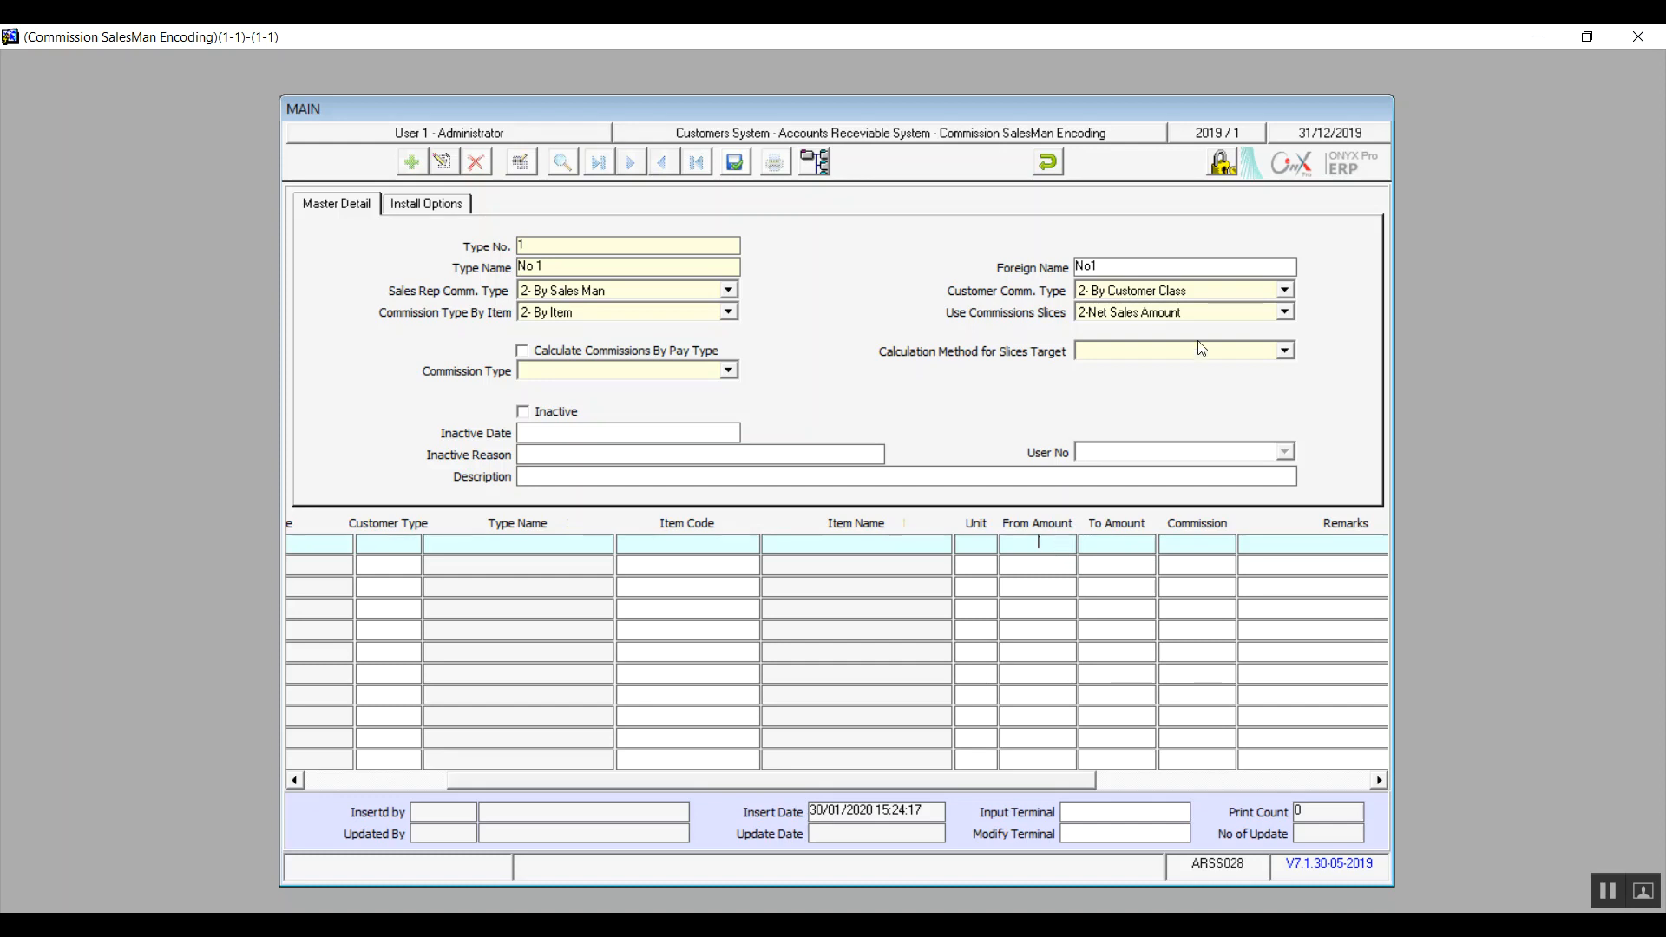
Set the commission slices to Sales Plan, enable separate target and excess target slices, and check the excess slices calculation options
{"action": "left_click", "coordinate": [1251, 320]}
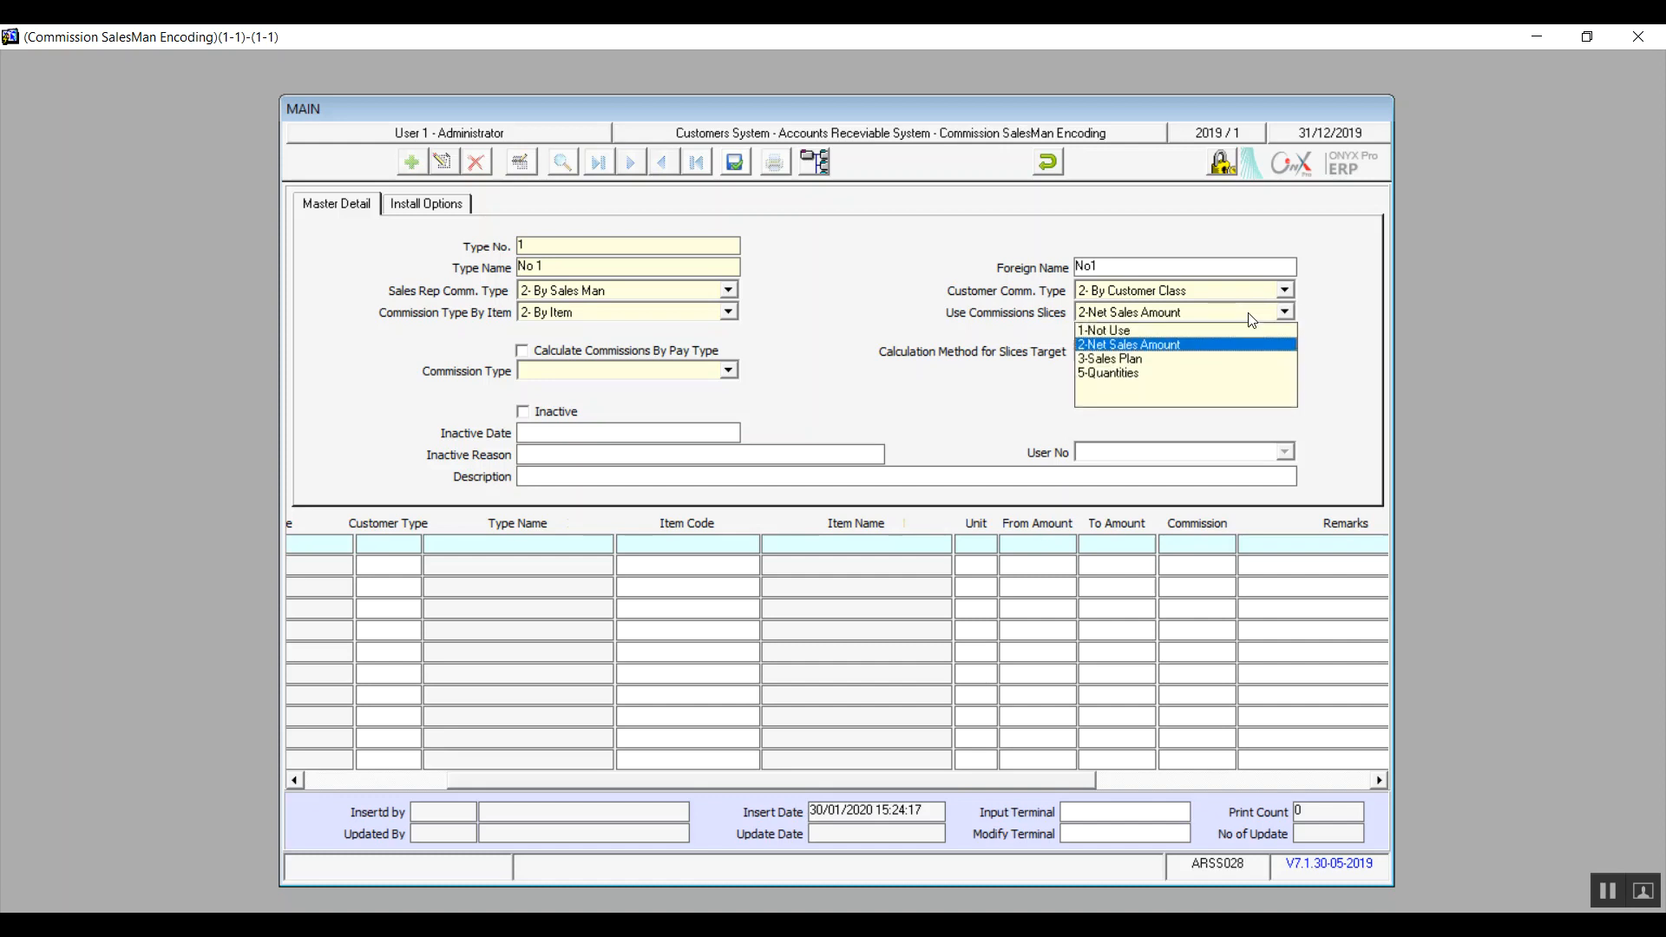
{"action": "left_click", "coordinate": [1164, 365]}
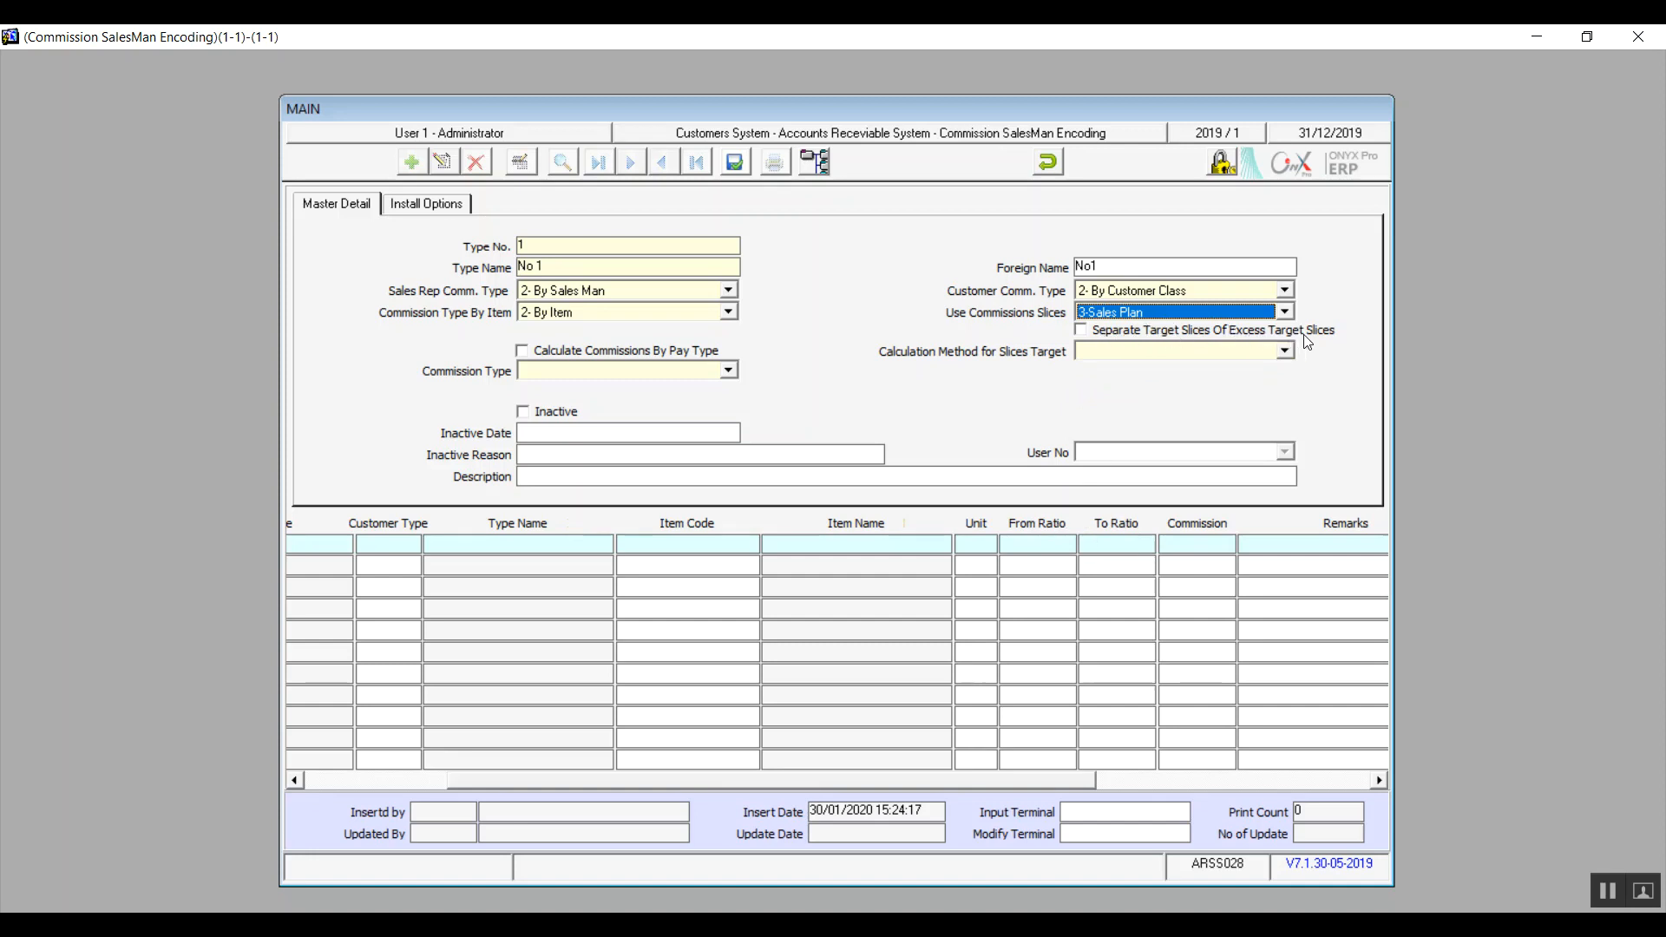
{"action": "left_click", "coordinate": [1082, 331]}
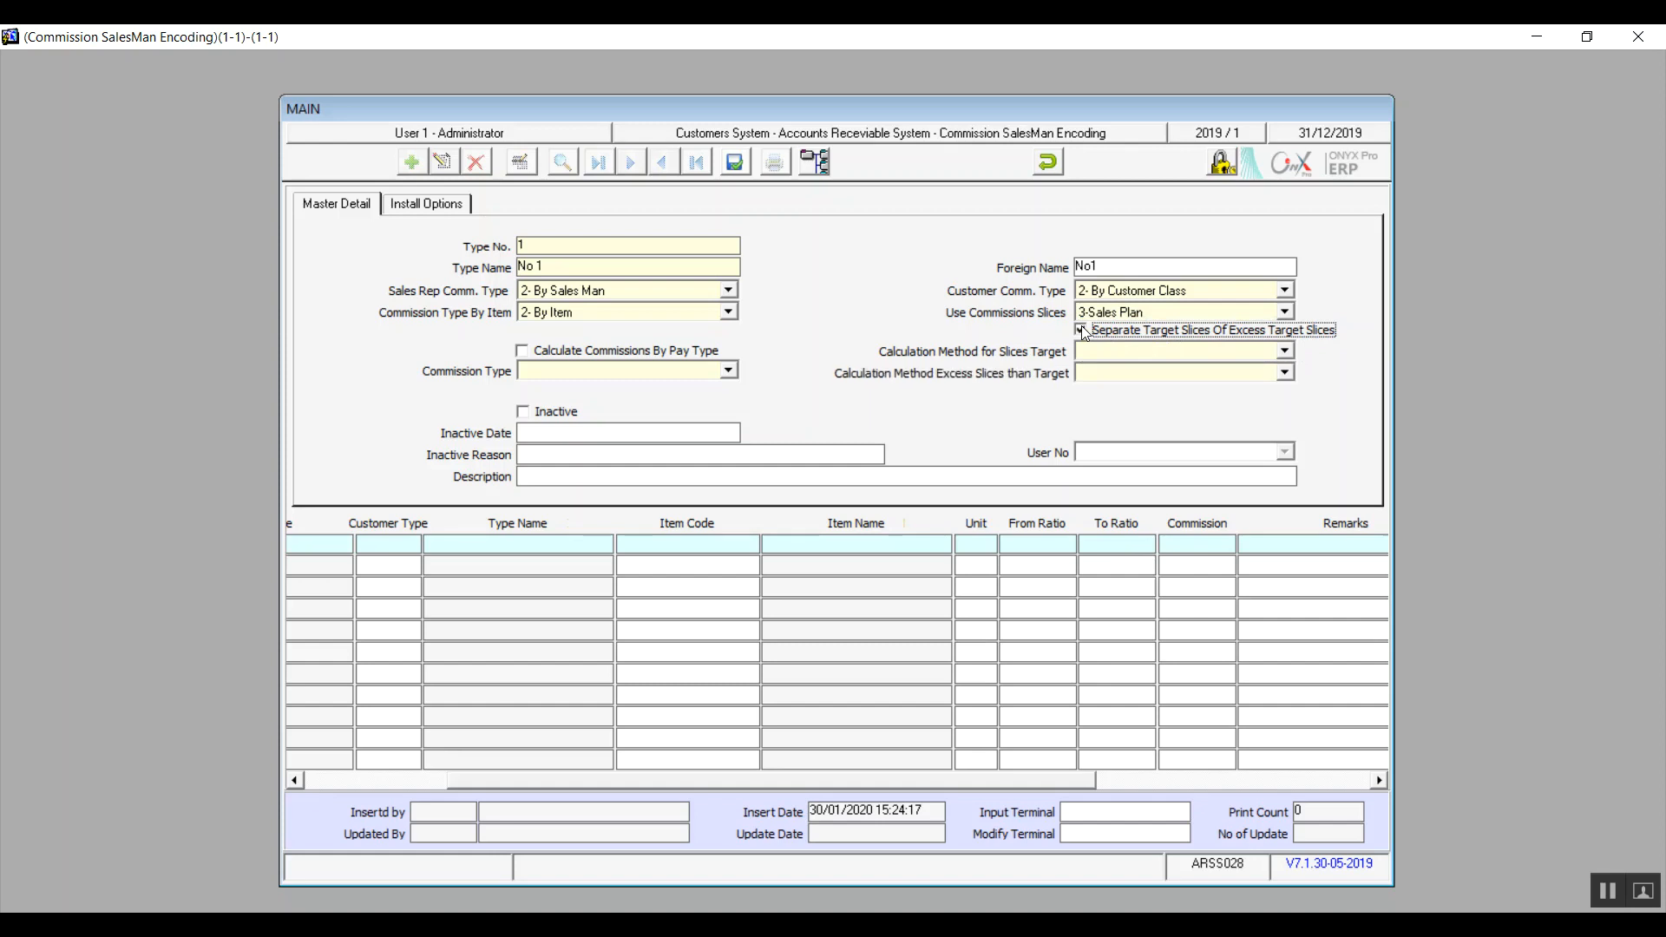
{"action": "left_click", "coordinate": [1125, 373]}
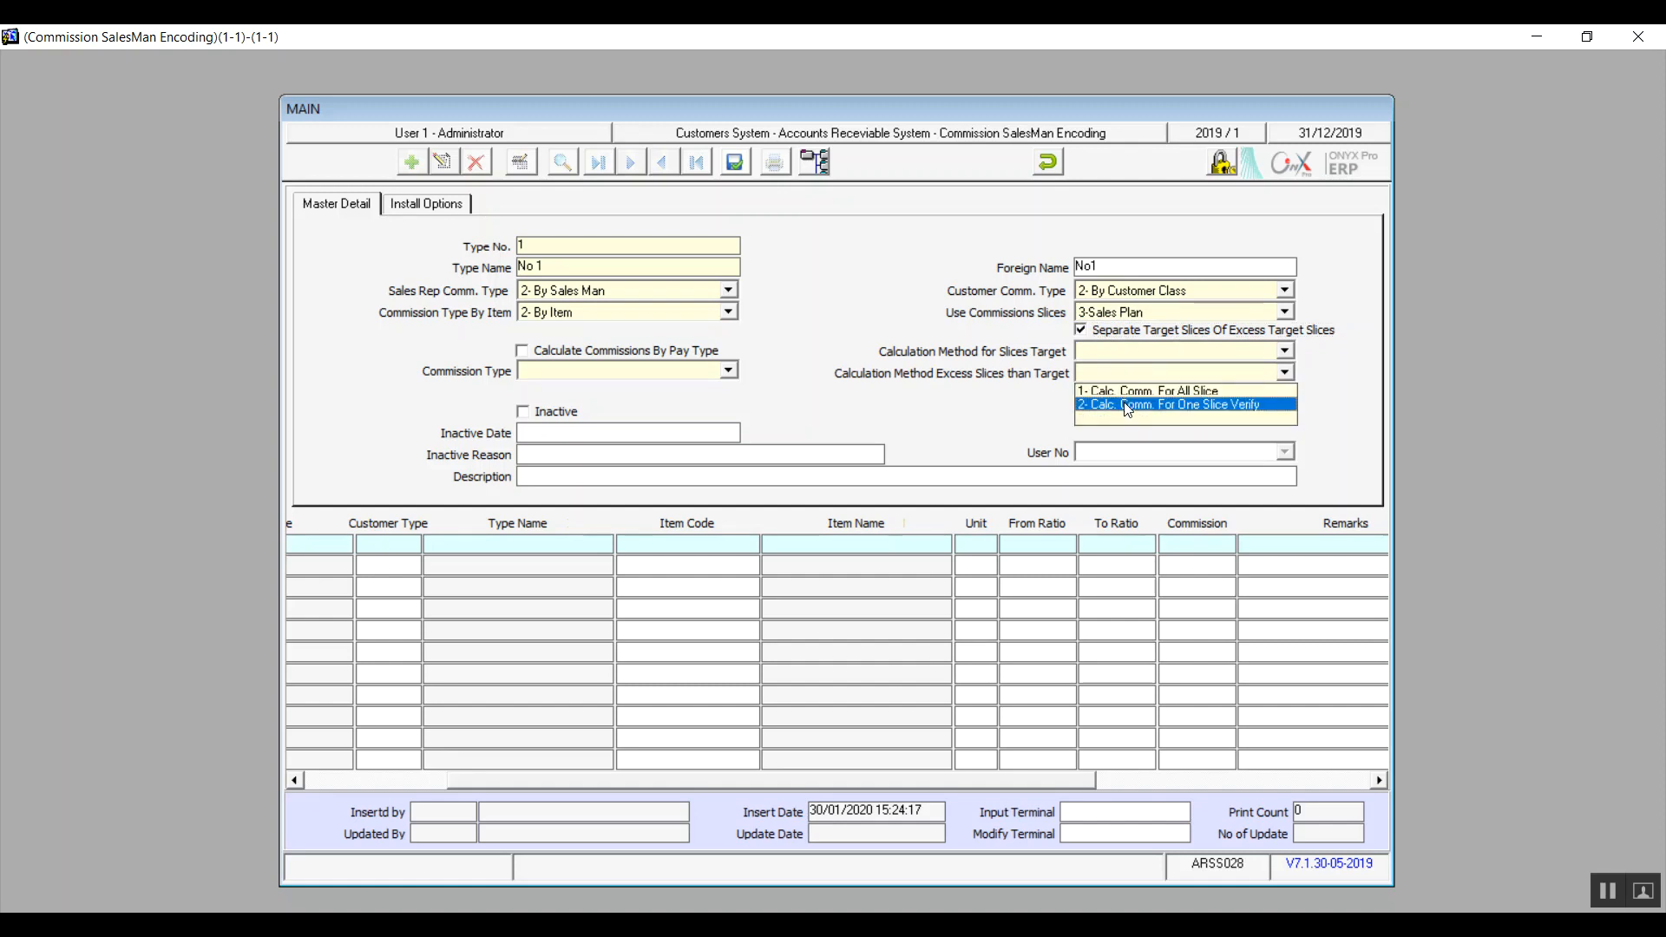
{"action": "left_click", "coordinate": [1111, 329]}
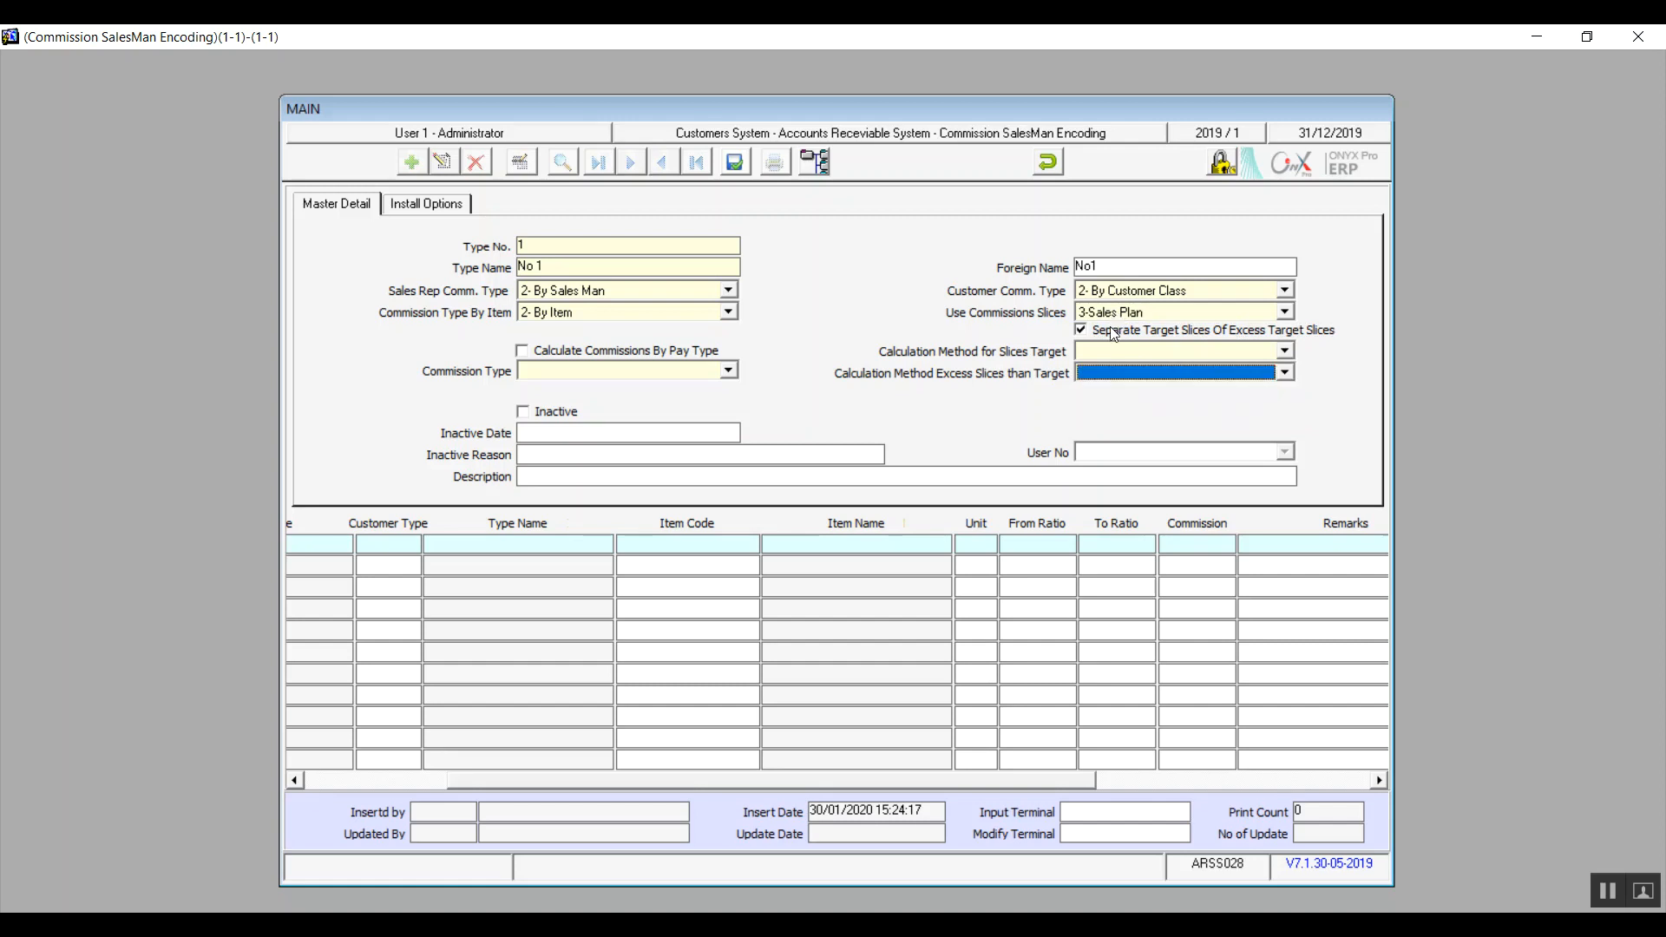
Set the commission slices to Quantities and try the By Complications Quantity option, leaving it cleared
{"action": "left_click", "coordinate": [1285, 313]}
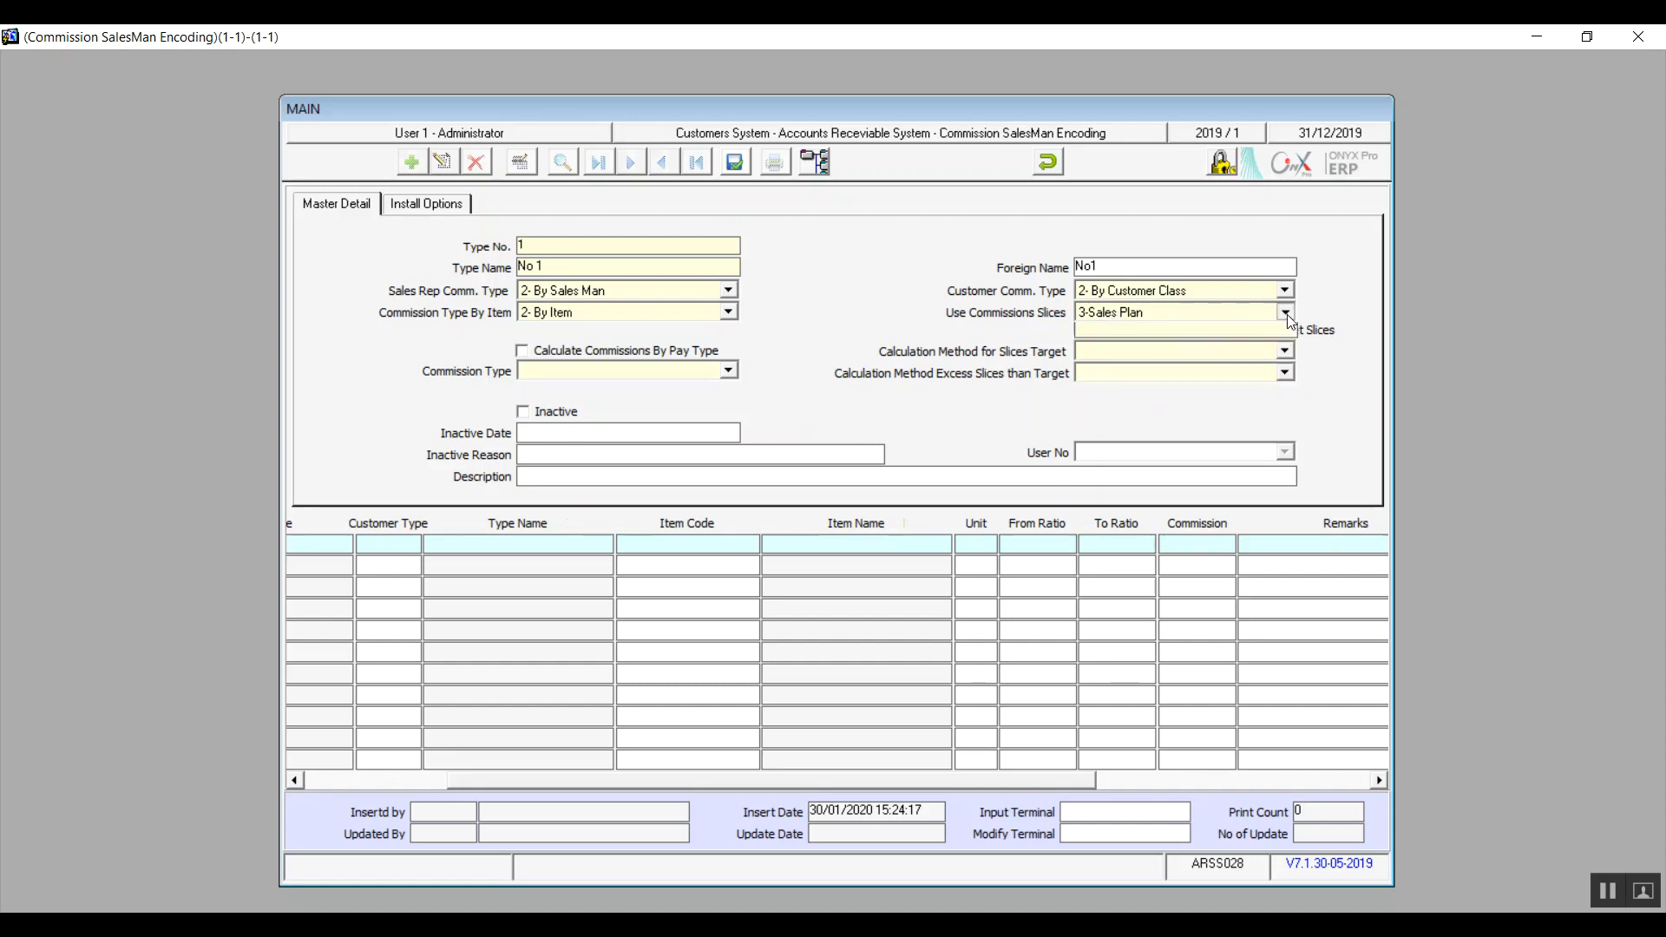
{"action": "left_click", "coordinate": [1133, 380]}
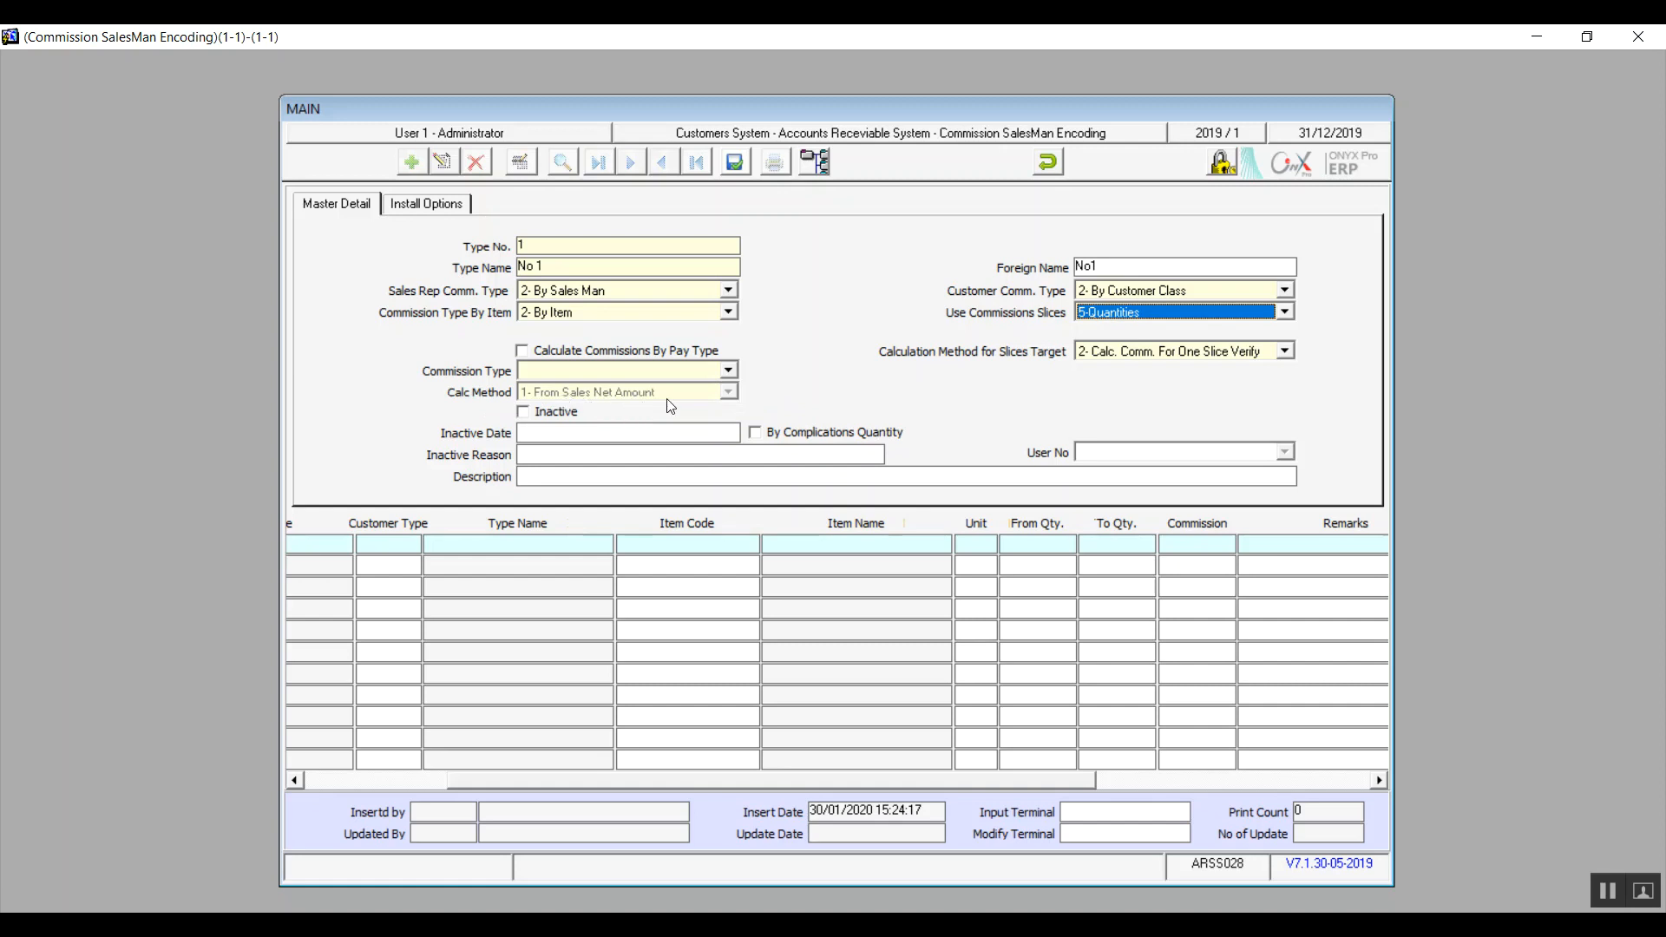
{"action": "left_click", "coordinate": [758, 434]}
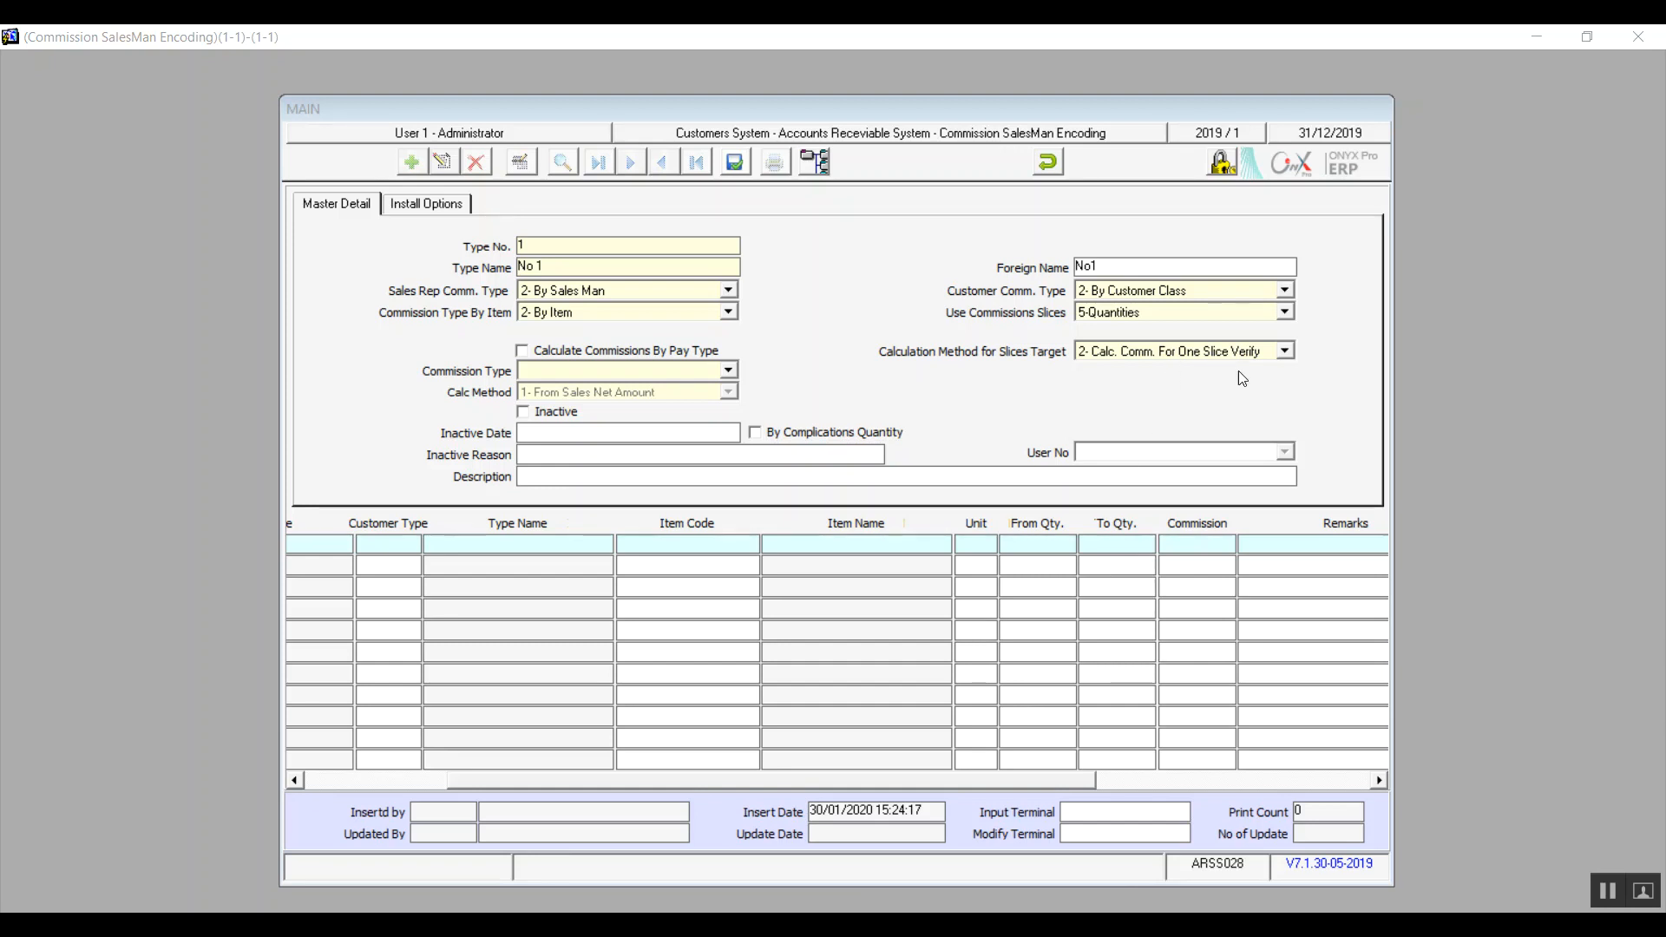
{"action": "left_click", "coordinate": [807, 434]}
{"action": "left_click", "coordinate": [807, 441]}
{"action": "left_click", "coordinate": [807, 440]}
{"action": "left_click", "coordinate": [807, 441]}
View the example images for one-slice and all-slices commission in Photos, and return to the Commission SalesMan Encoding form
{"action": "left_click", "coordinate": [1125, 354]}
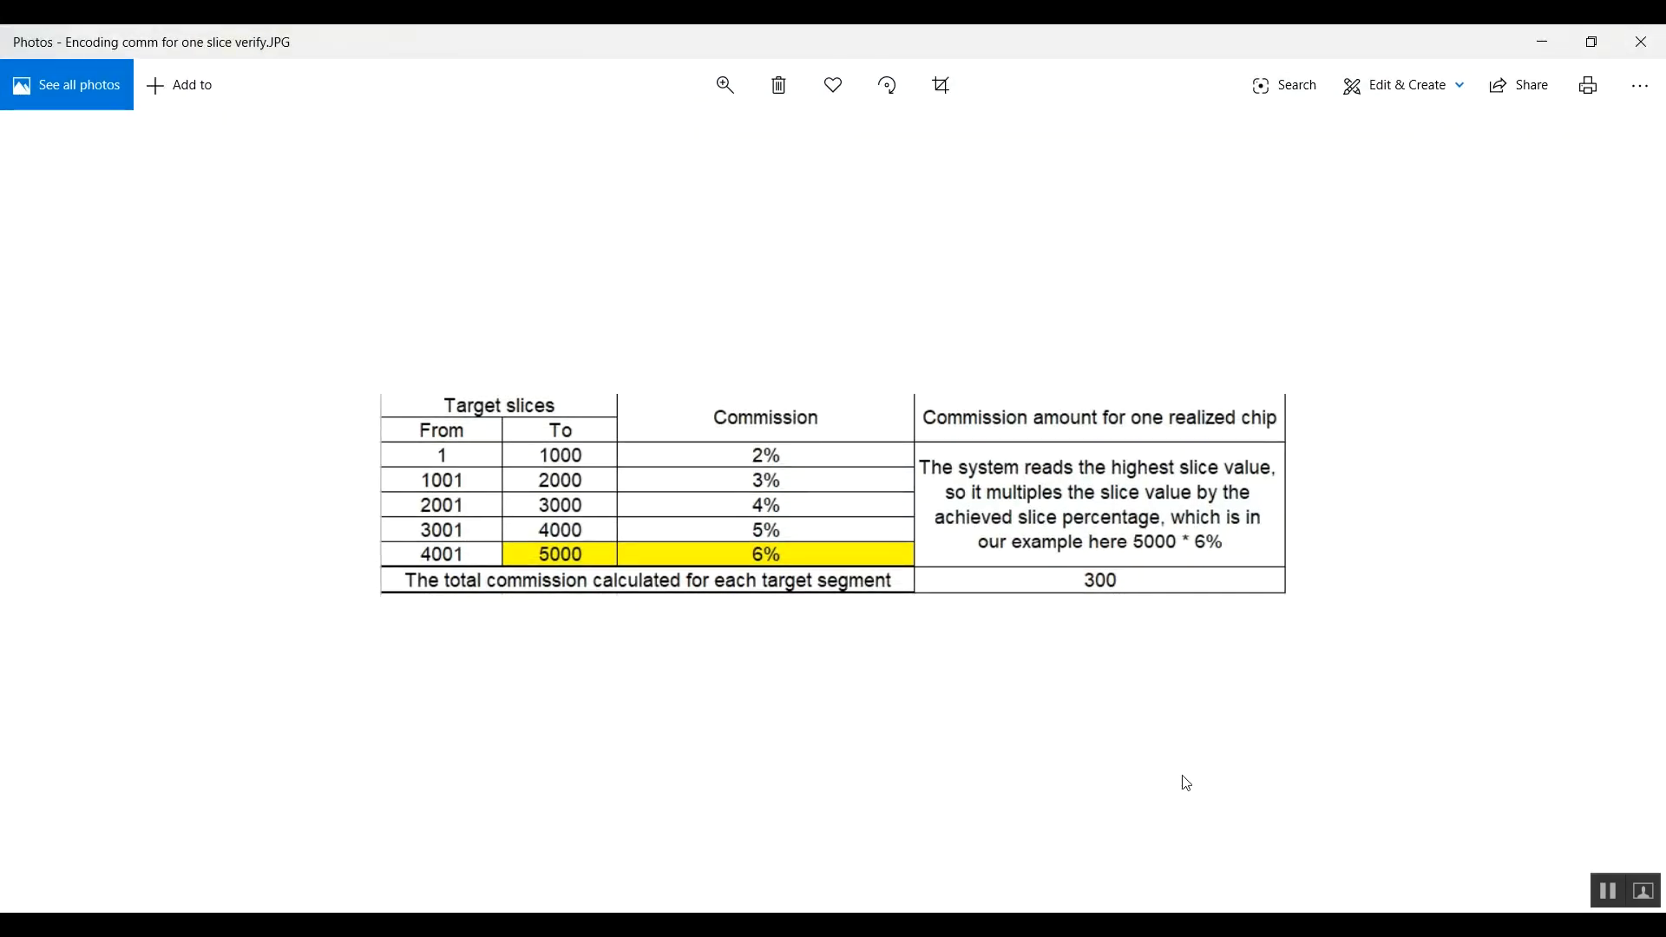
{"action": "key", "text": "Left"}
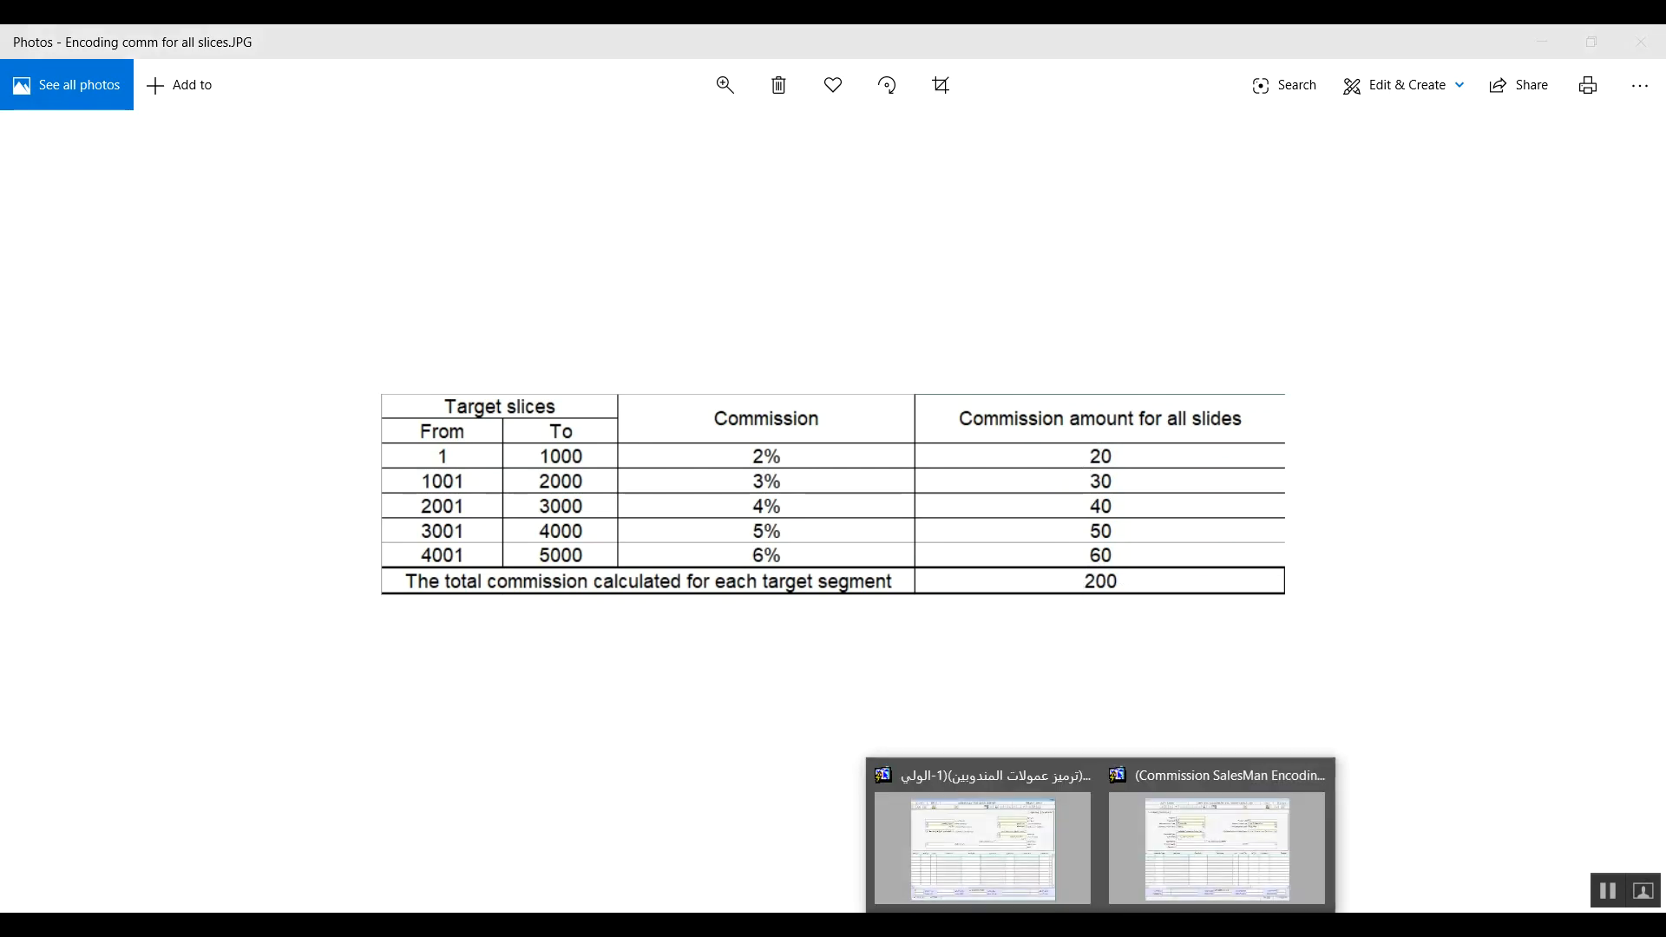
{"action": "left_click", "coordinate": [1176, 876]}
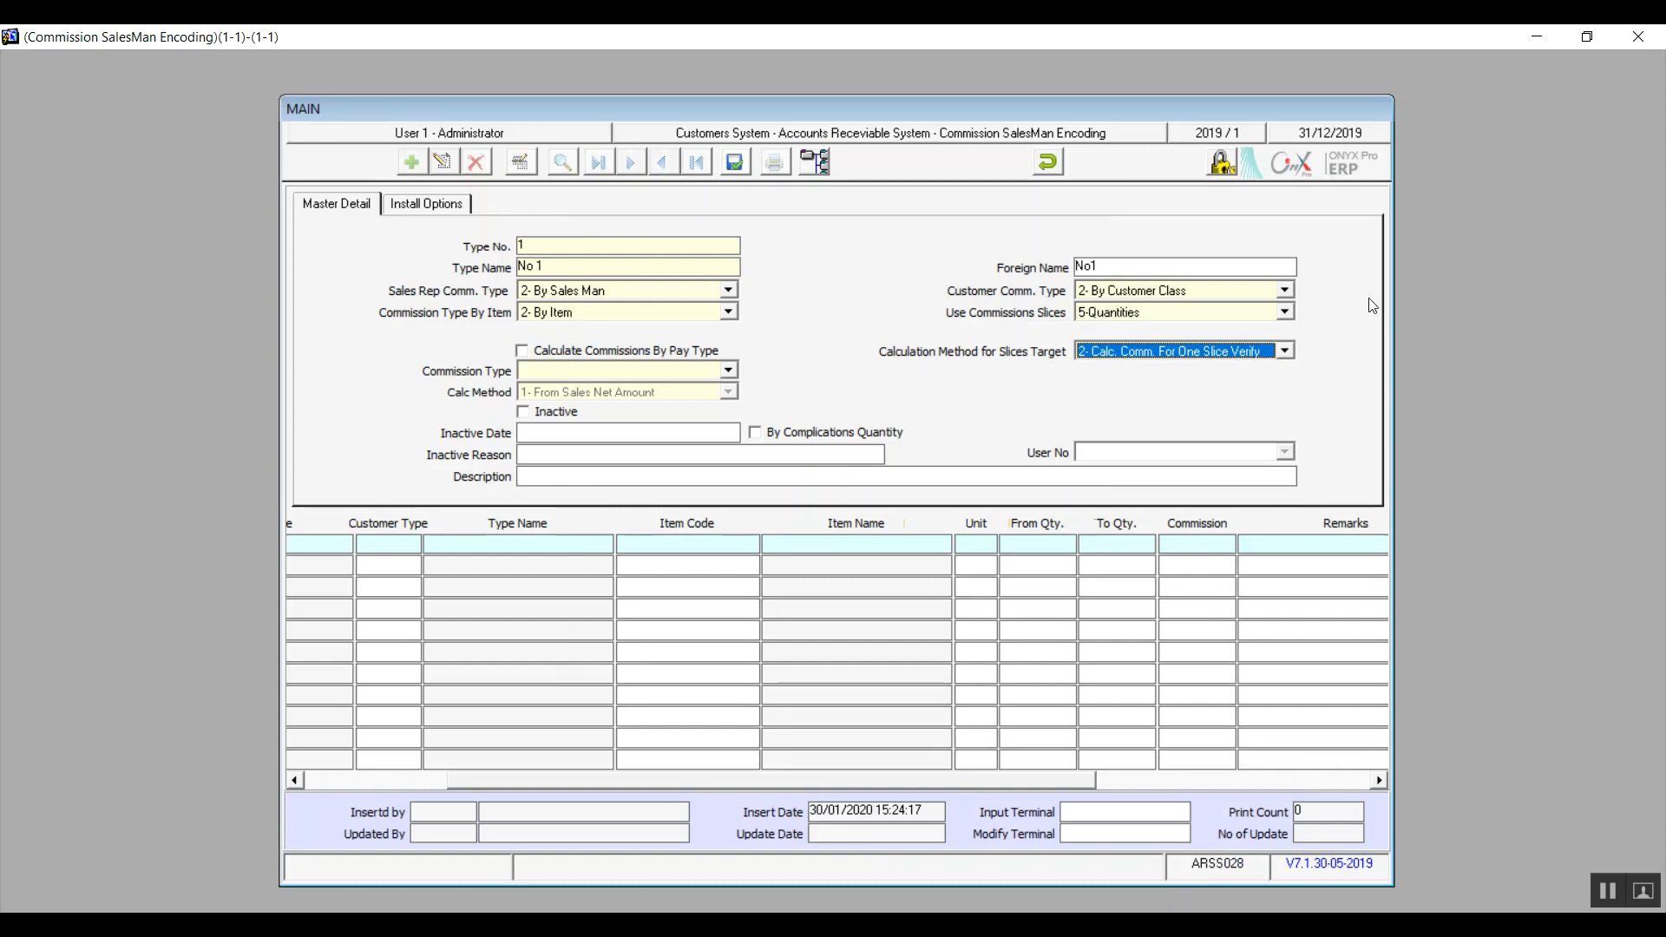
Review the calculation methods for slices target, keeping 2- Calc. Comm. For One Slice Verify, and return from its example image in Photos to the commission form
{"action": "left_click", "coordinate": [1285, 351]}
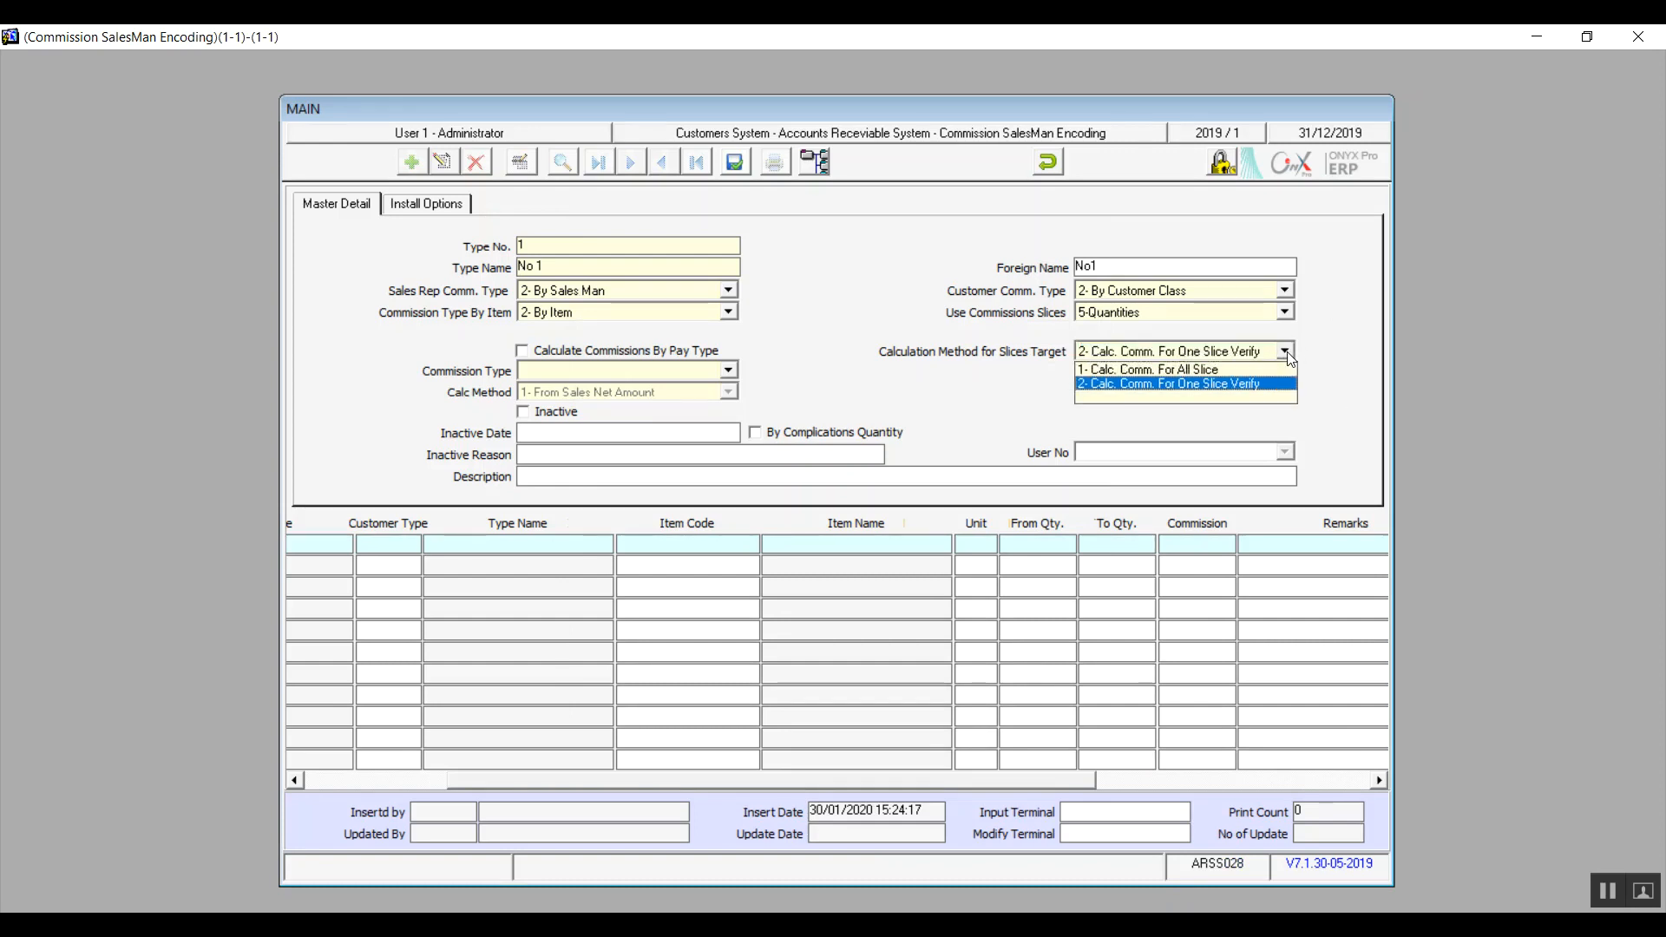
{"action": "left_click", "coordinate": [1221, 385]}
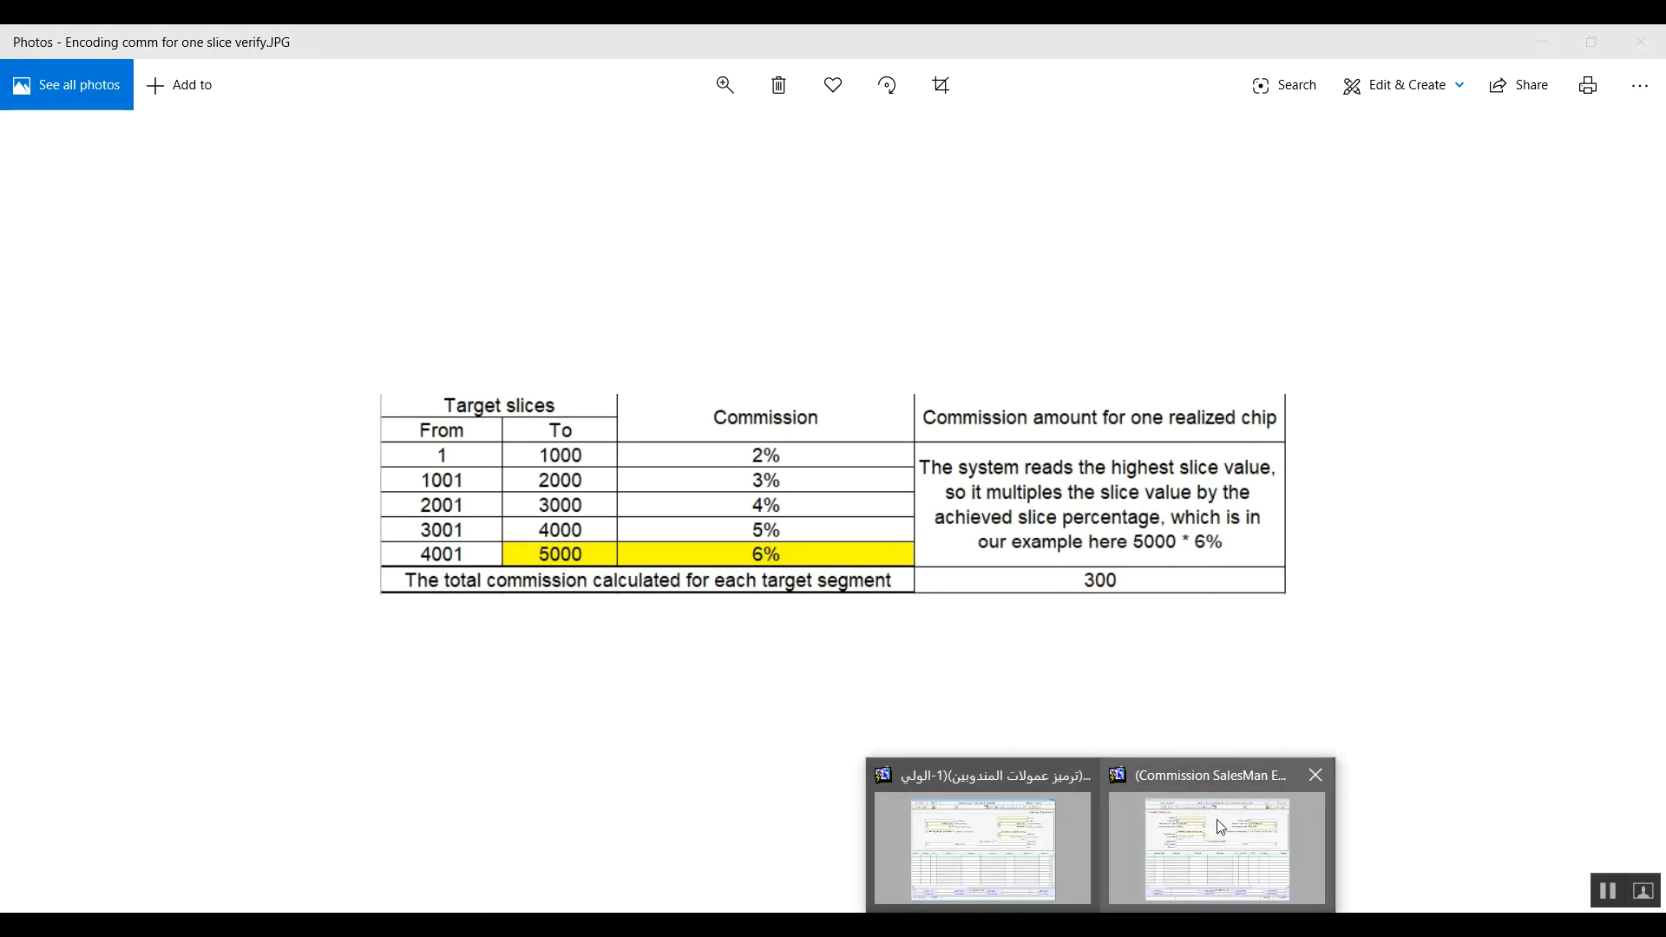
{"action": "left_click", "coordinate": [1216, 819]}
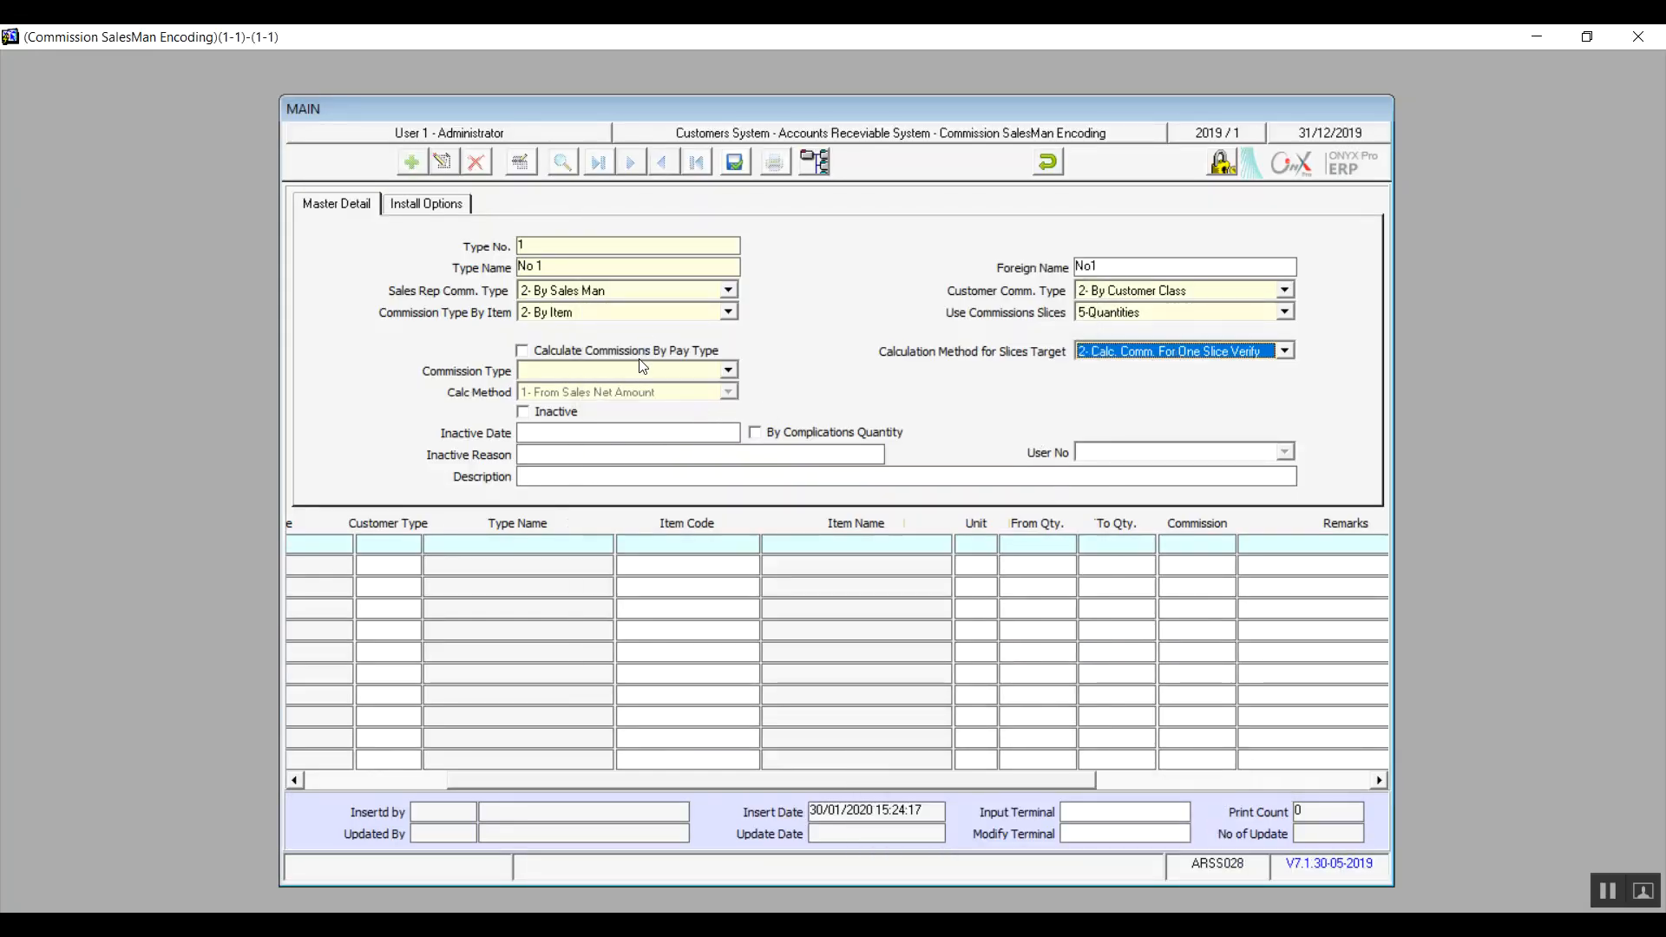
Enable Calculate Commissions By Pay Type and check the payment type options in the first detail row, leaving it blank
{"action": "left_click", "coordinate": [522, 351]}
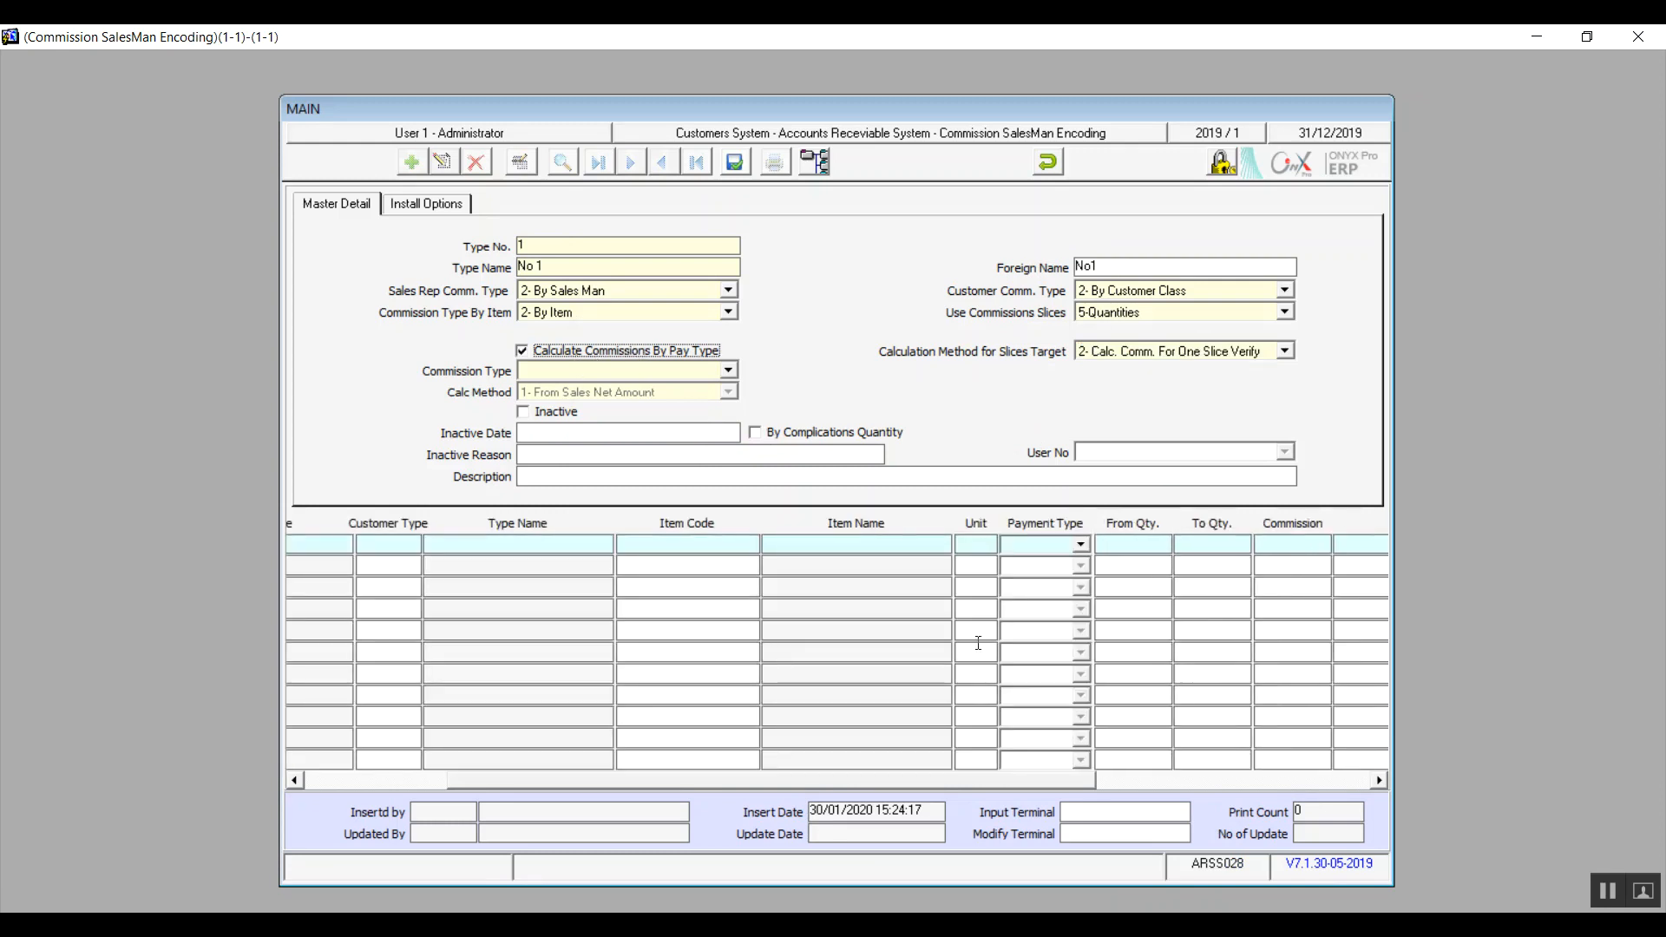
{"action": "left_click", "coordinate": [1080, 545]}
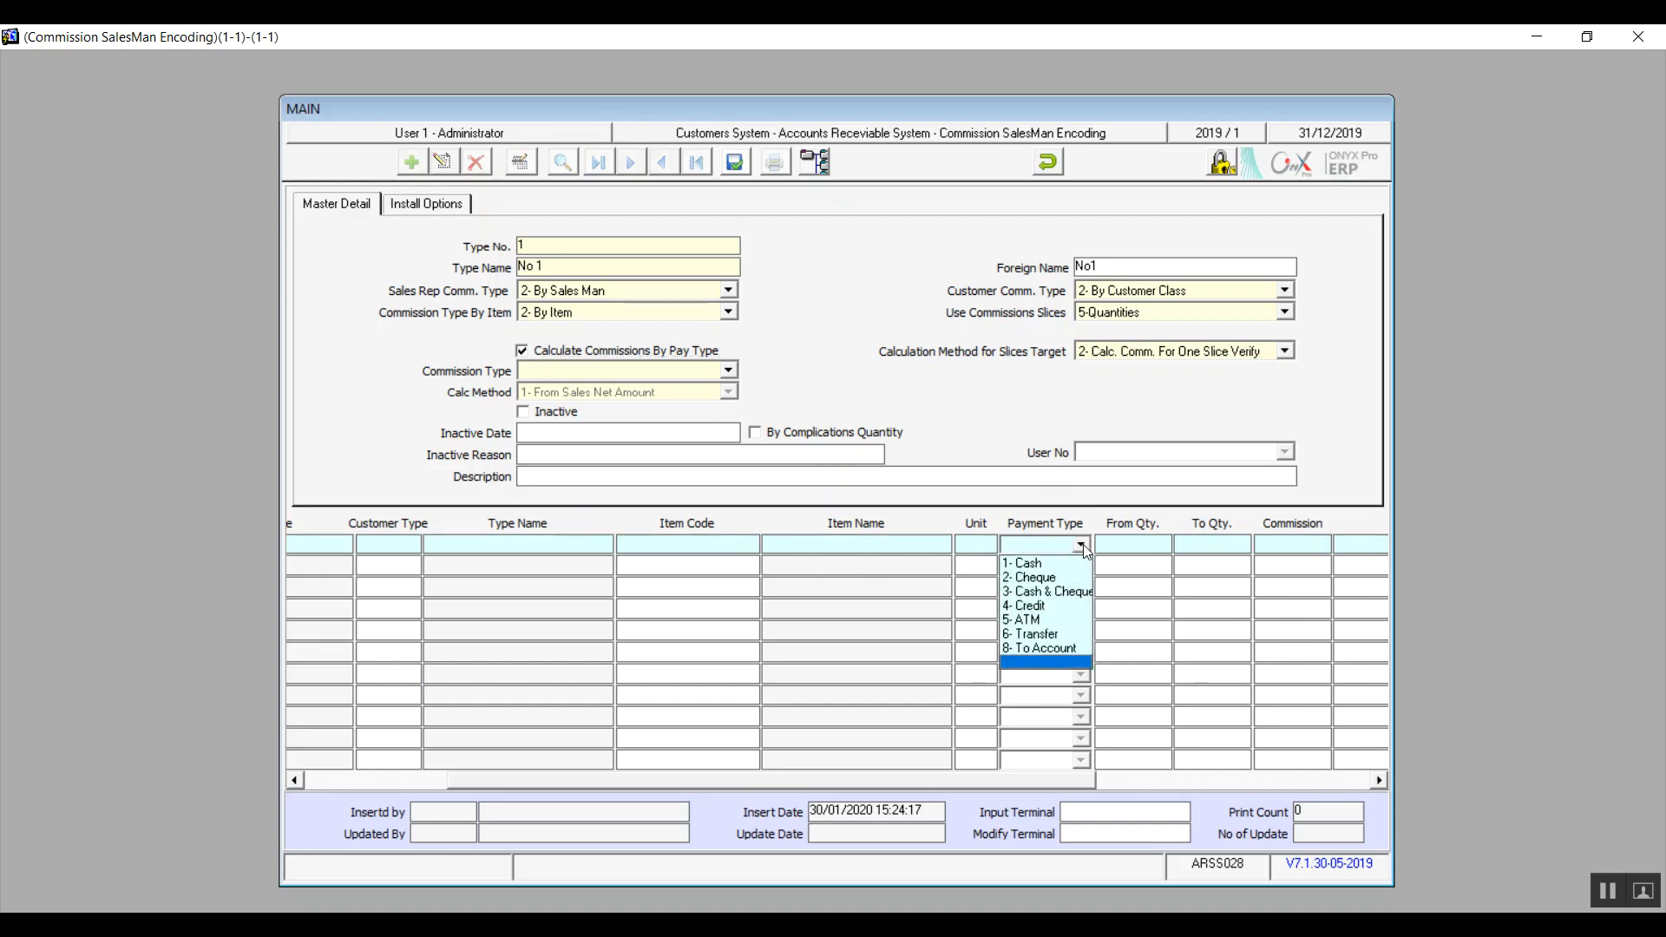
{"action": "left_click", "coordinate": [1035, 664]}
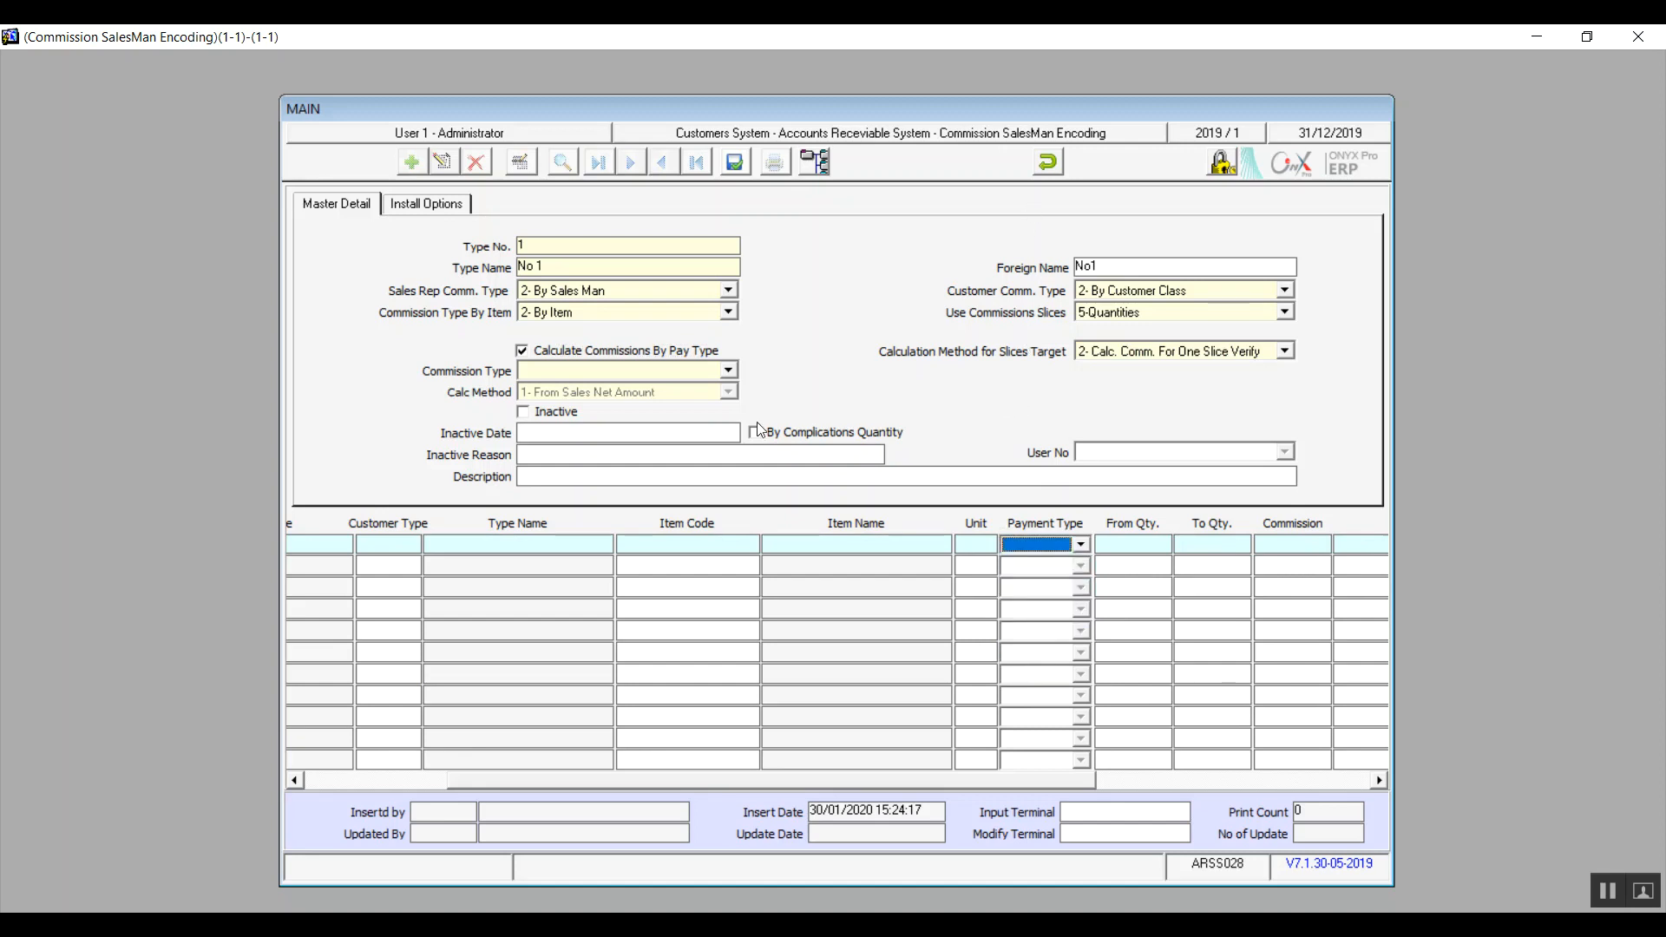
Mark the commission type as inactive, and cancel the entry of the unsaved record
{"action": "left_click", "coordinate": [559, 412]}
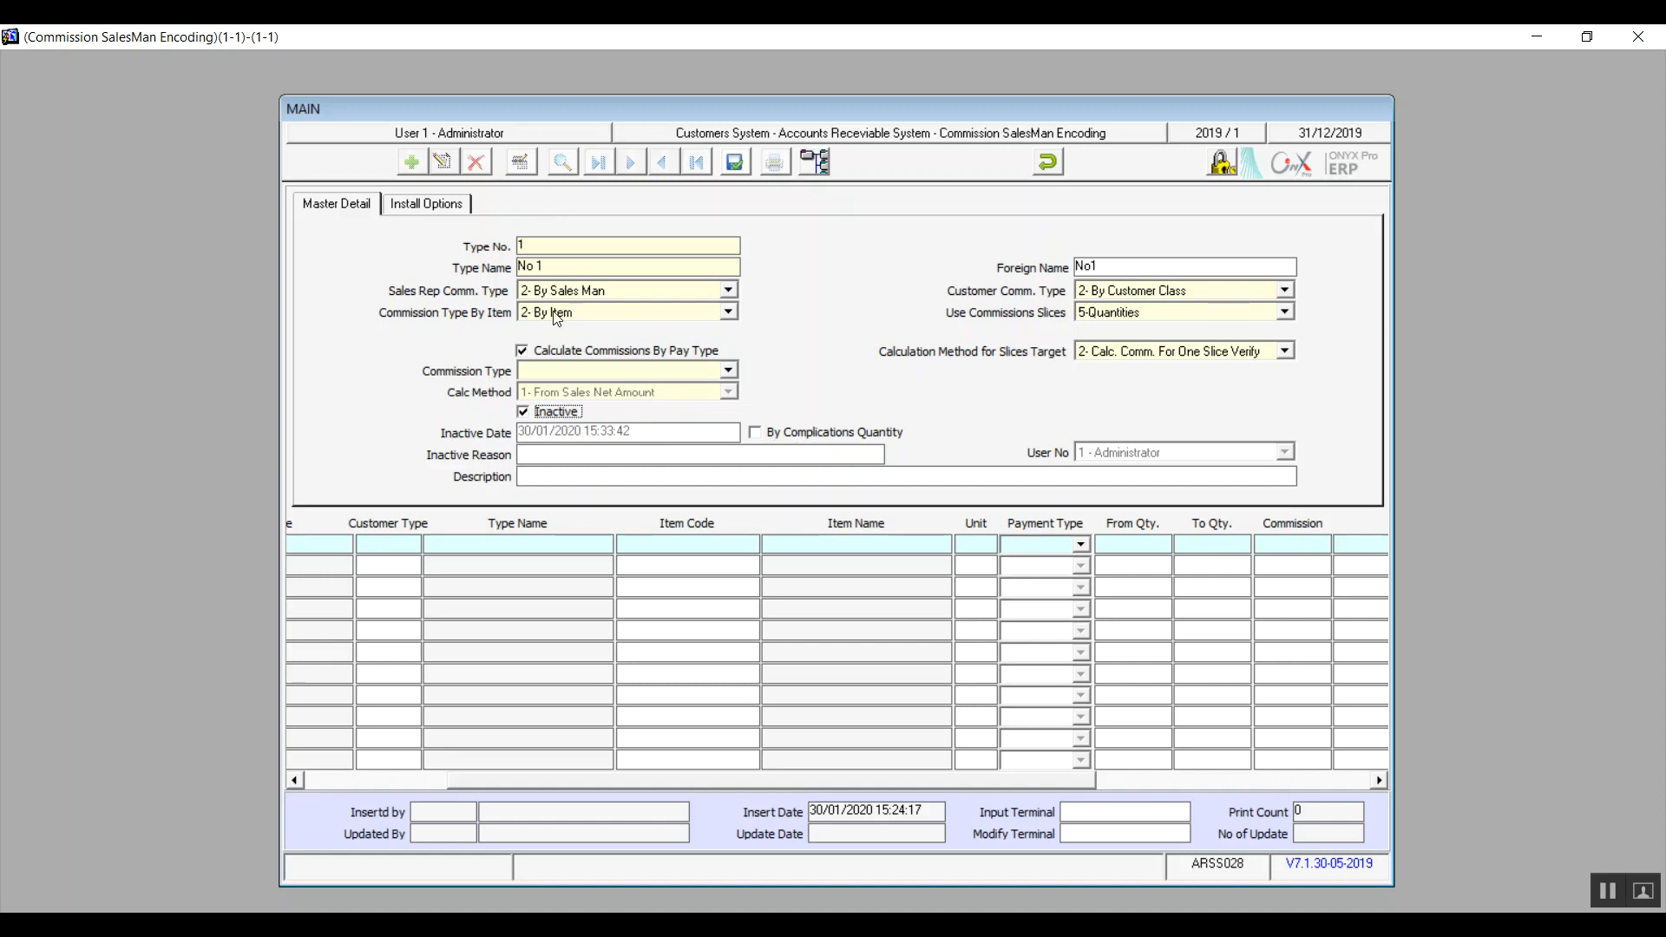
{"action": "left_click", "coordinate": [1048, 164]}
{"action": "left_click", "coordinate": [822, 545]}
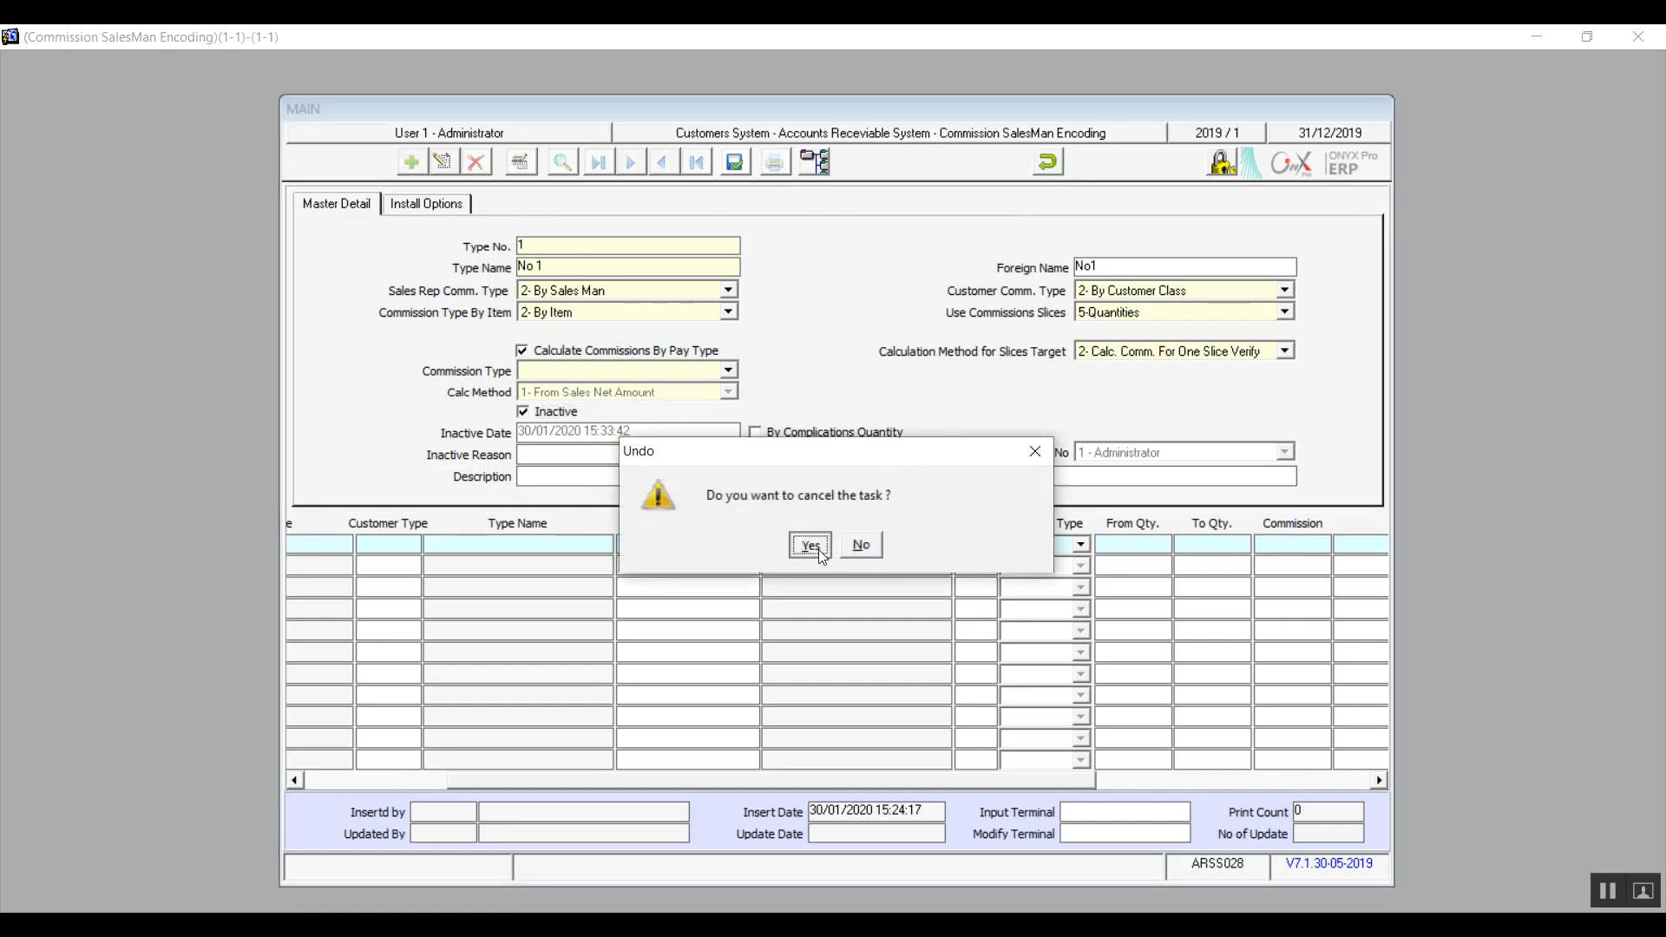